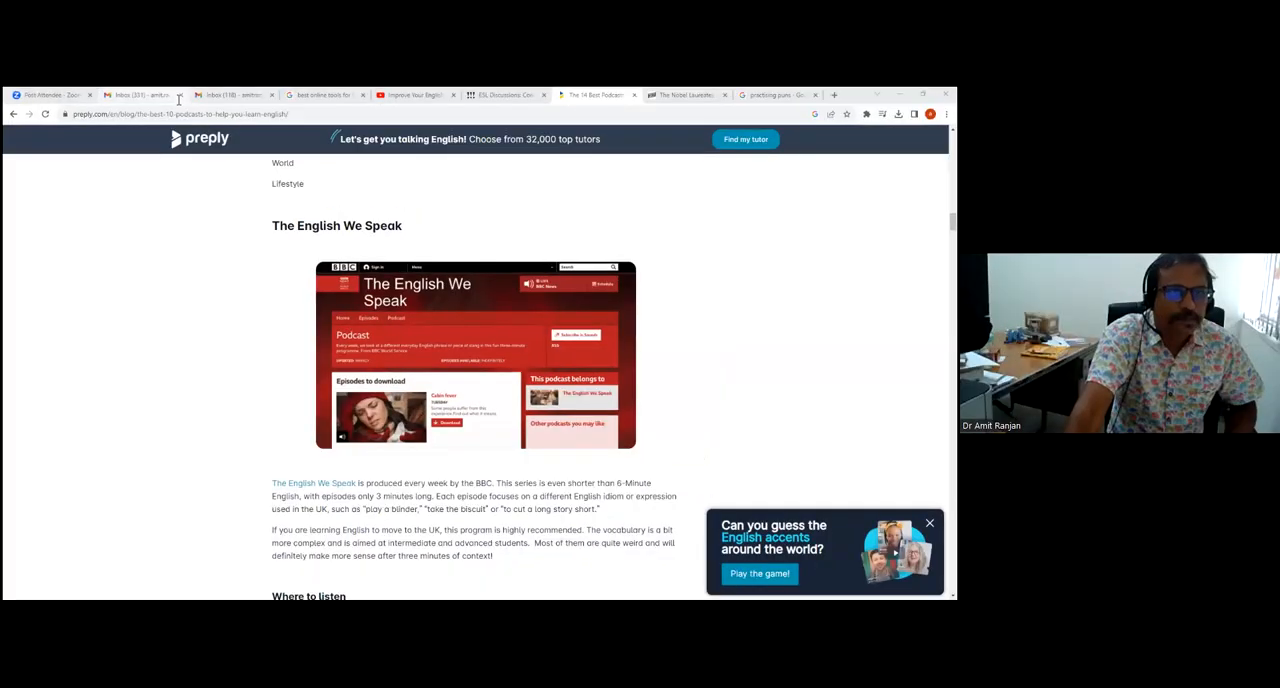
Close the online-tools search, two Gmail and YouTube tabs, leaving a fresh blank tab.
key("ctrl+2")
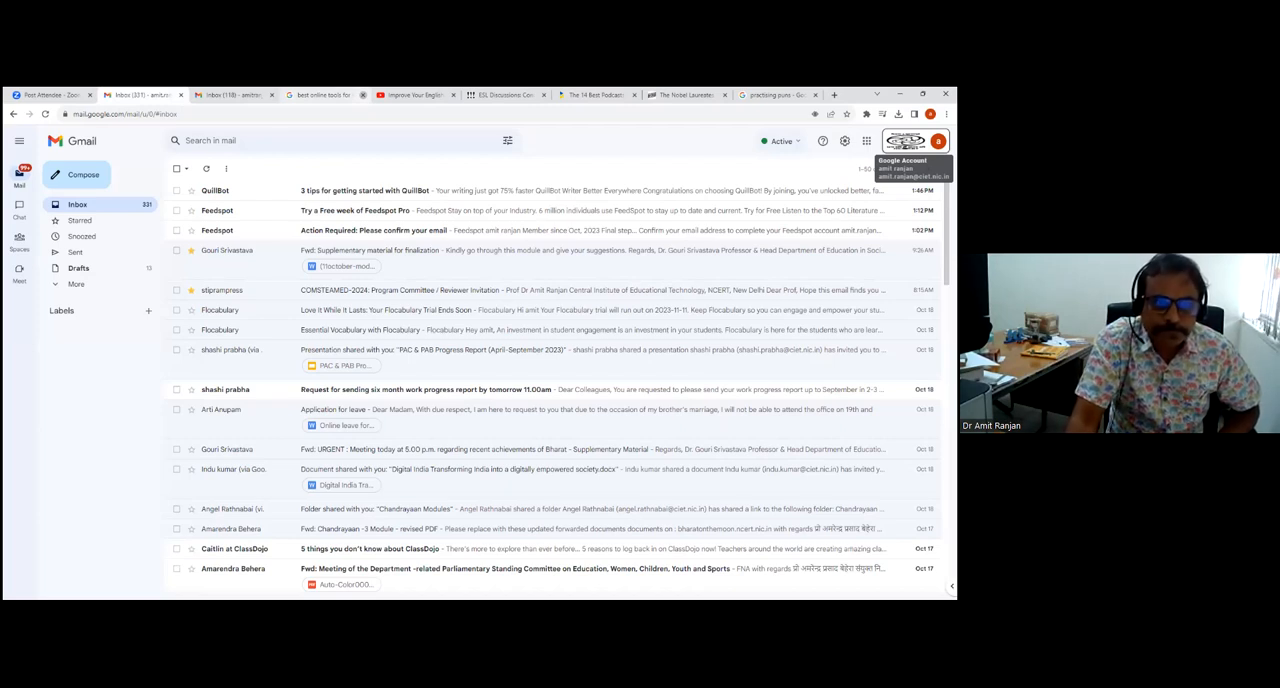
left_click(362, 94)
left_click(273, 94)
left_click(203, 94)
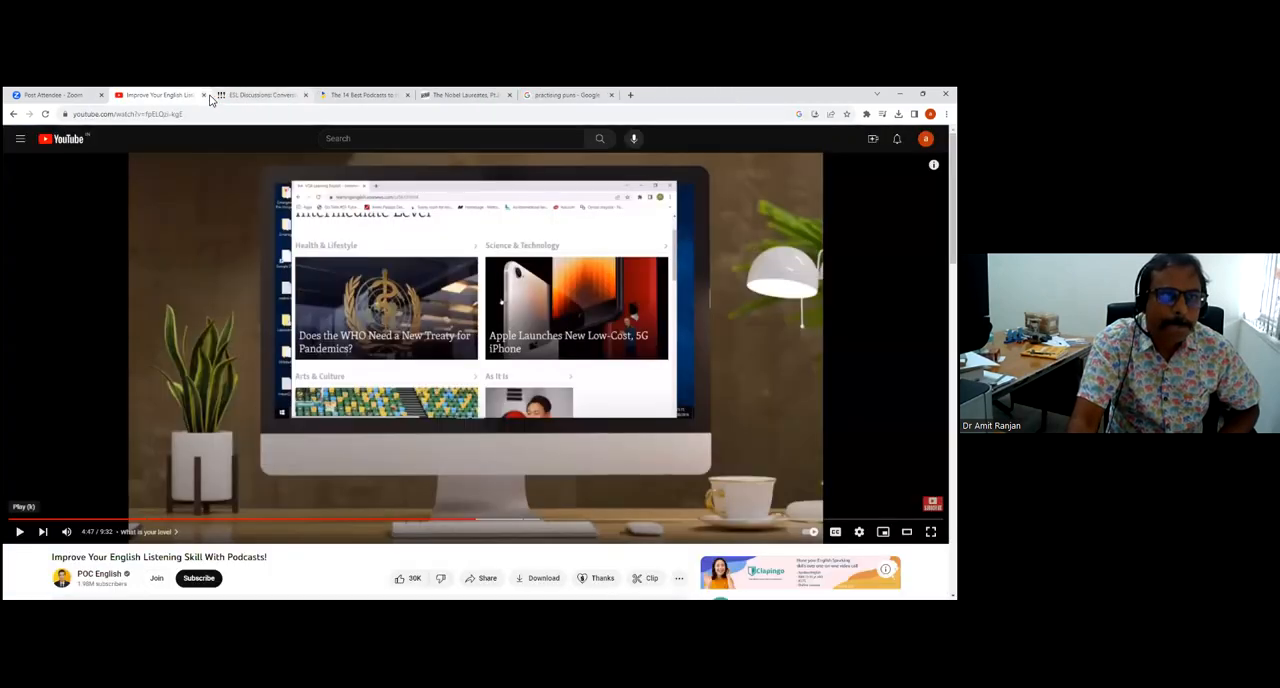
left_click(203, 94)
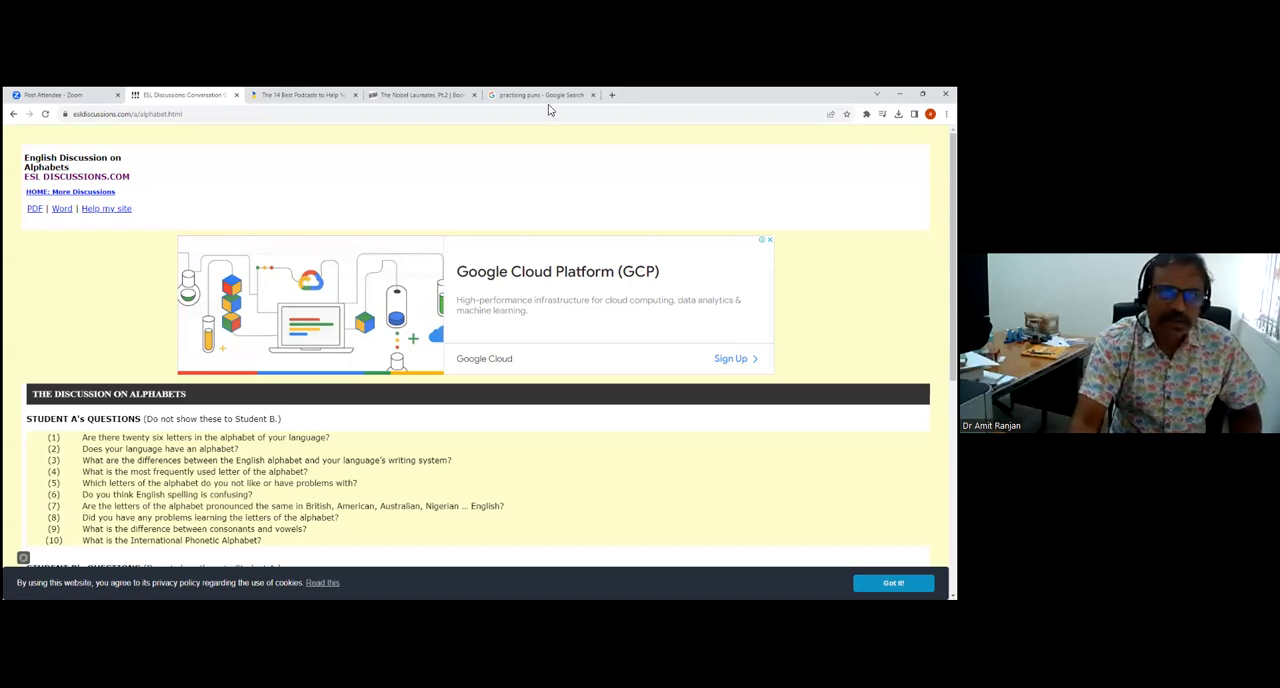
left_click(586, 98)
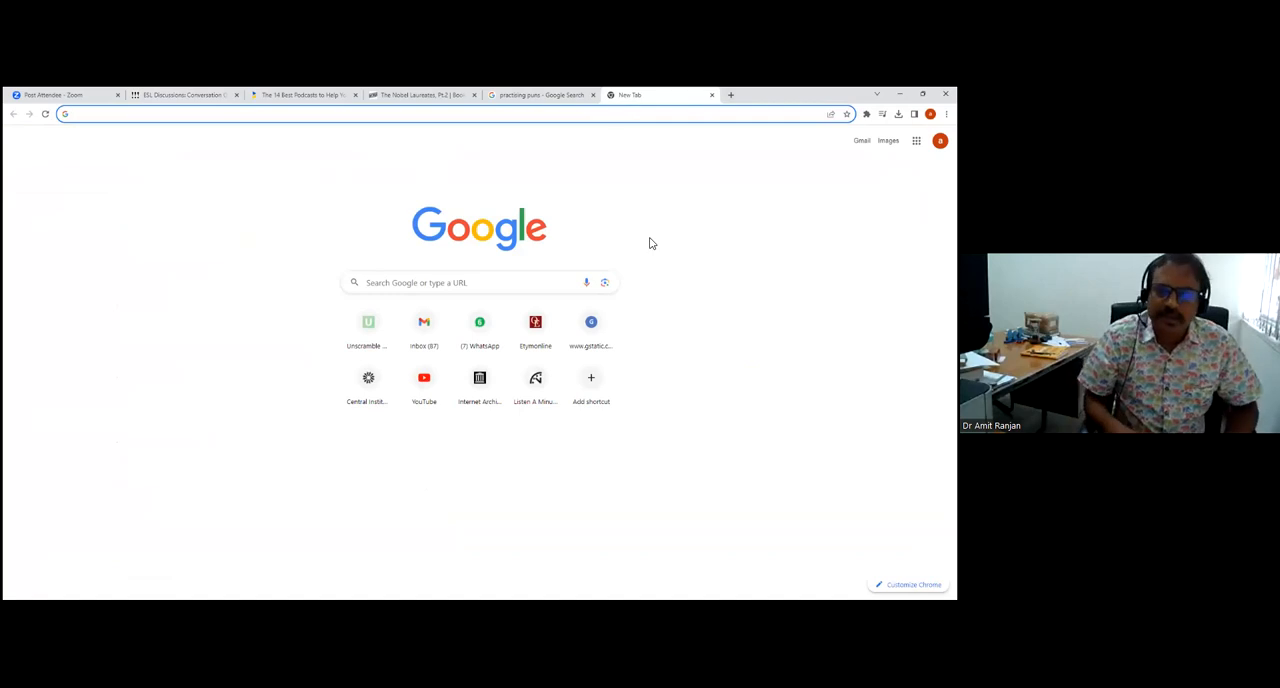
type("coo")
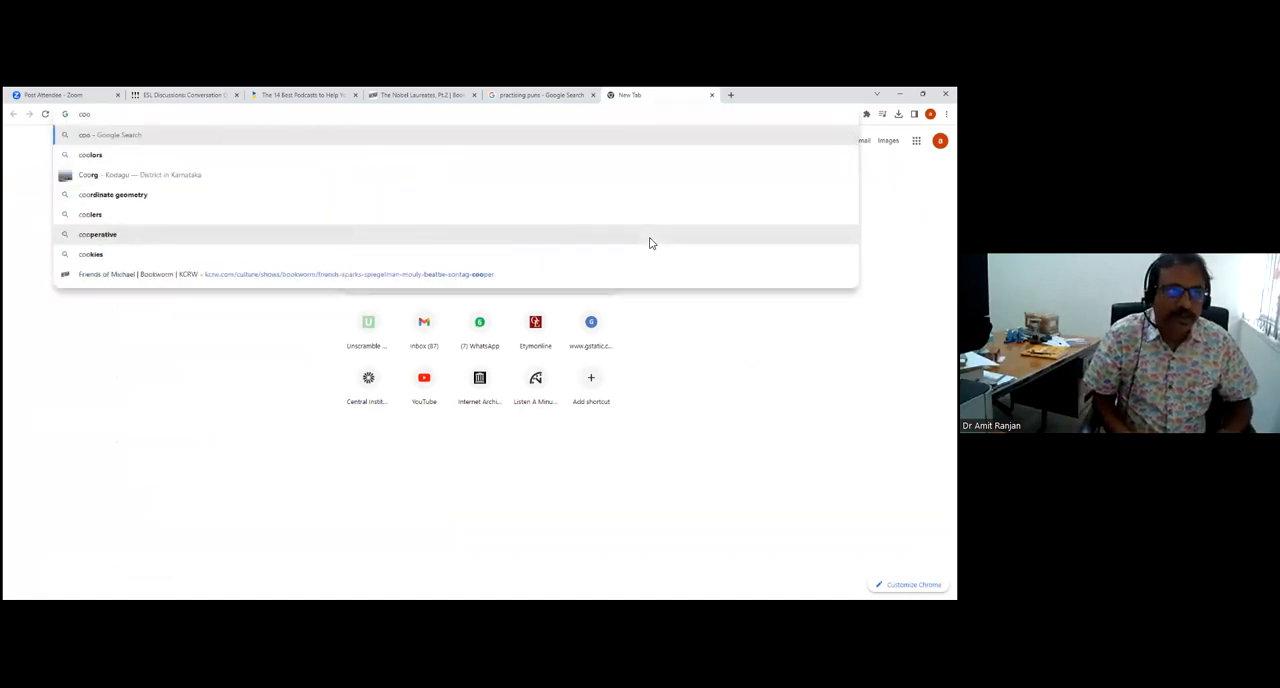
Correct the typed address and load the ozdic.com collocation dictionary.
key("BackSpace")
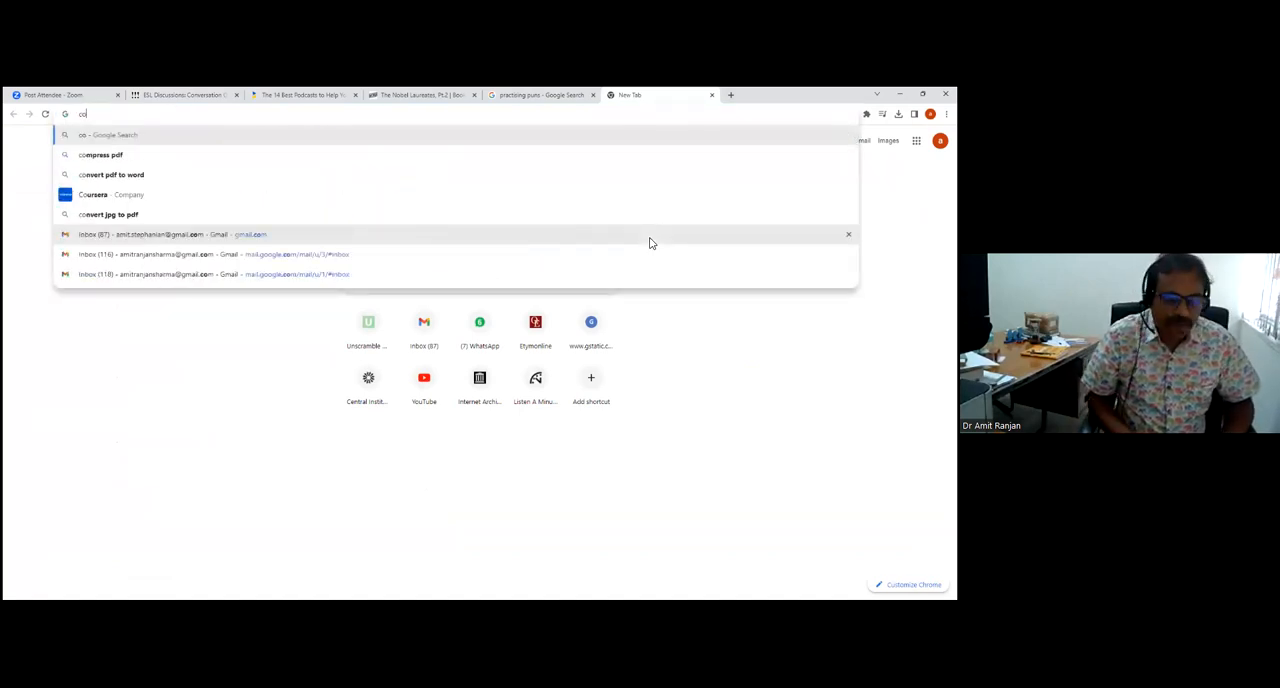
key("BackSpace")
key("BackSpace")
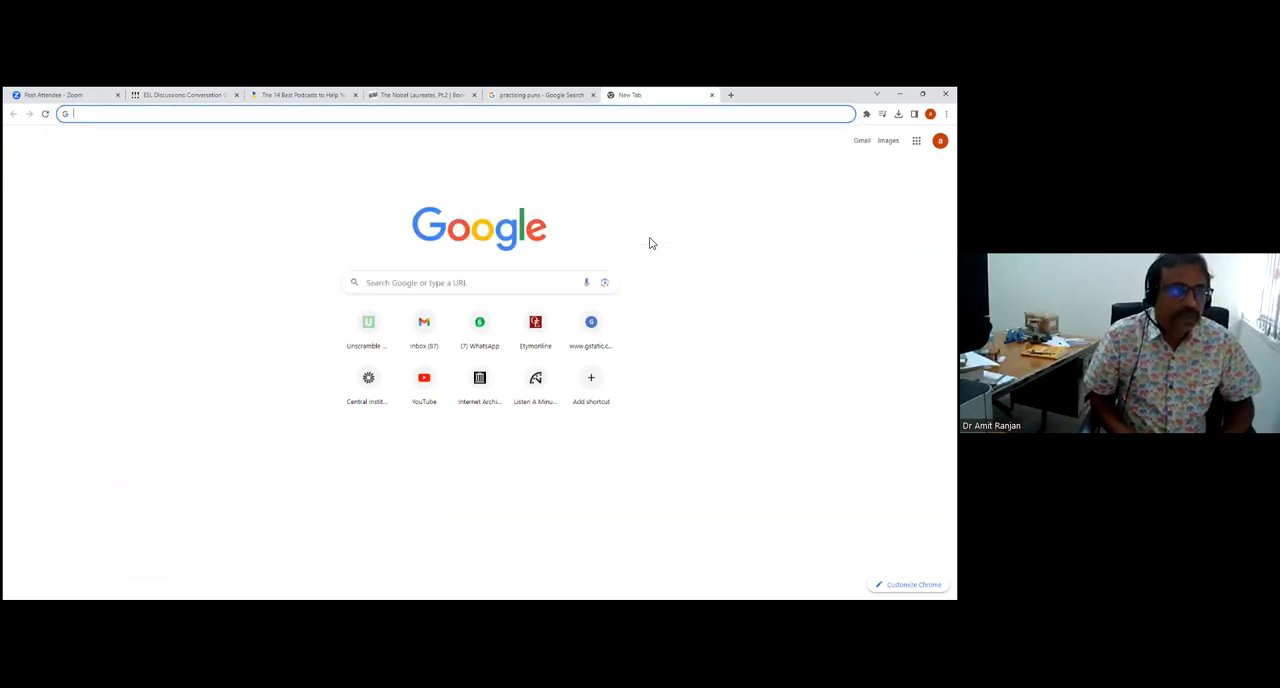
type("gozdic")
key("Return")
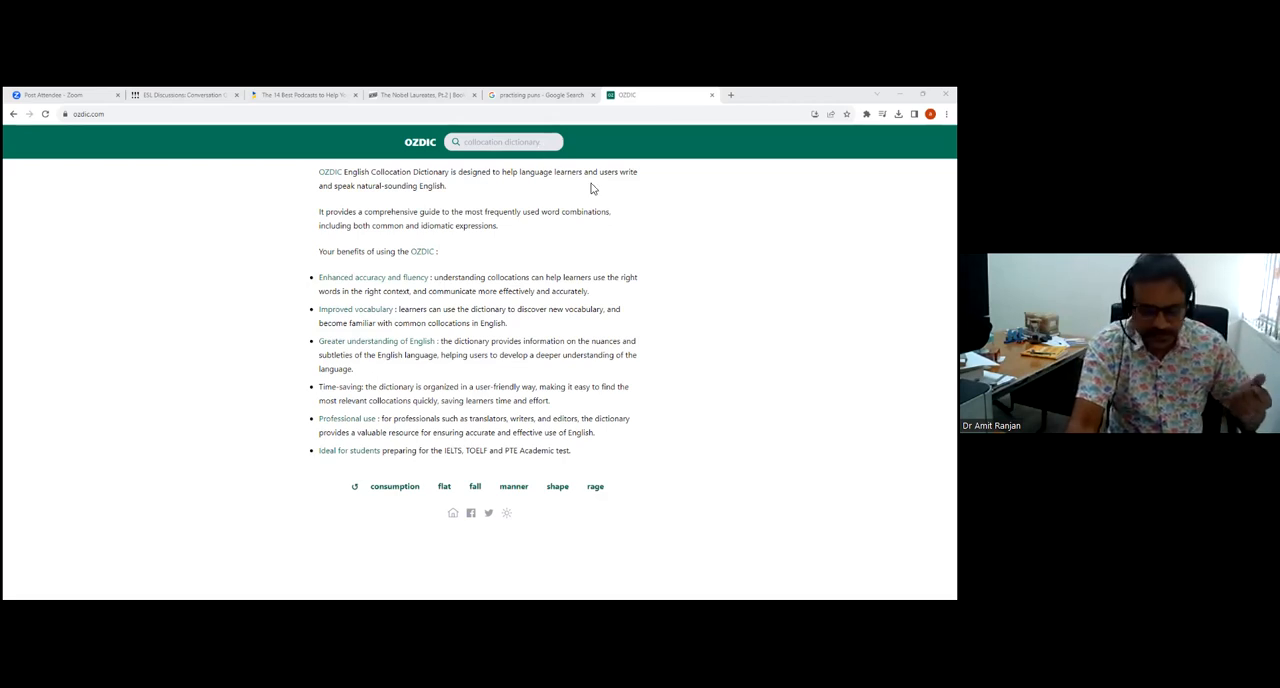
Look up 'activity' in the OZDIC search box and review its collocations.
left_click(482, 144)
type("activity")
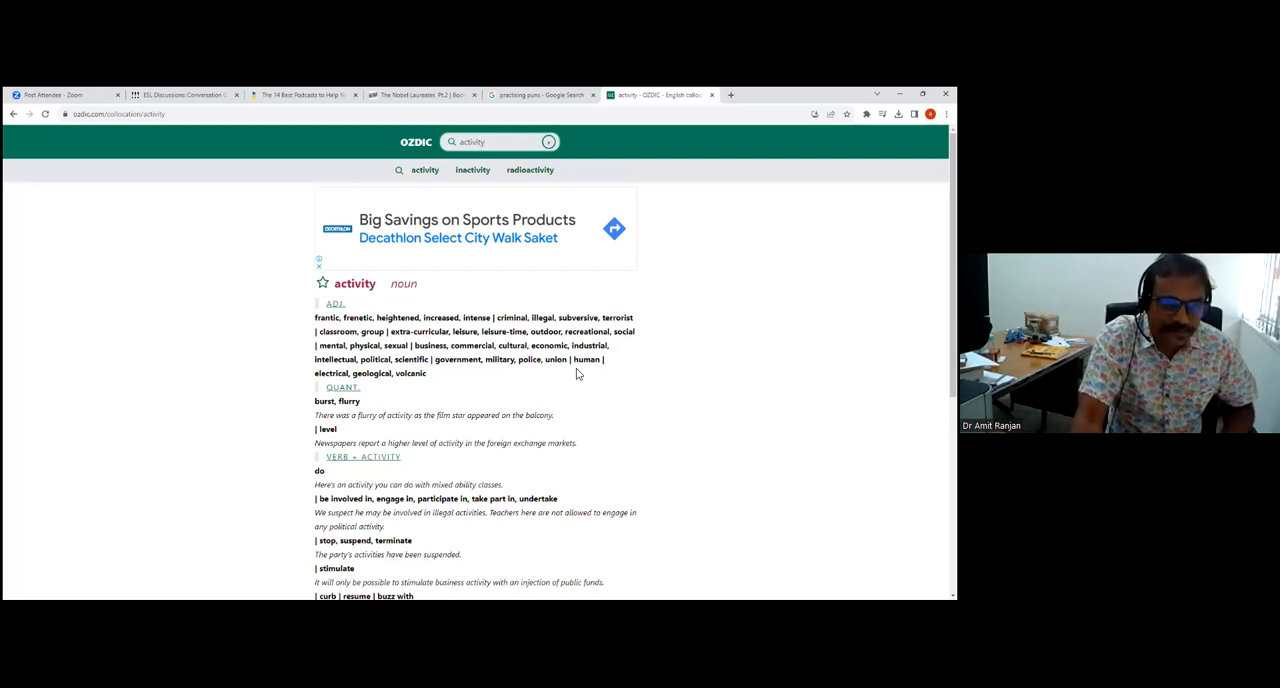
scroll(577, 372, "down", 1)
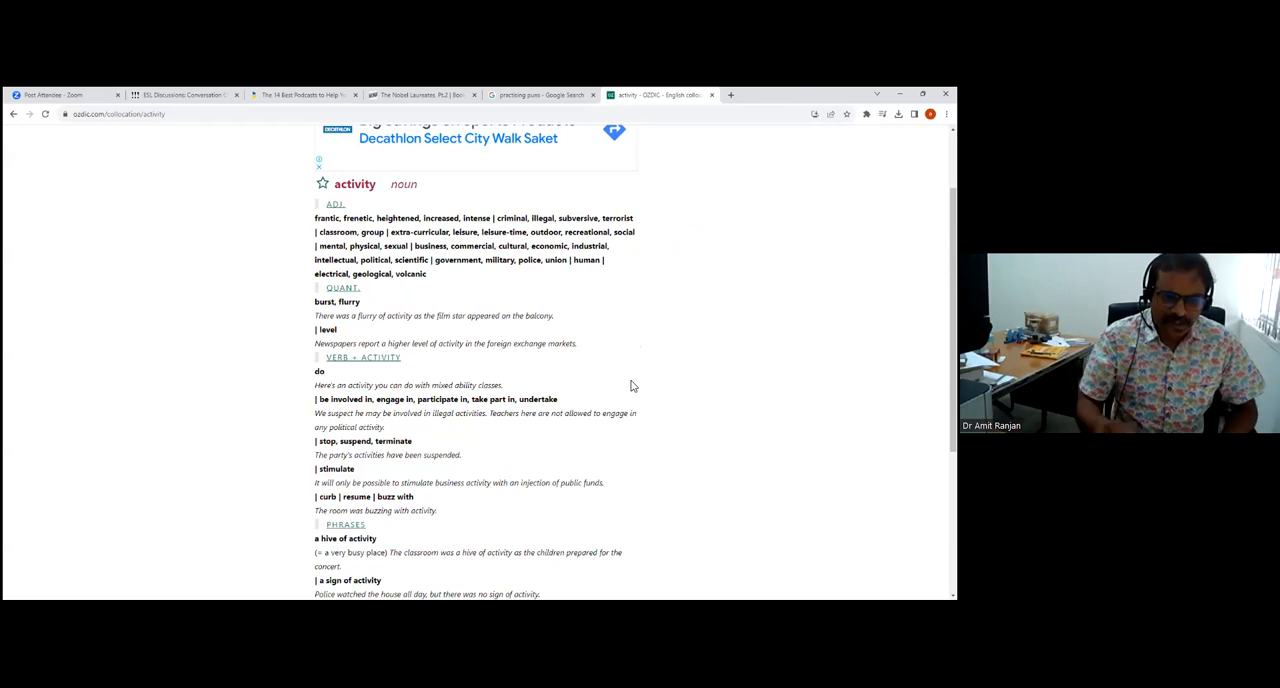
scroll(610, 459, "down", 3)
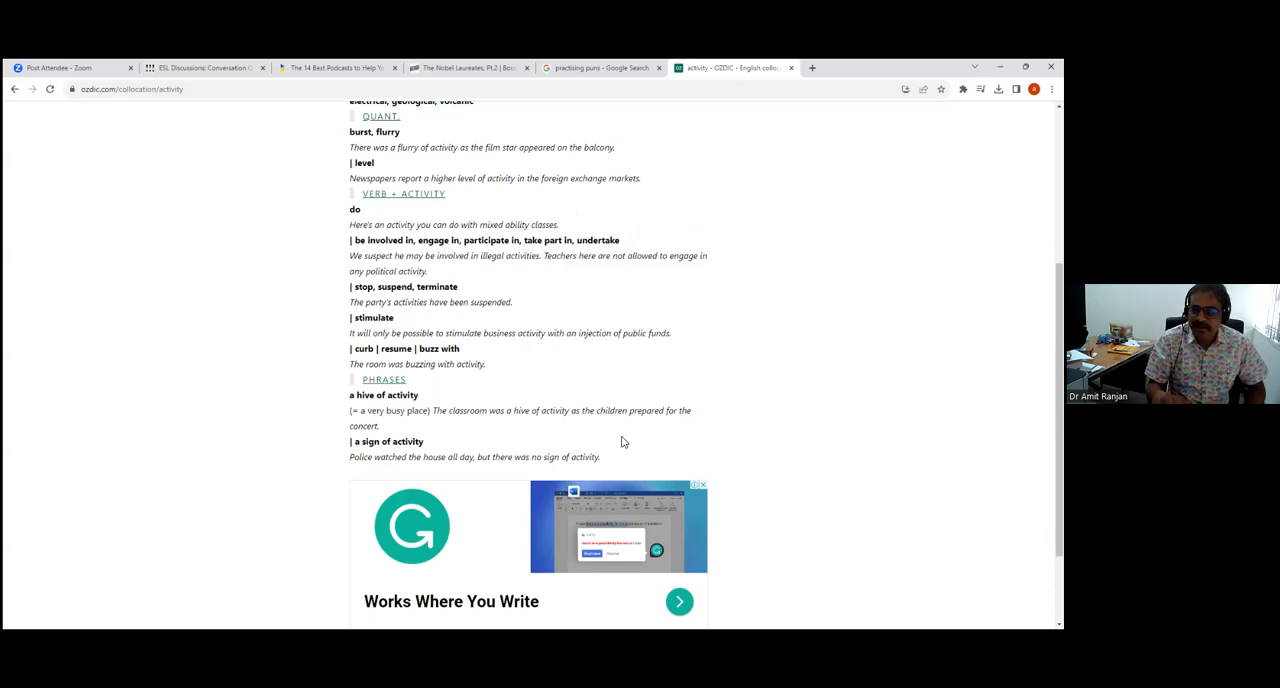
scroll(648, 465, "up", 3)
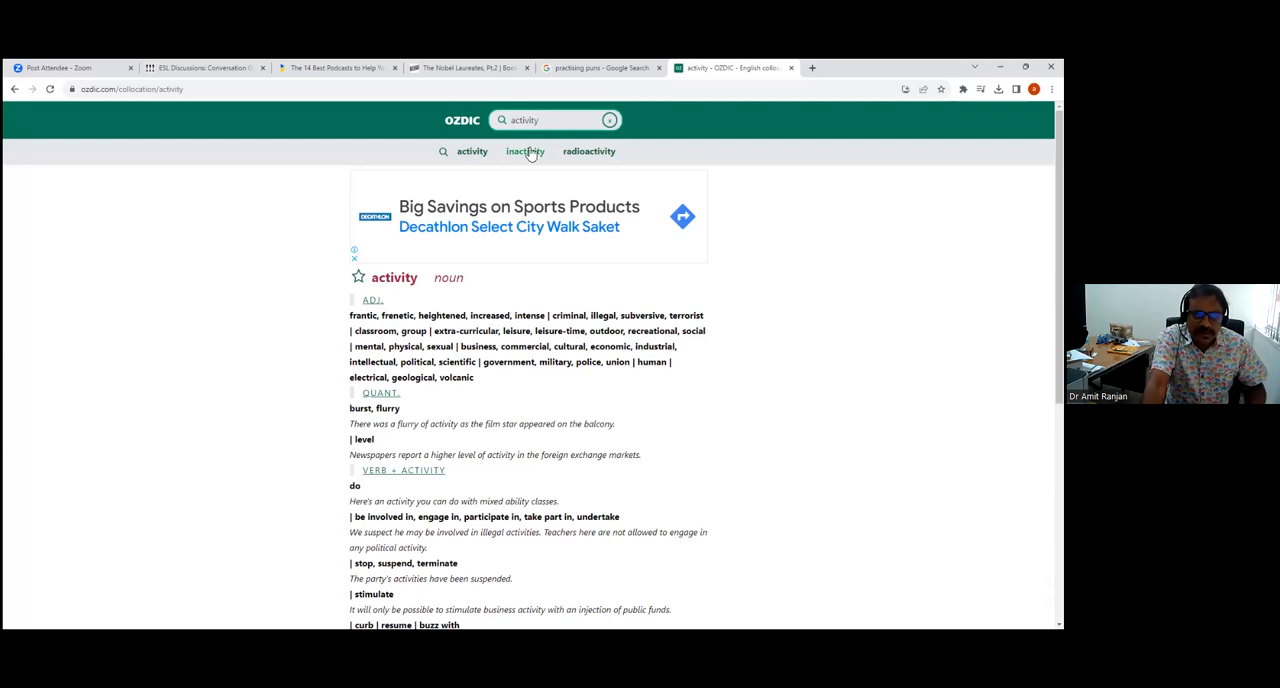
Trim the search word from 'activity' to 'act' and look up its collocations.
left_click(565, 119)
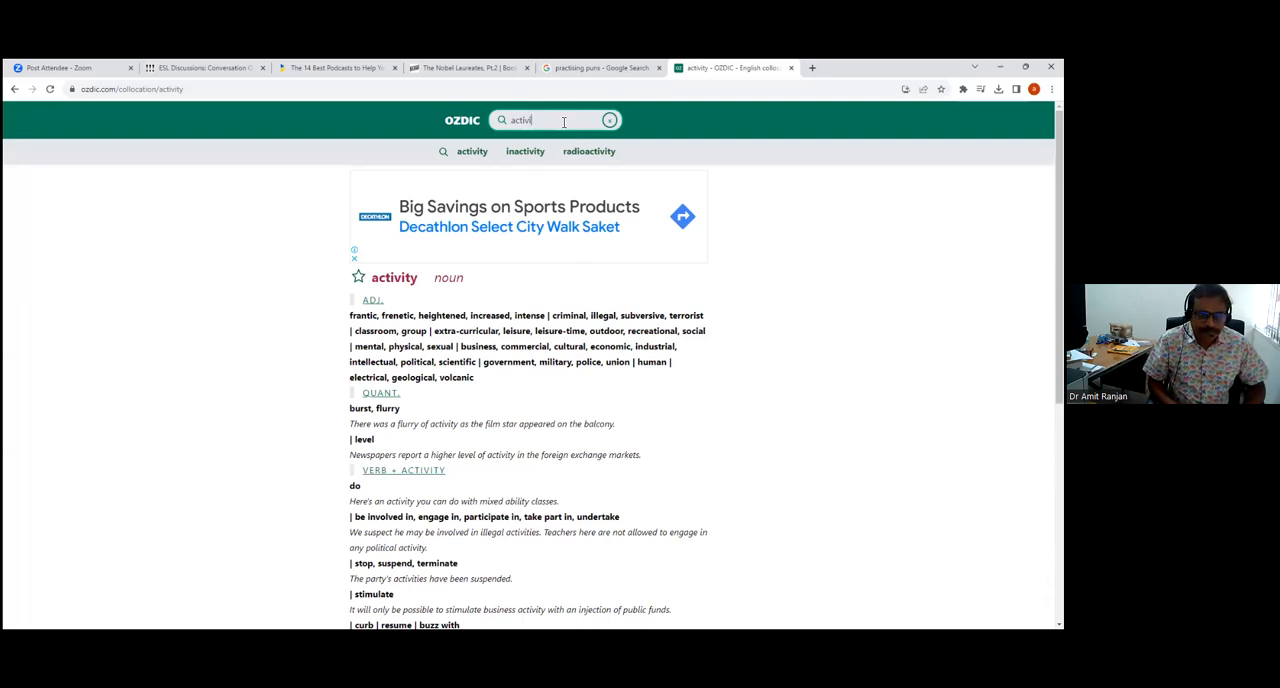
key("BackSpace")
key("BackSpace")
key("BackSpace")
key("Return")
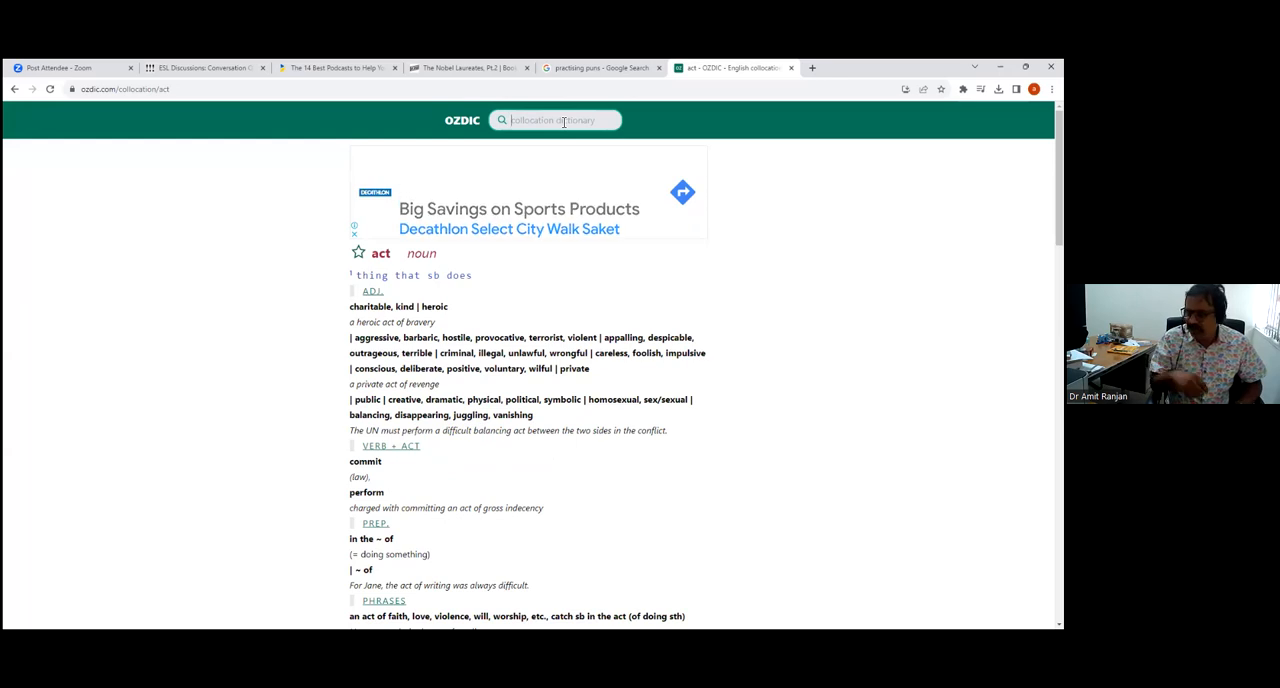
type("education")
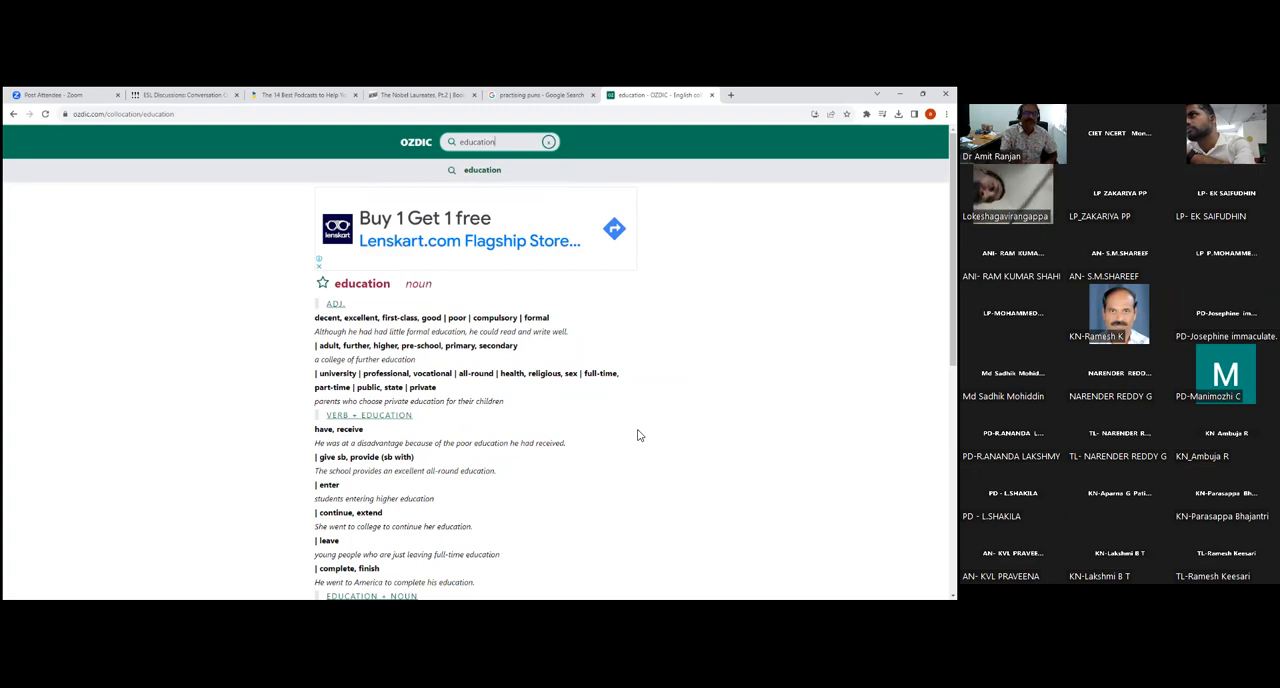
scroll(550, 534, "down", 2)
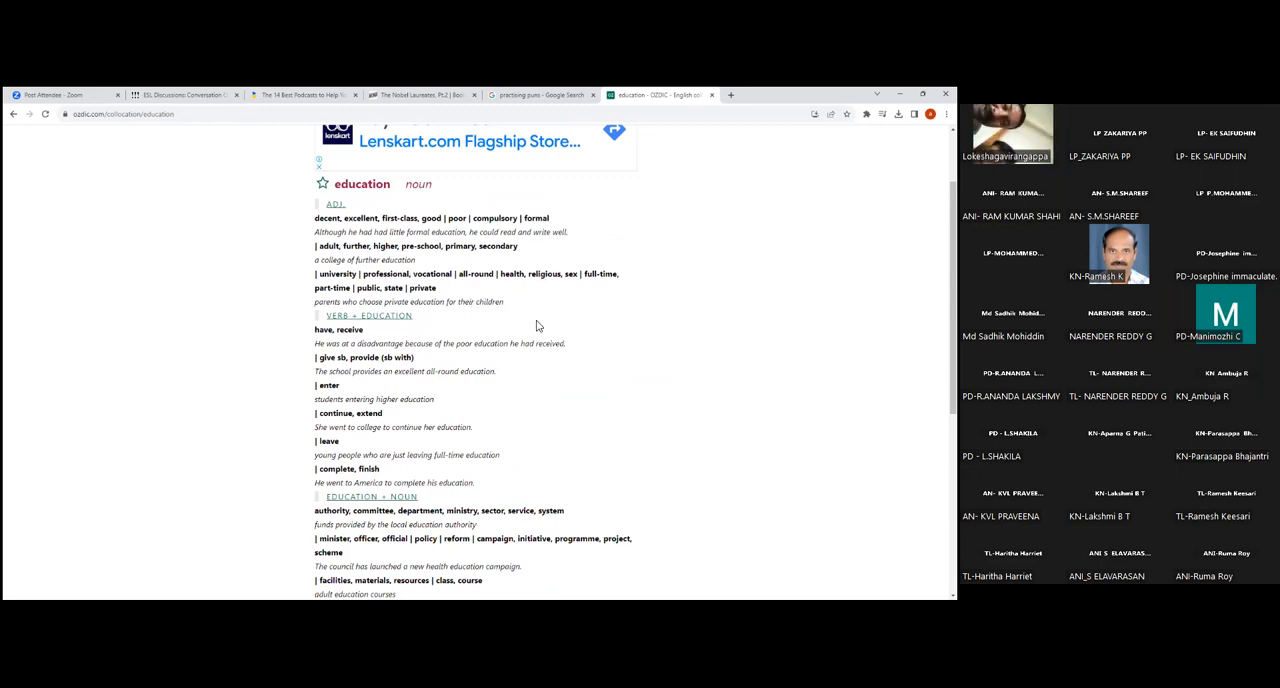
scroll(548, 416, "down", 1)
scroll(548, 416, "down", 1)
scroll(545, 420, "down", 1)
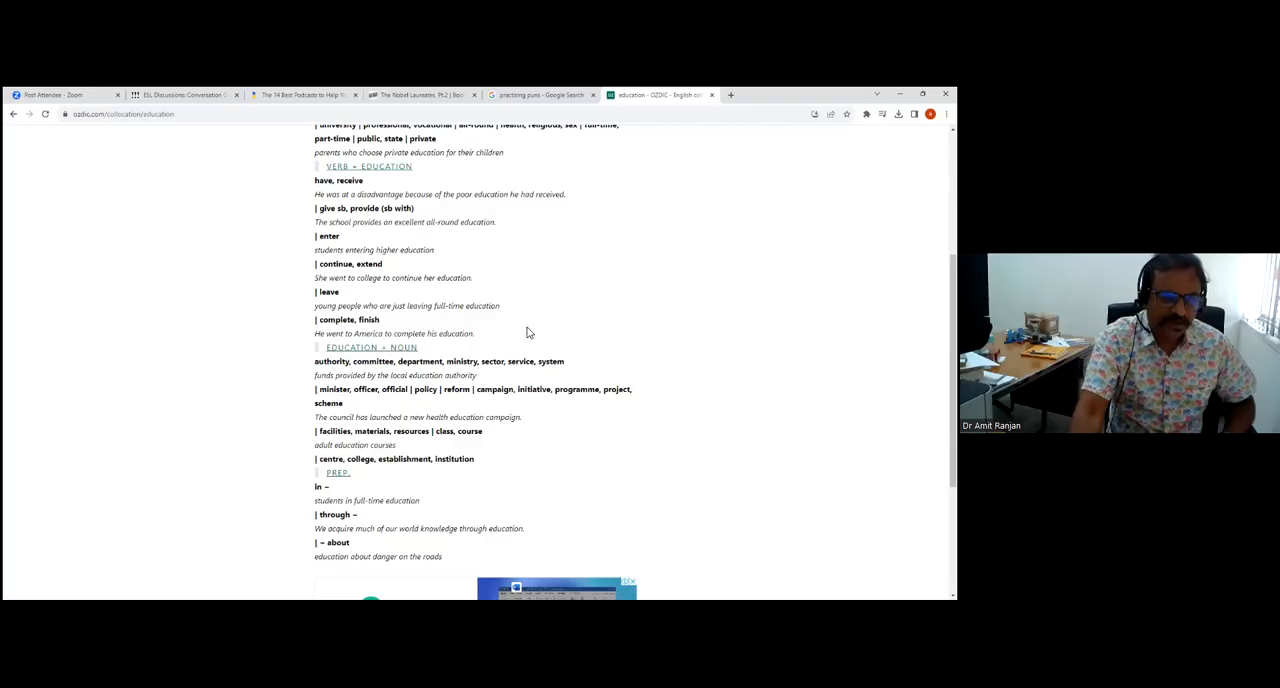
scroll(551, 426, "down", 1)
scroll(551, 426, "down", 1)
scroll(556, 427, "down", 1)
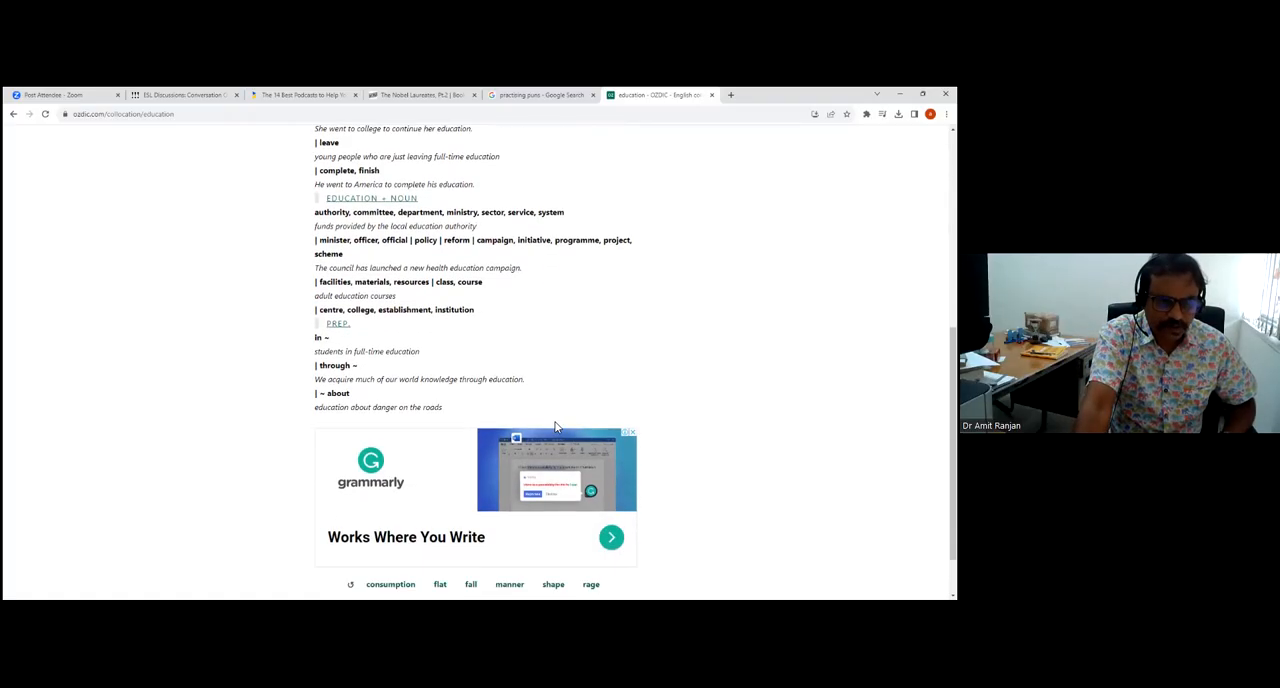
scroll(560, 389, "down", 1)
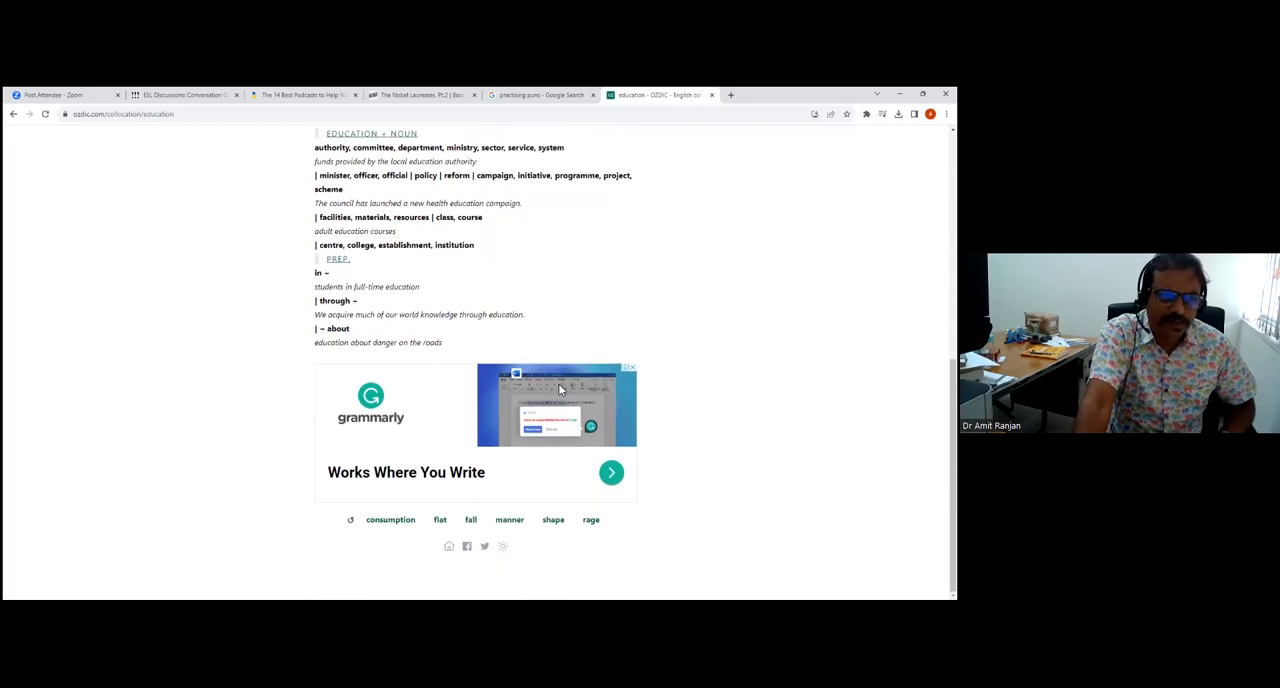
scroll(573, 329, "up", 1)
scroll(573, 329, "up", 4)
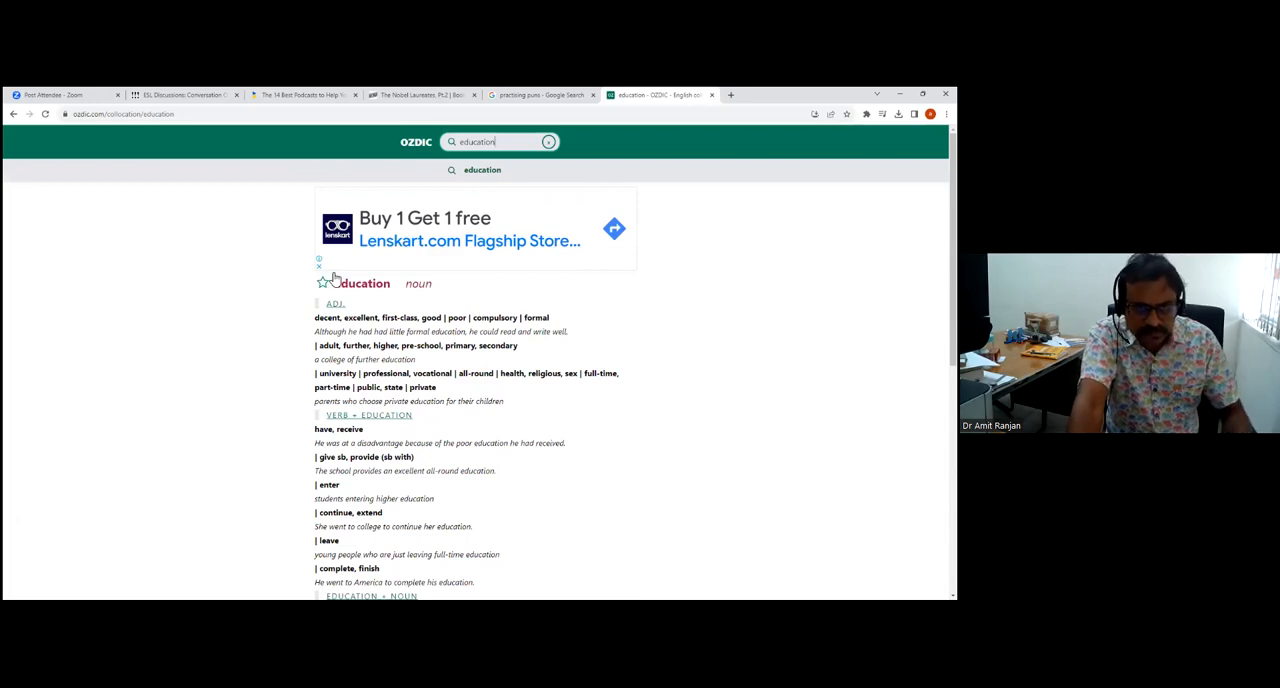
Replace 'education' with 'complicity' and look up its collocations.
left_click_drag(497, 146, 458, 145)
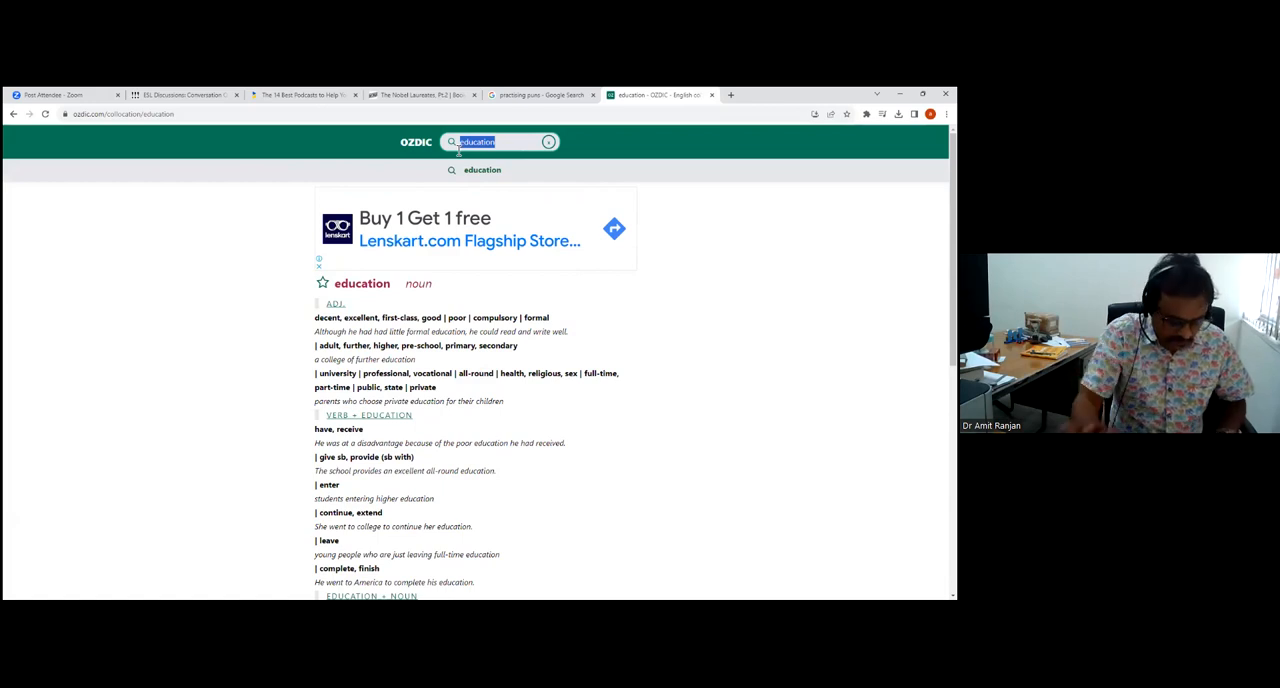
type("c")
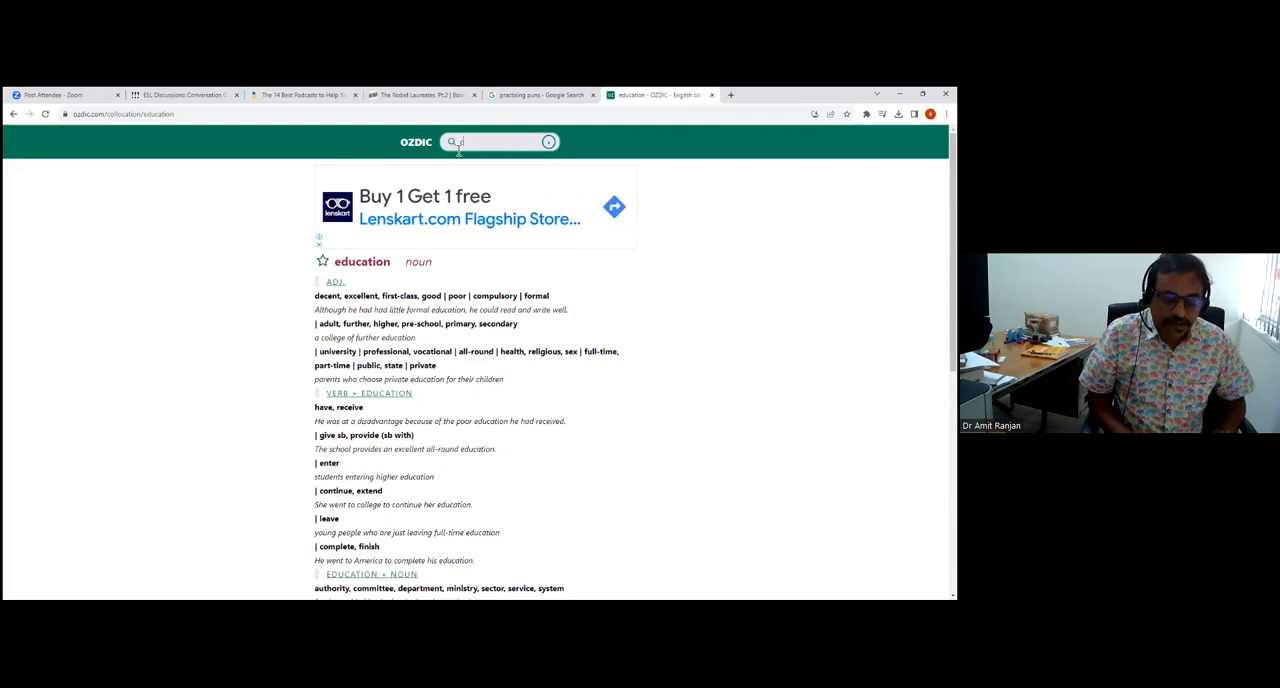
type("omplicit")
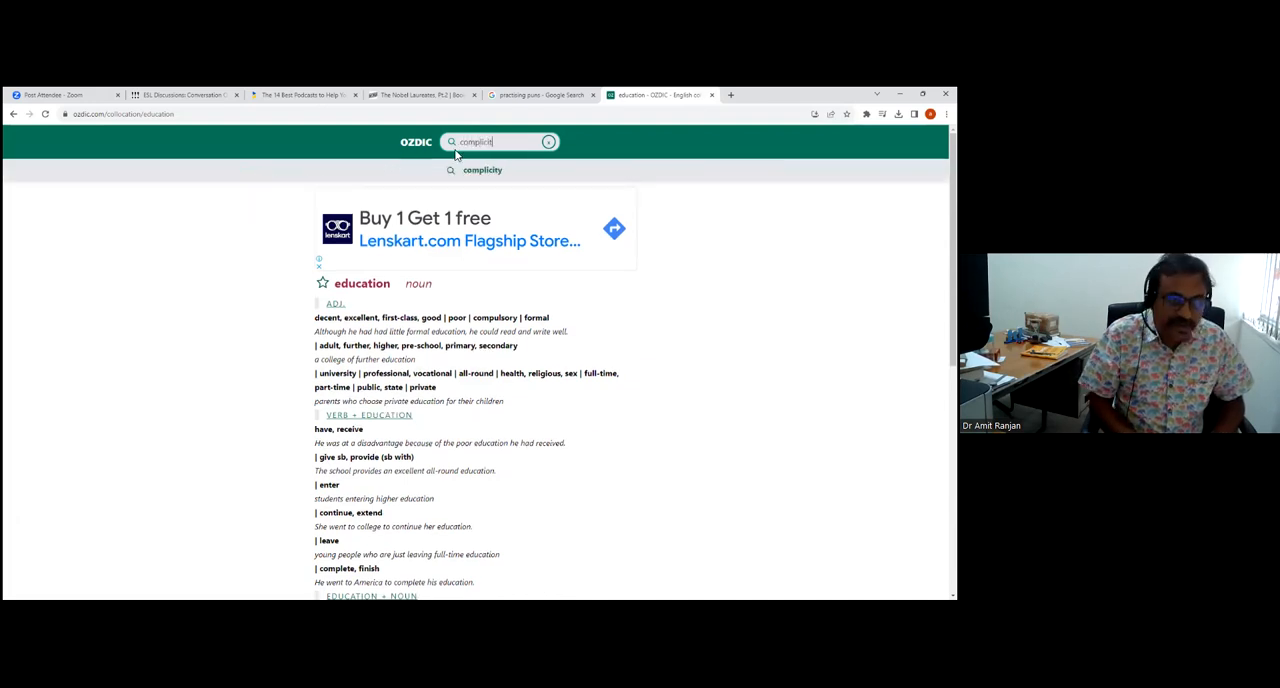
type("y")
key("Return")
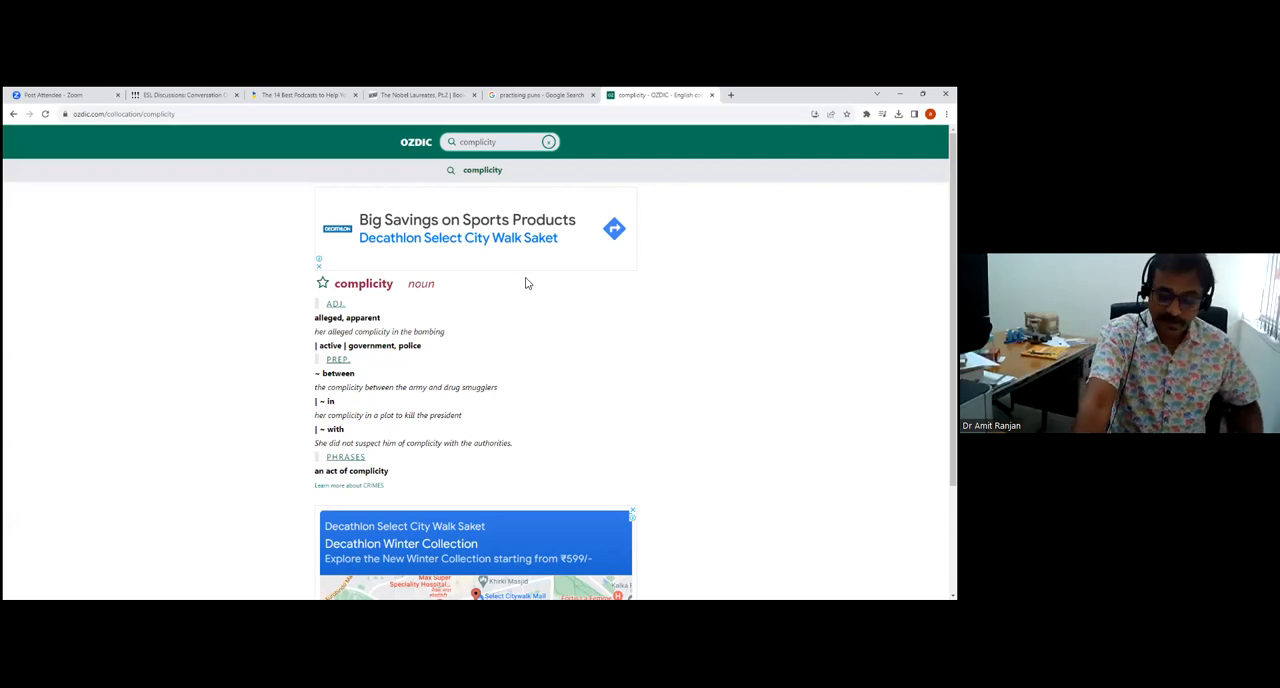
Search the web for quillbot and open the QuillBot paraphrasing site.
left_click(174, 117)
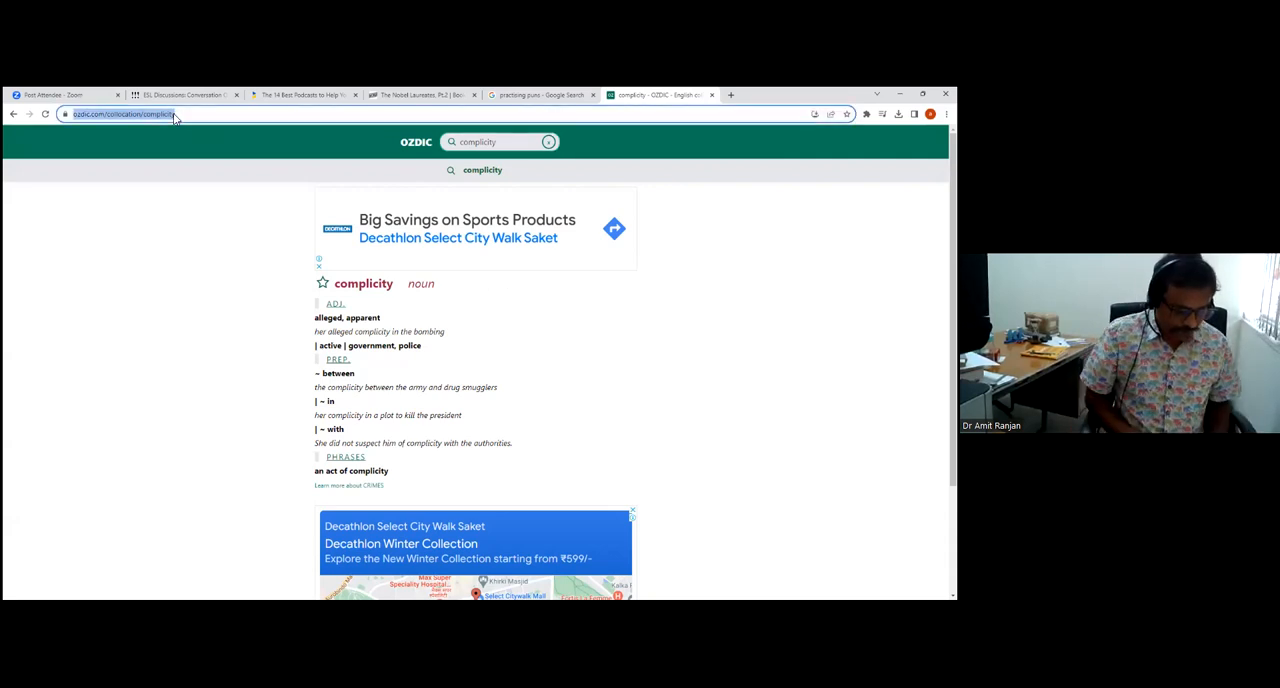
type("quillbot")
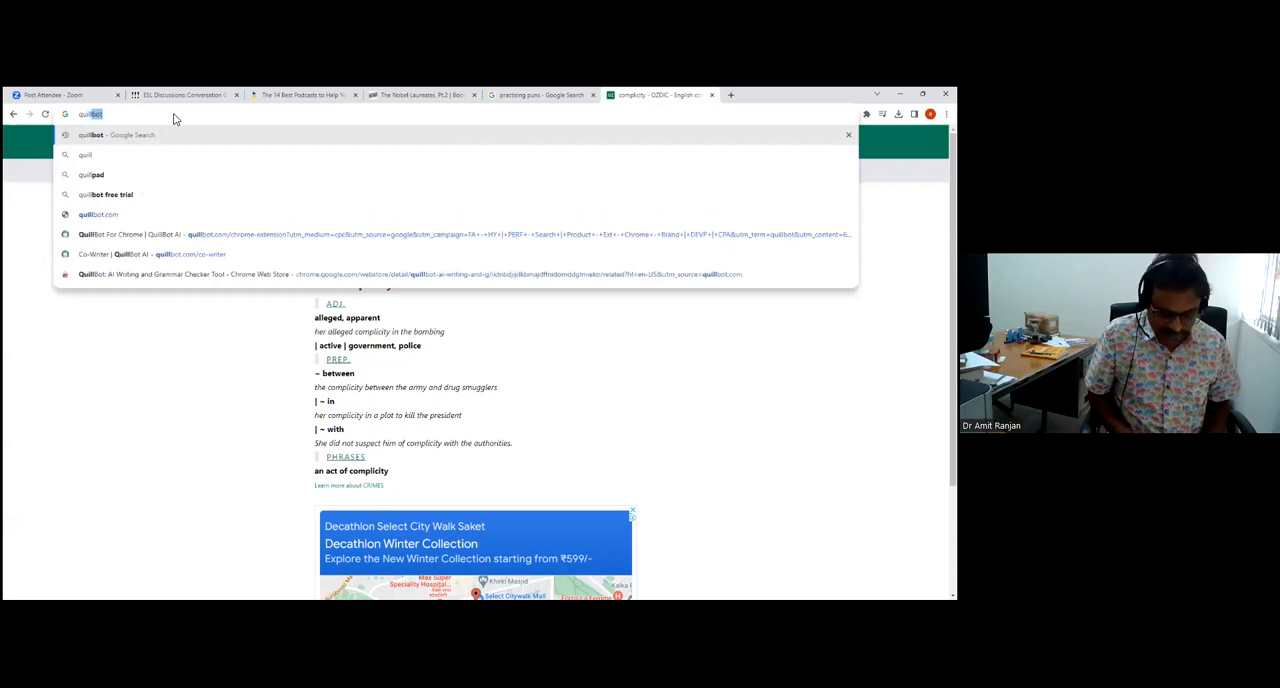
key("Return")
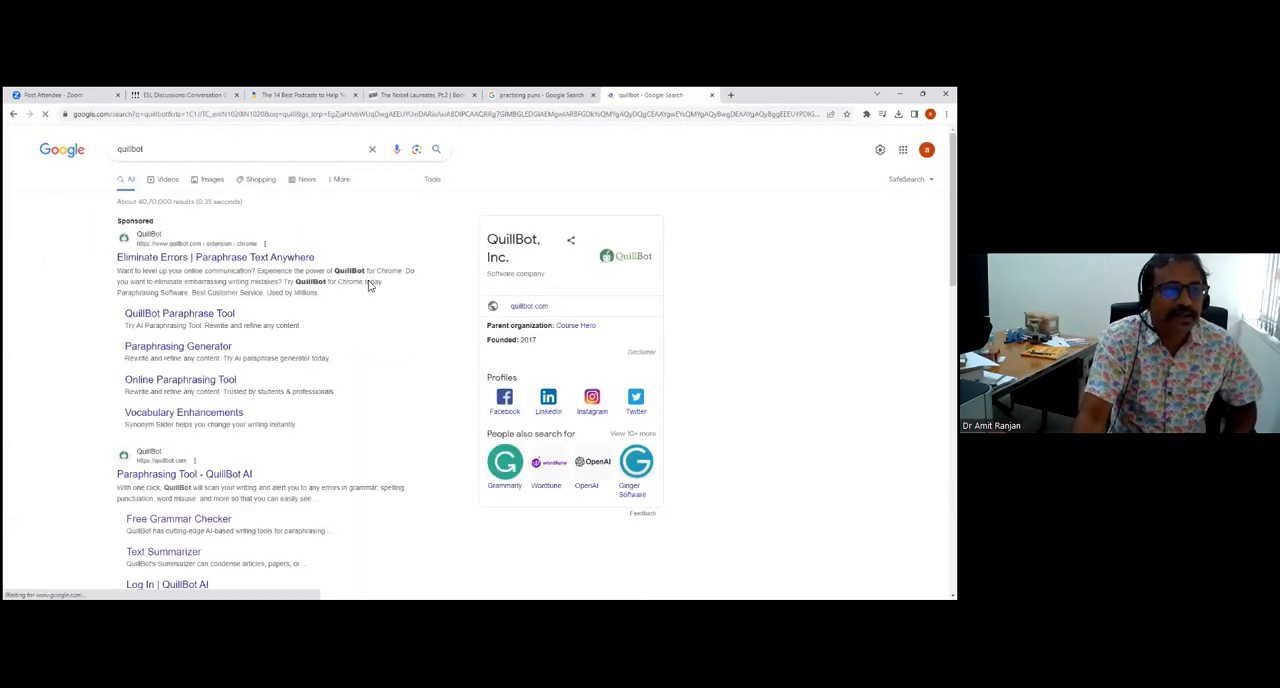
left_click(212, 262)
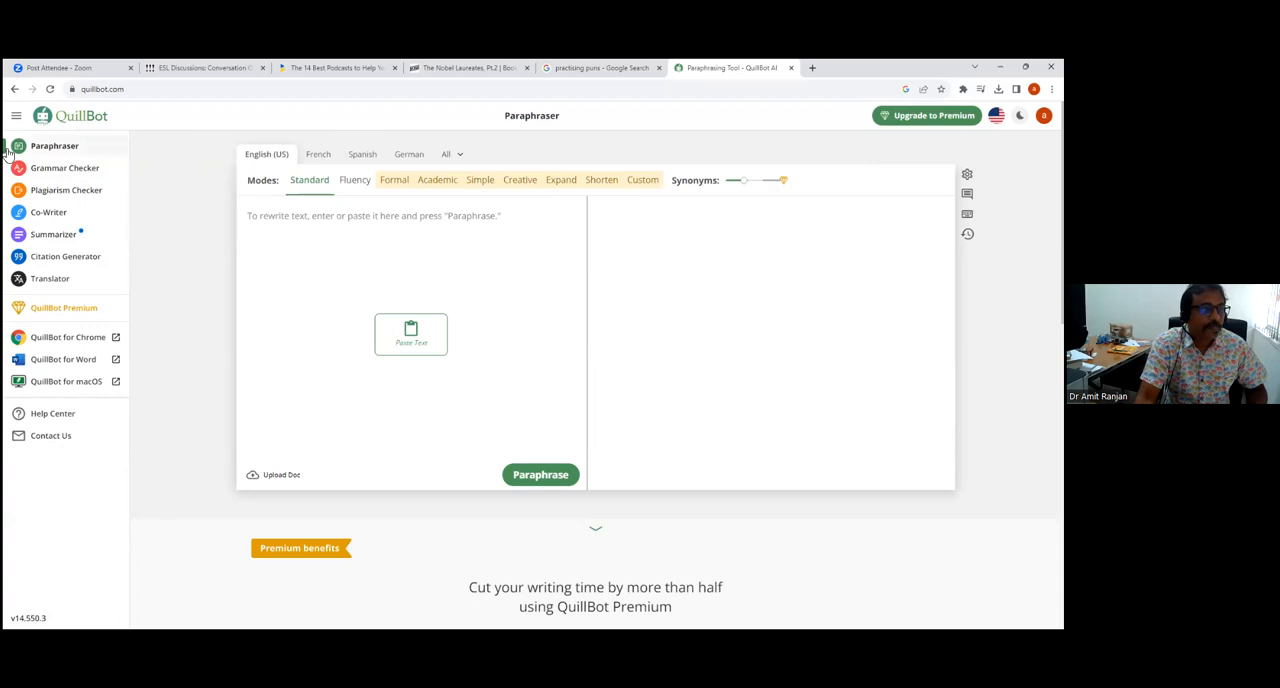
Grammar-check 'he were goes to eschool', review the He and school suggestions, and fix all errors.
left_click(65, 170)
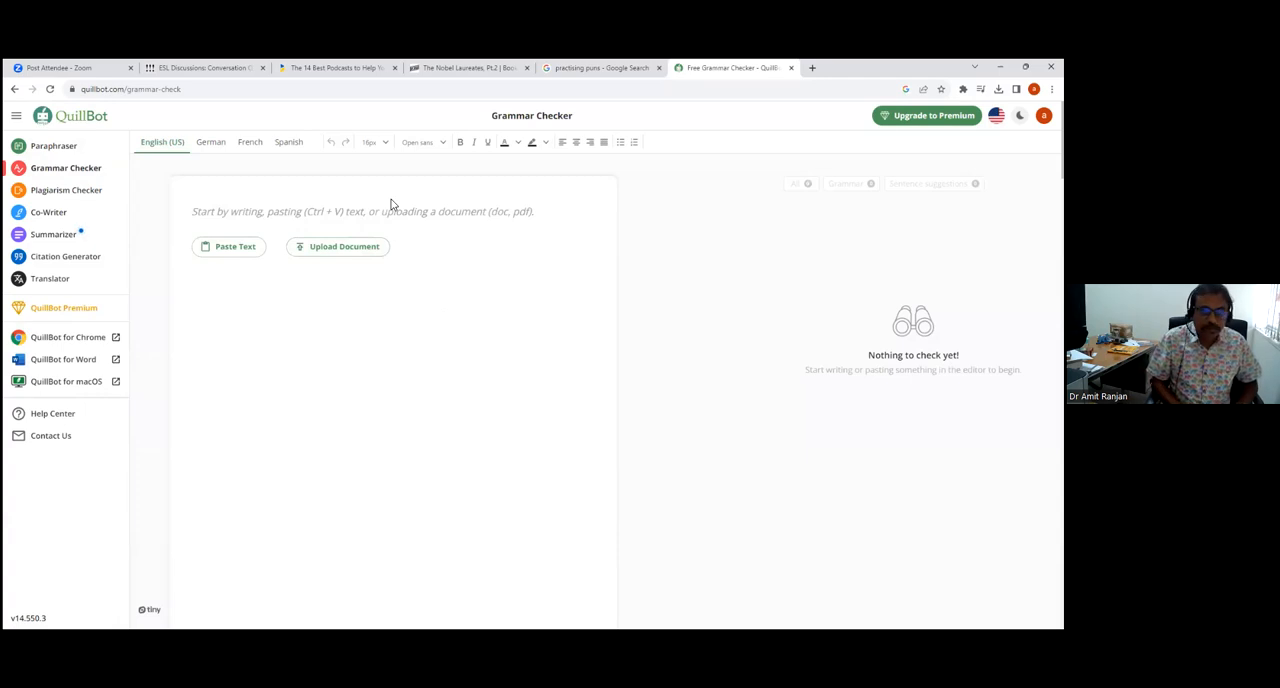
type("he were goes to")
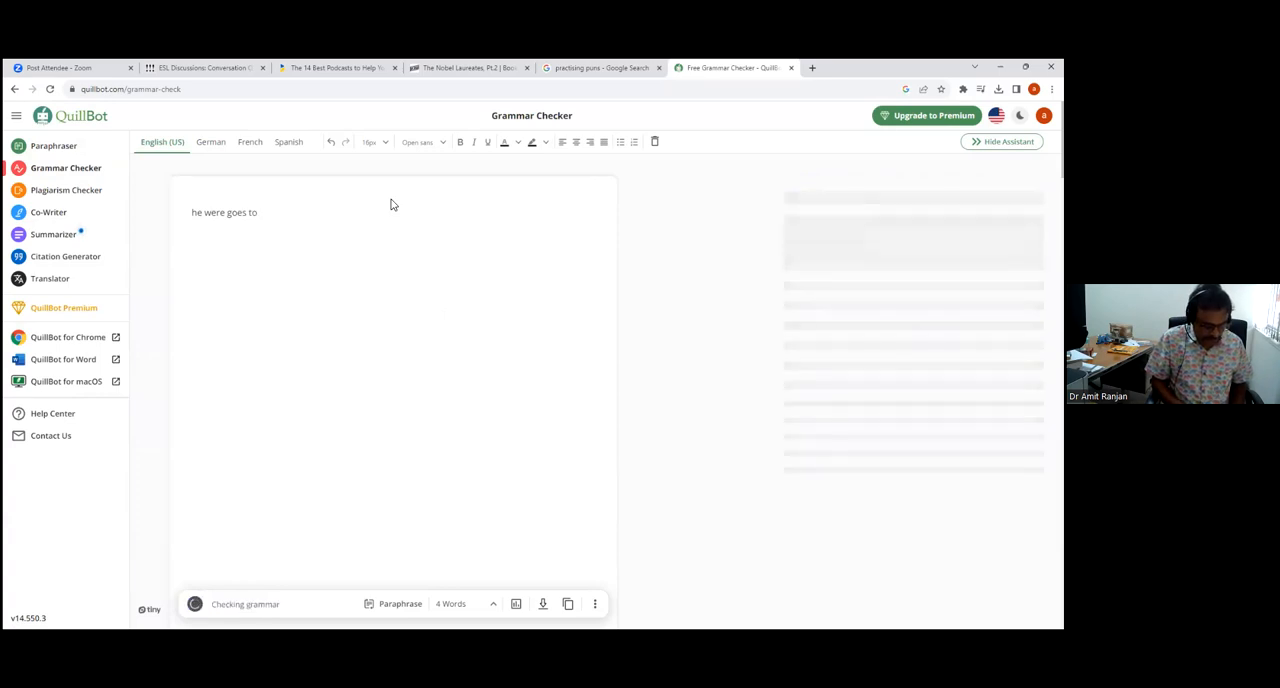
type(" eschool")
key("Return")
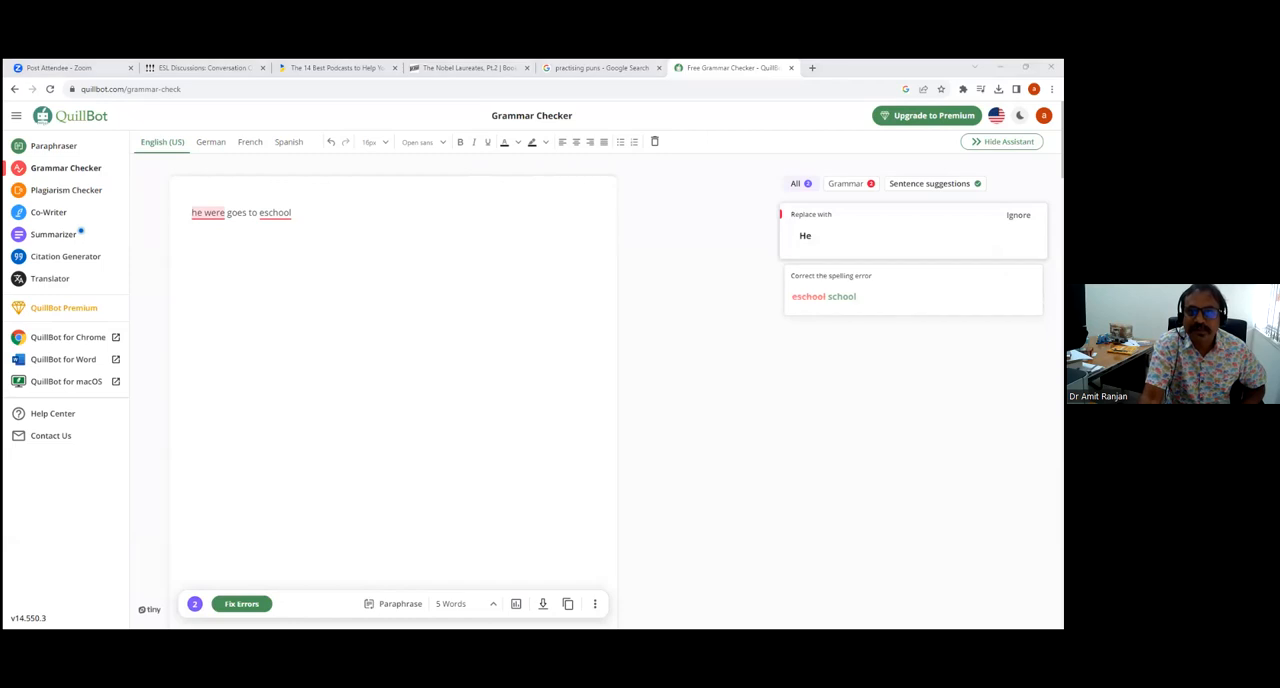
left_click(855, 302)
left_click(822, 237)
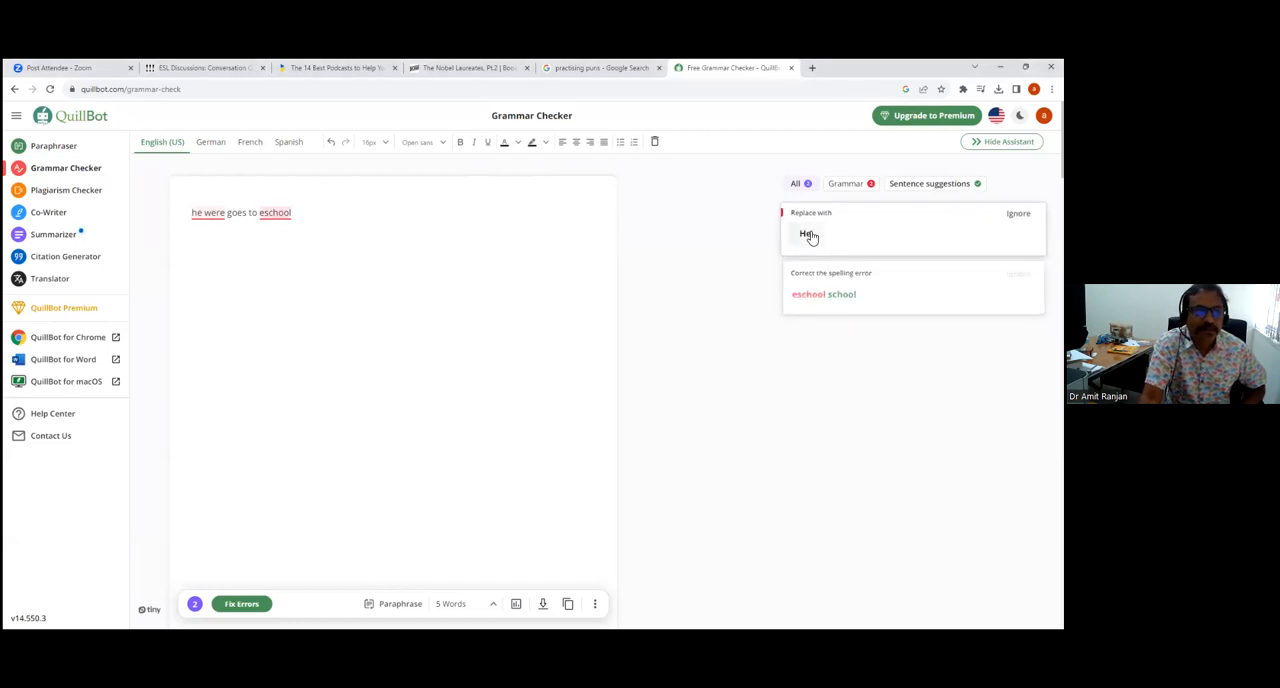
left_click(848, 296)
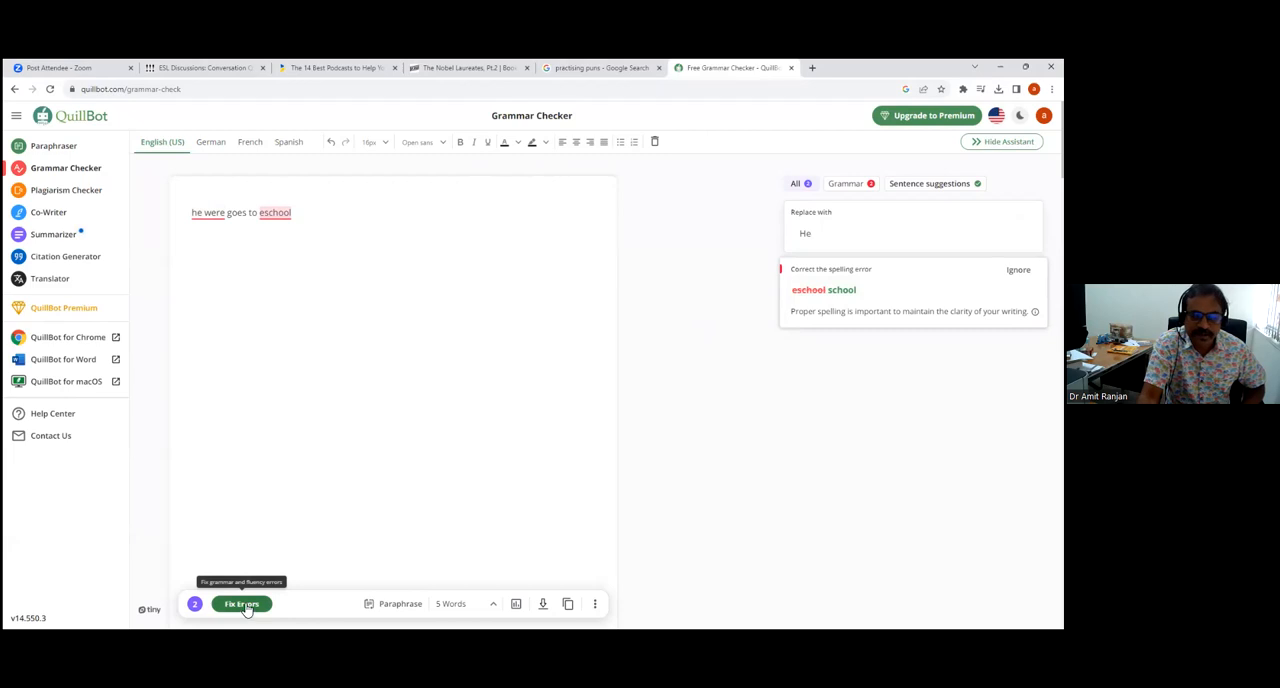
left_click(246, 608)
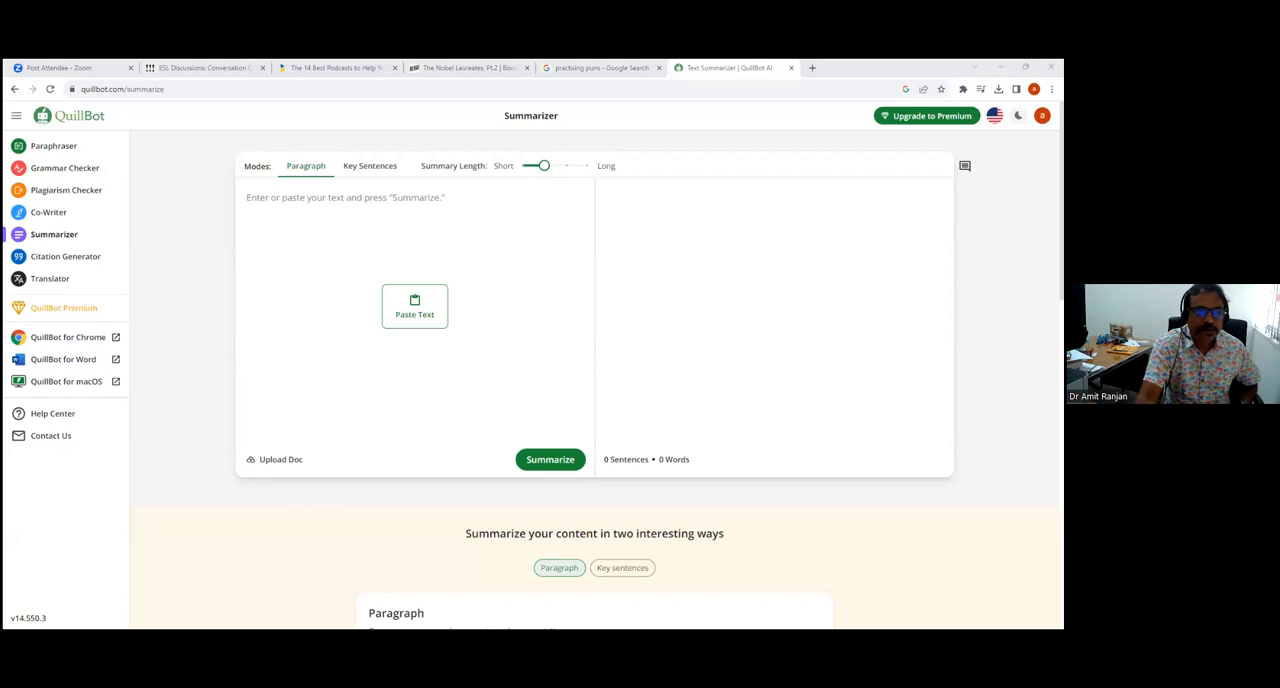
Paste the conference invitation paragraph and summarize it at short length after trying a longer setting.
type("We are excited to extend an invitation to you and your esteemed institution to participate in the forthcoming conference on AI Machine Translation, jointly organized by the All India Council for Technical Education (AICTE), National Council of Educational Research and Training (NCERT), Central Institute of Indian Languages (CIIL), and the National Task Force on Education (NTEF). The conference, scheduled for the 30th of September and 1st of October 2023, promises to be a significant event dedicated to advancing our knowledge and understanding of machine translation.")
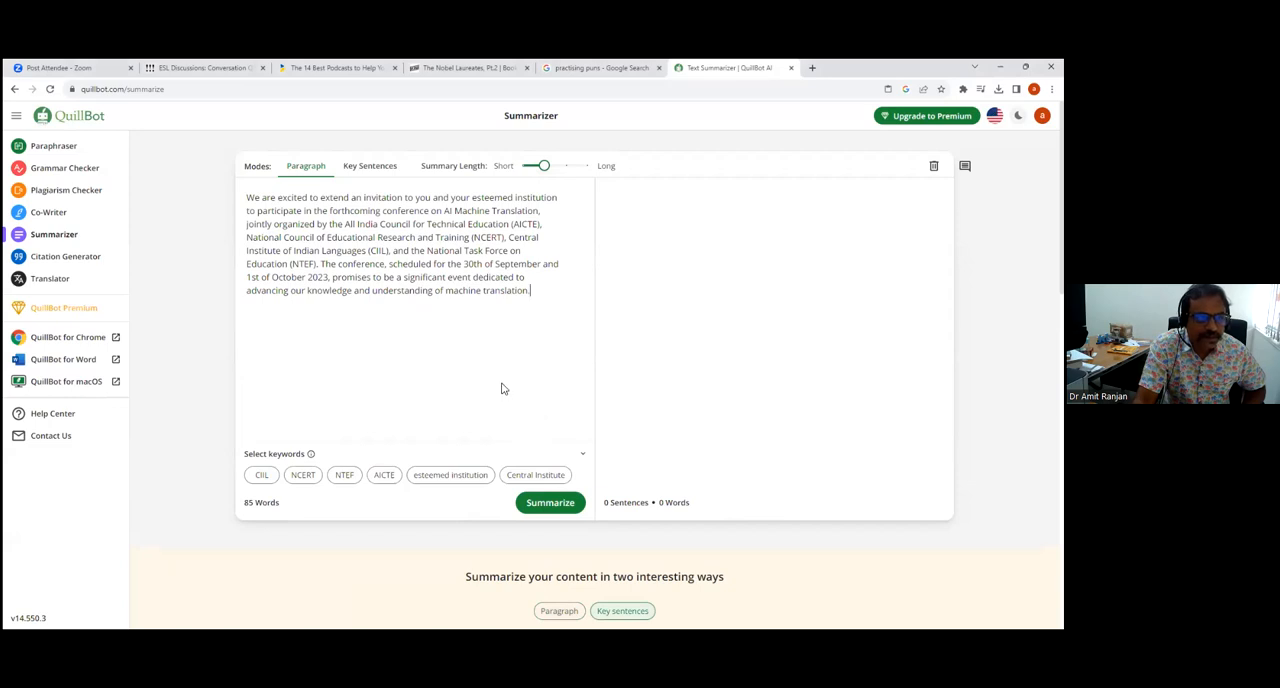
left_click(550, 508)
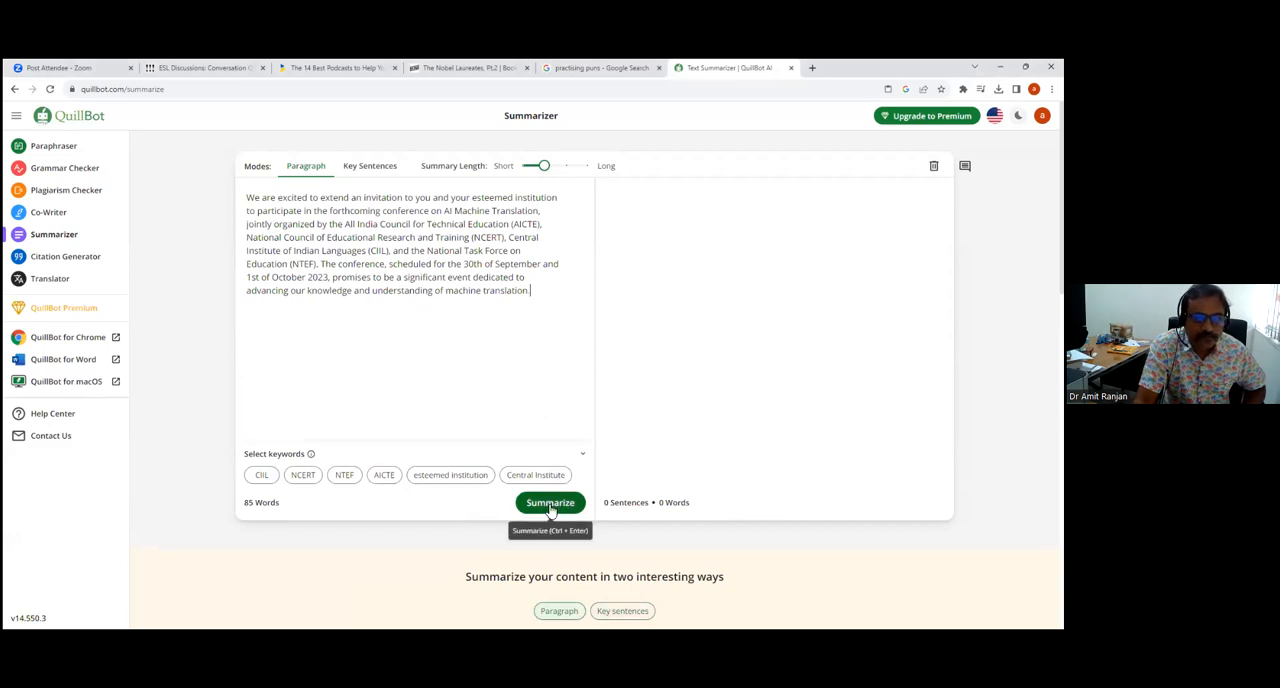
left_click(550, 508)
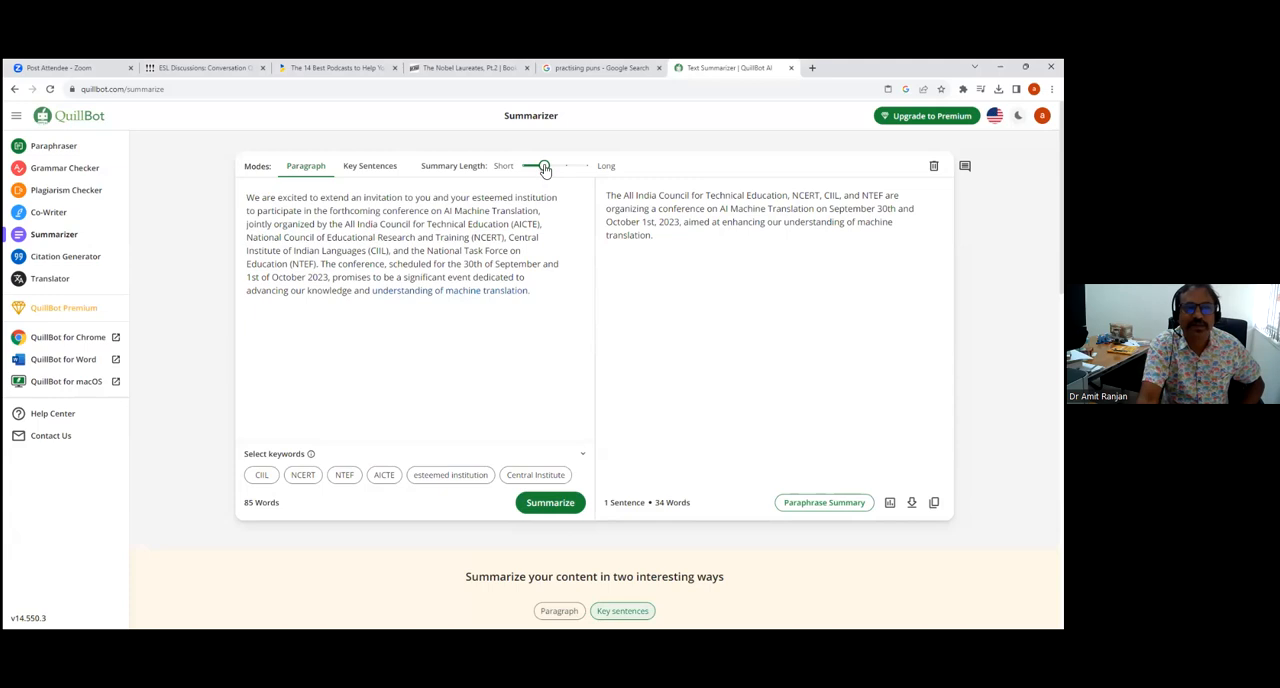
left_click_drag(544, 167, 565, 167)
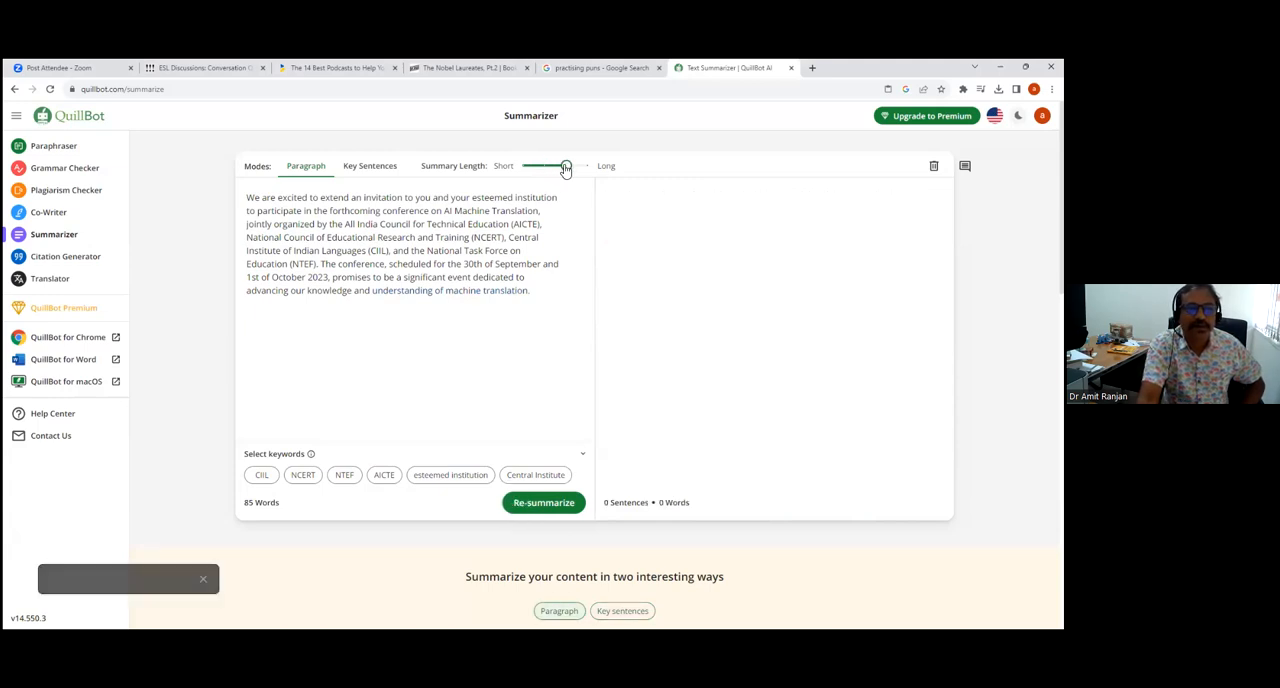
left_click_drag(565, 167, 542, 167)
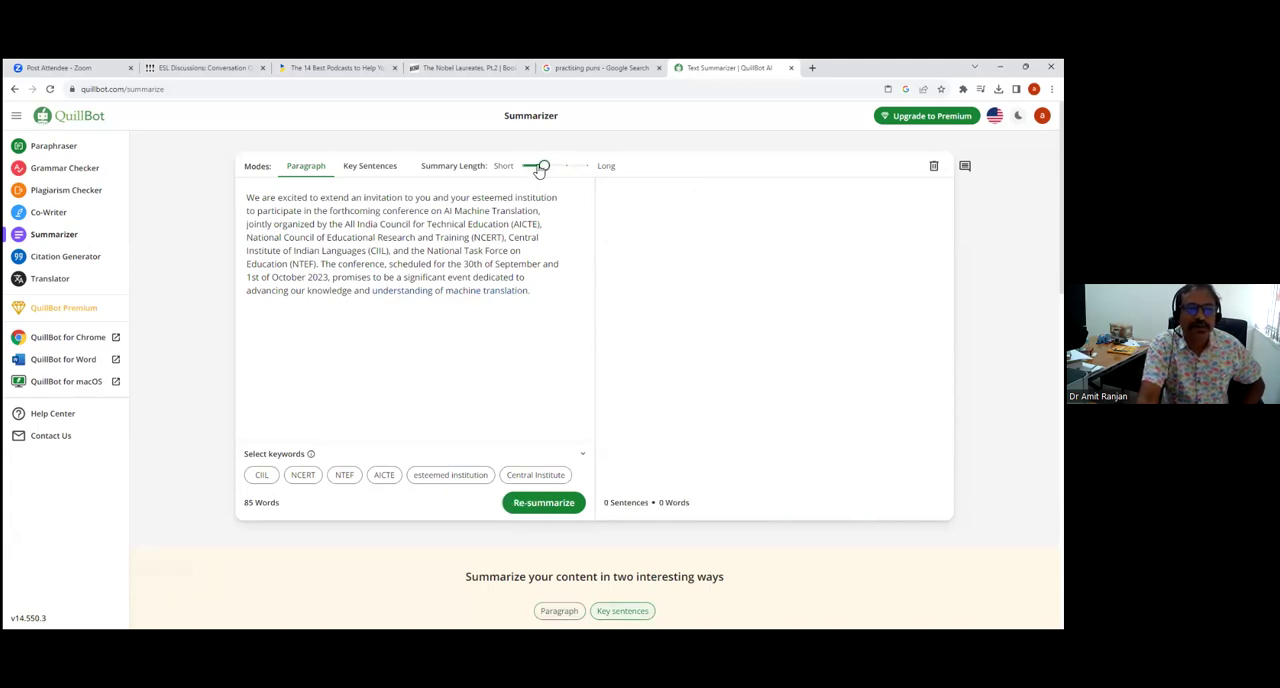
left_click(557, 506)
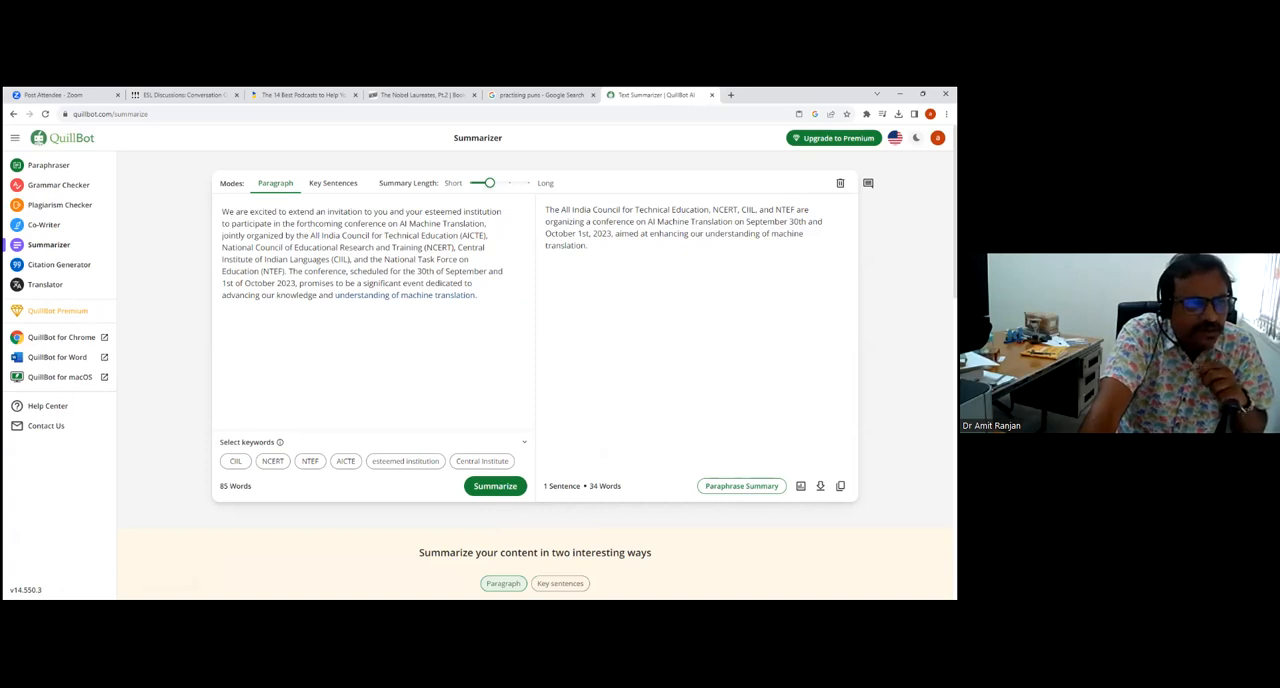
Visit the Citation Generator and Translator, then land on the Plagiarism Checker.
left_click(53, 266)
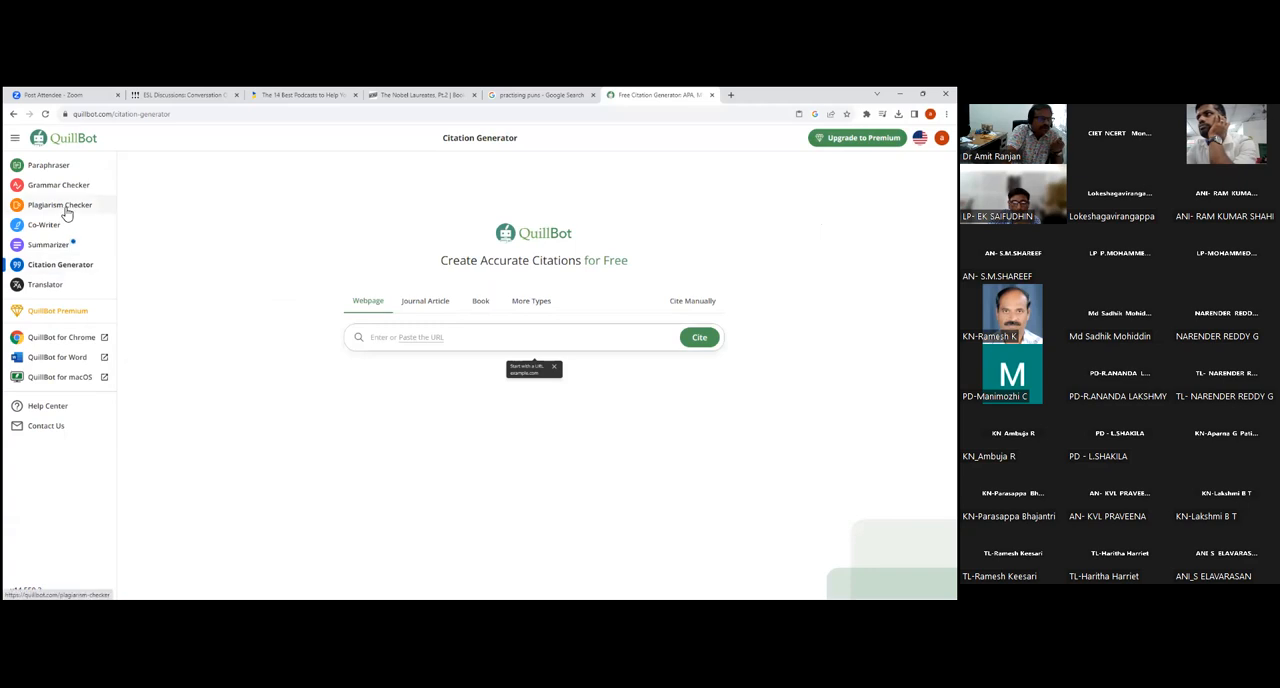
left_click(50, 288)
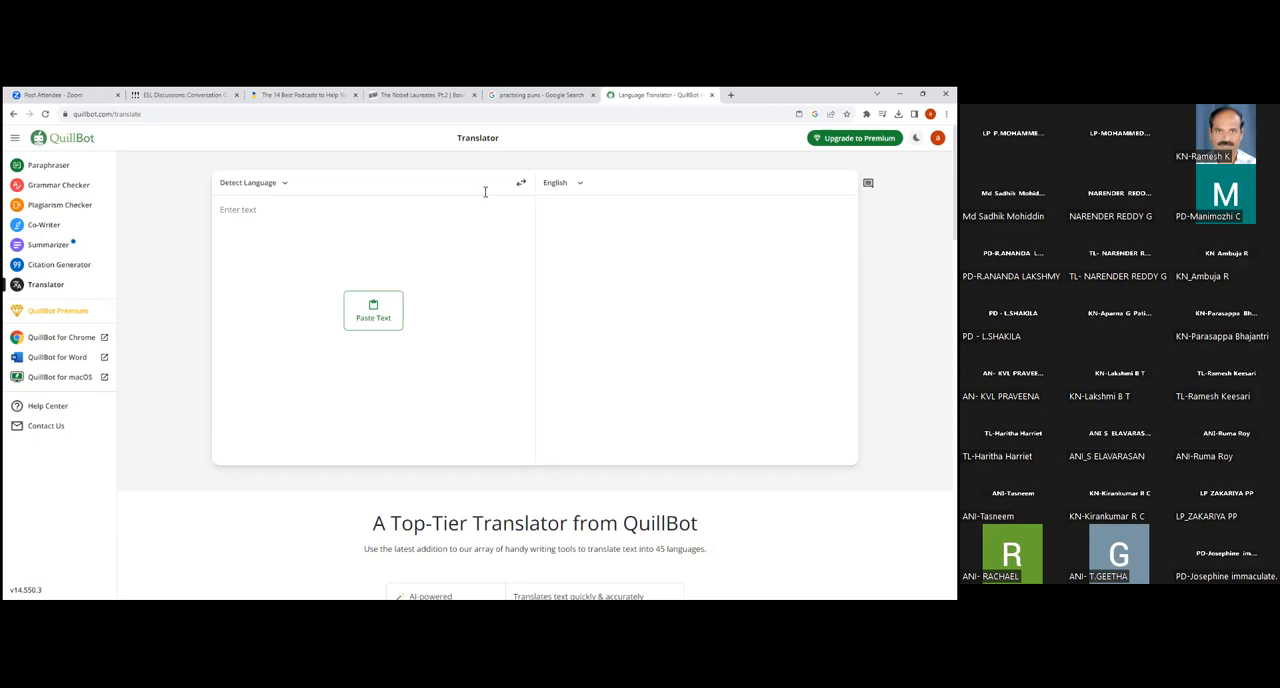
left_click(60, 205)
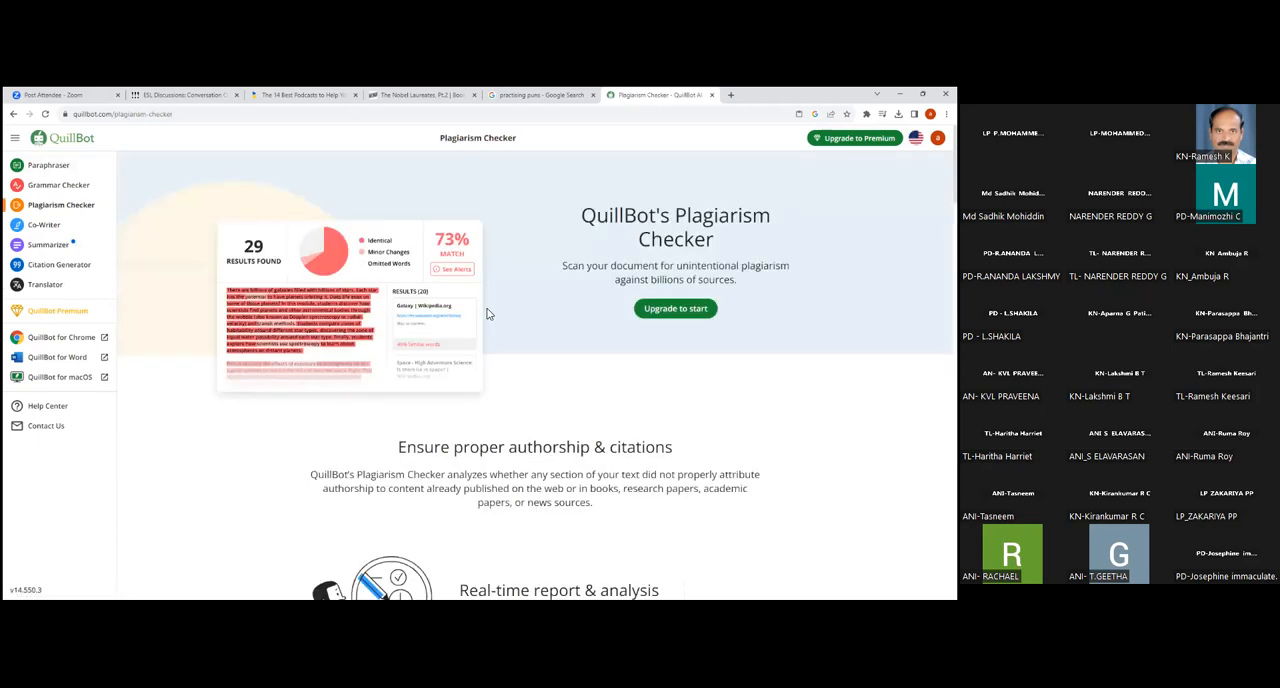
scroll(535, 375, "down", 1)
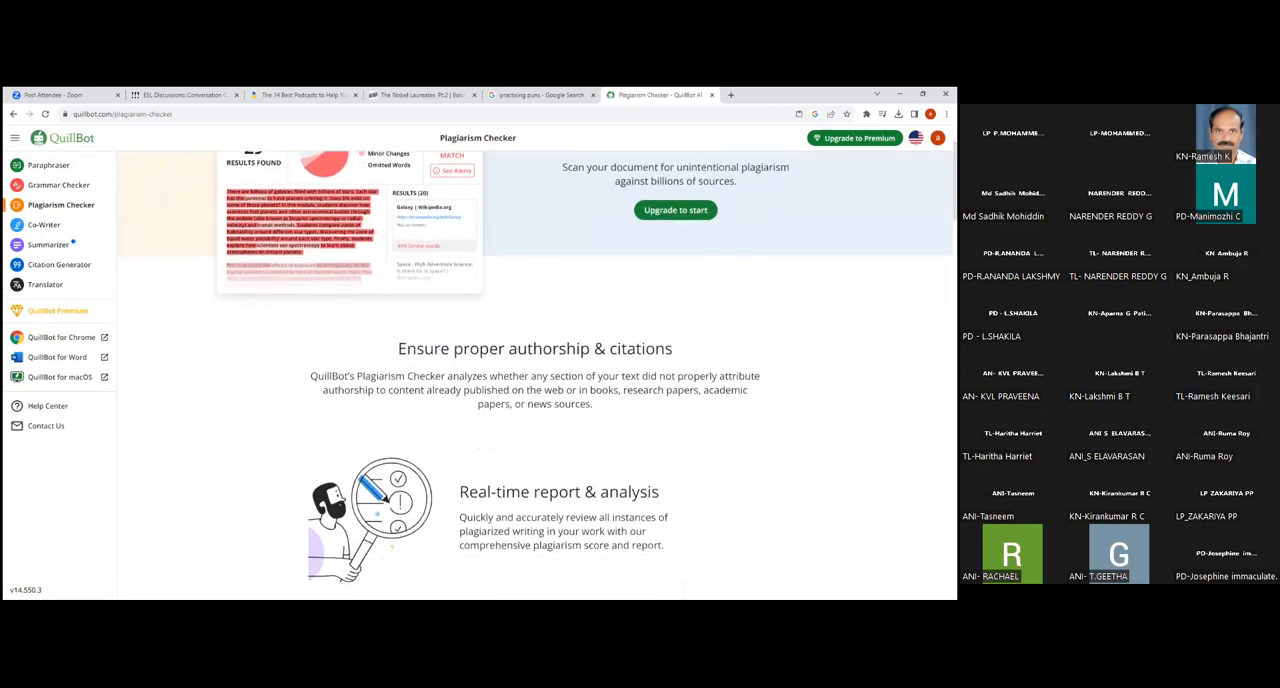
scroll(535, 375, "up", 1)
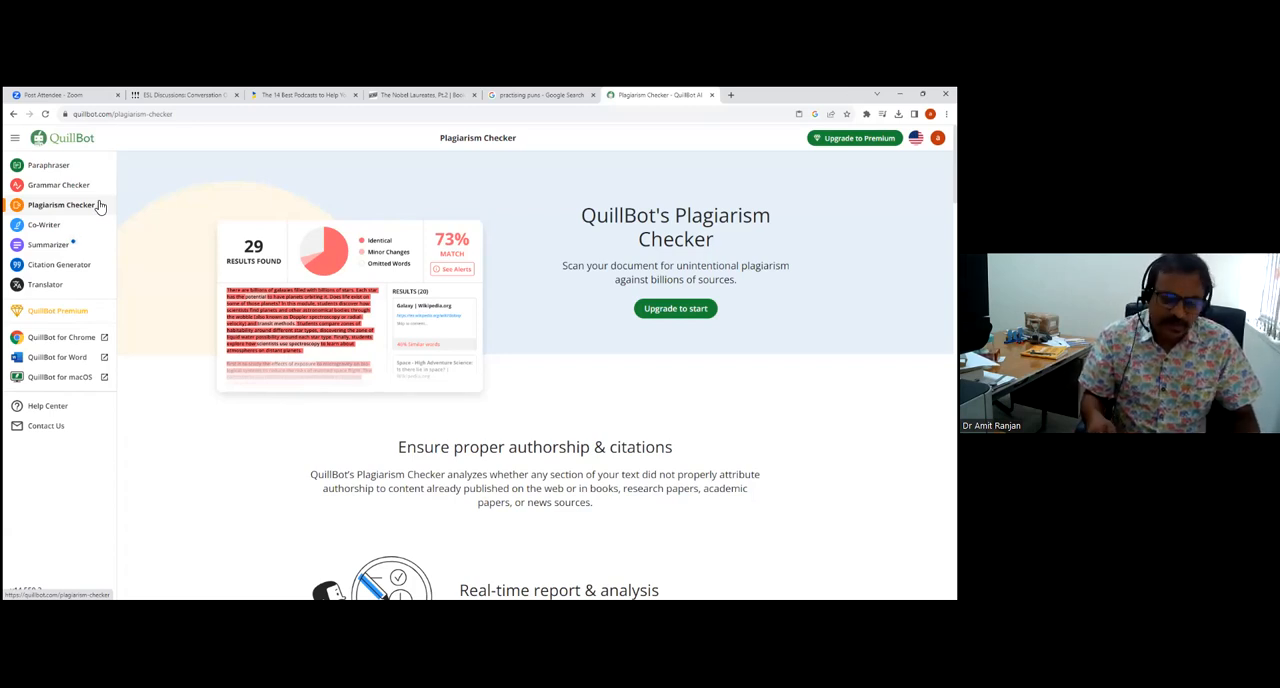
Load esldiscussions.com from the address bar.
left_click(189, 114)
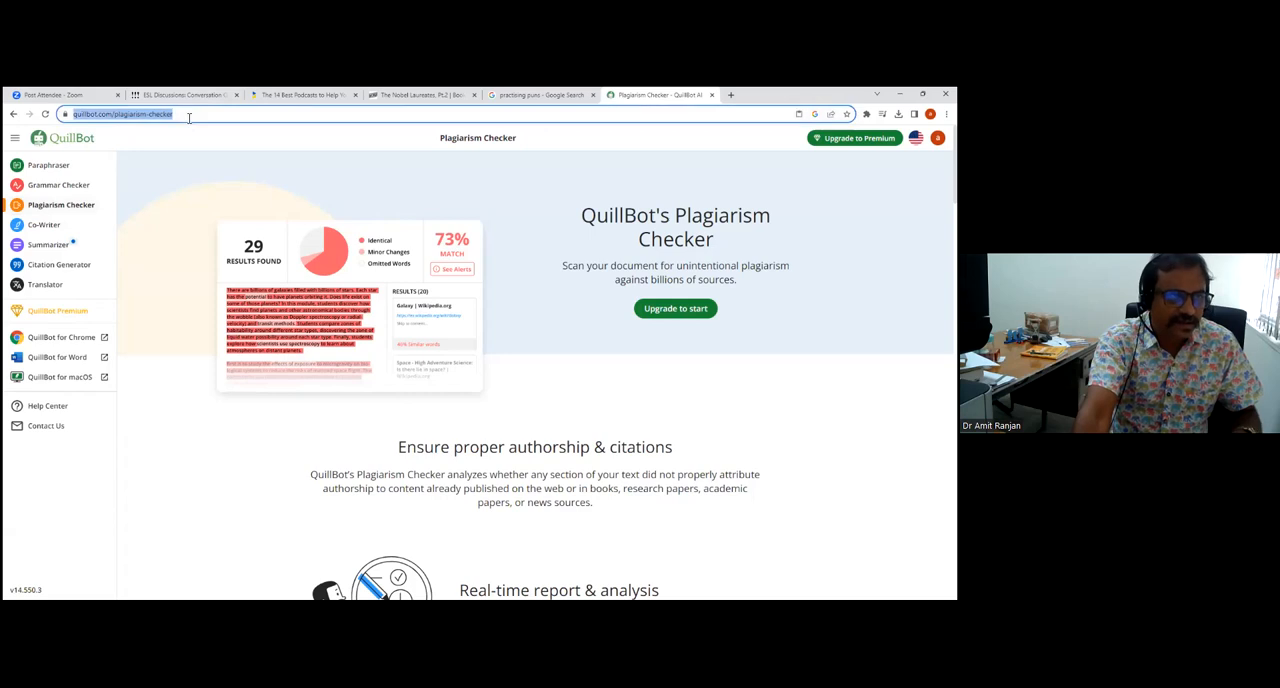
type("esldiscussions")
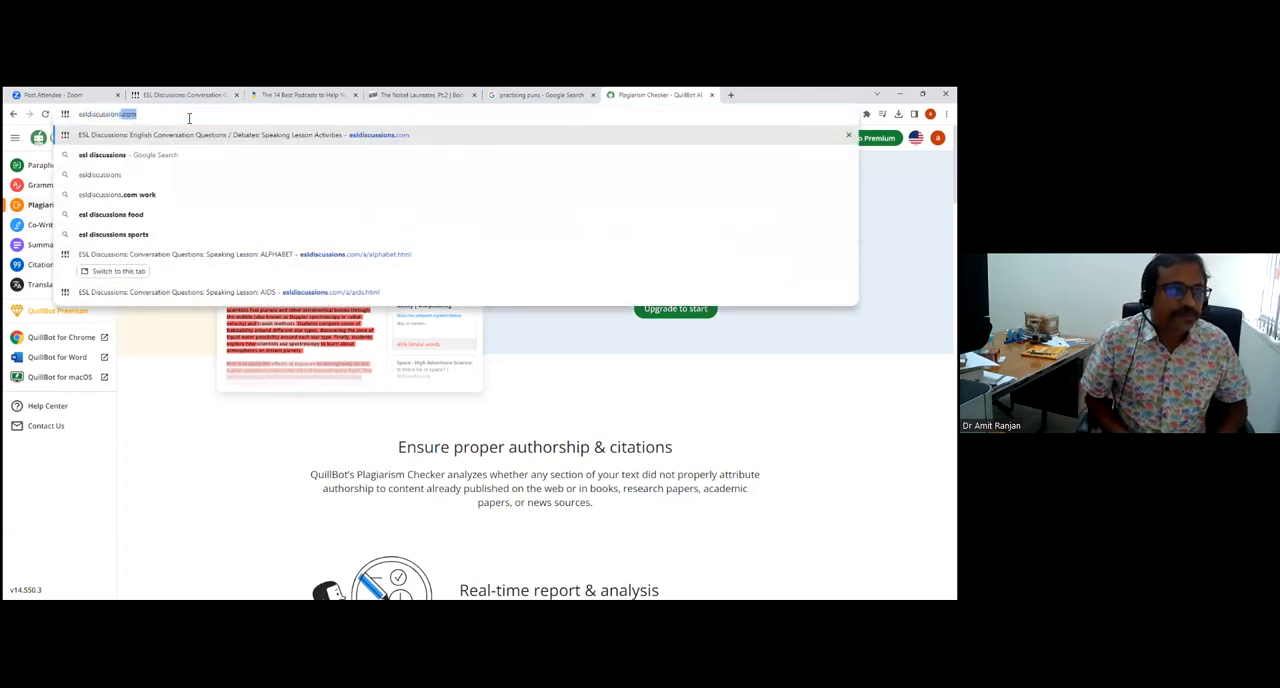
key("Return")
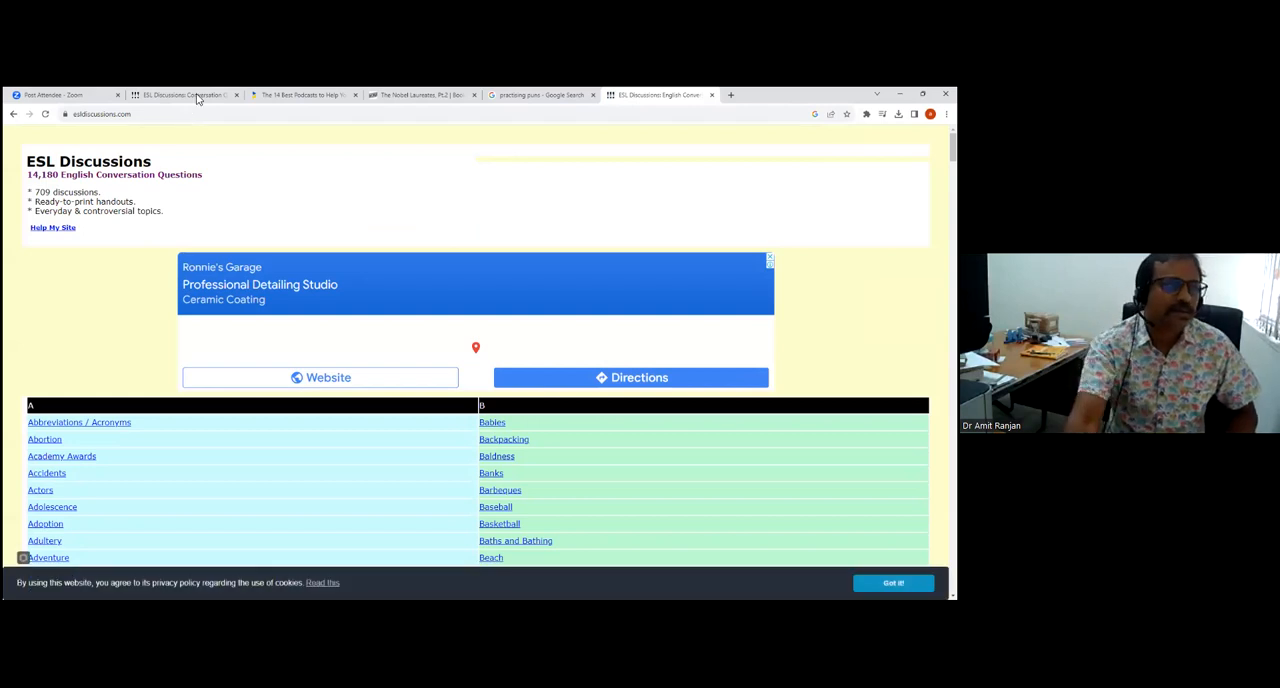
scroll(654, 335, "down", 3)
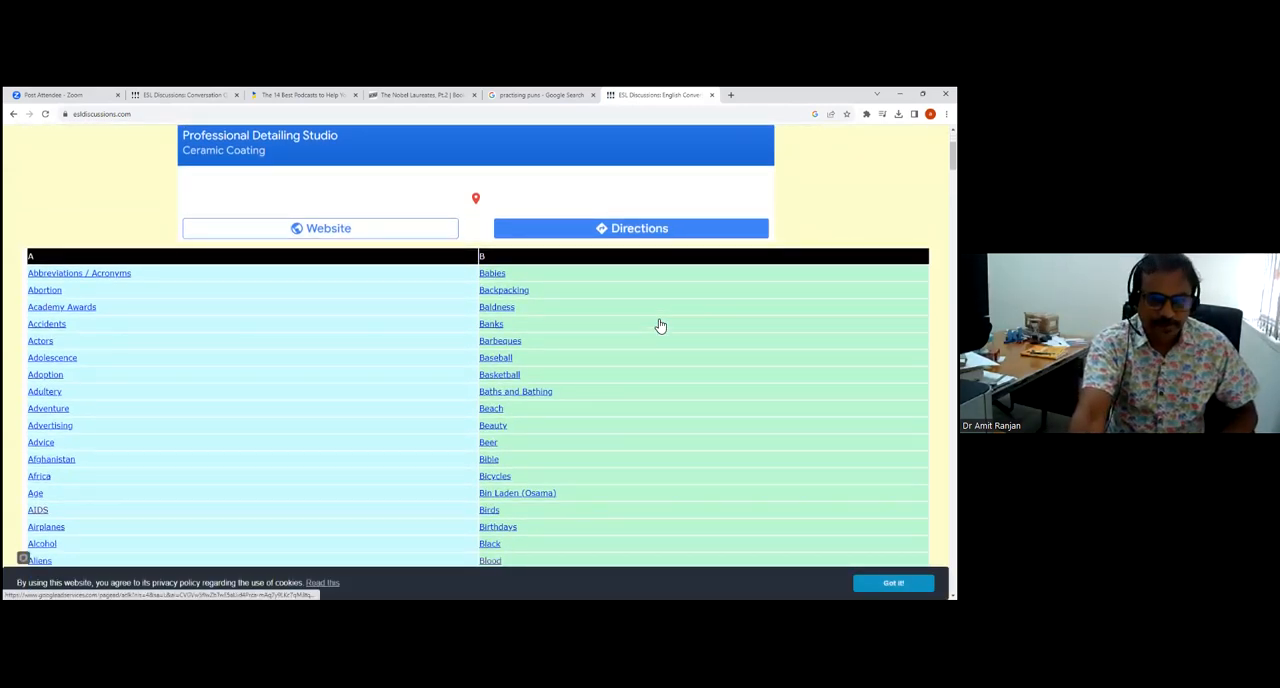
scroll(660, 326, "down", 1)
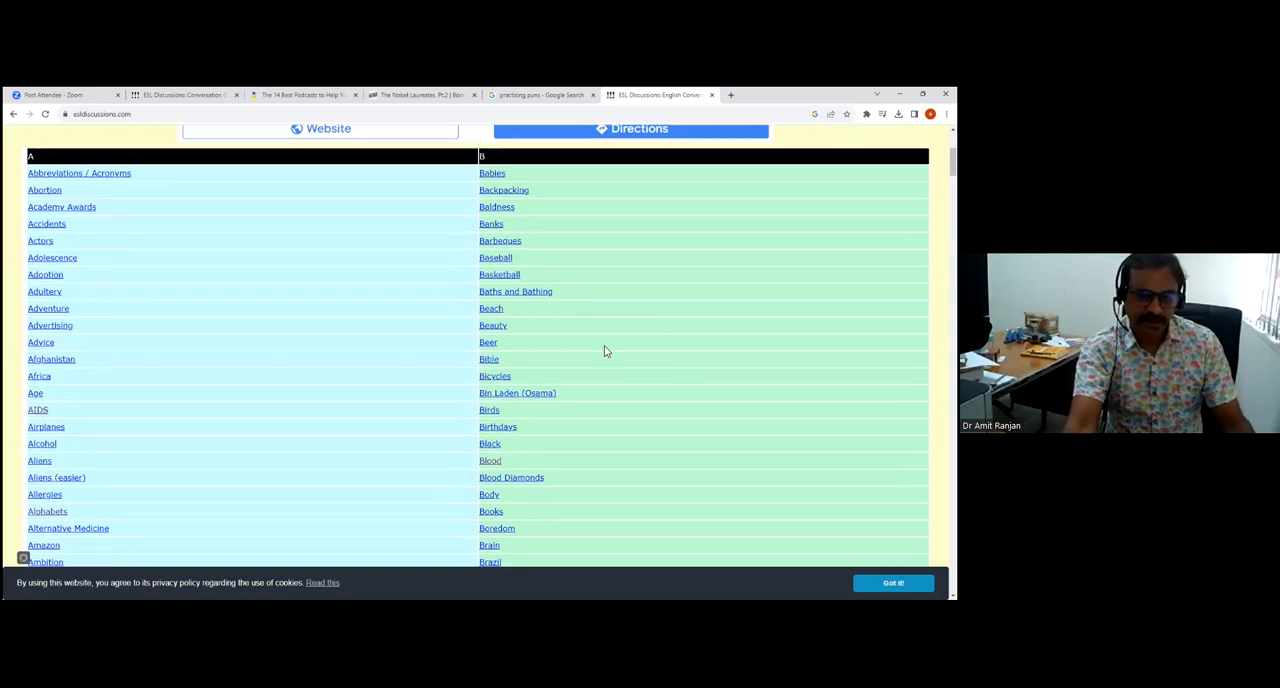
scroll(603, 351, "down", 1)
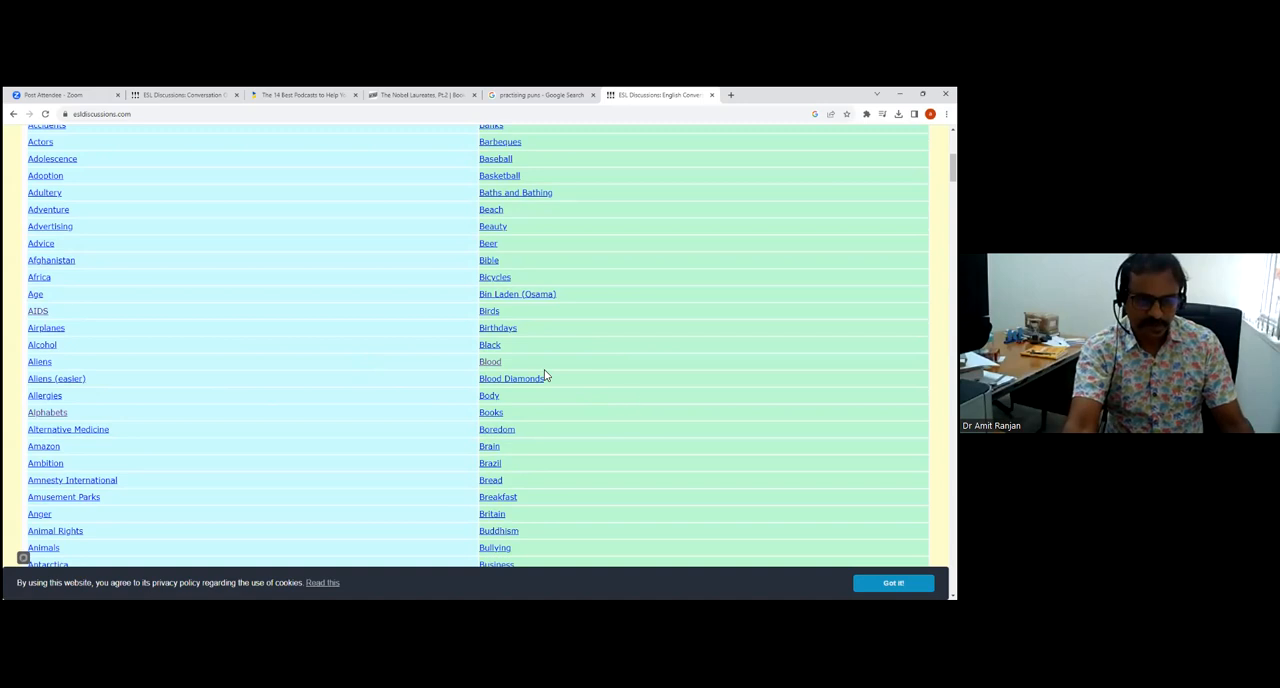
scroll(546, 376, "down", 5)
scroll(550, 373, "up", 5)
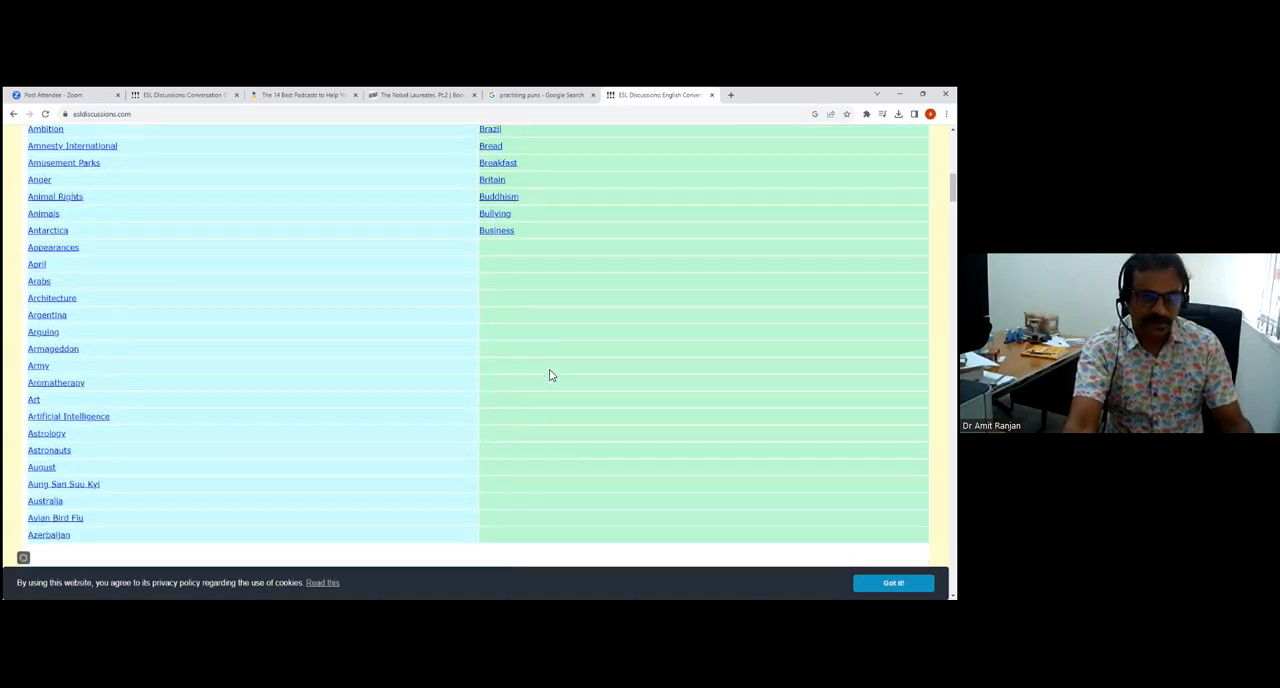
scroll(553, 371, "up", 2)
scroll(556, 368, "down", 2)
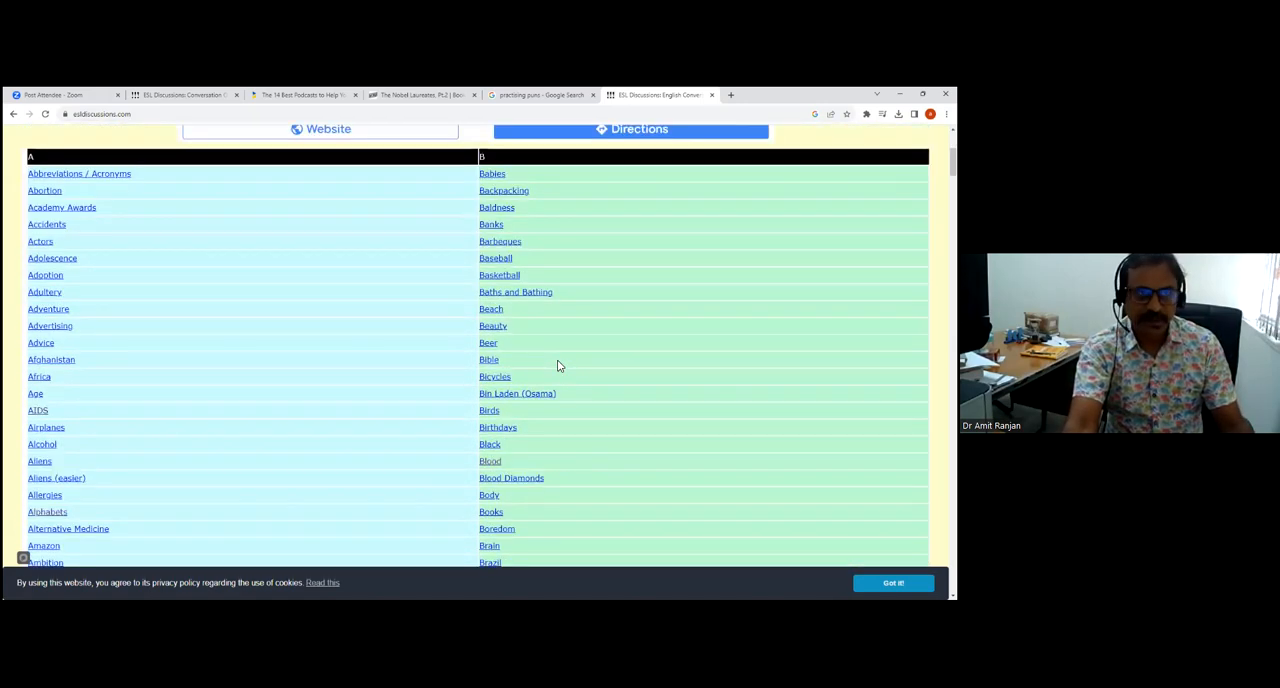
scroll(559, 366, "up", 1)
scroll(559, 366, "down", 4)
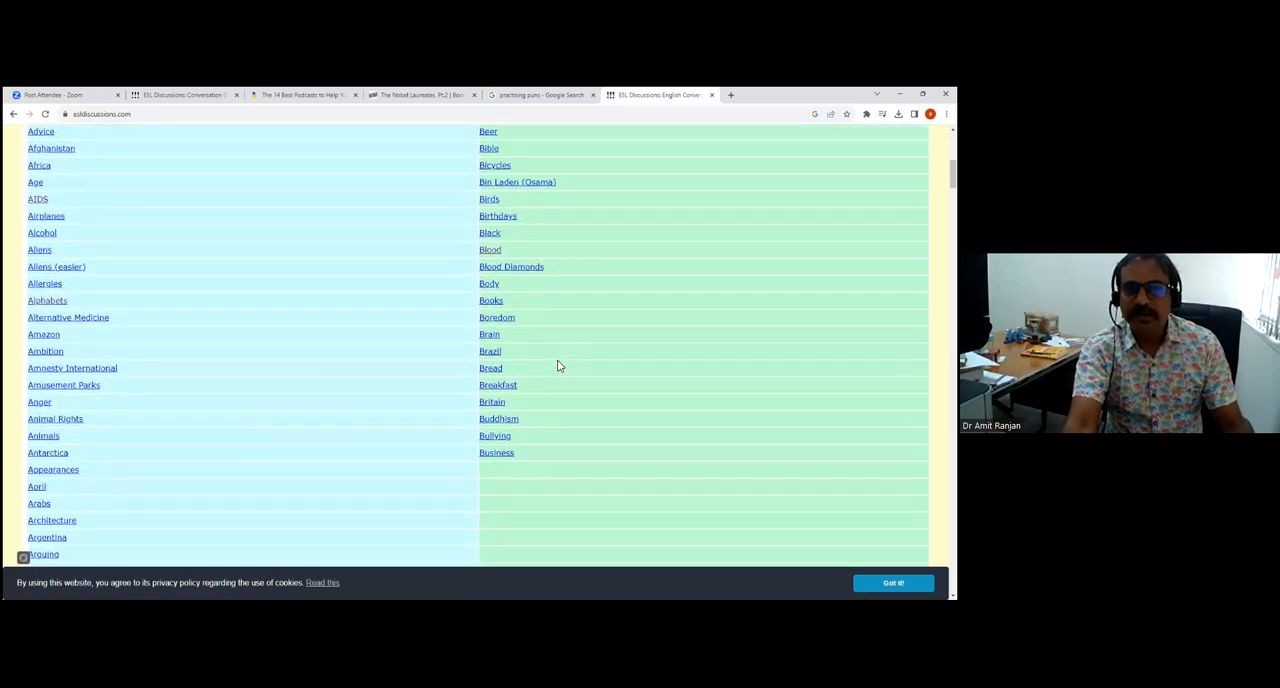
scroll(559, 366, "down", 3)
scroll(559, 366, "down", 3)
scroll(559, 366, "down", 3)
scroll(559, 366, "down", 3)
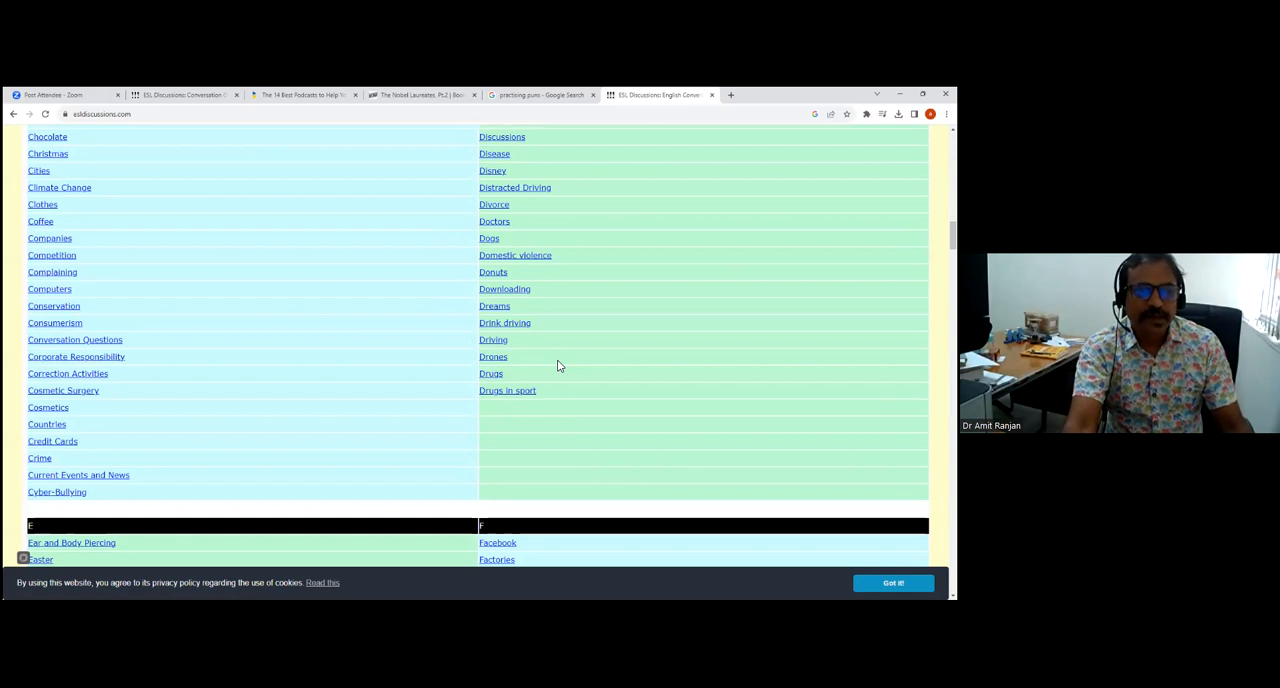
scroll(559, 366, "up", 1)
scroll(559, 366, "up", 1)
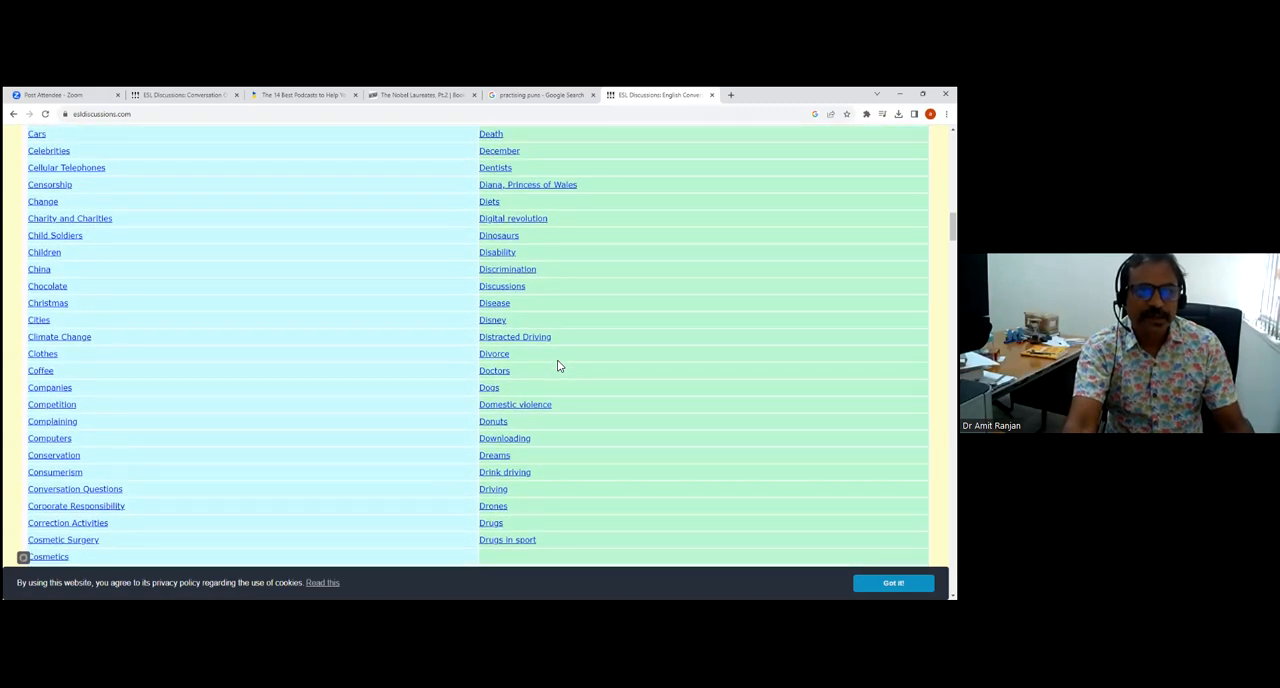
scroll(559, 366, "up", 1)
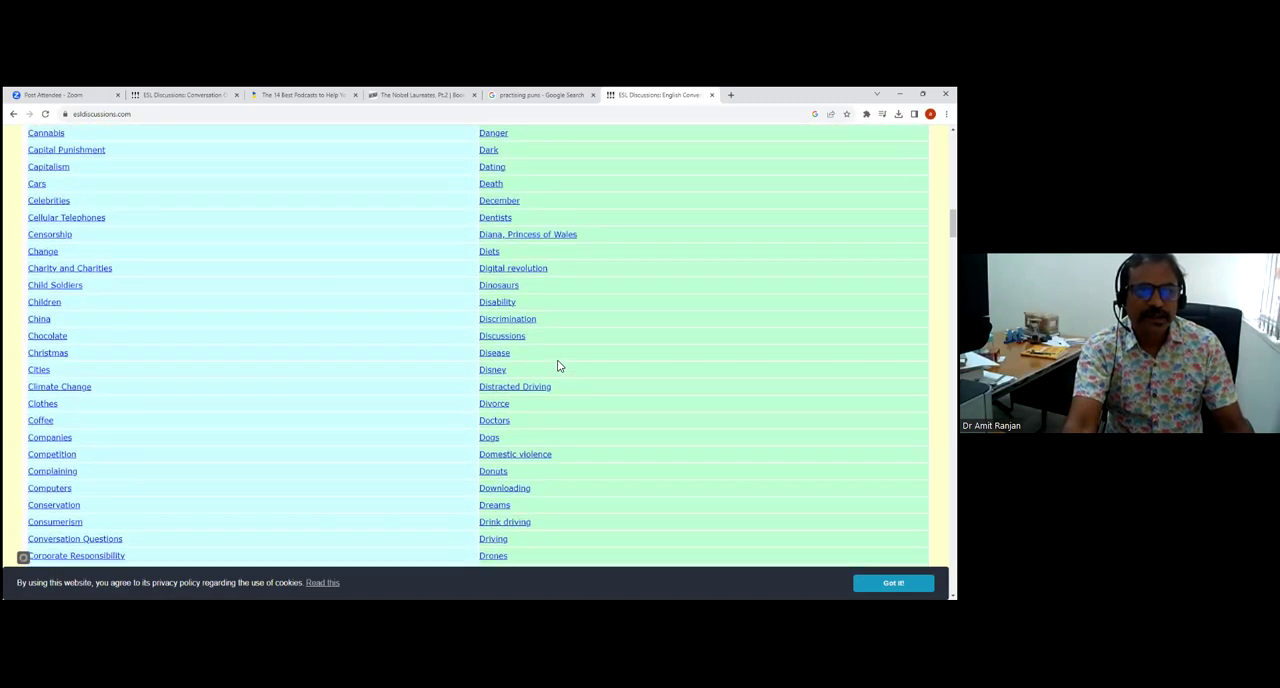
Open the Digital revolution discussion and dismiss the Grammarly ad covering it.
left_click(521, 273)
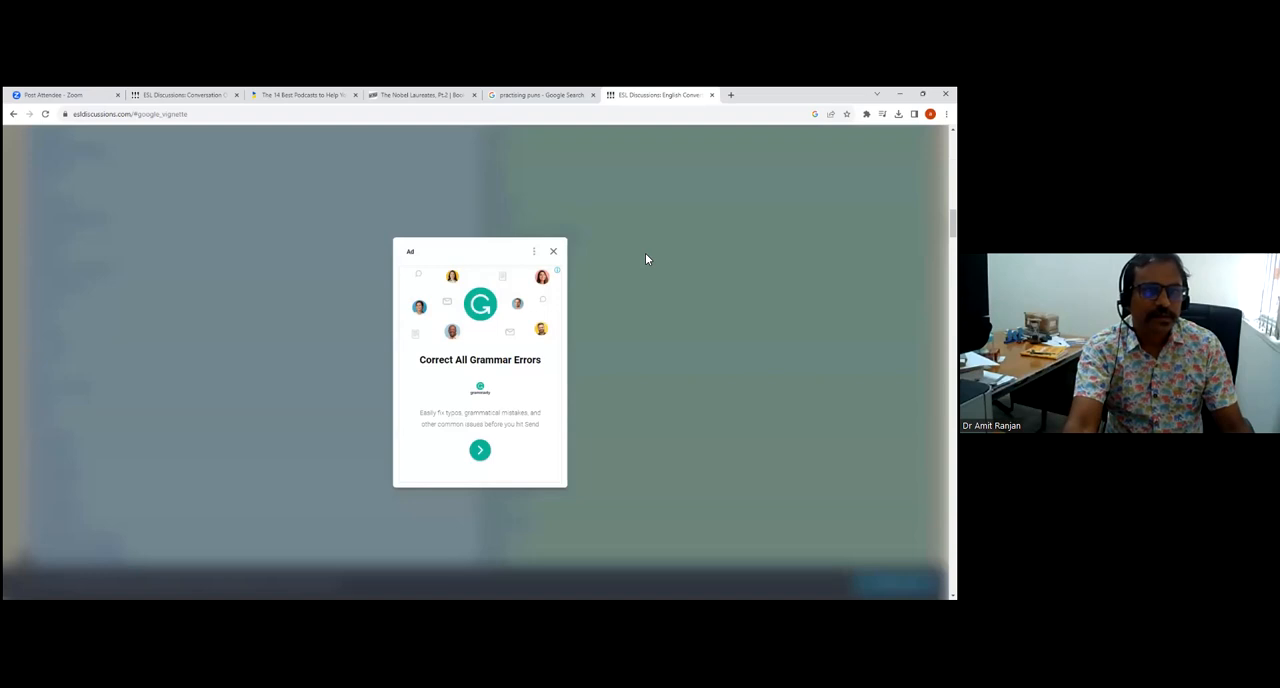
left_click(553, 252)
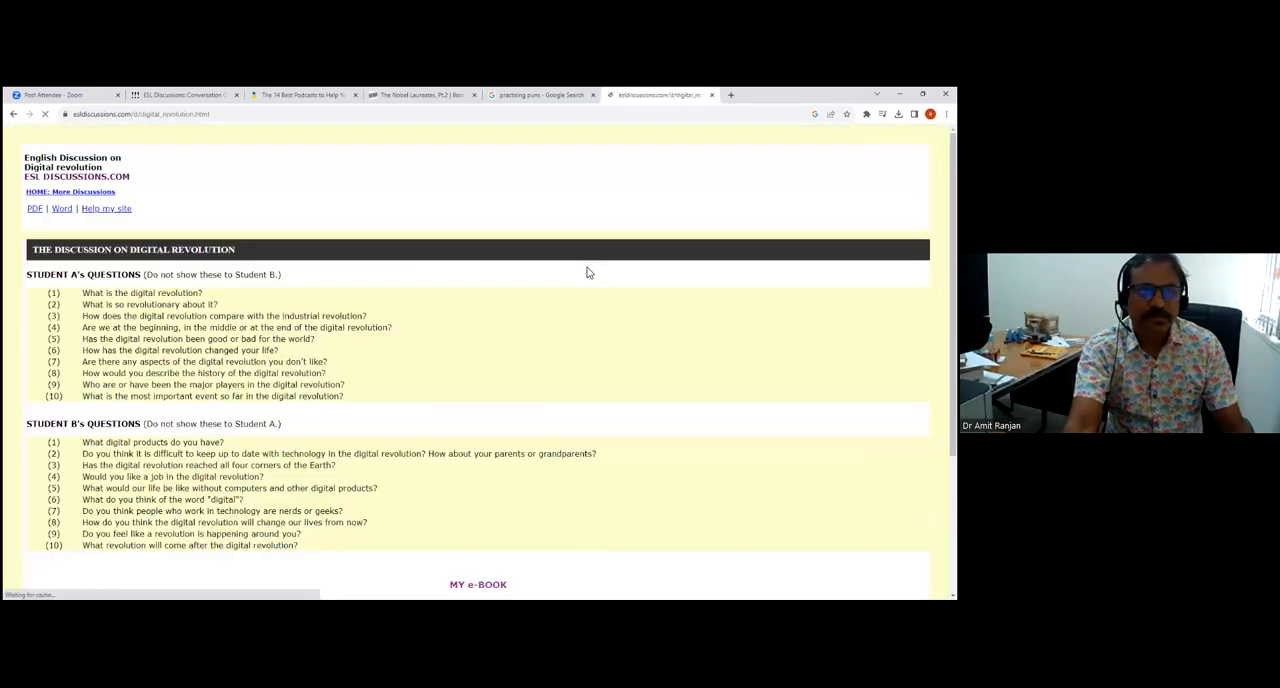
scroll(677, 331, "down", 1)
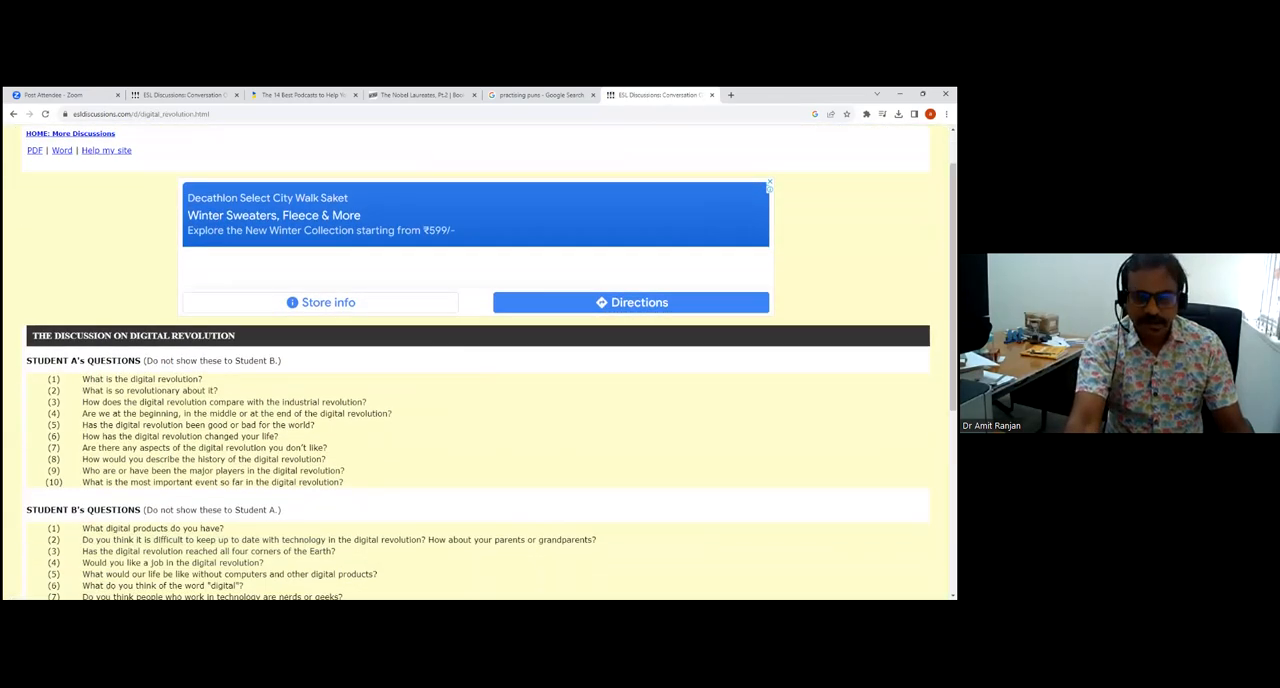
scroll(477, 380, "down", 1)
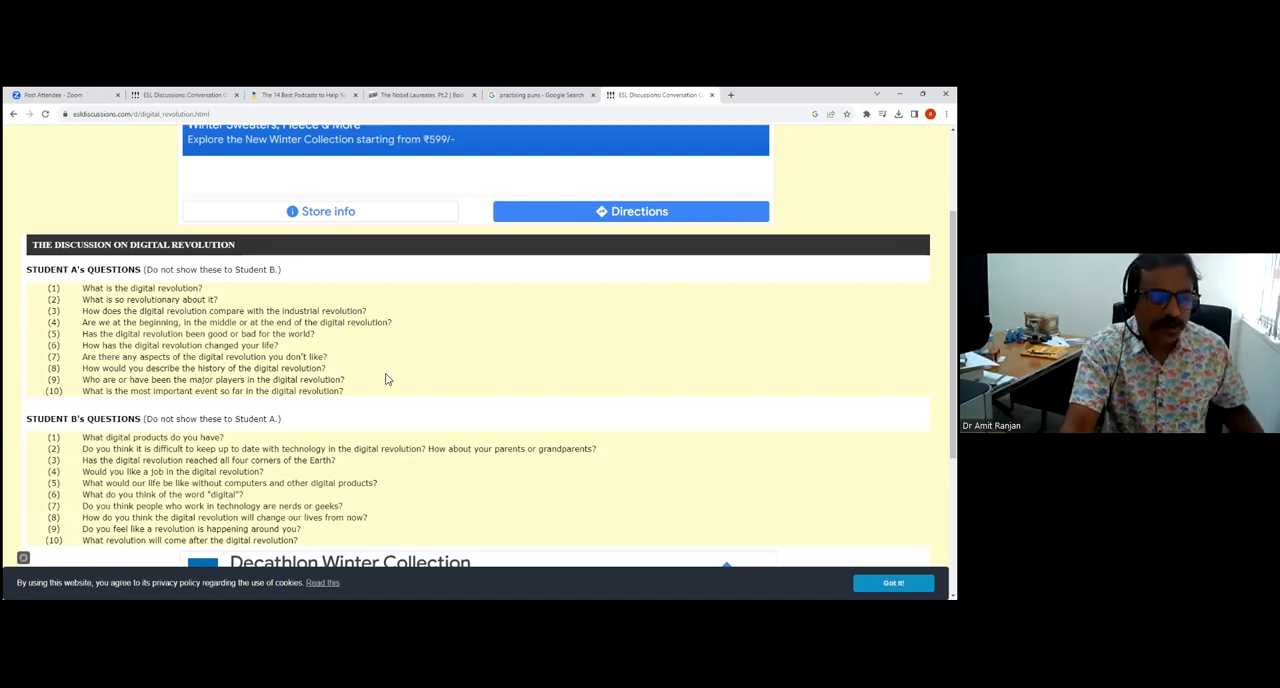
scroll(423, 376, "down", 1)
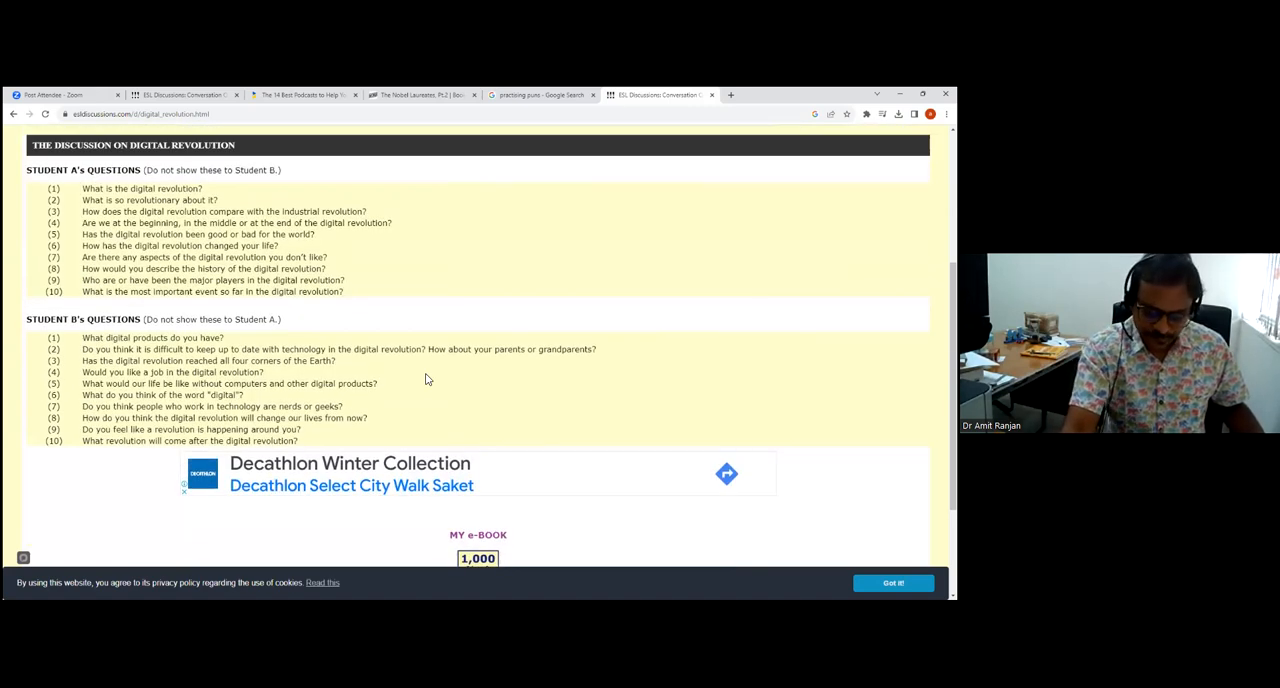
scroll(425, 379, "up", 2)
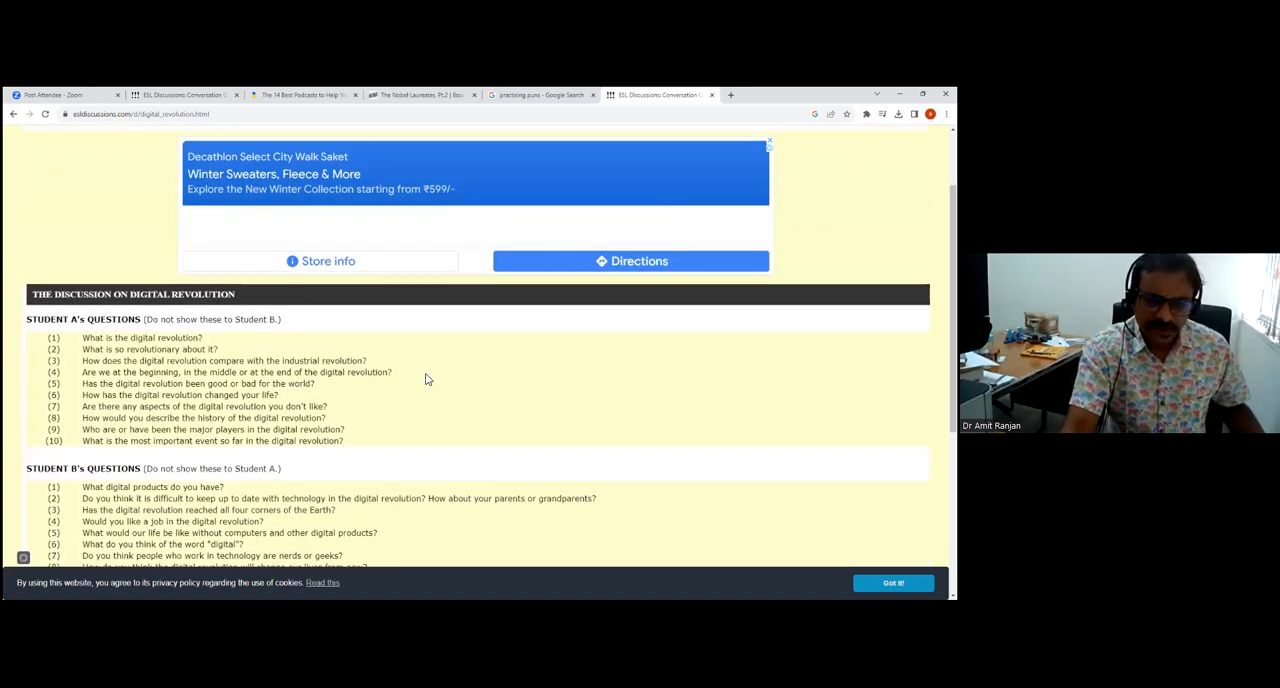
scroll(425, 379, "down", 1)
scroll(425, 379, "up", 1)
scroll(425, 379, "up", 1)
scroll(425, 379, "up", 1)
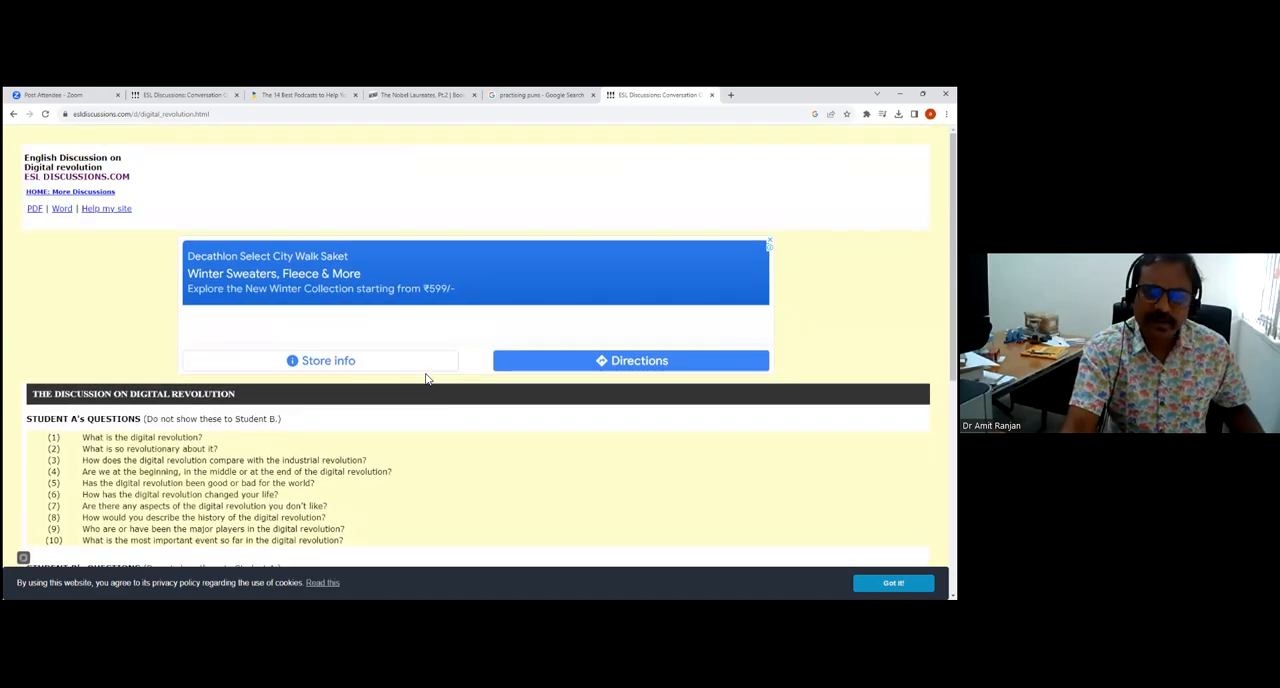
scroll(425, 379, "down", 2)
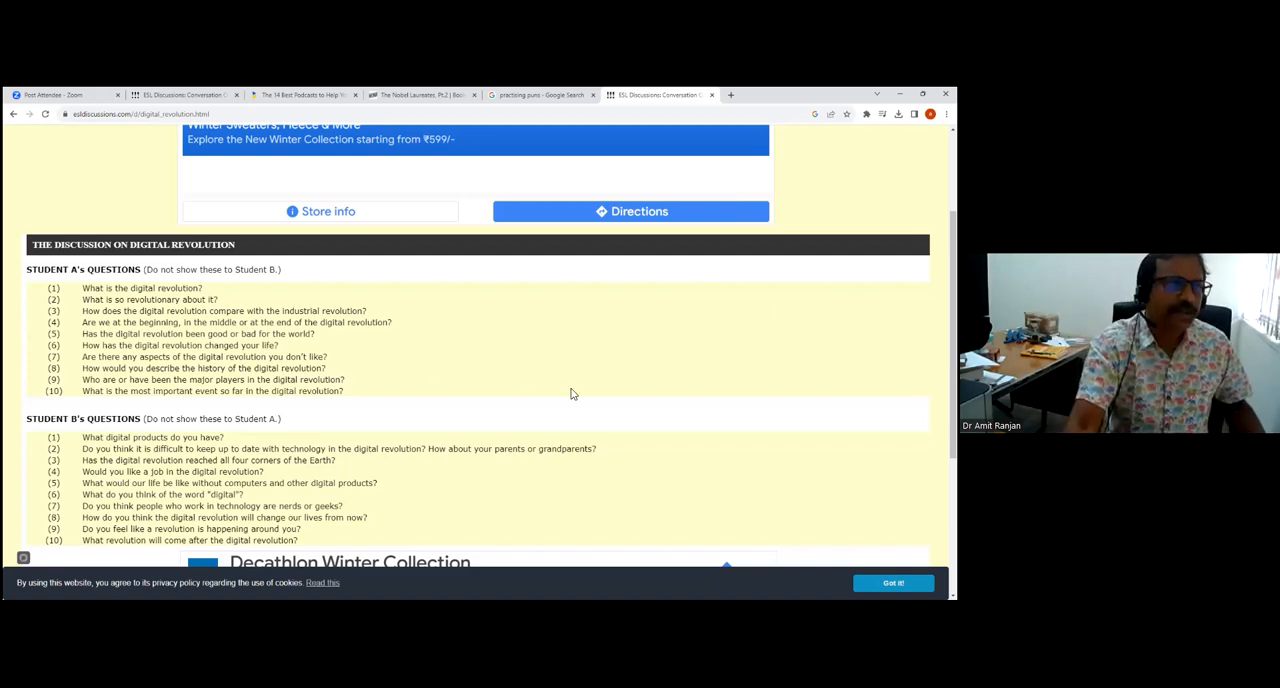
Open the Discussions topic questions, preview the printable PDF handout, and return to the web page.
left_click(13, 113)
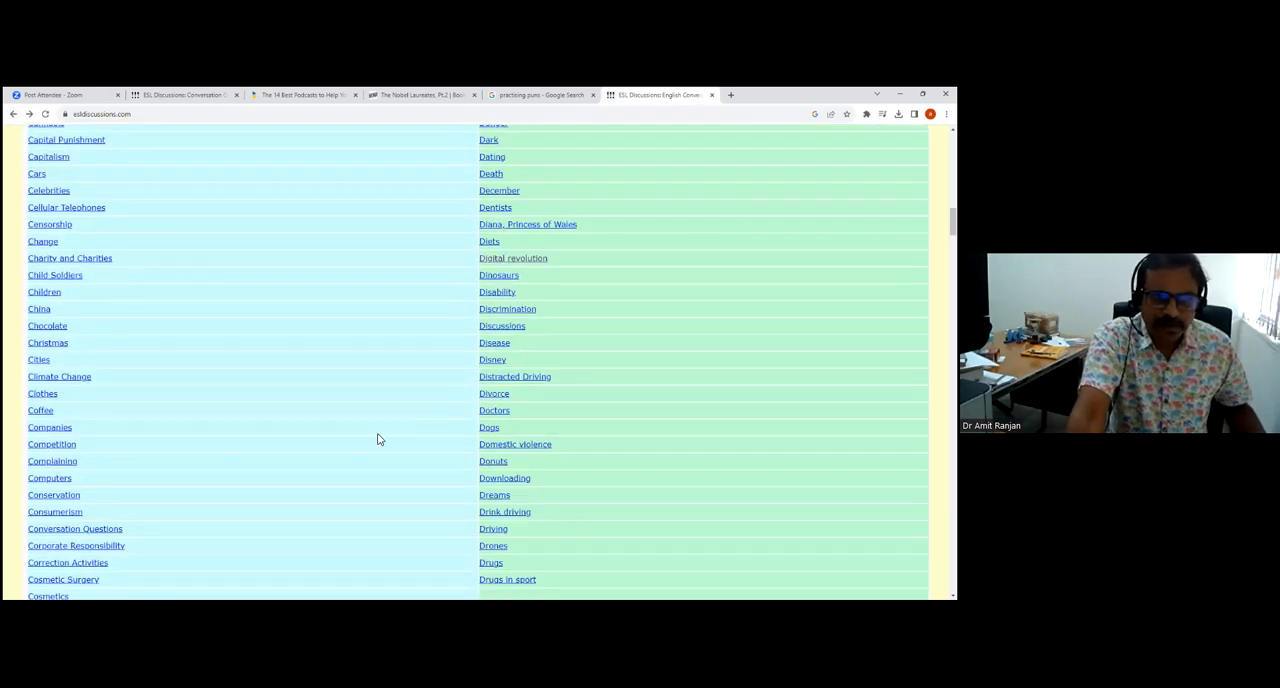
left_click(520, 333)
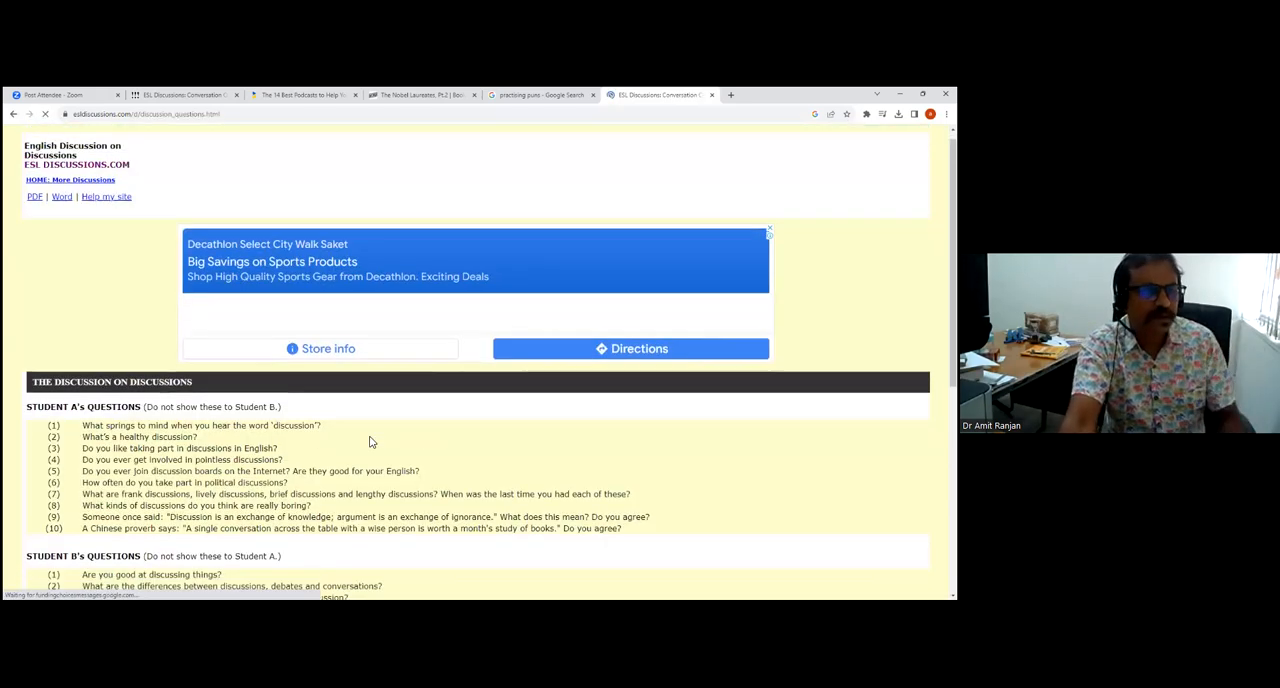
scroll(400, 437, "down", 2)
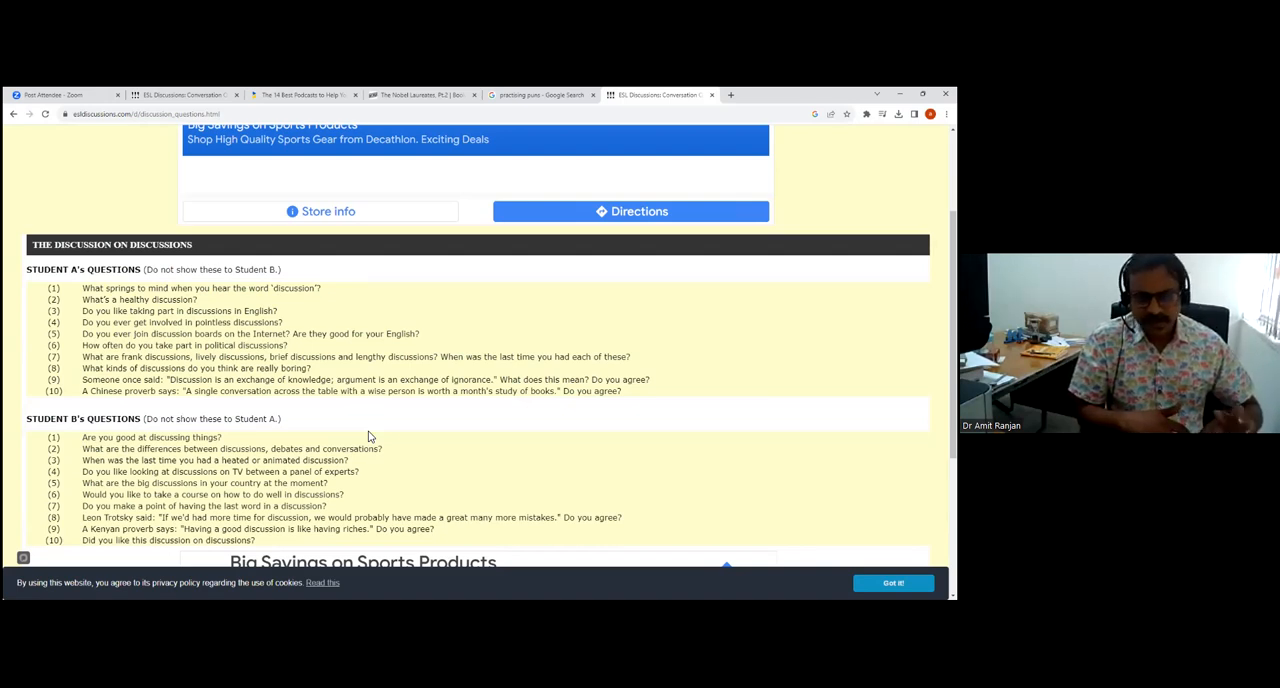
scroll(387, 441, "down", 1)
scroll(387, 441, "down", 2)
scroll(395, 444, "up", 3)
scroll(399, 446, "up", 3)
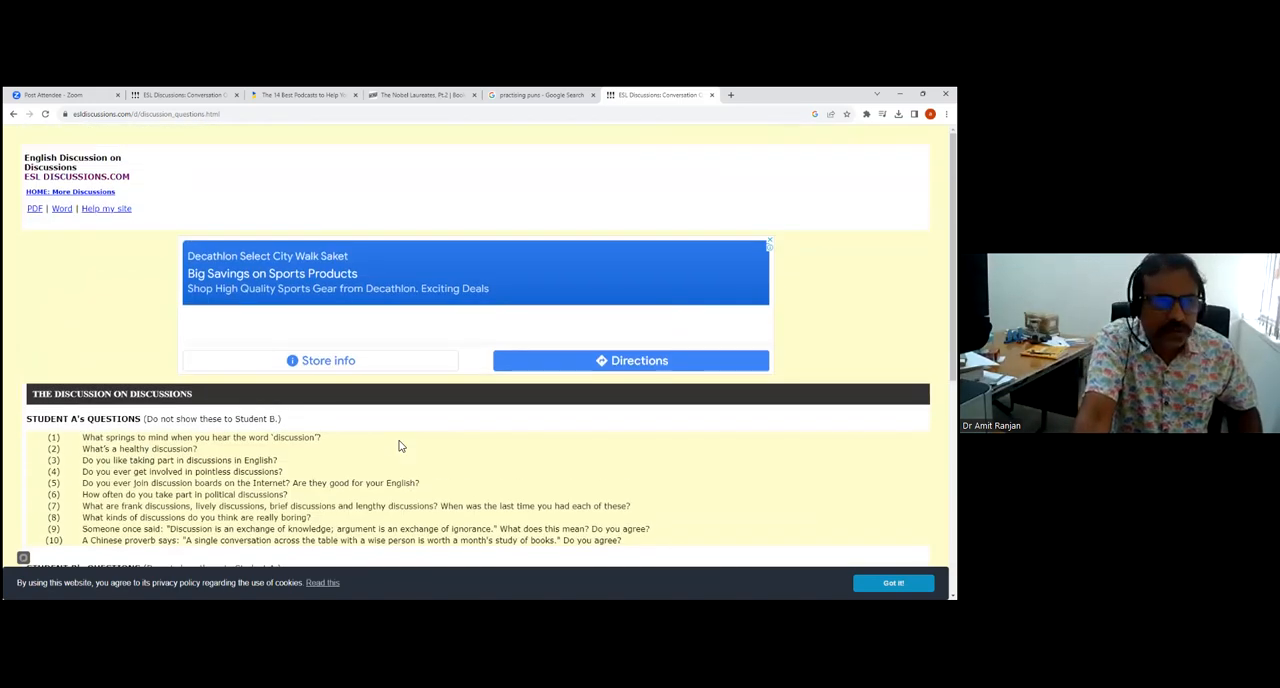
scroll(399, 446, "down", 3)
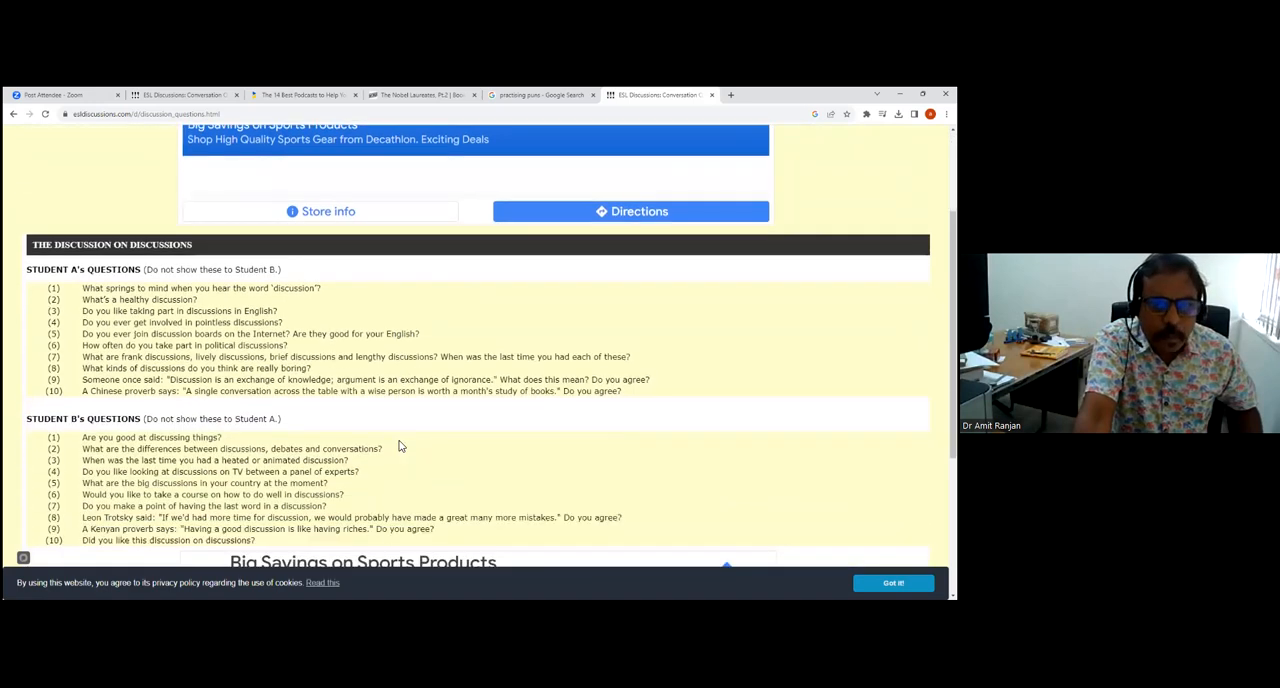
scroll(399, 446, "down", 4)
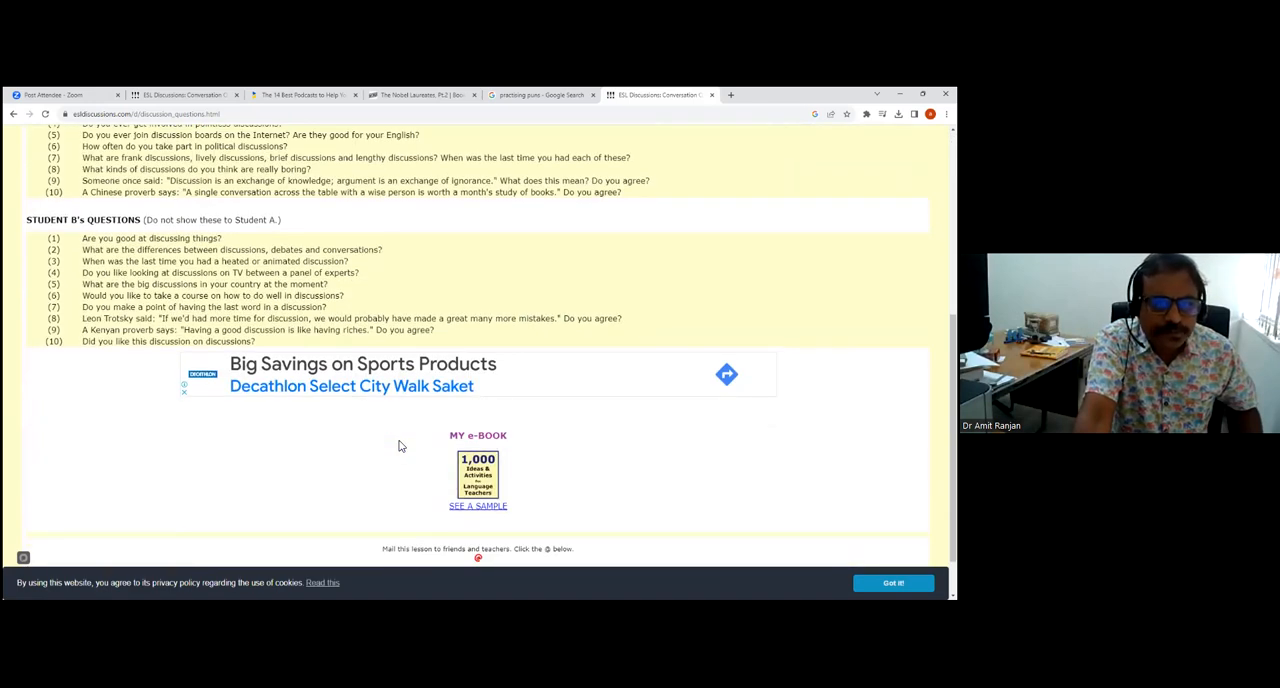
scroll(399, 446, "down", 1)
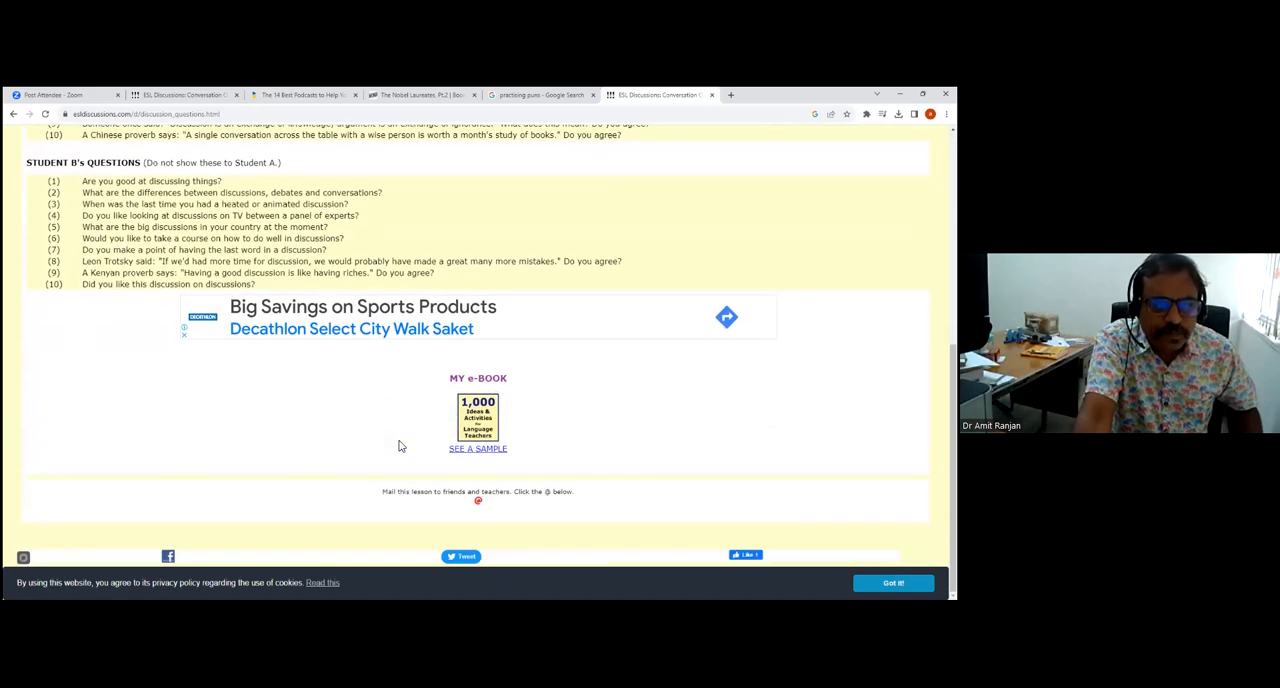
scroll(399, 446, "up", 2)
scroll(399, 446, "up", 4)
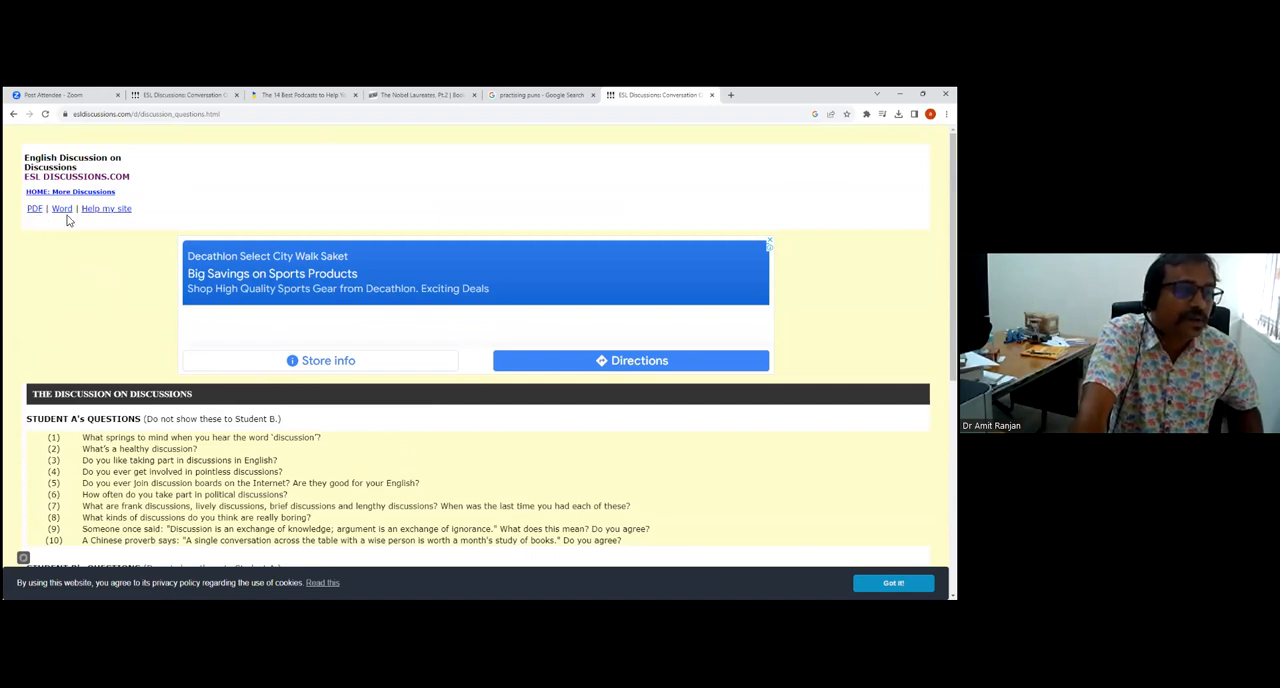
left_click(34, 210)
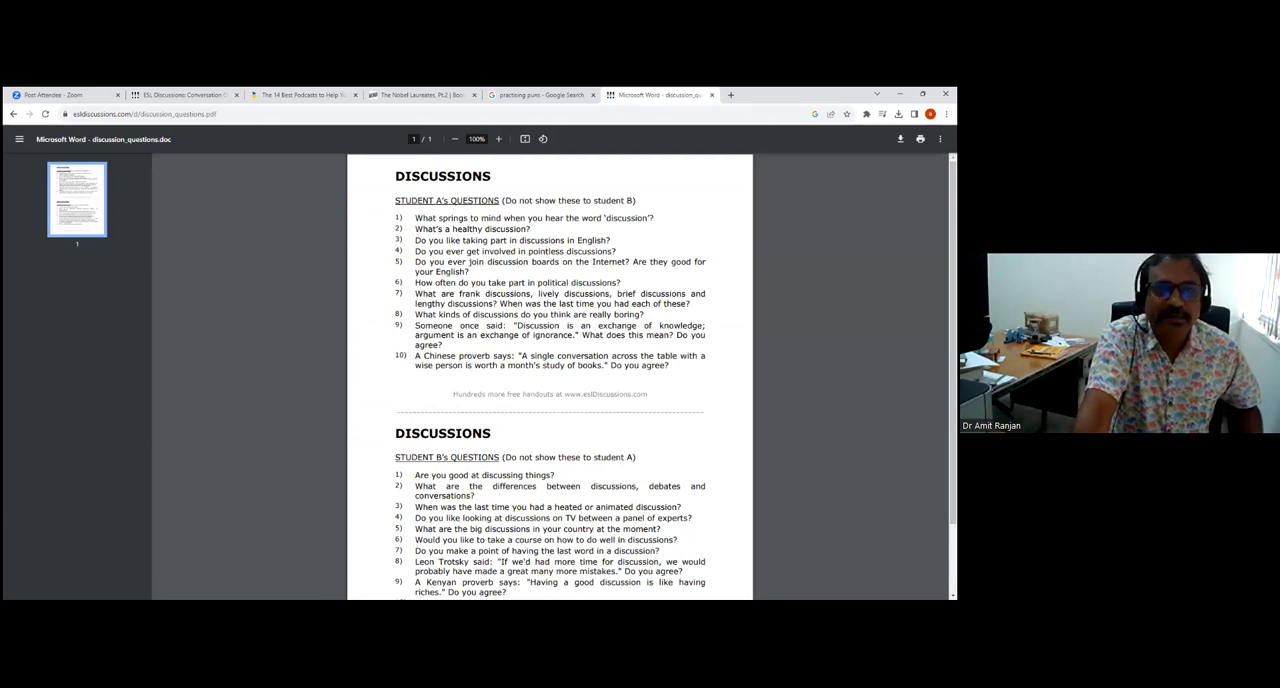
left_click(13, 114)
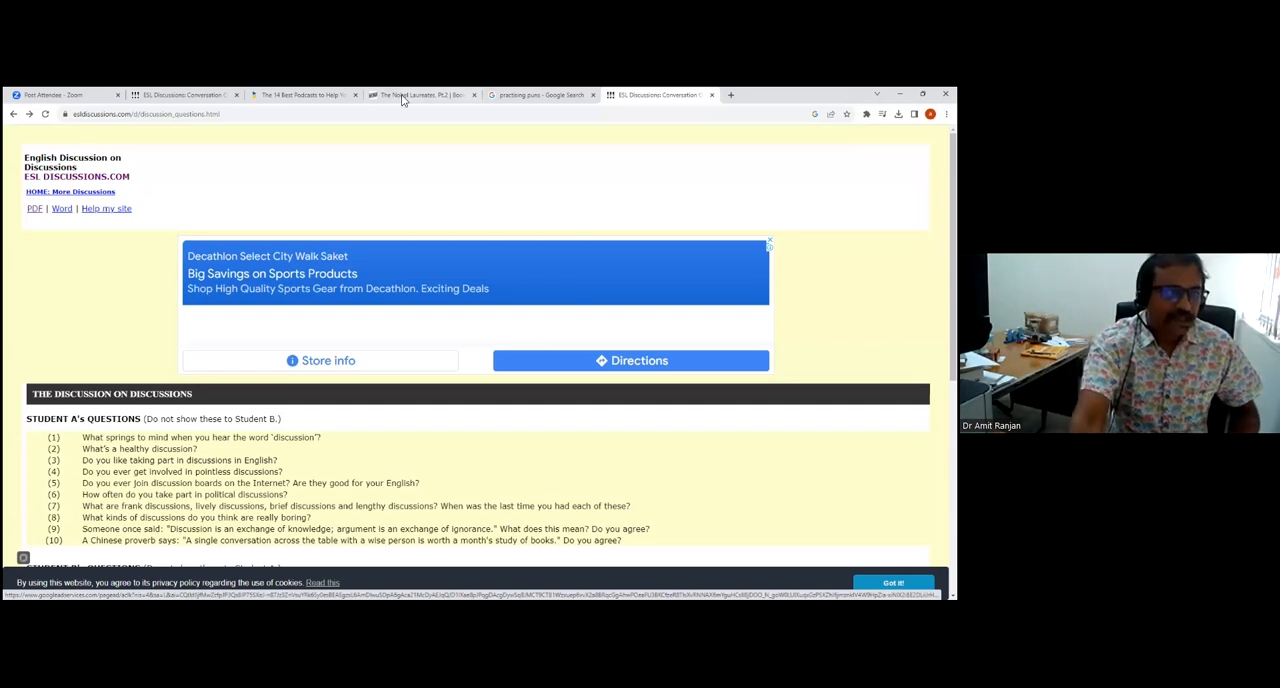
Search Google for 'bbc 6 min listening podcast' and open the BBC Learning English 6 Minute English result.
left_click(225, 116)
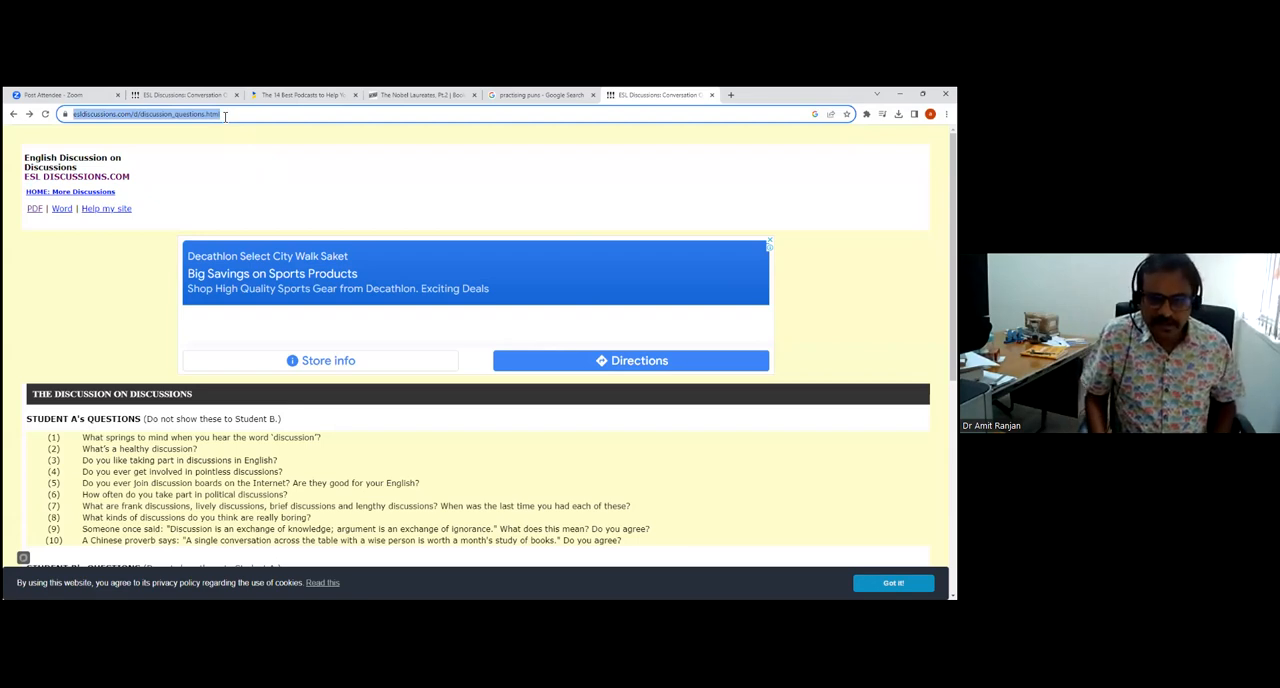
type("bbc")
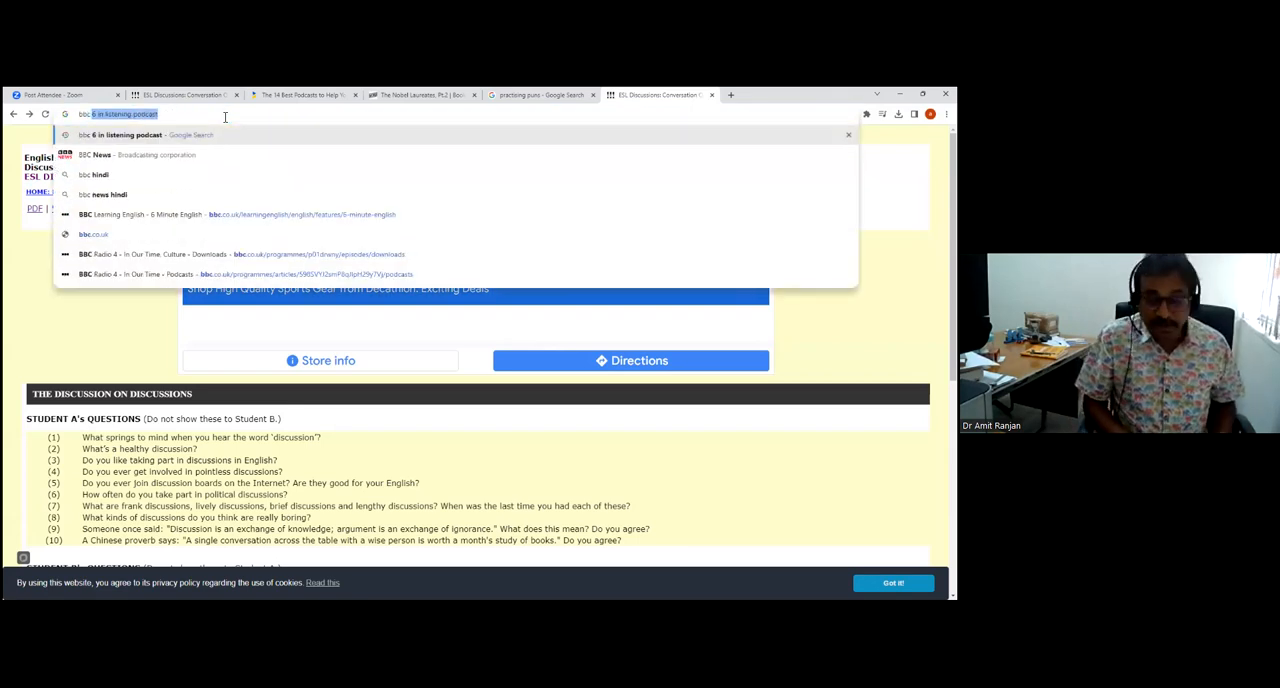
key("Return")
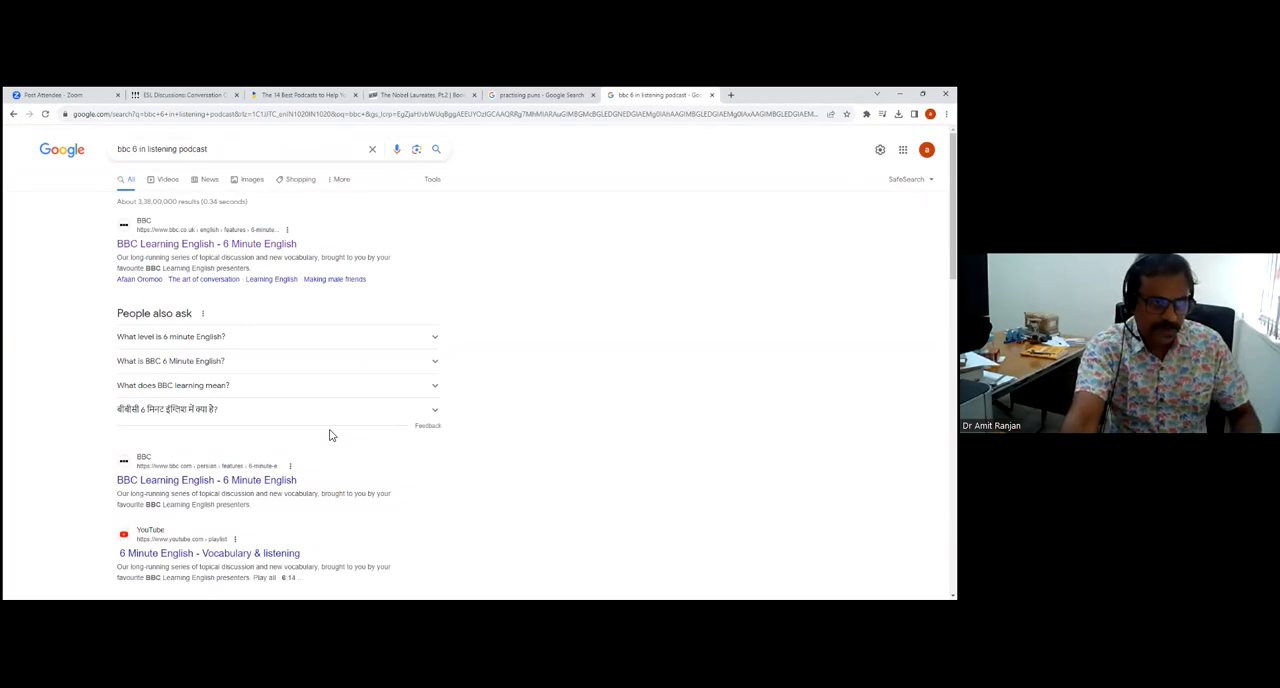
left_click(257, 251)
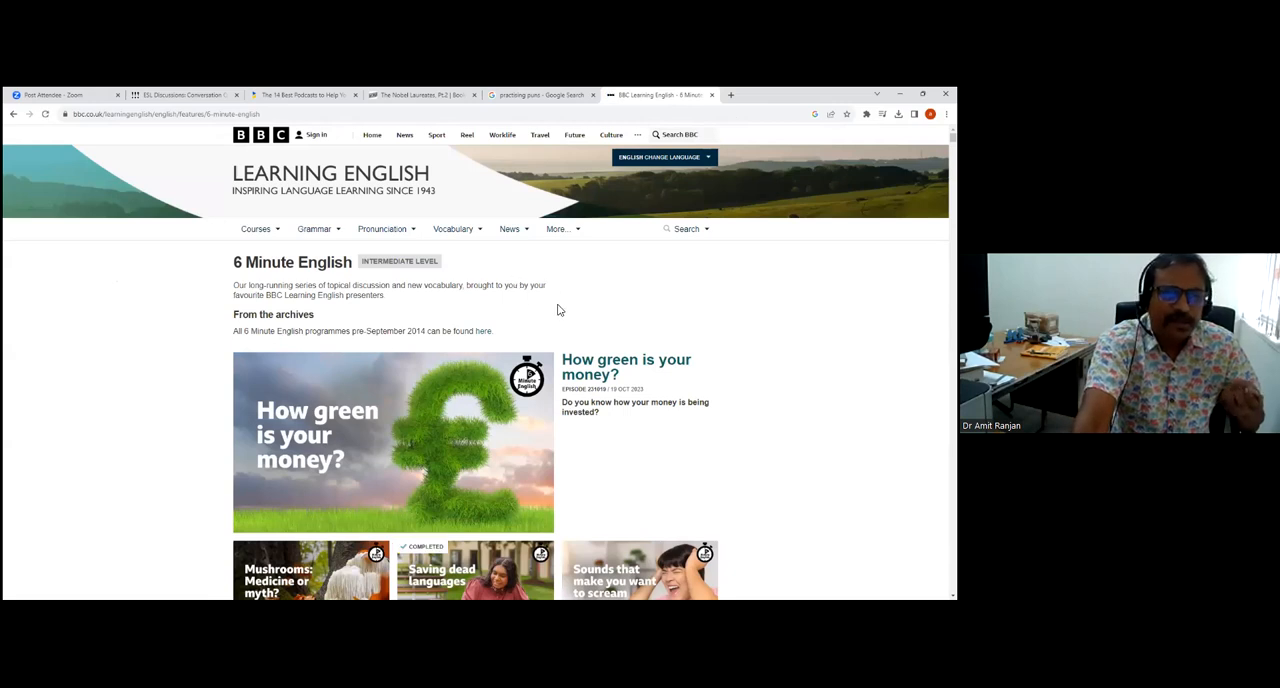
scroll(558, 310, "down", 2)
scroll(558, 310, "up", 2)
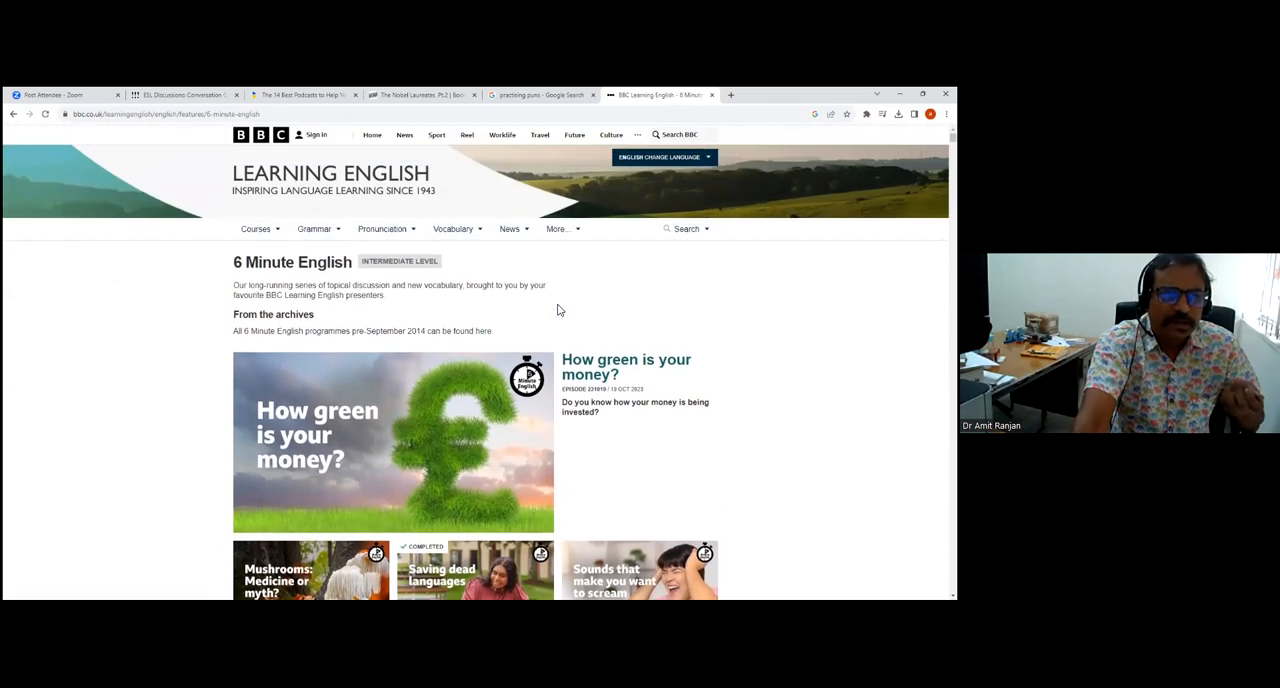
scroll(558, 310, "down", 2)
scroll(558, 310, "down", 2)
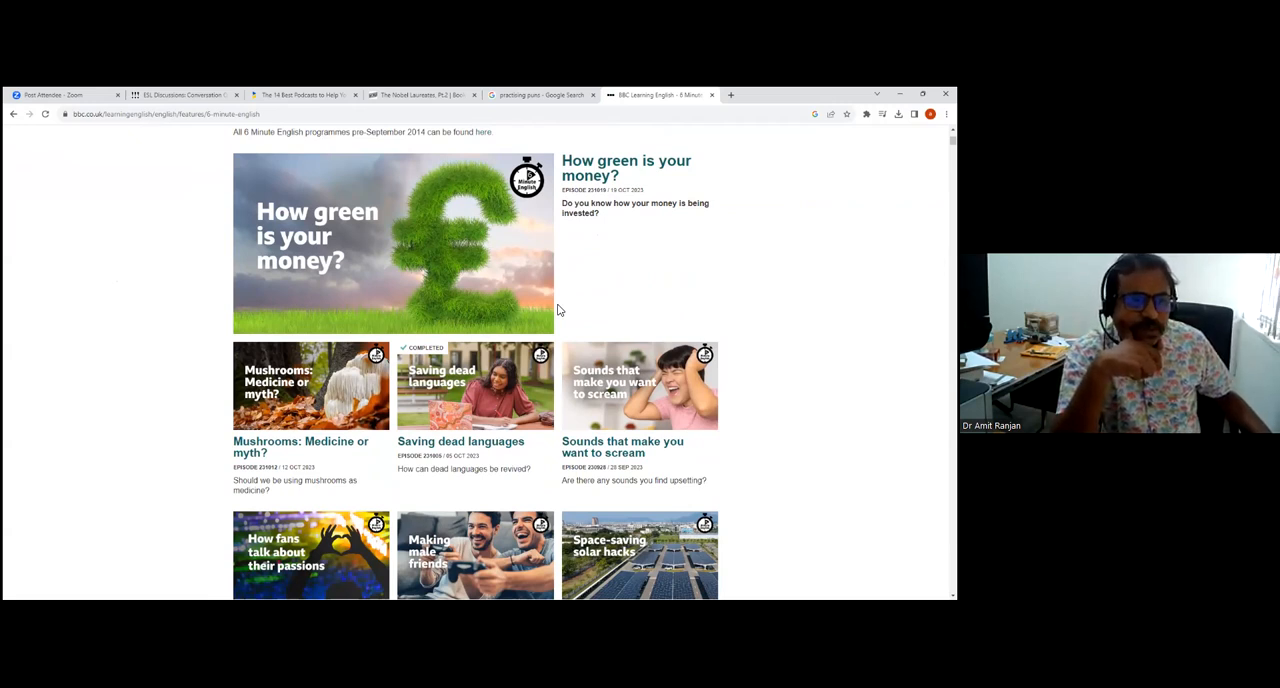
scroll(521, 437, "down", 1)
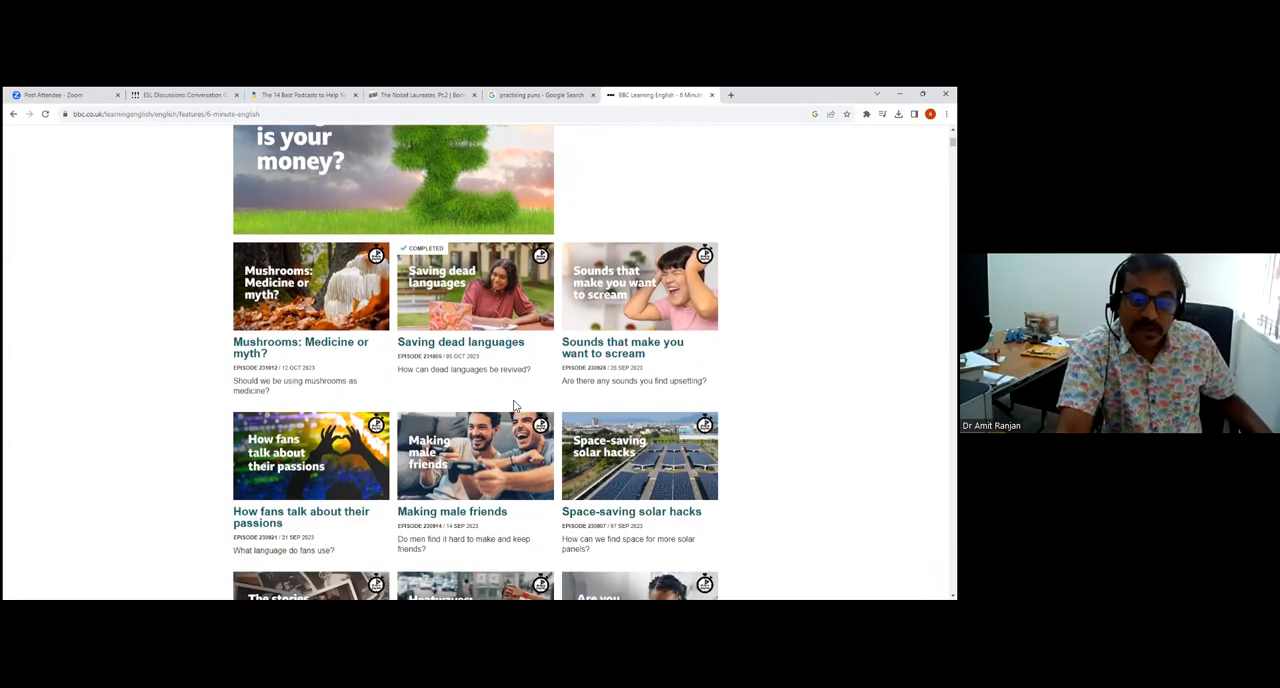
scroll(514, 404, "down", 2)
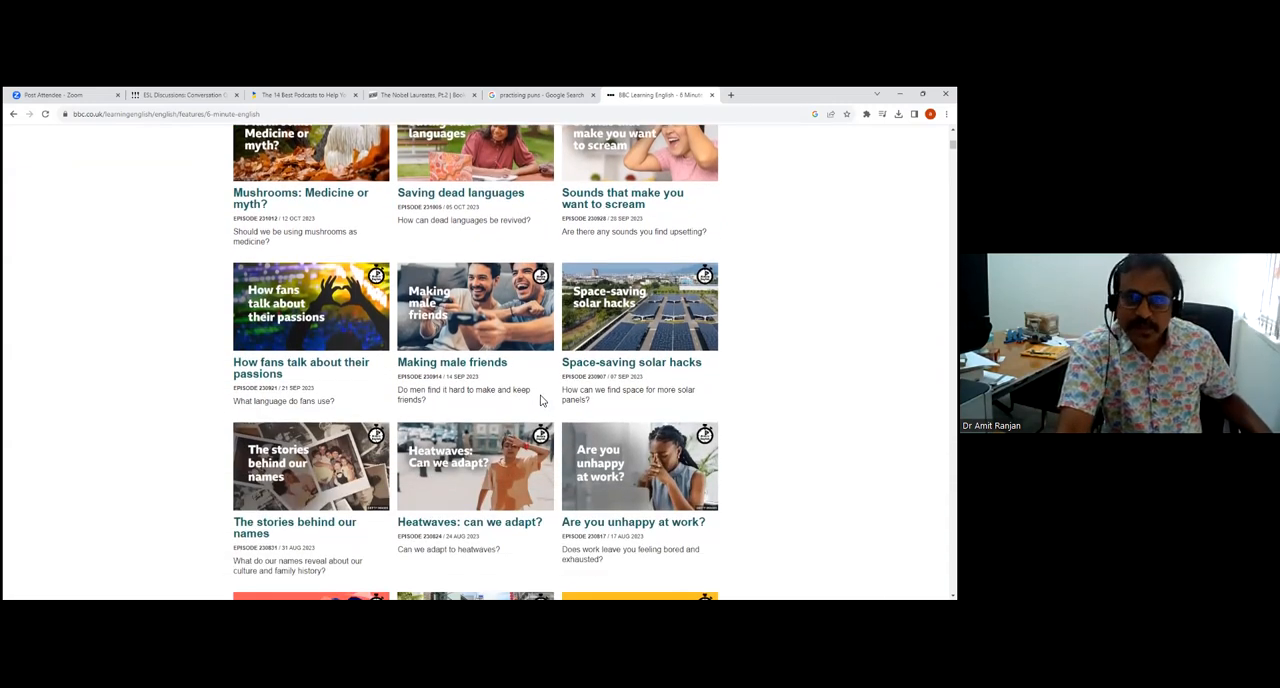
scroll(540, 400, "down", 1)
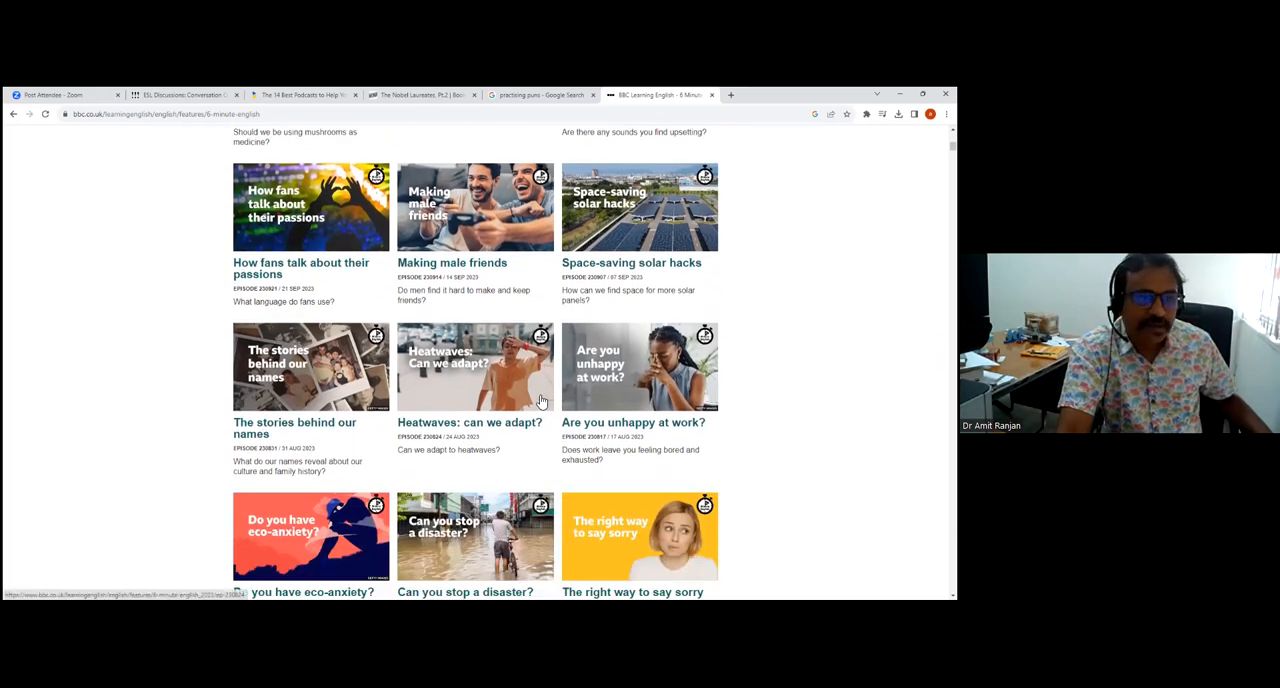
scroll(540, 400, "down", 1)
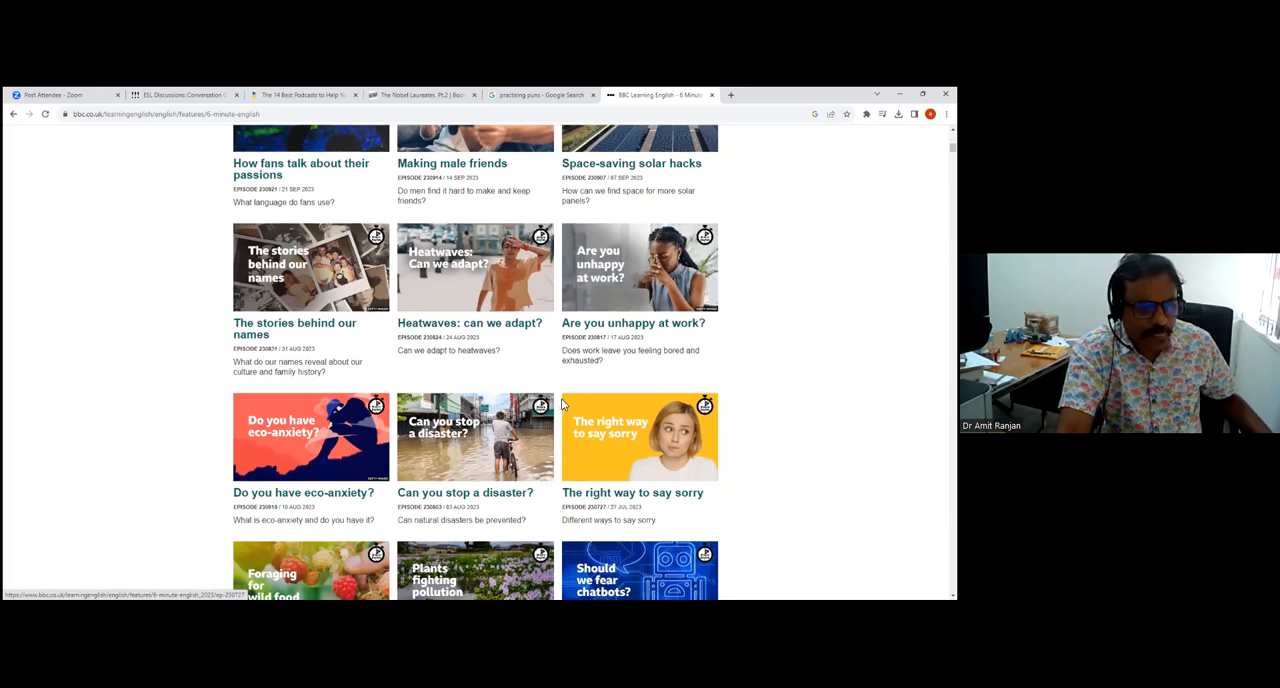
scroll(558, 400, "up", 2)
scroll(558, 400, "up", 3)
scroll(560, 400, "up", 1)
scroll(386, 405, "down", 2)
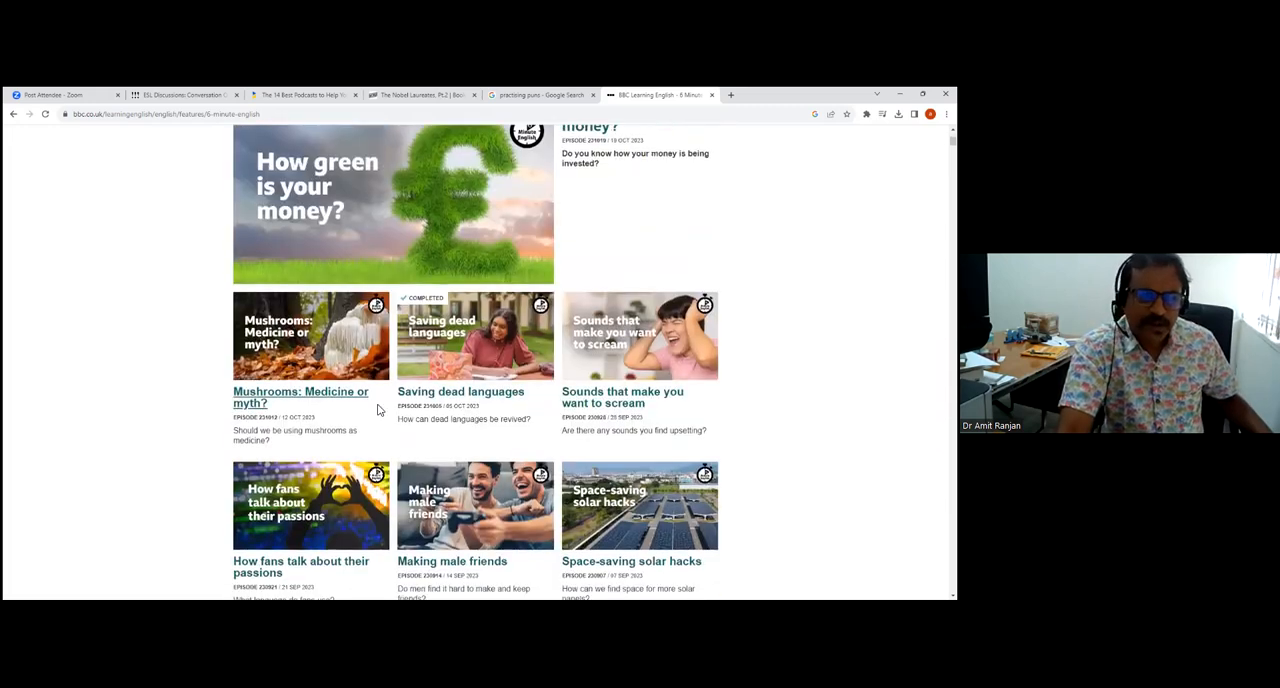
left_click(477, 400)
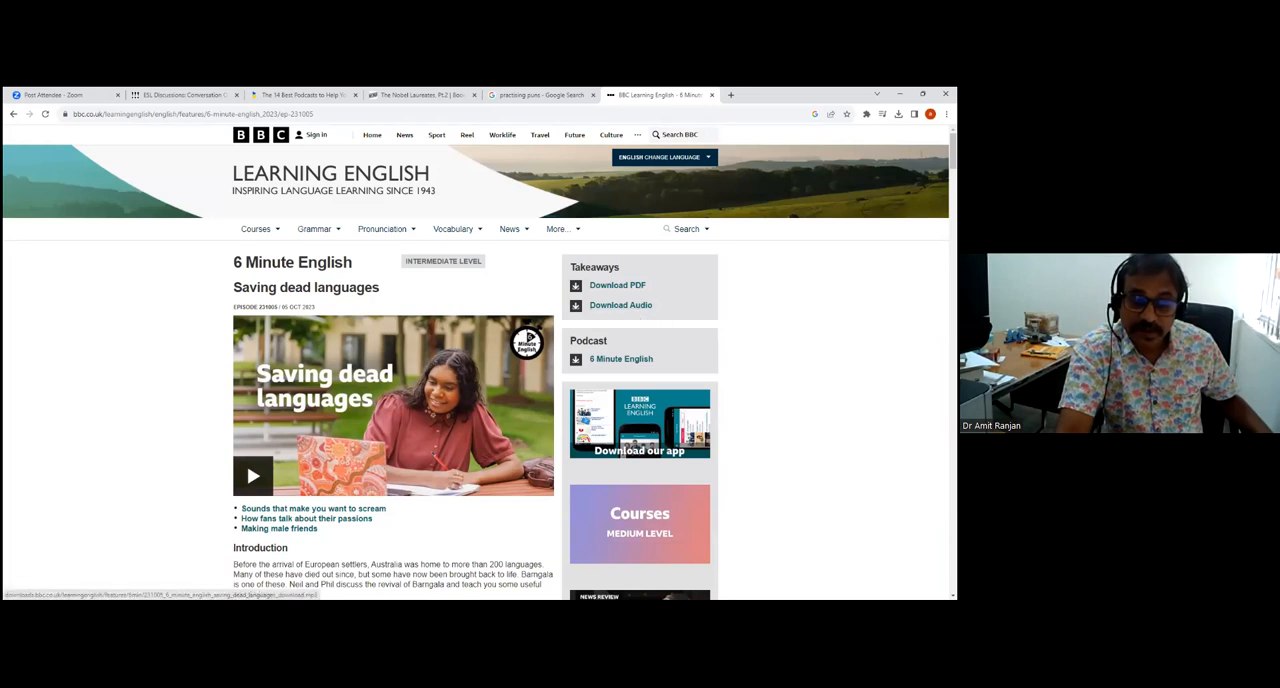
left_click(617, 286)
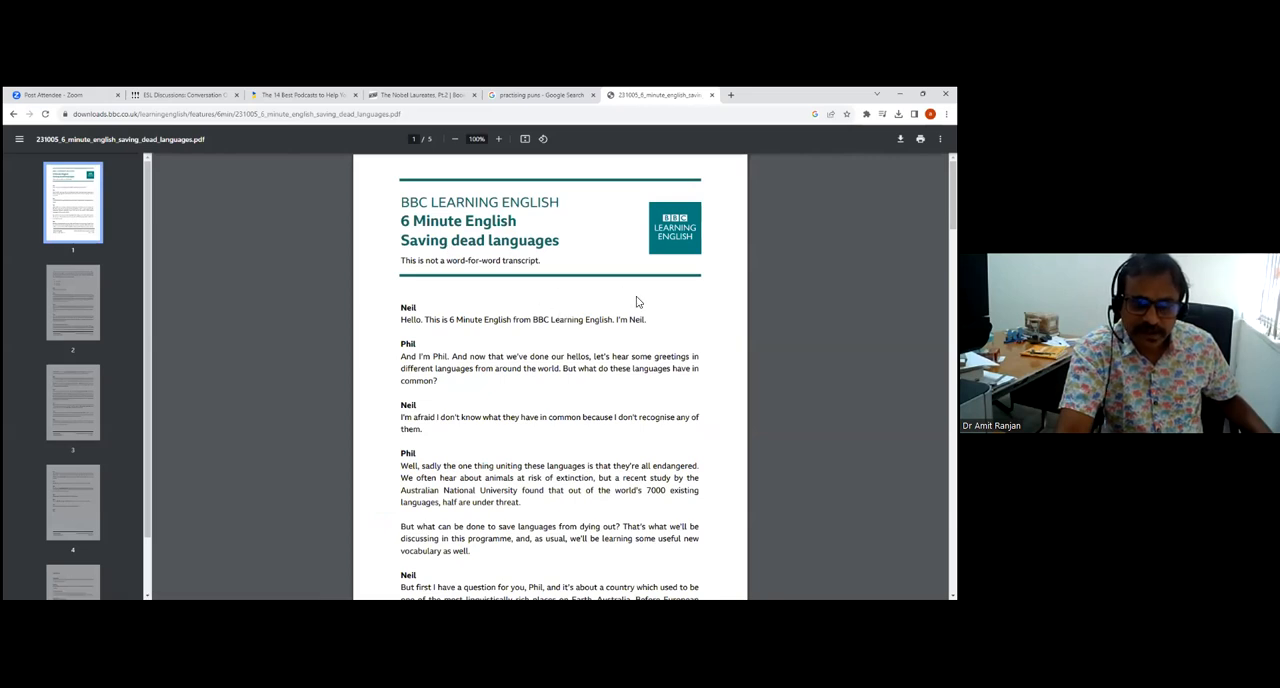
scroll(620, 370, "down", 3)
scroll(620, 370, "down", 3)
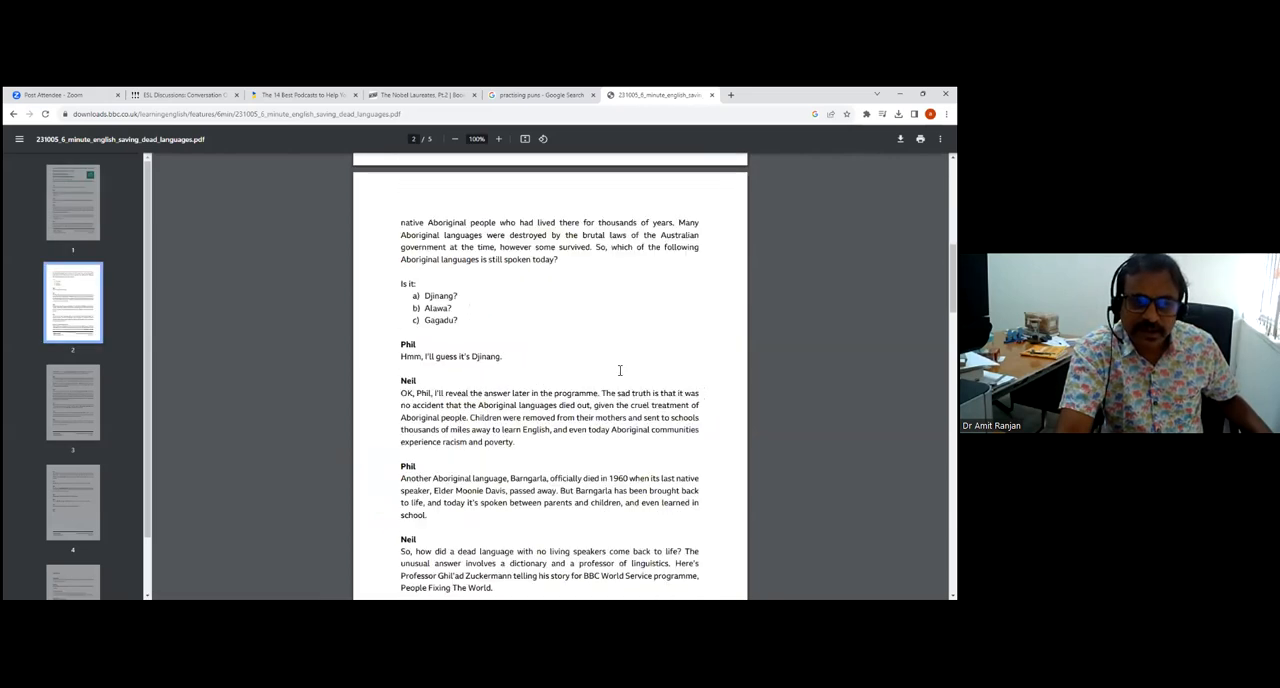
scroll(620, 370, "down", 3)
scroll(625, 367, "down", 3)
scroll(630, 364, "up", 3)
scroll(630, 364, "up", 10)
left_click(13, 114)
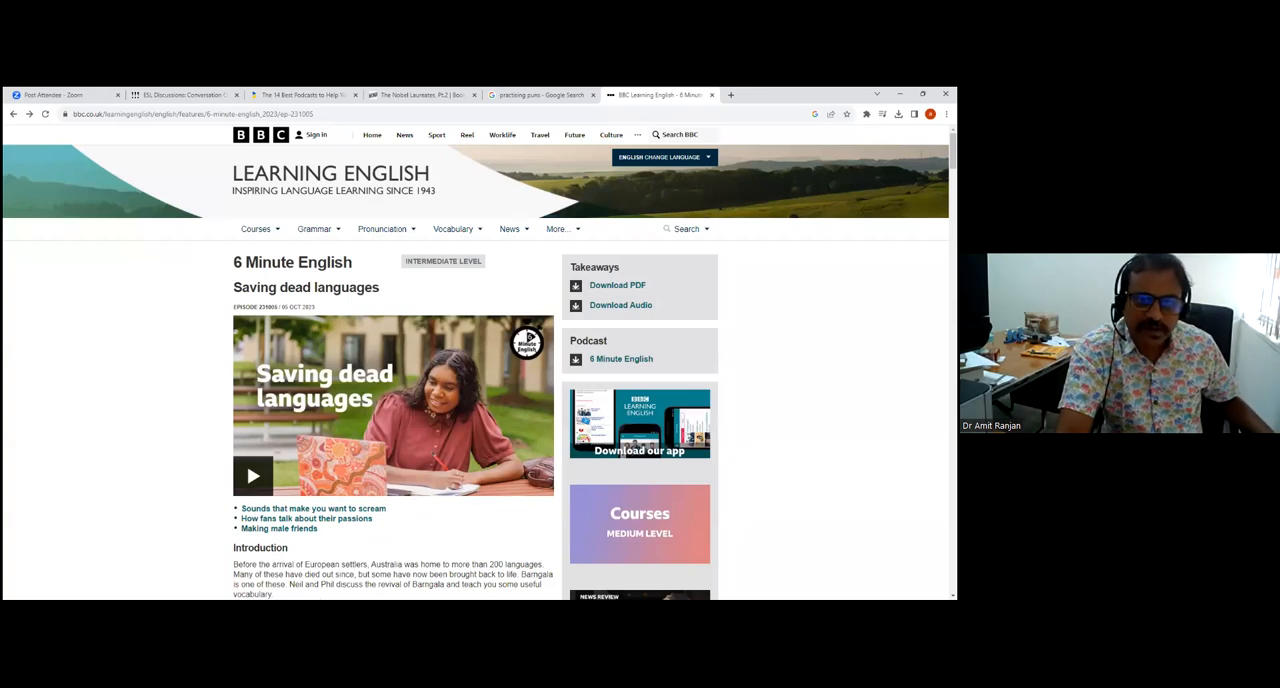
left_click(621, 305)
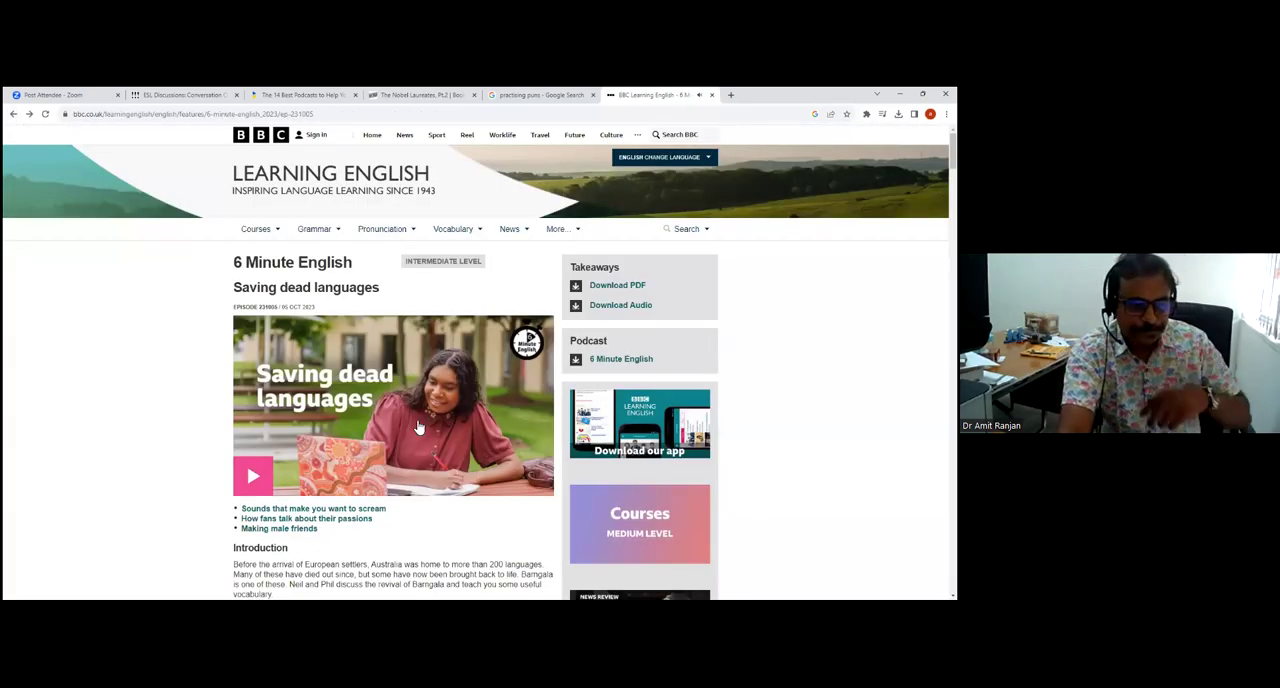
scroll(418, 428, "down", 1)
scroll(418, 428, "down", 2)
scroll(418, 428, "down", 1)
scroll(418, 428, "down", 1)
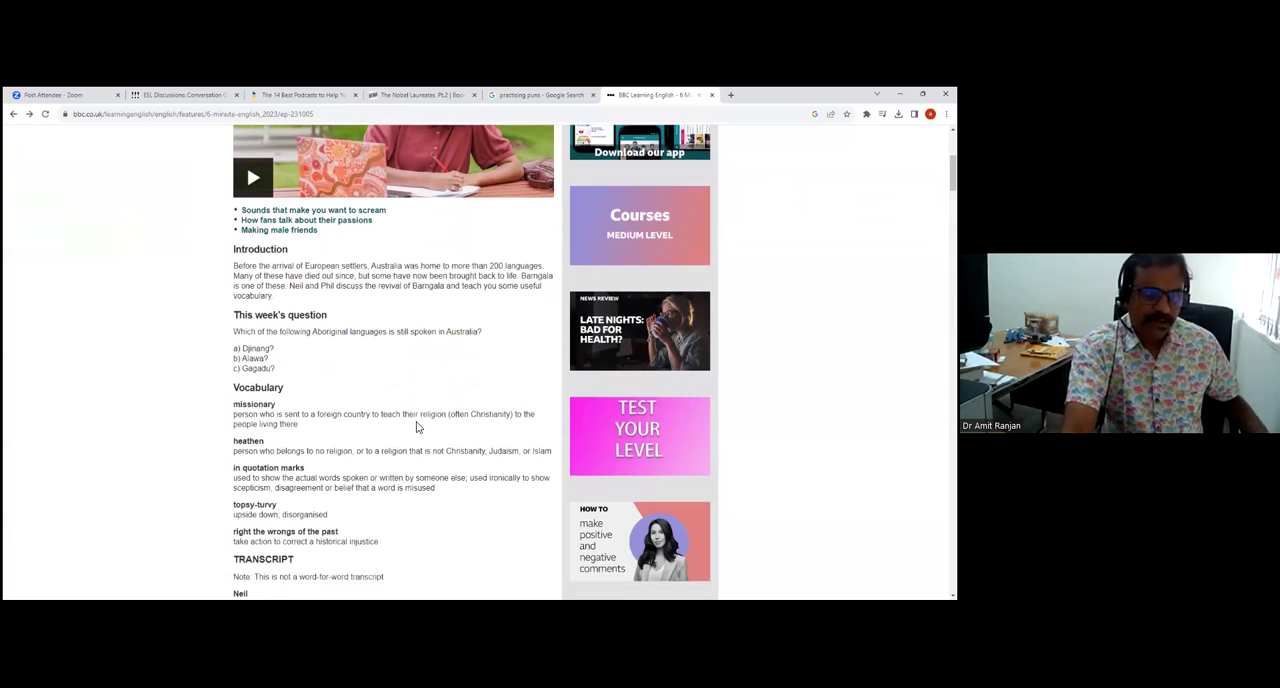
scroll(418, 428, "up", 1)
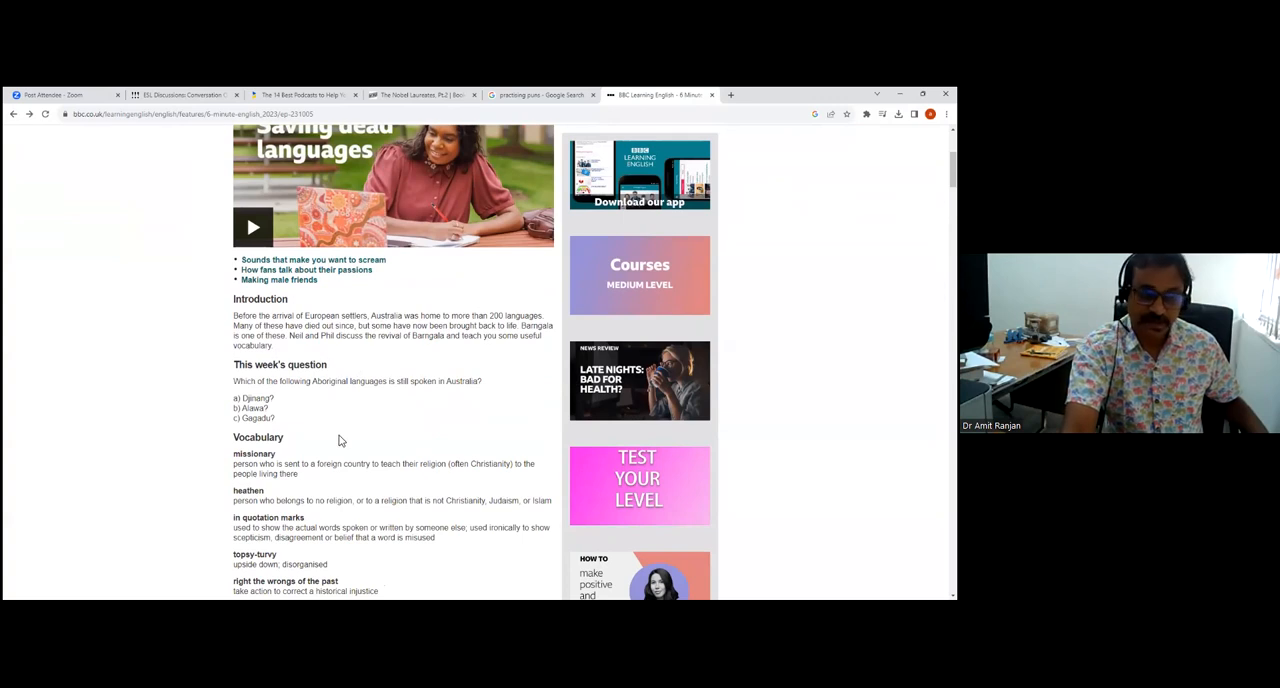
scroll(363, 459, "down", 1)
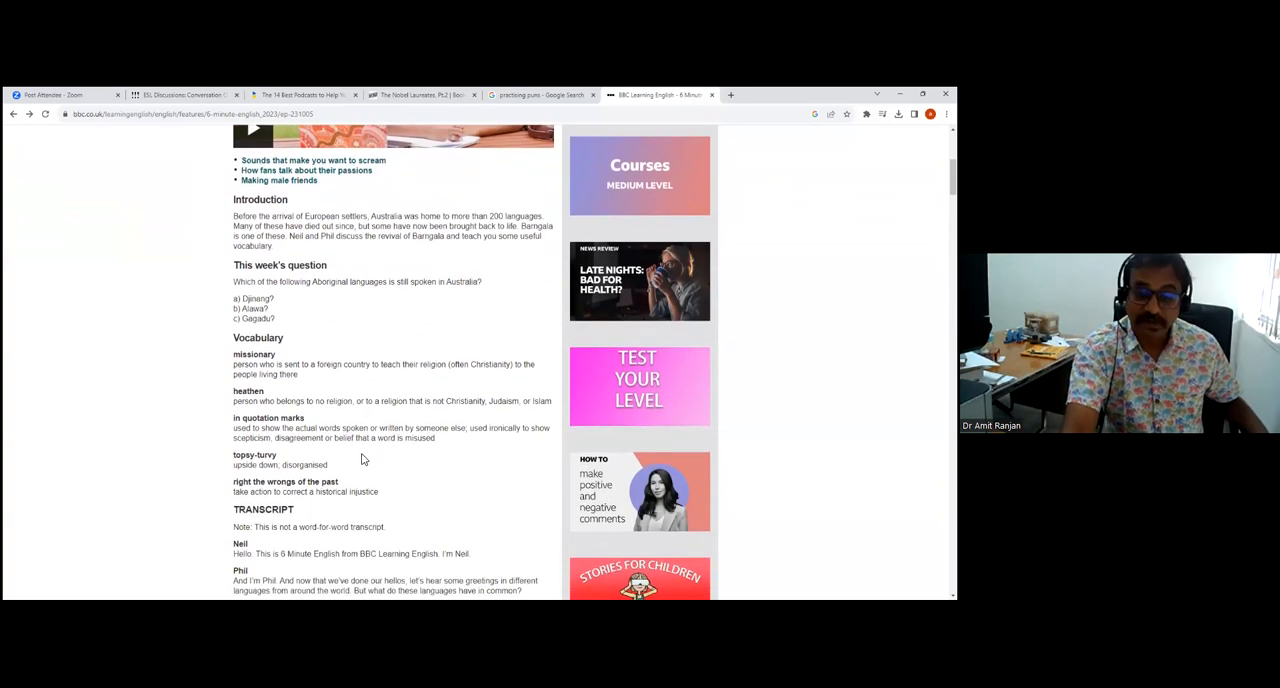
scroll(363, 459, "up", 1)
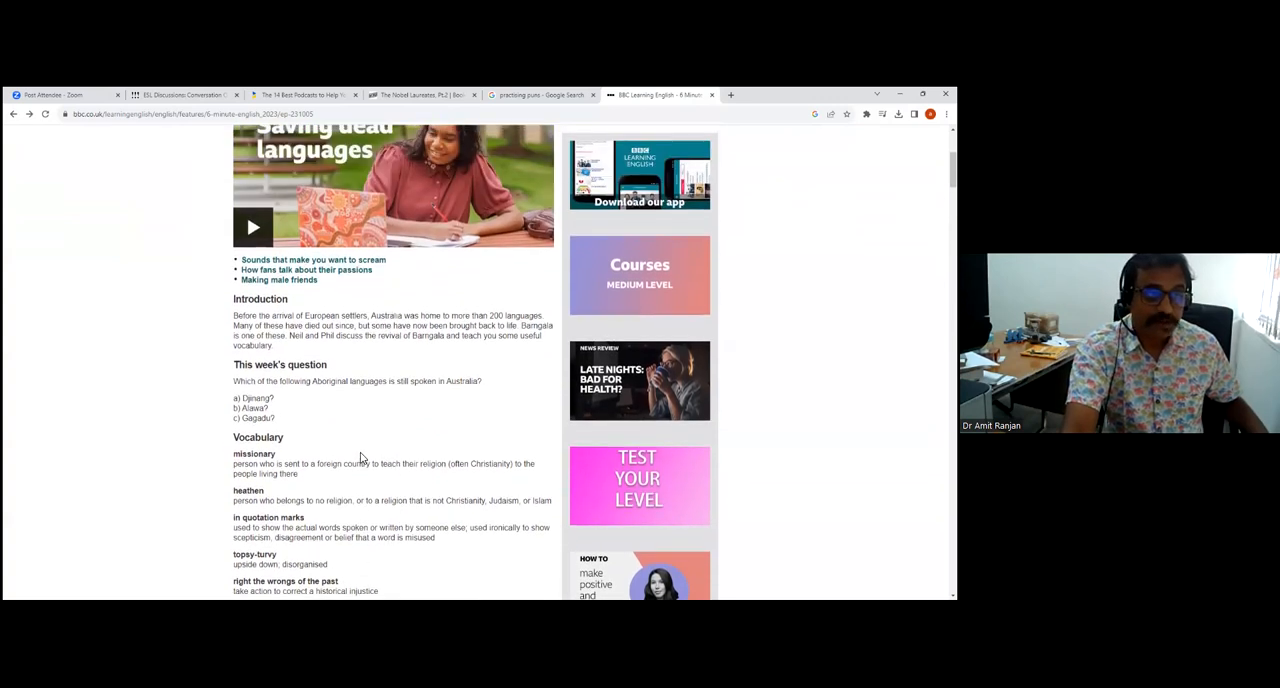
scroll(363, 459, "up", 1)
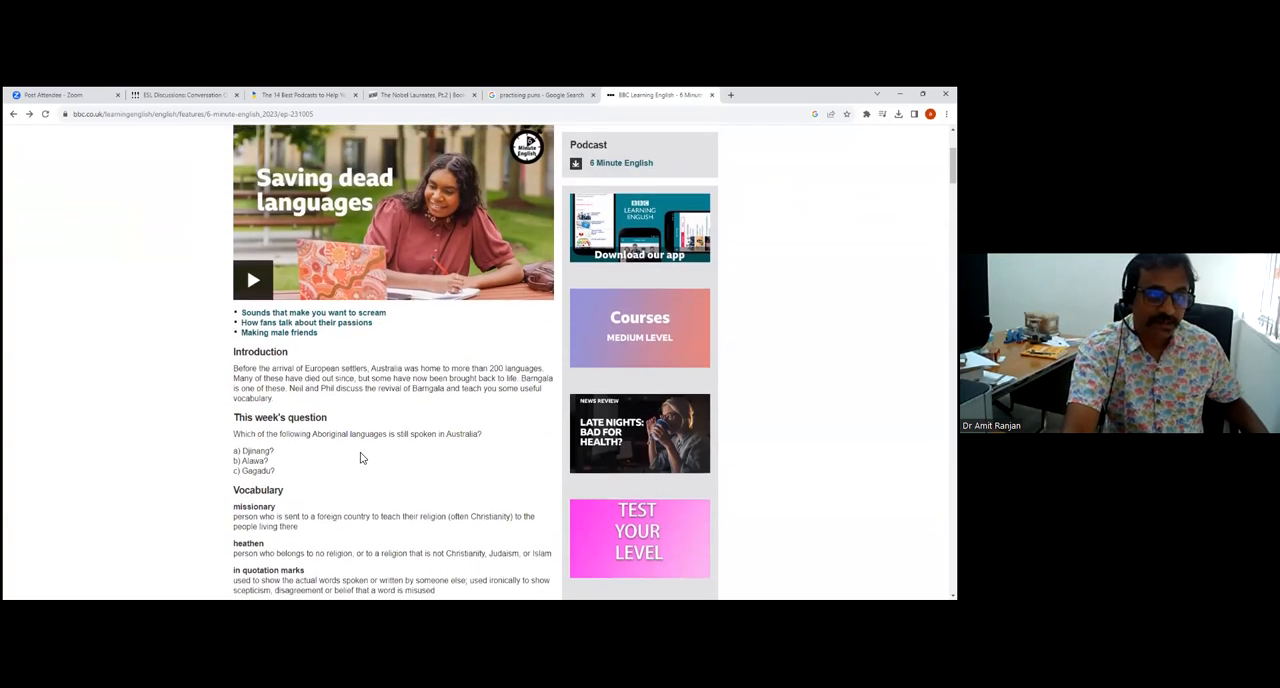
scroll(363, 459, "up", 1)
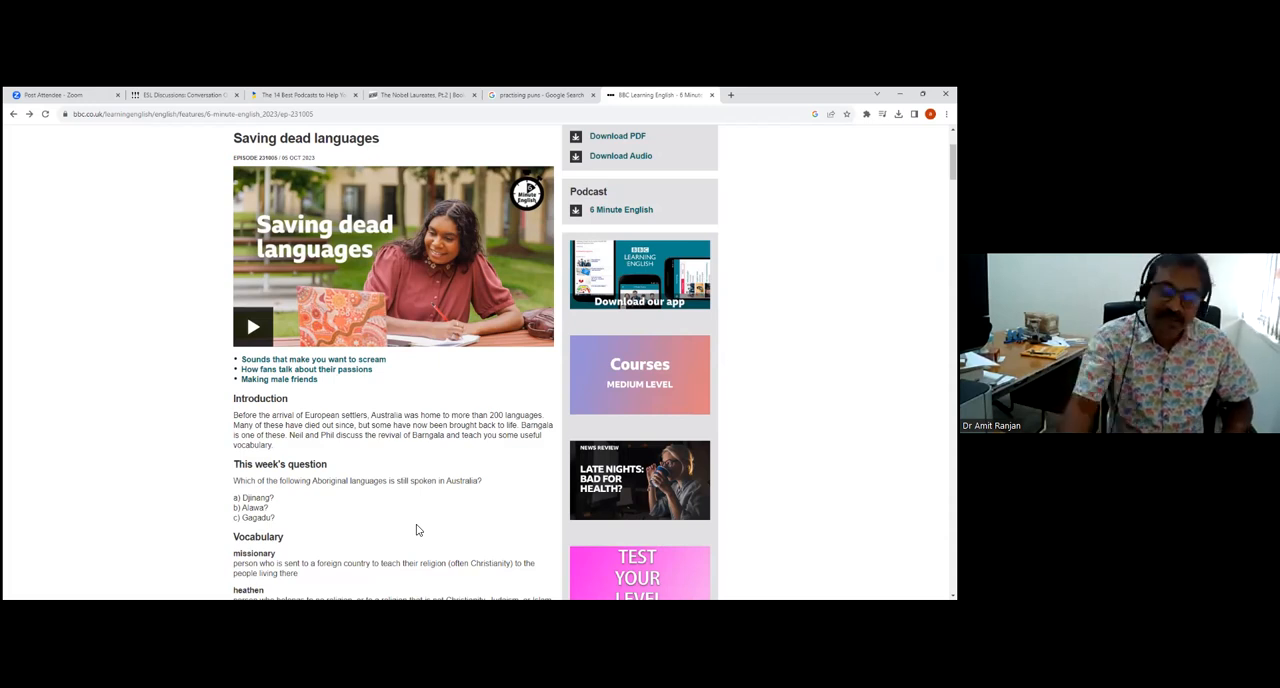
scroll(421, 538, "down", 1)
scroll(421, 540, "down", 4)
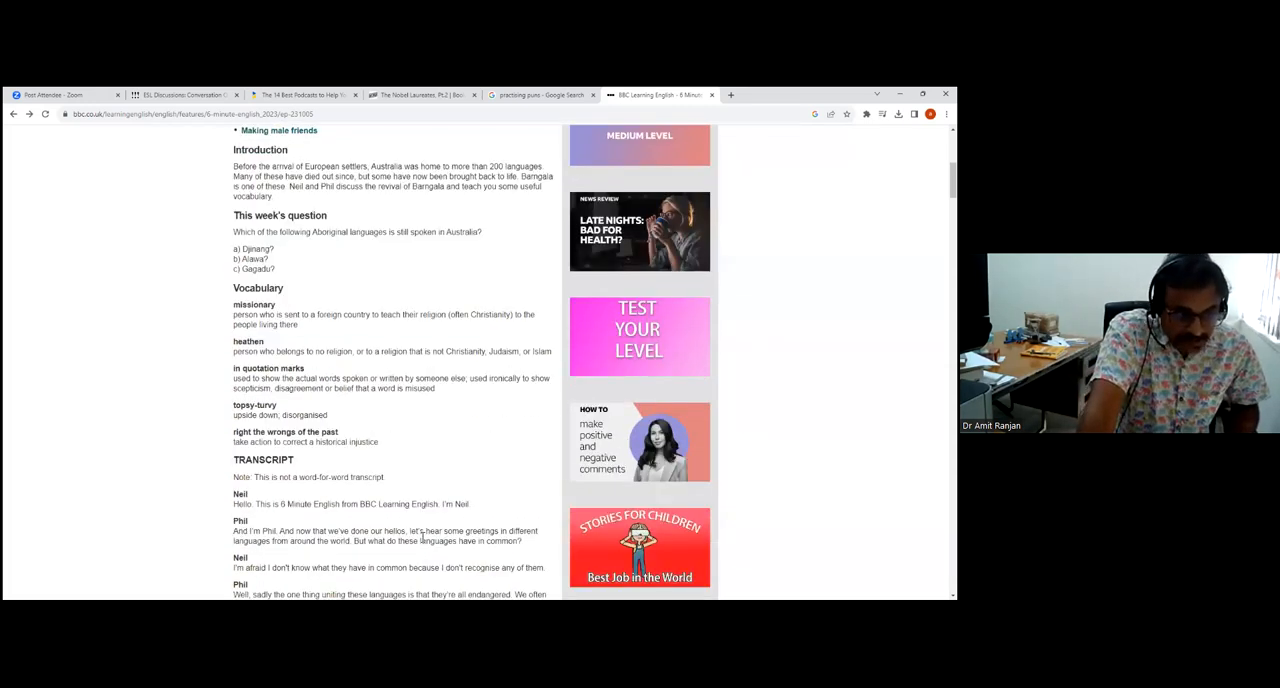
scroll(422, 538, "up", 1)
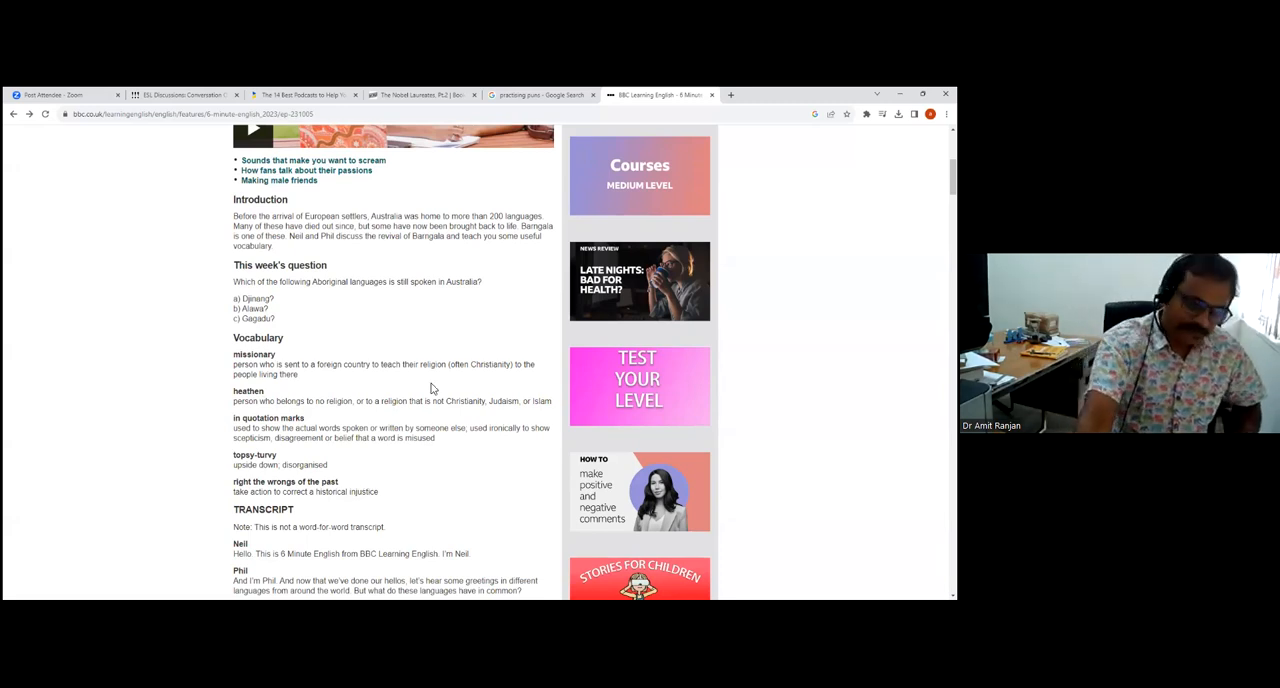
scroll(472, 447, "up", 3)
scroll(468, 452, "up", 1)
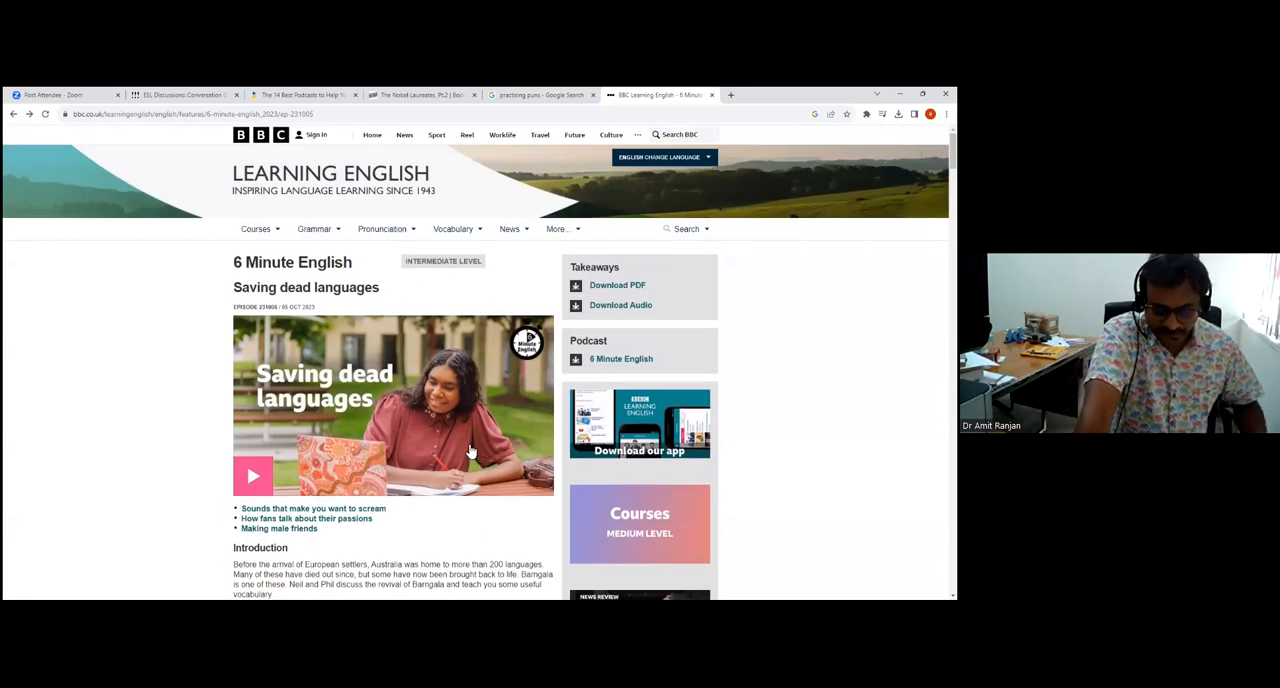
Search Google for 'voice of america podcast', correcting a mistyped letter first.
left_click(172, 115)
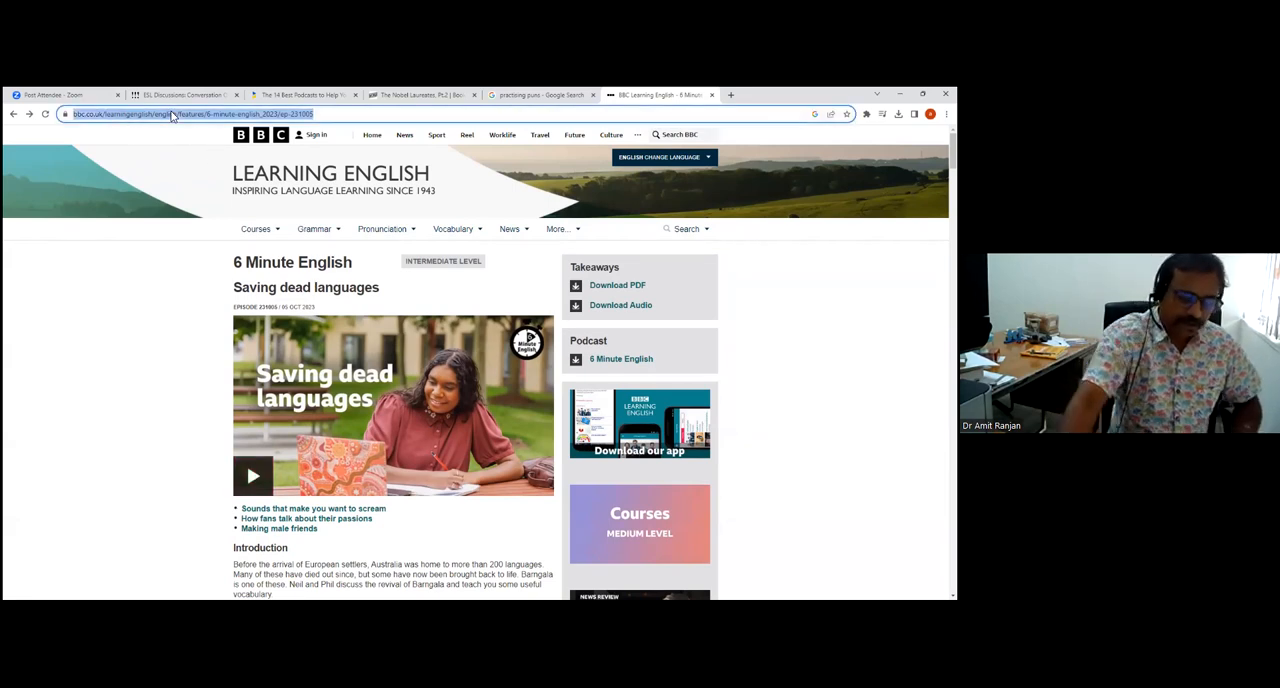
type("vow")
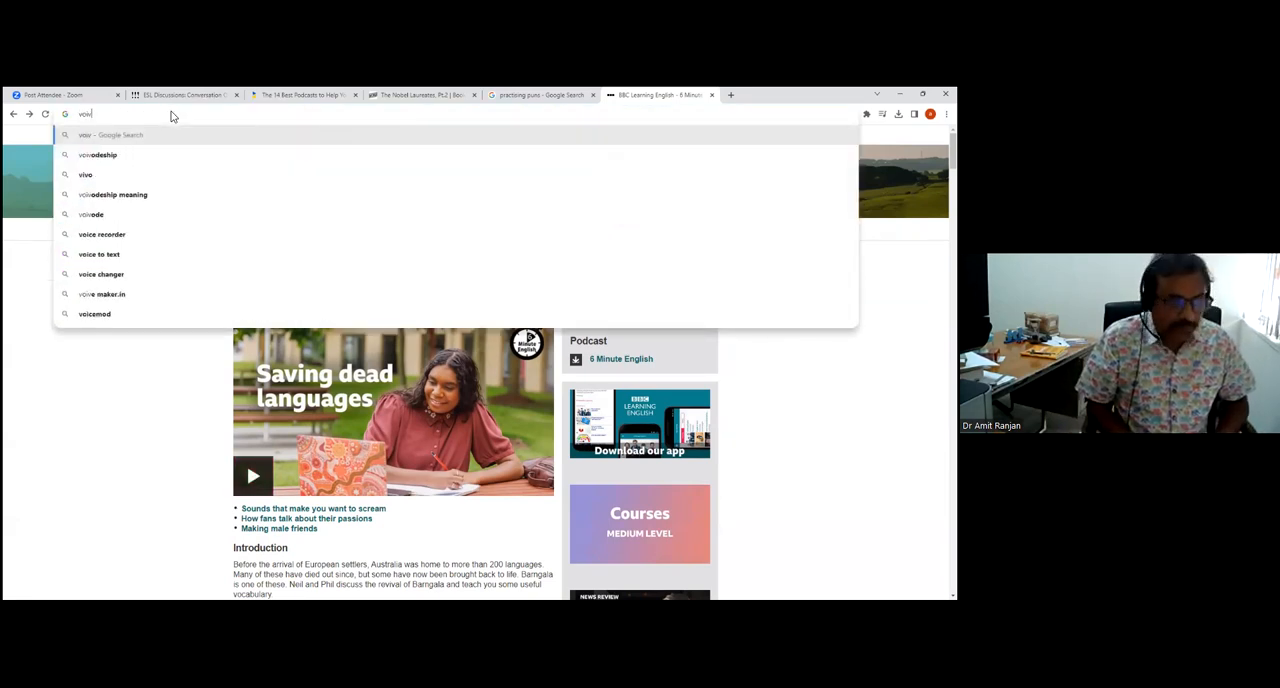
key("BackSpace")
type("ice of america")
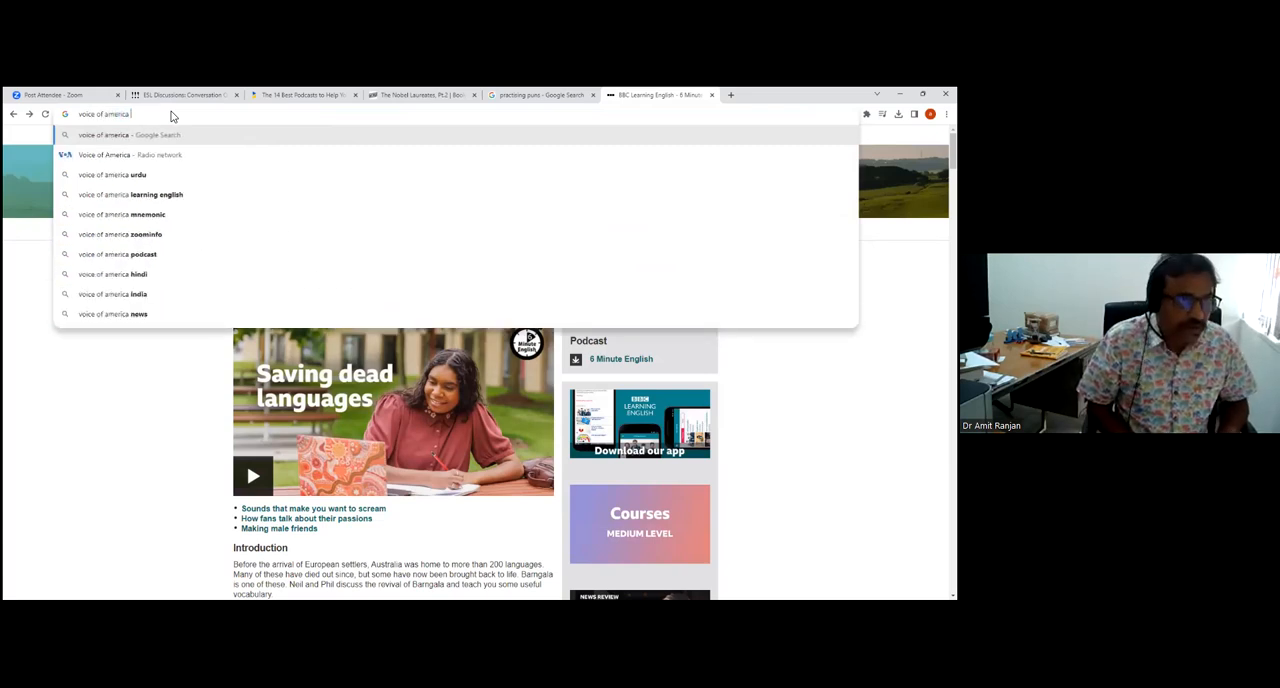
type(" podcast")
key("Return")
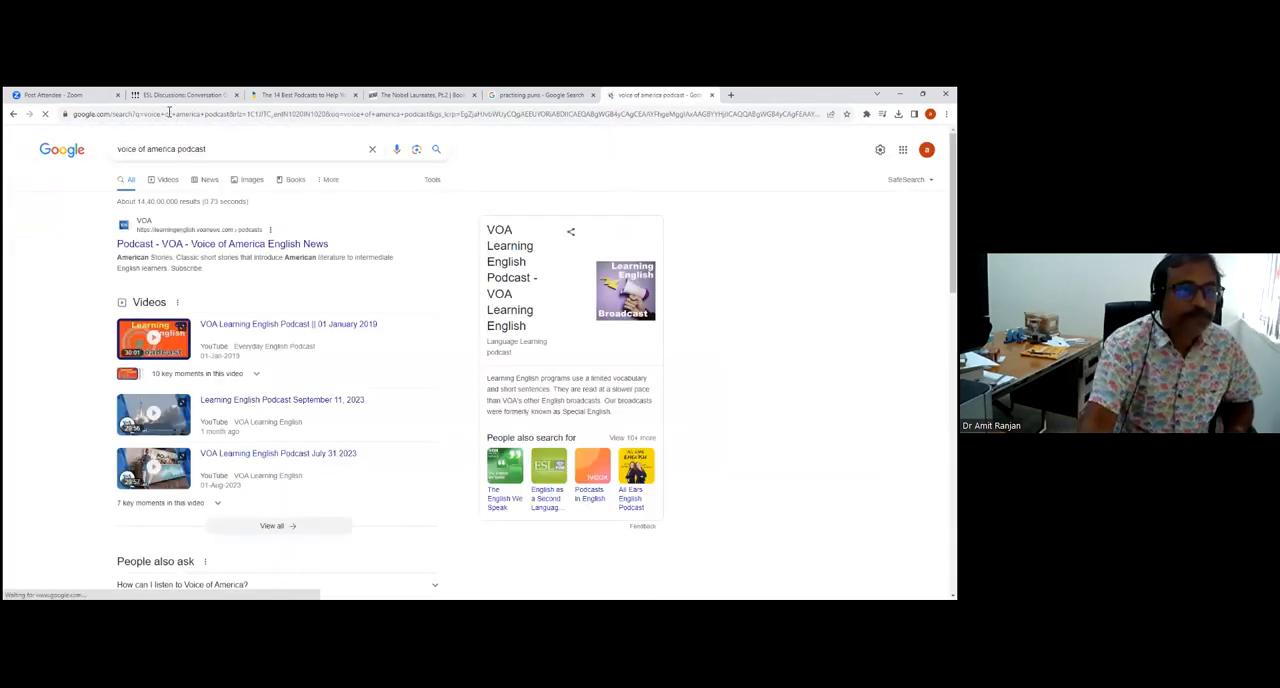
Open the VOA Learning English podcast result from the search results.
left_click(265, 247)
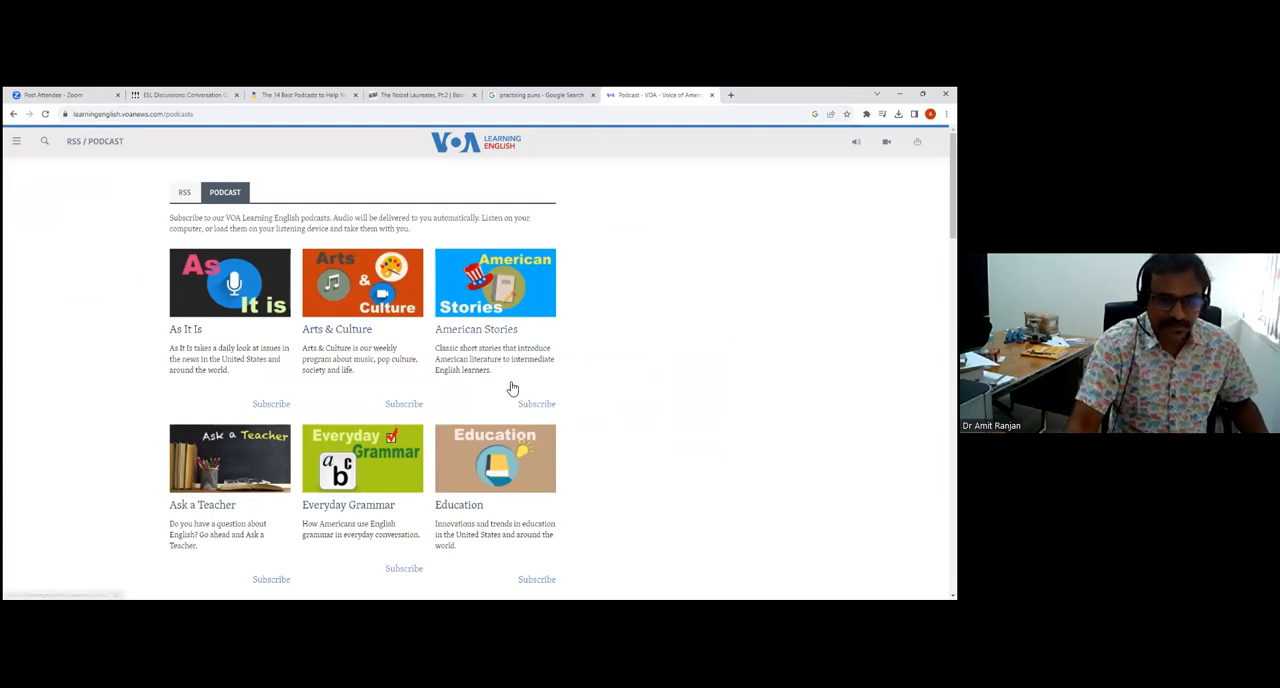
scroll(558, 437, "down", 2)
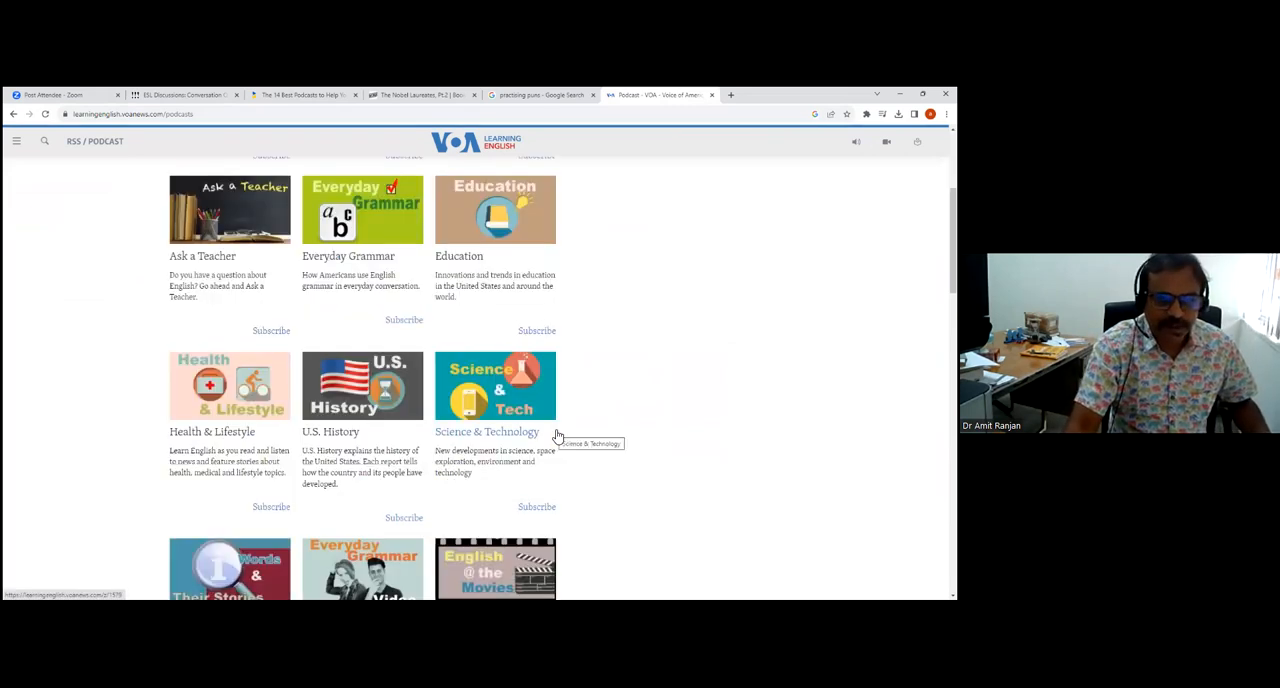
scroll(556, 436, "down", 1)
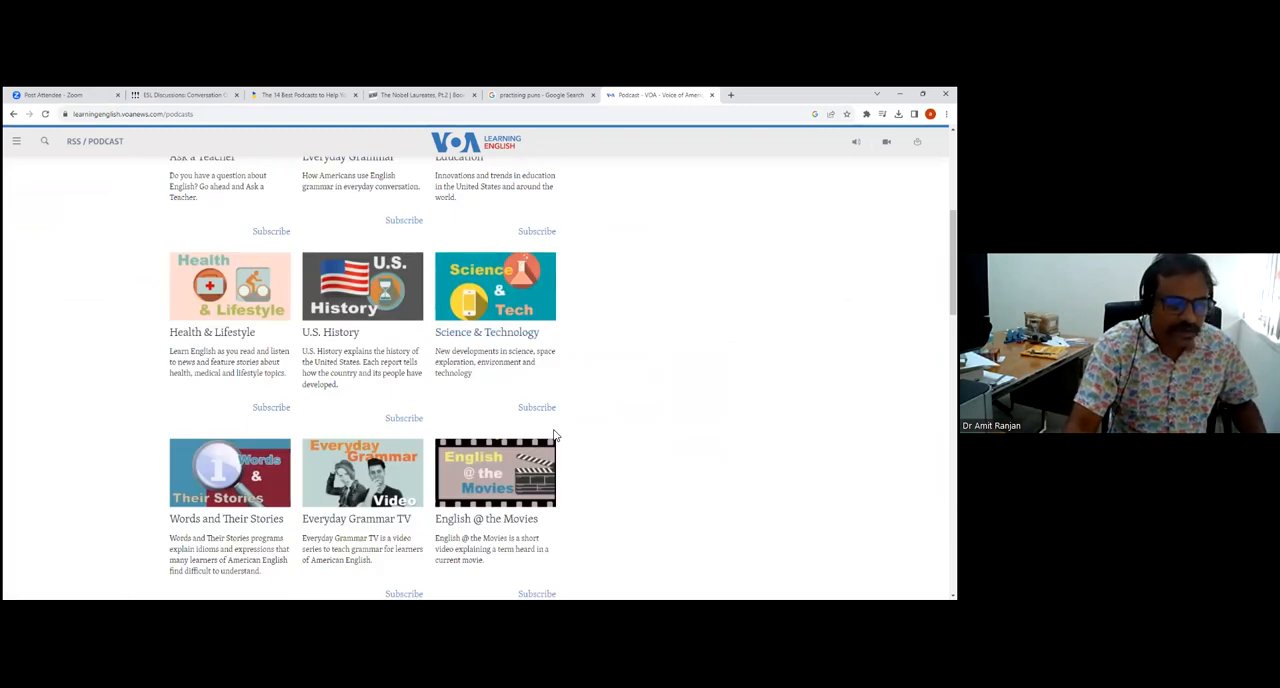
scroll(557, 436, "down", 1)
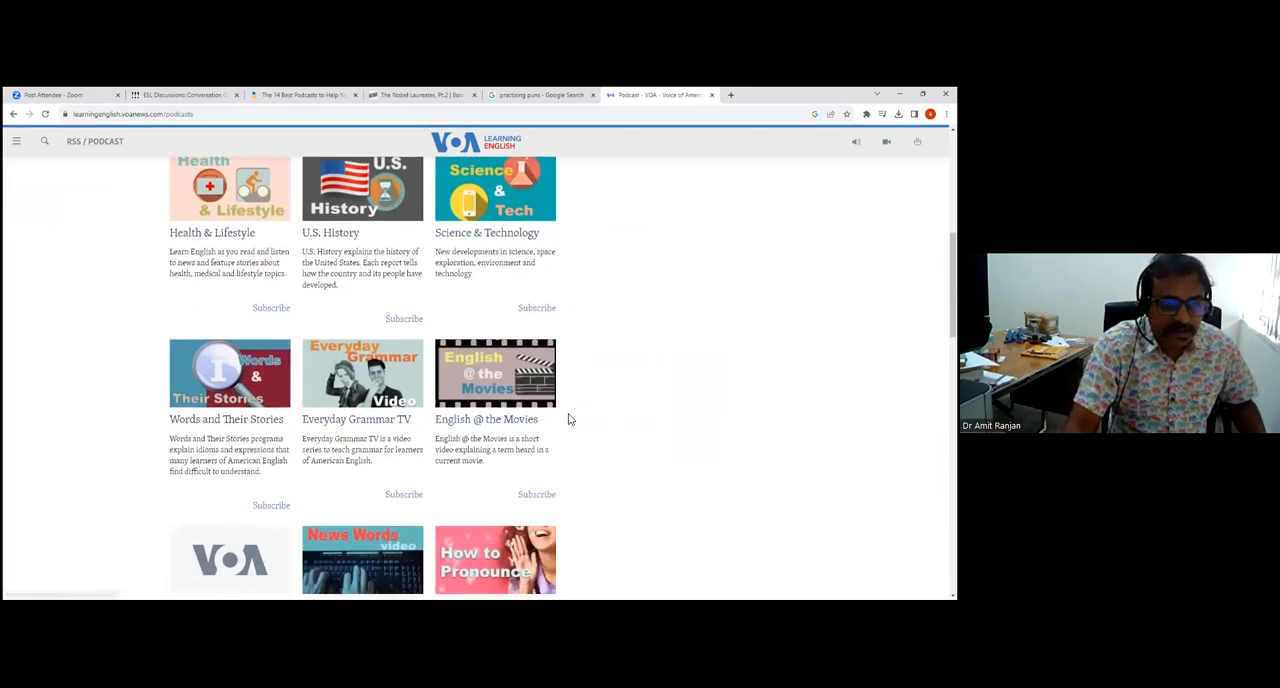
scroll(573, 420, "down", 1)
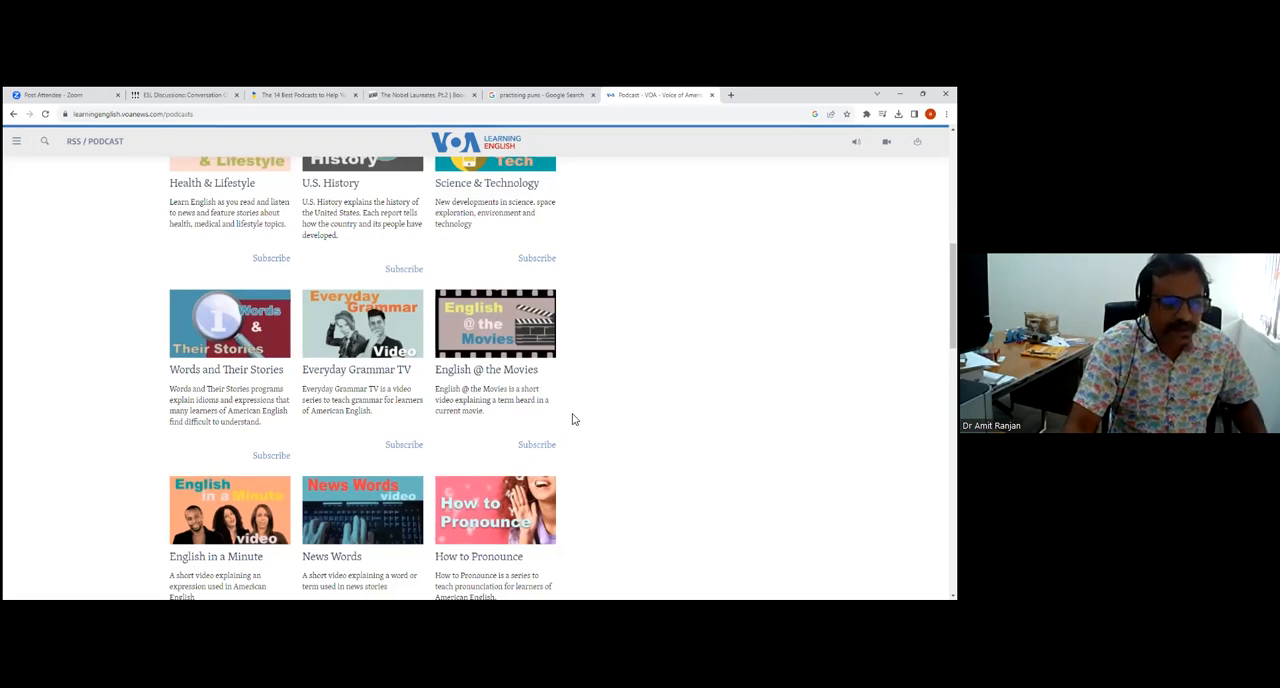
scroll(573, 419, "down", 2)
scroll(573, 419, "down", 2)
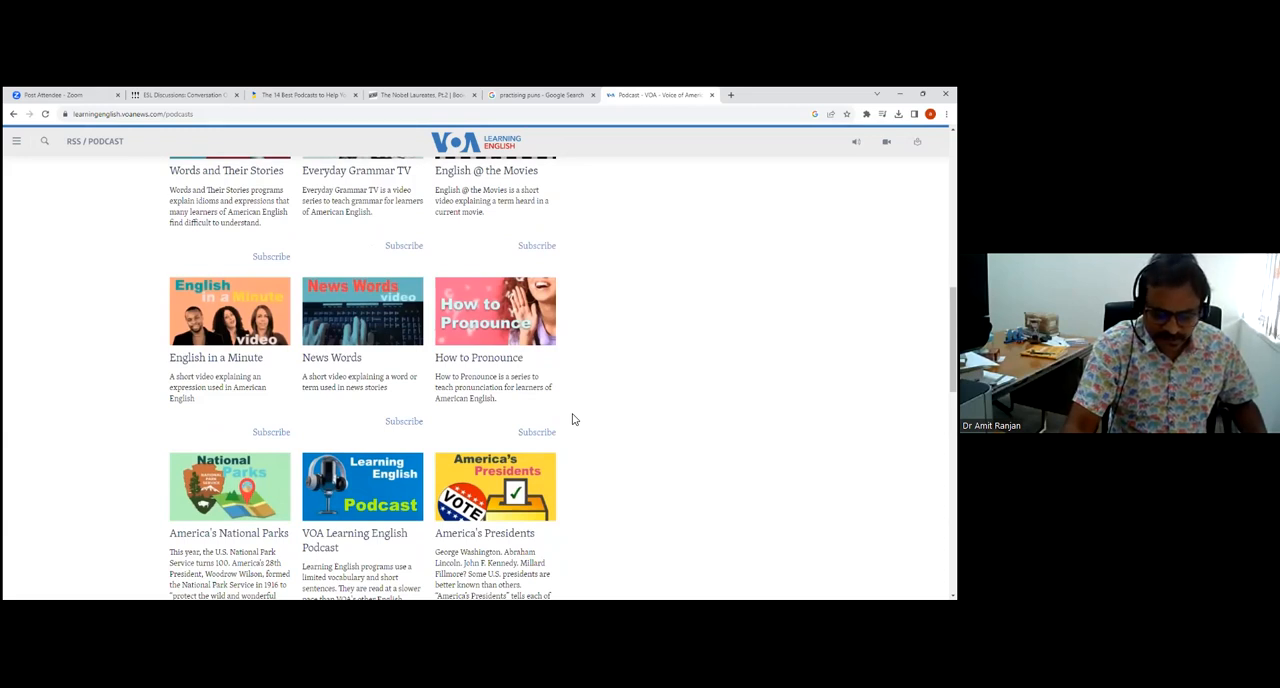
scroll(574, 419, "down", 1)
scroll(574, 419, "up", 3)
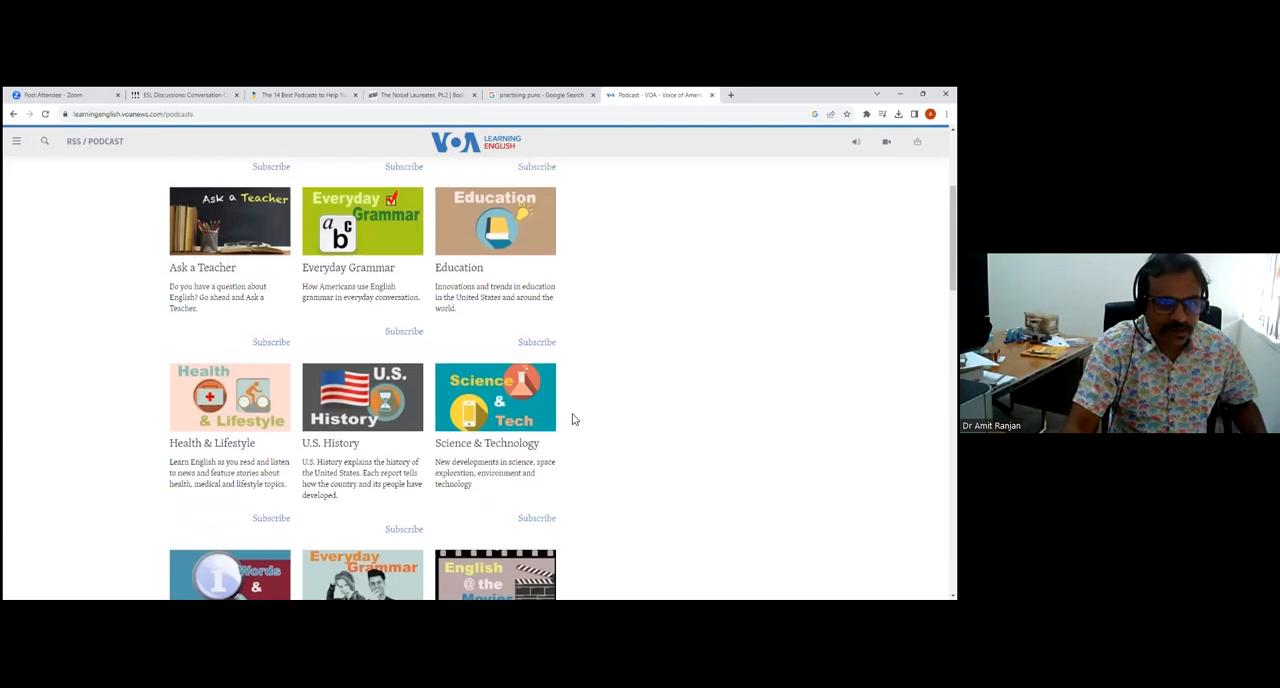
scroll(574, 420, "down", 1)
scroll(574, 424, "down", 2)
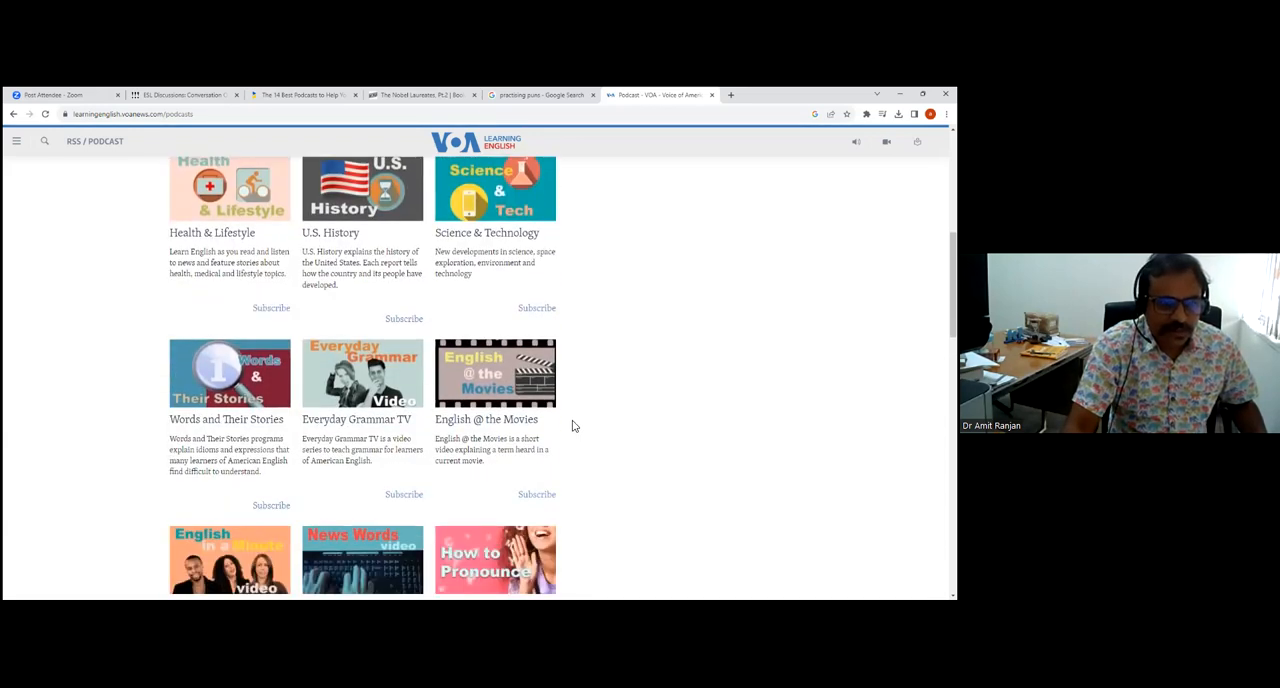
scroll(574, 426, "up", 1)
scroll(574, 426, "up", 1)
scroll(574, 426, "up", 1)
scroll(574, 426, "up", 1)
scroll(574, 426, "up", 1)
scroll(574, 426, "down", 1)
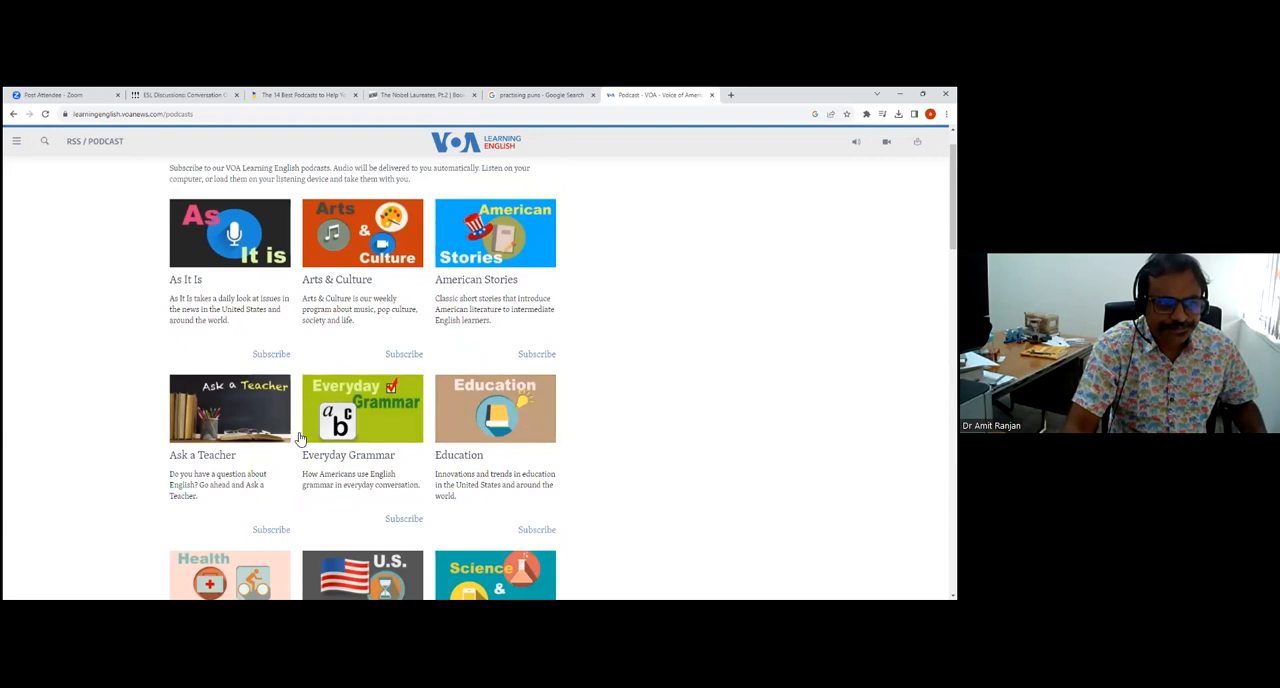
left_click(367, 458)
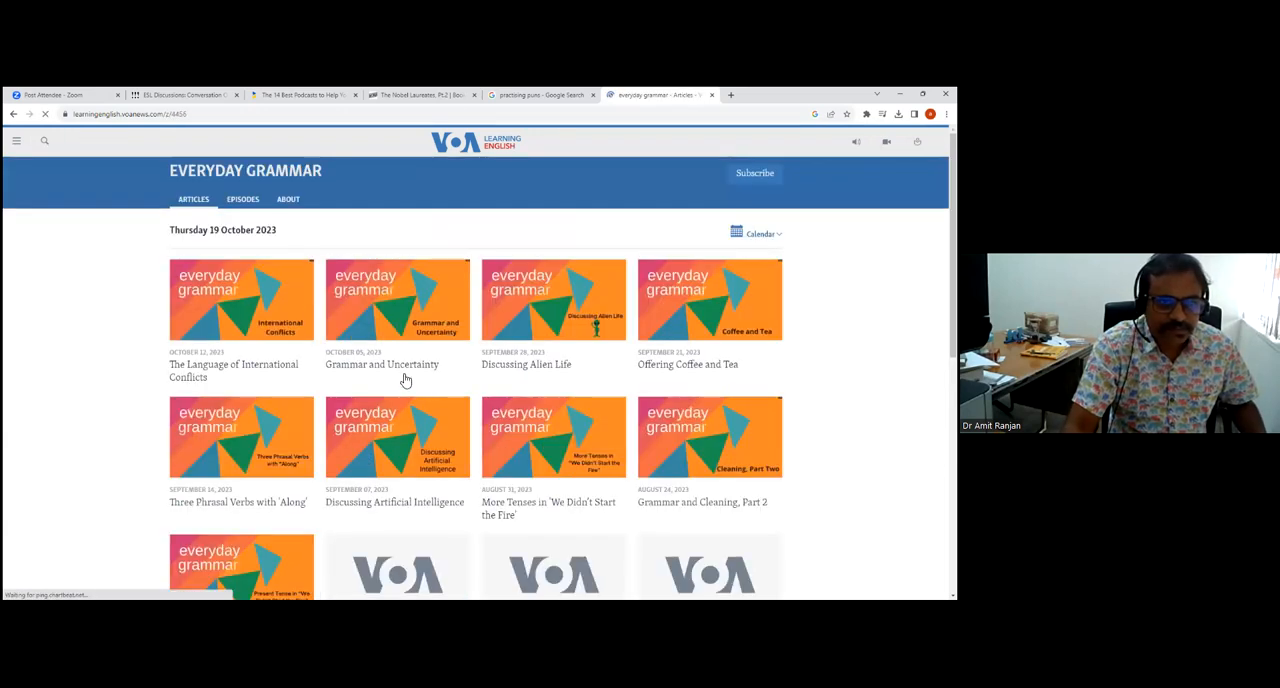
scroll(560, 497, "down", 1)
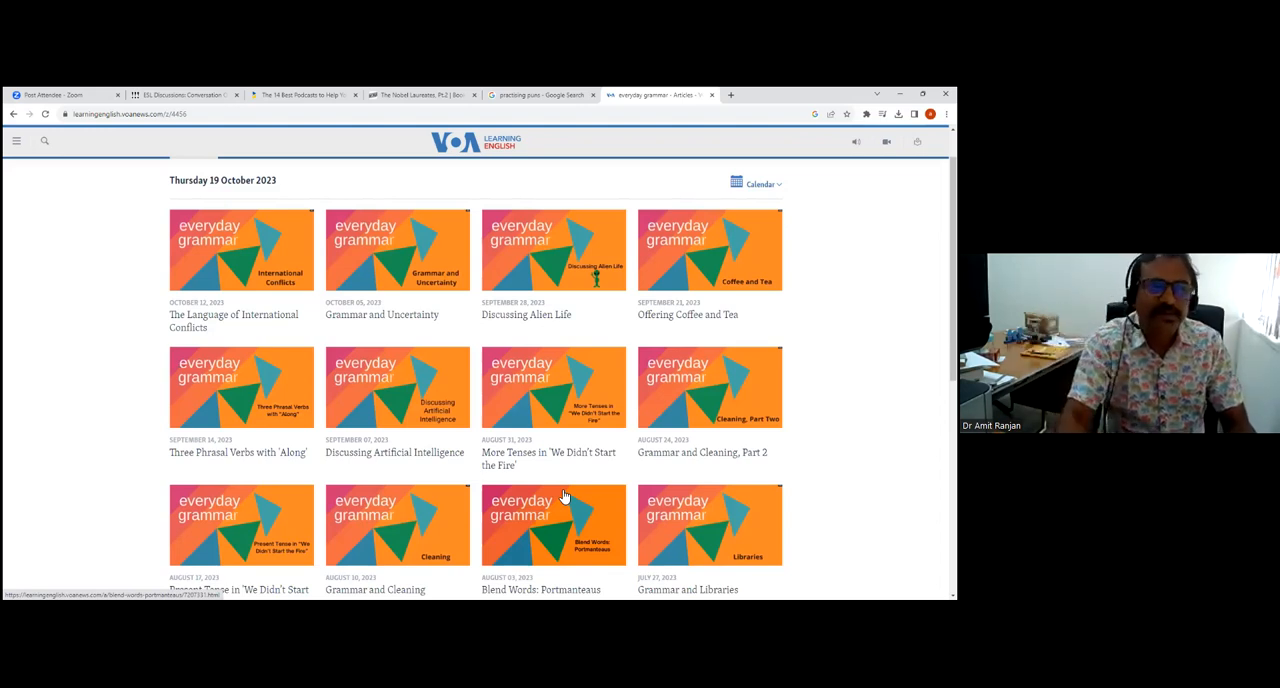
left_click(390, 453)
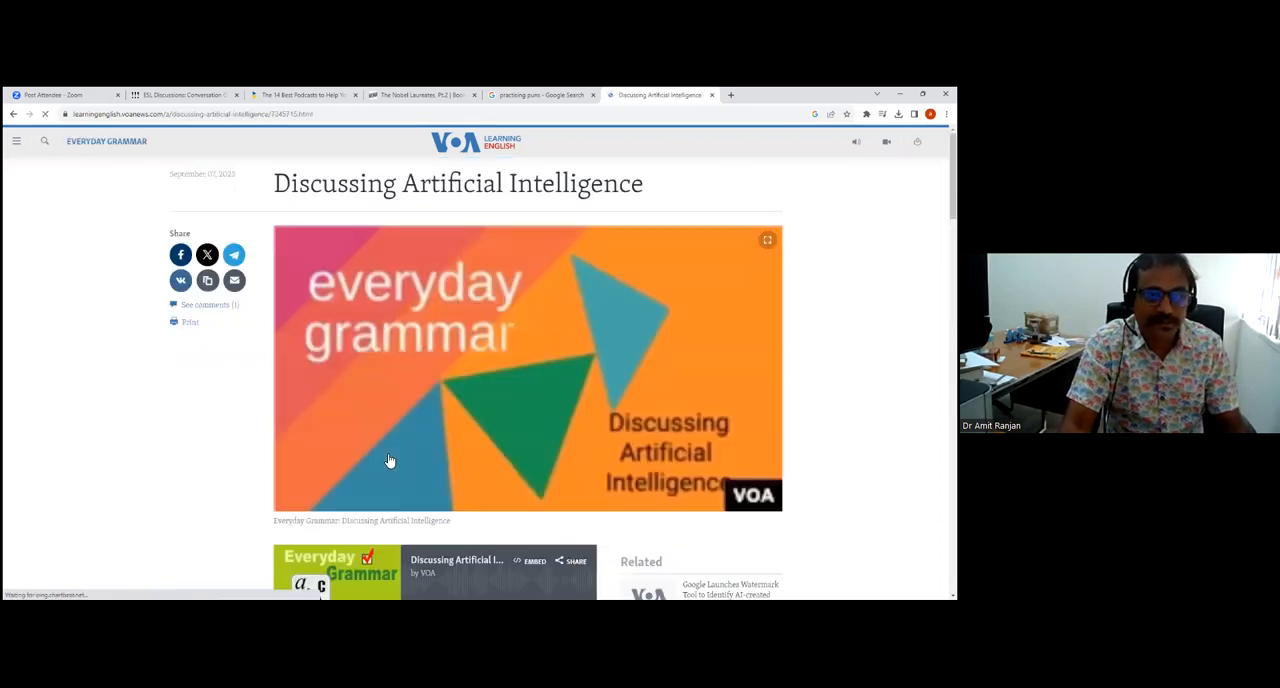
scroll(545, 422, "down", 2)
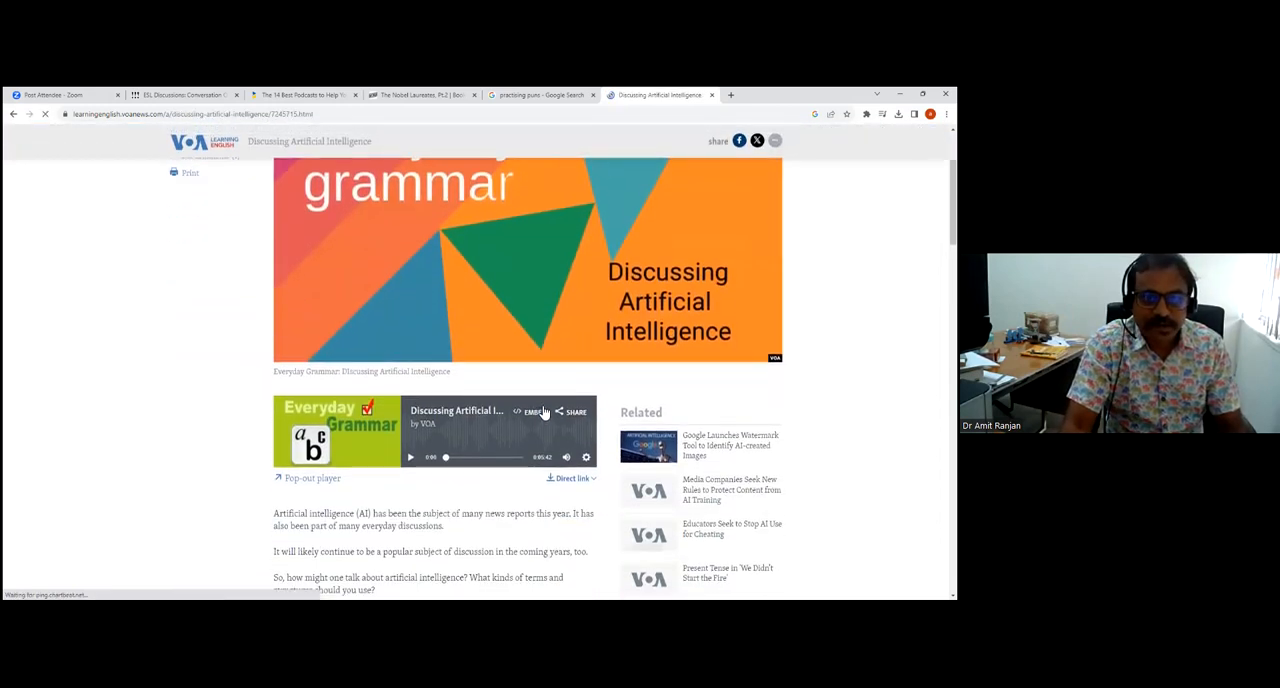
scroll(545, 412, "down", 2)
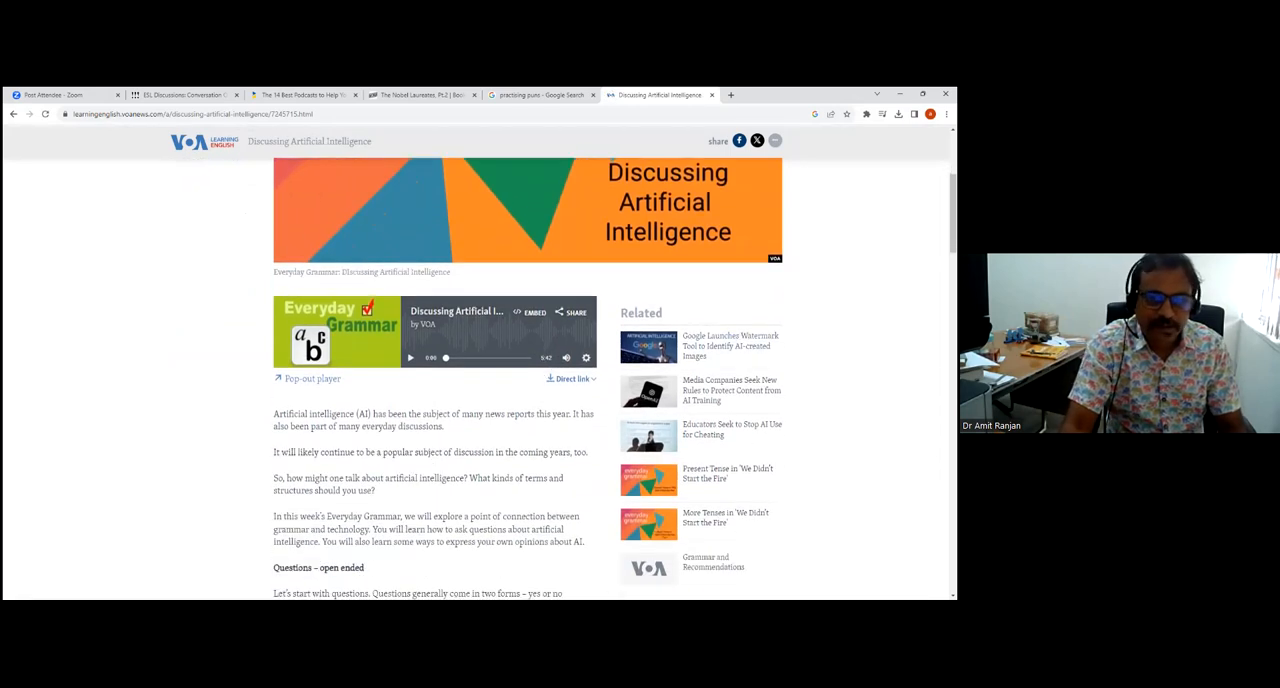
left_click(573, 379)
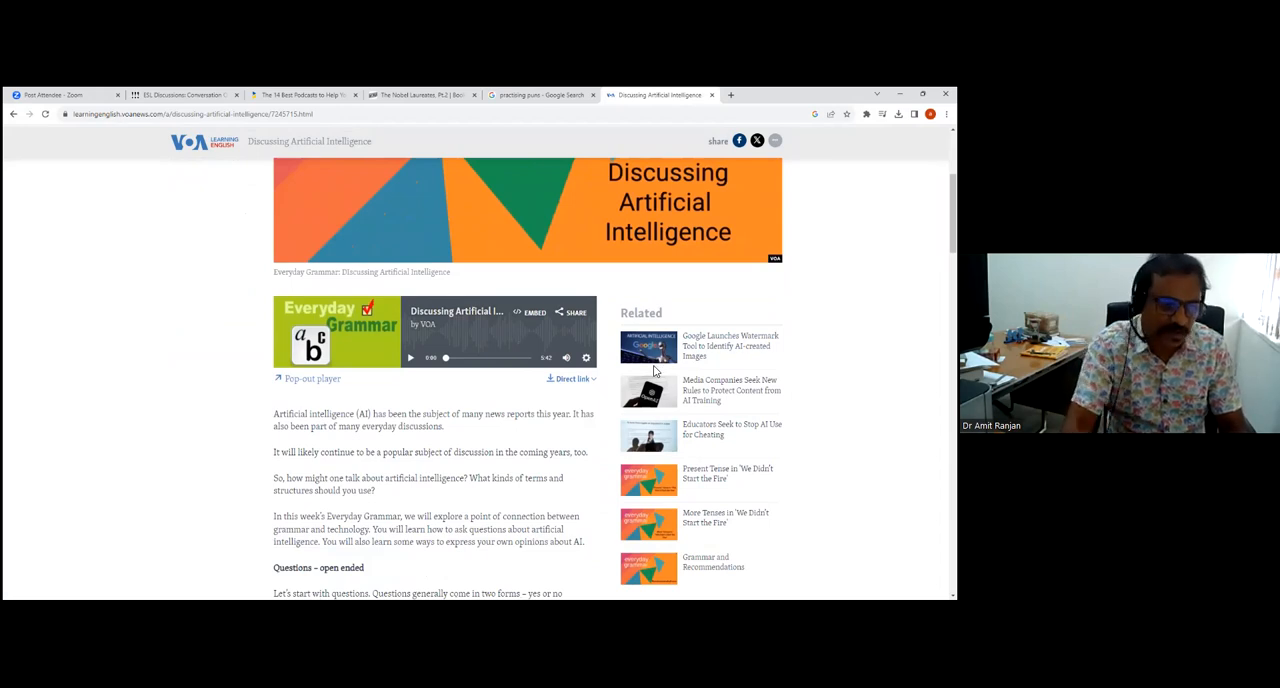
scroll(510, 441, "down", 1)
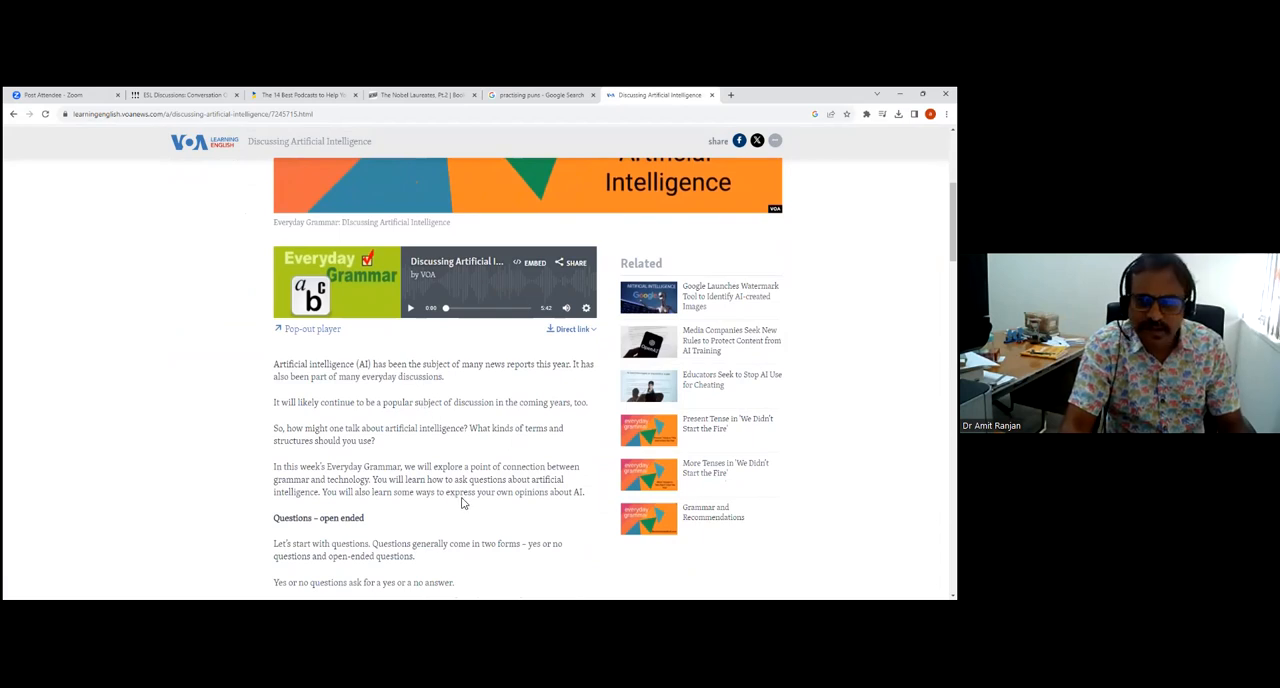
scroll(479, 492, "down", 5)
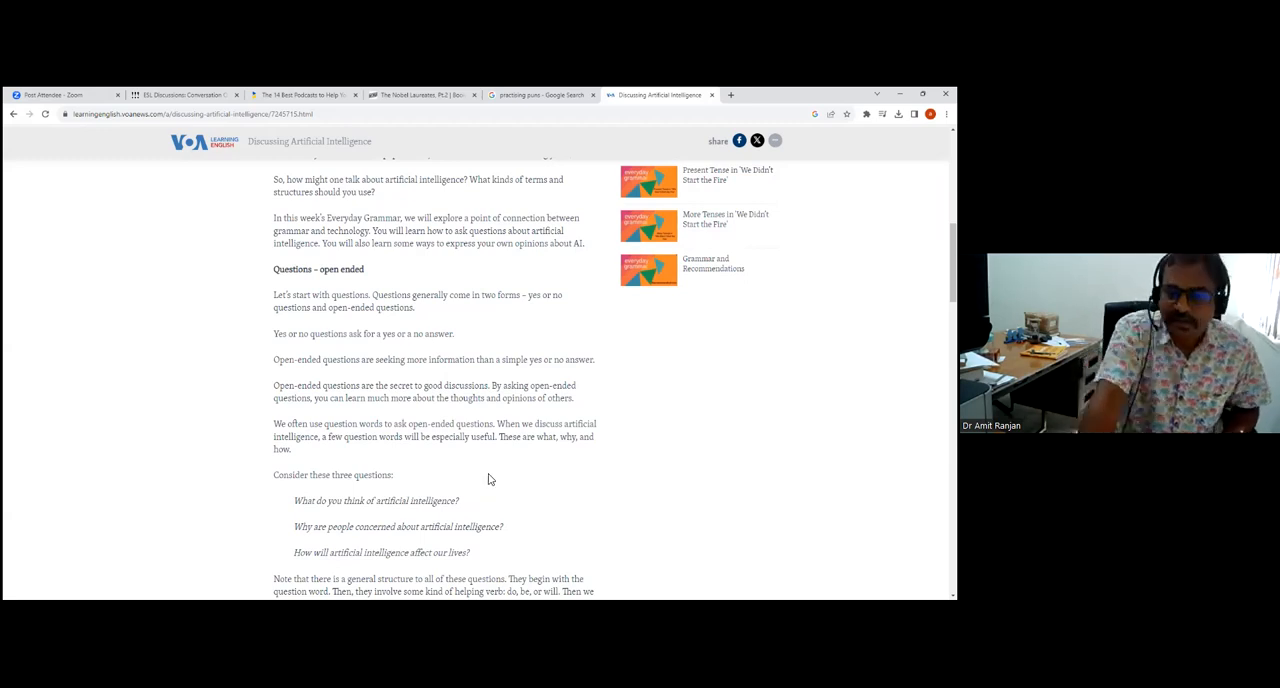
scroll(491, 480, "down", 1)
scroll(495, 483, "up", 3)
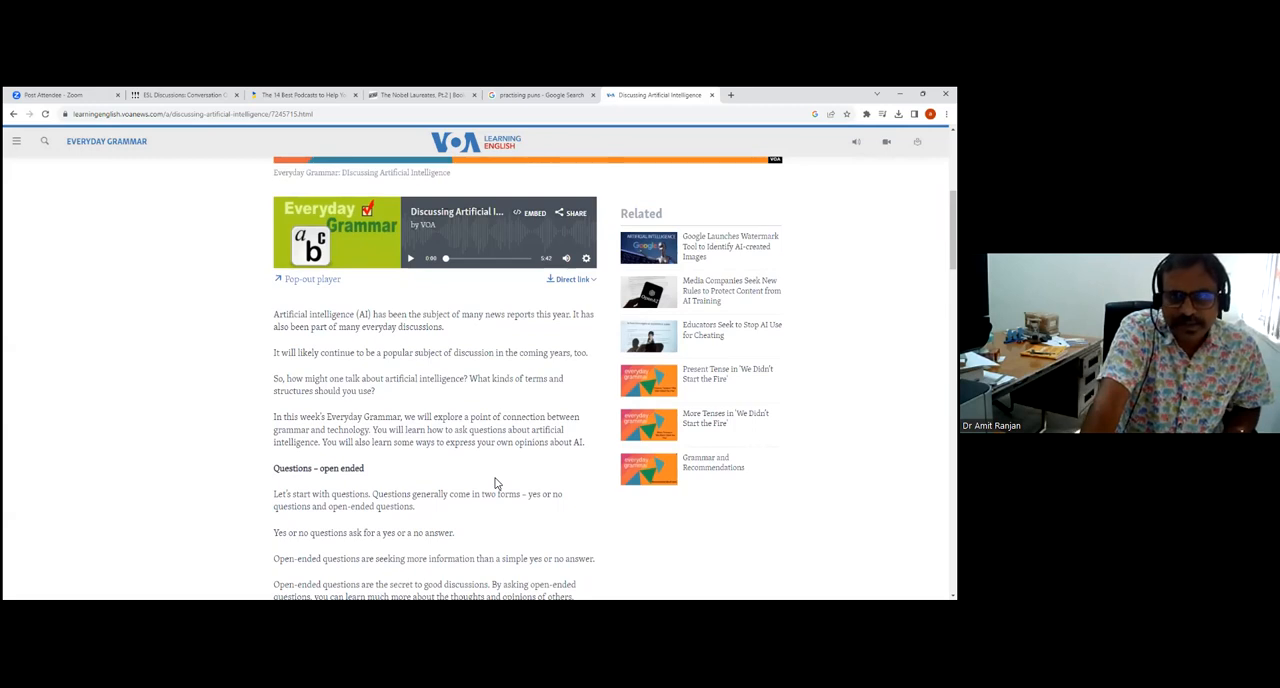
scroll(495, 483, "down", 1)
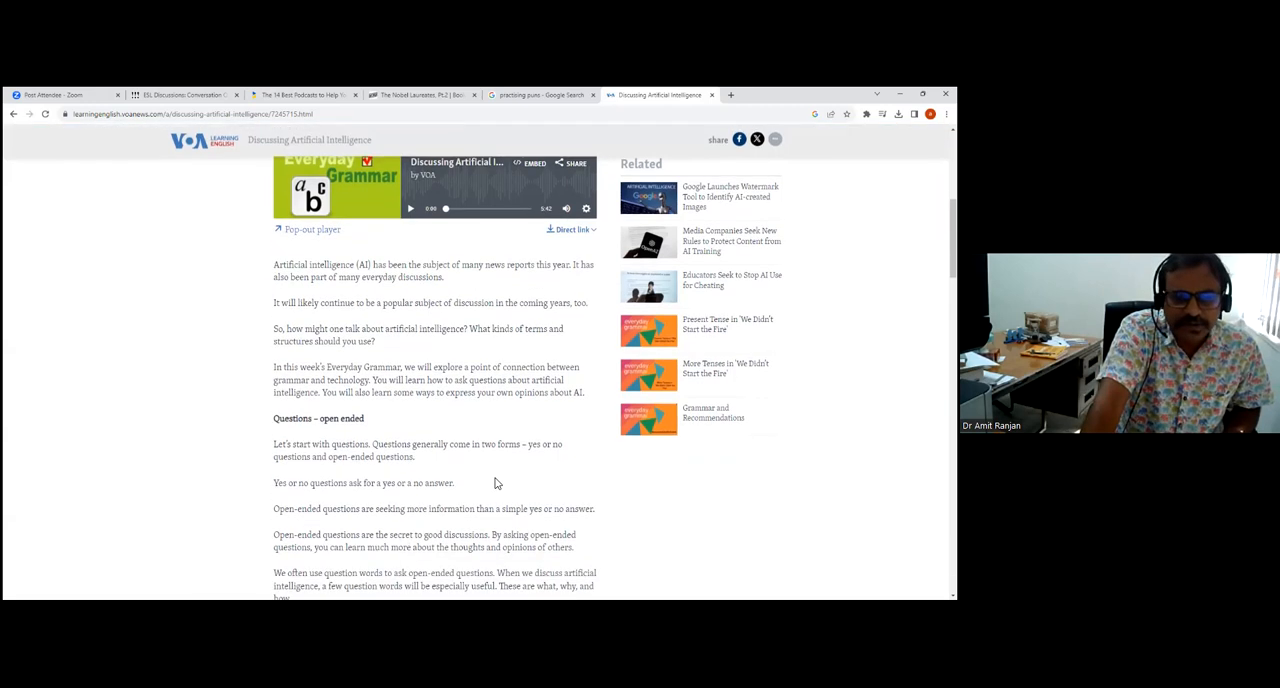
scroll(496, 482, "up", 1)
scroll(498, 481, "up", 2)
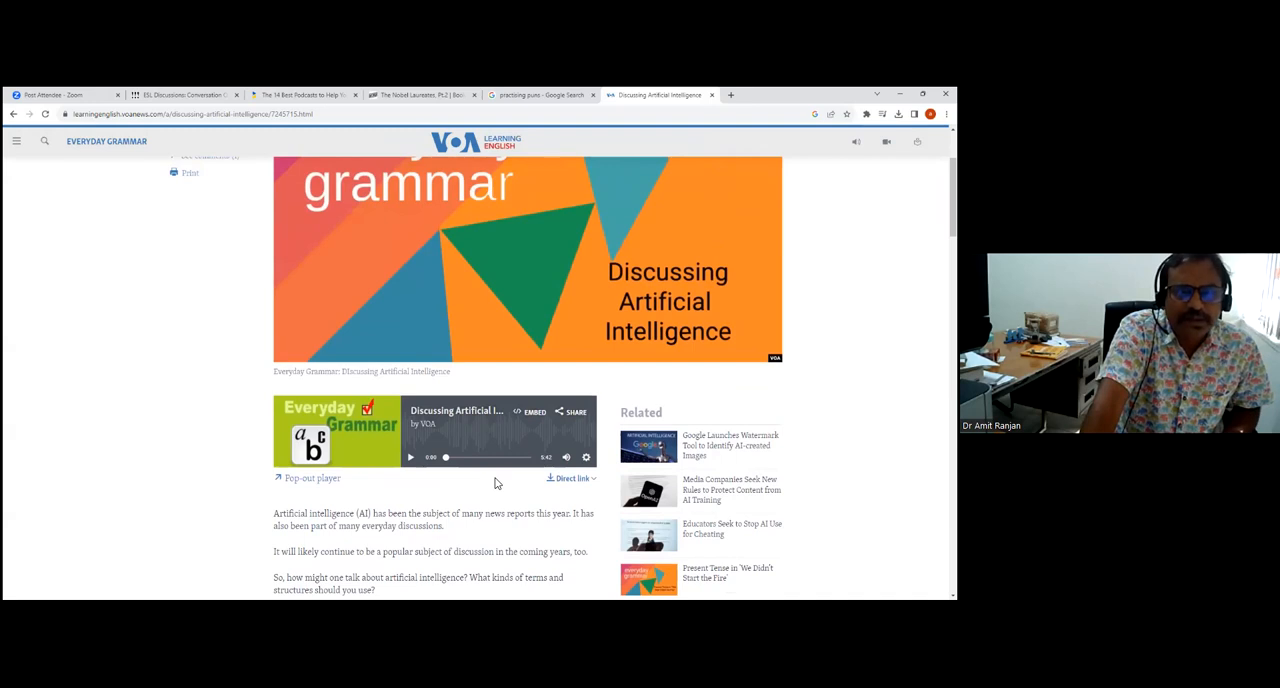
scroll(495, 483, "up", 2)
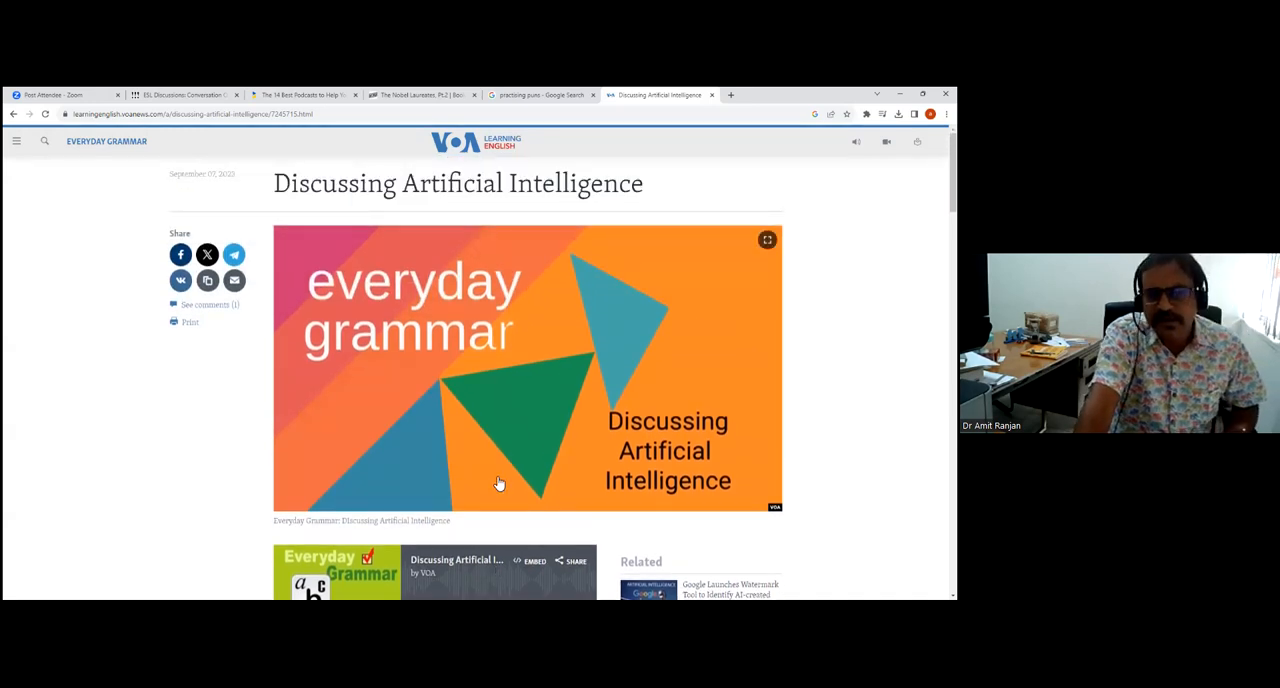
left_click(13, 114)
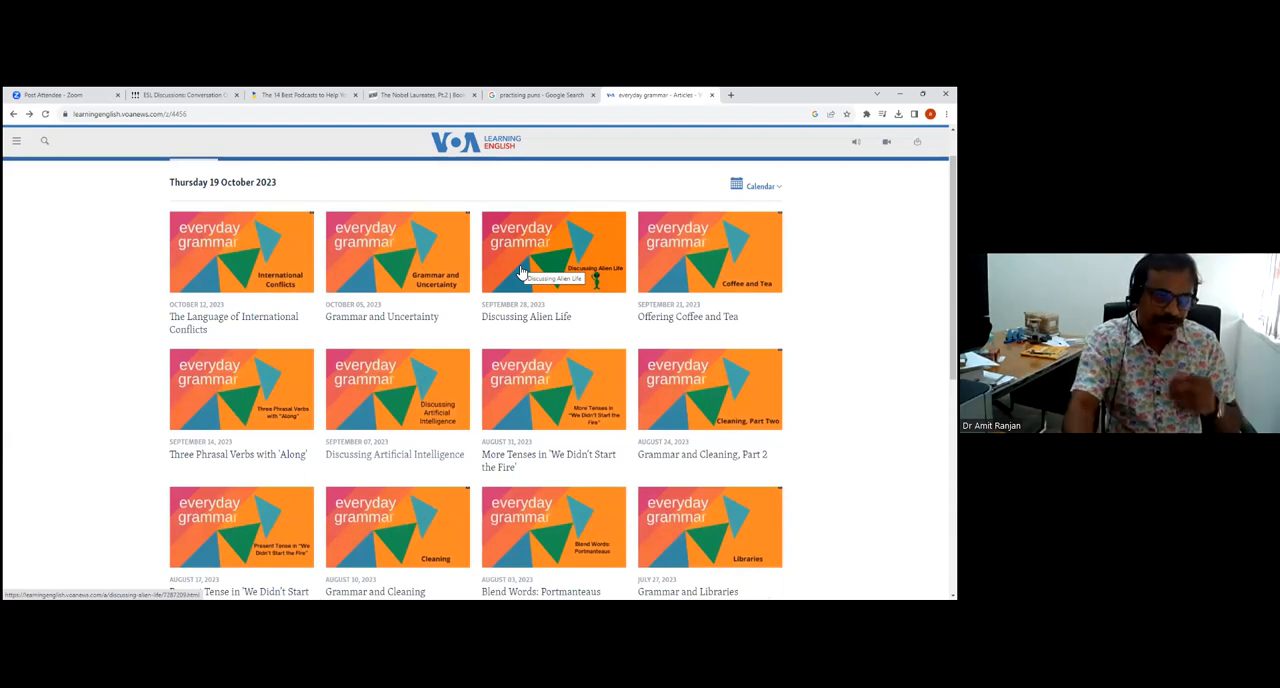
Select the whole VOA page address to replace it with listenaminute.com.
left_click(173, 116)
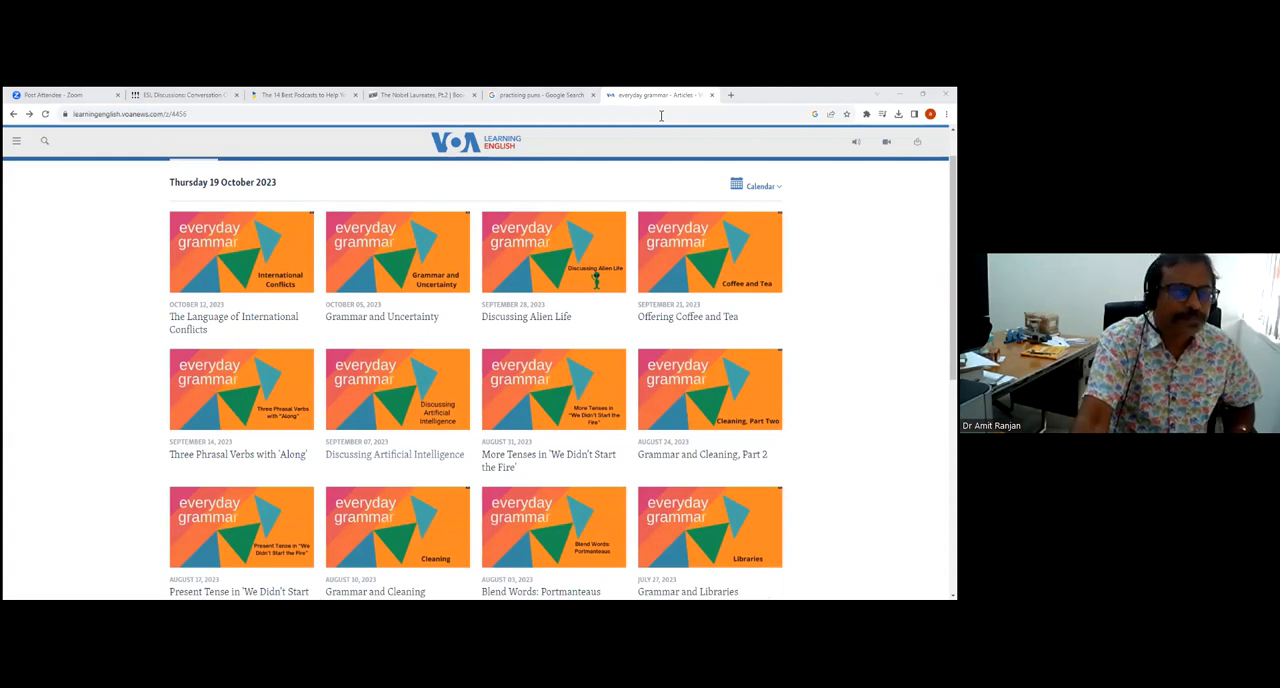
left_click(180, 115)
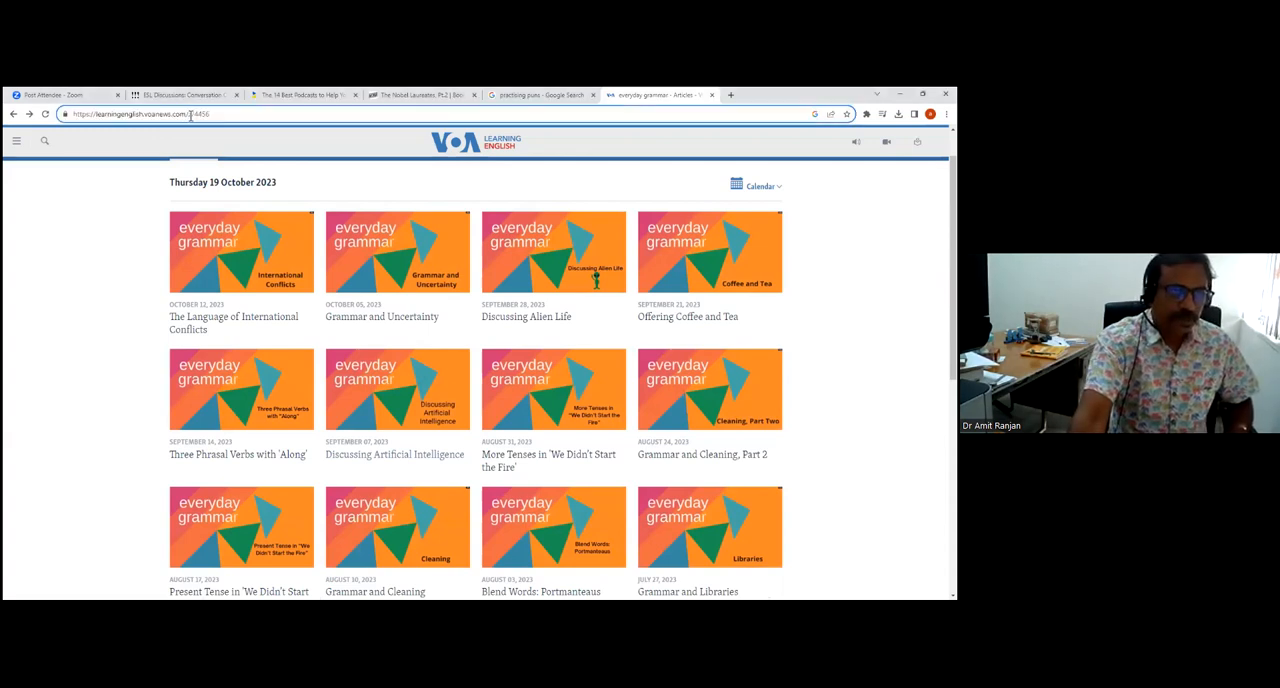
left_click_drag(231, 114, 66, 115)
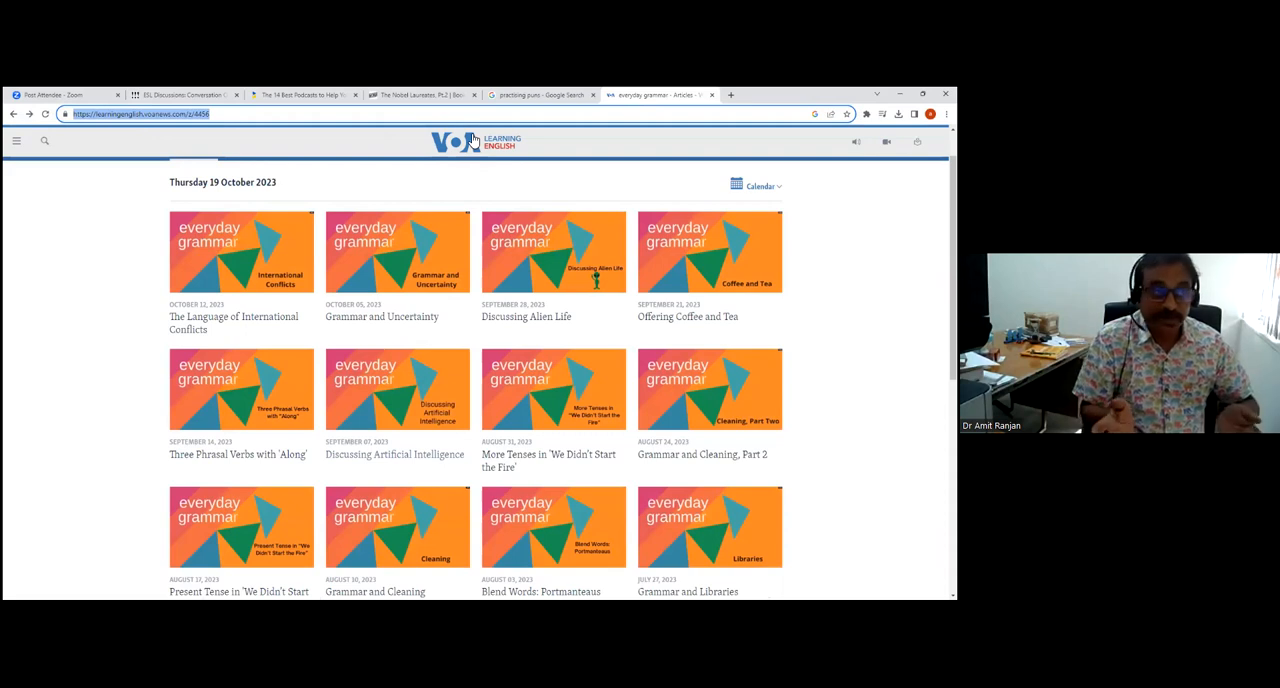
type("listena")
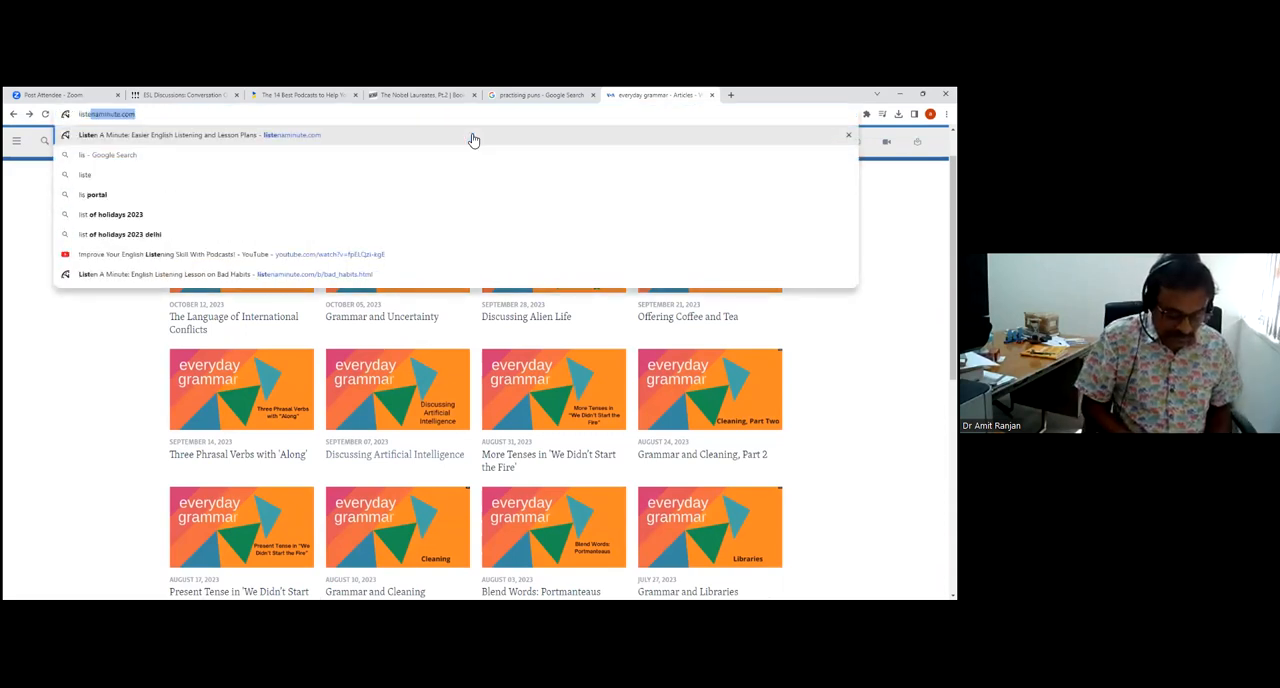
Load the Listen A Minute home page with its alphabetical topic index.
key("Return")
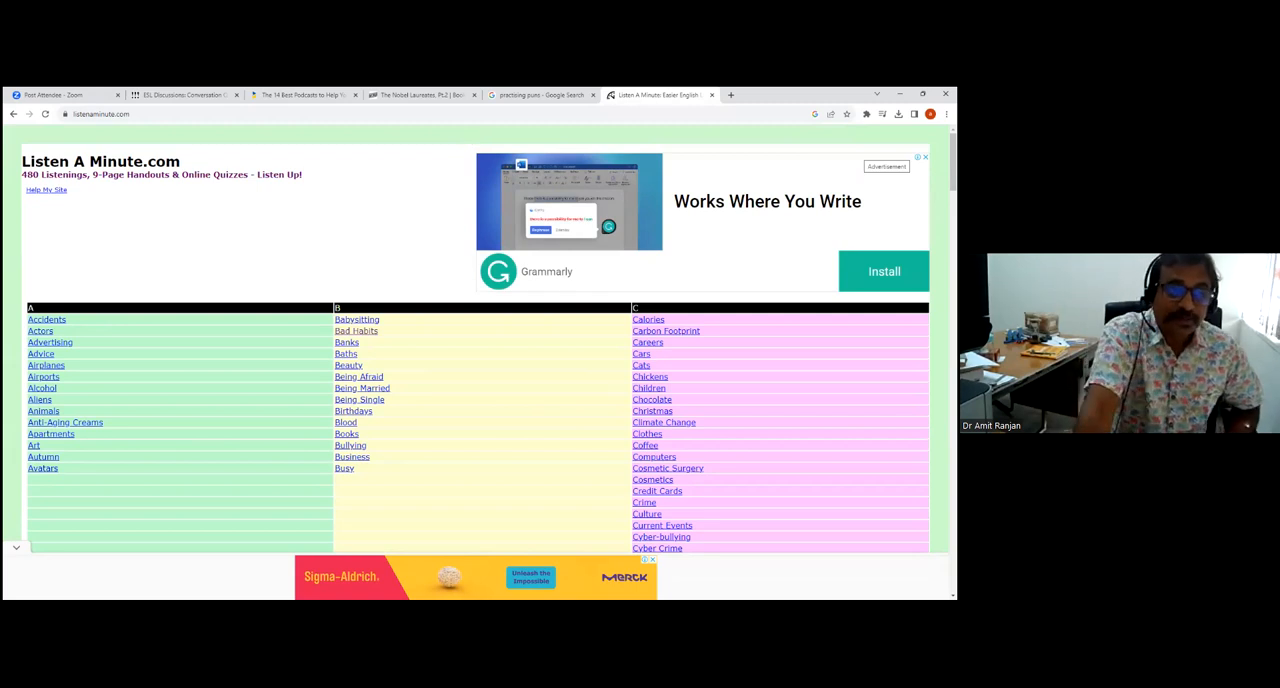
scroll(533, 378, "down", 1)
scroll(533, 378, "down", 1)
scroll(533, 378, "down", 2)
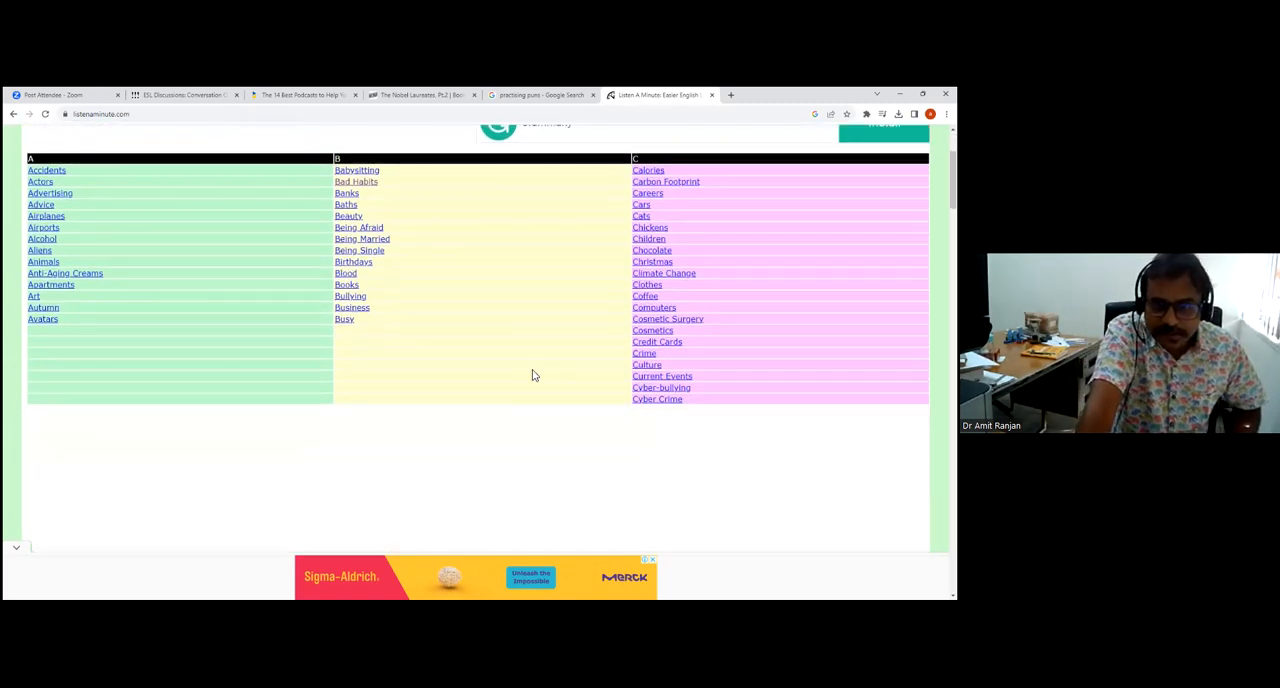
scroll(533, 375, "down", 2)
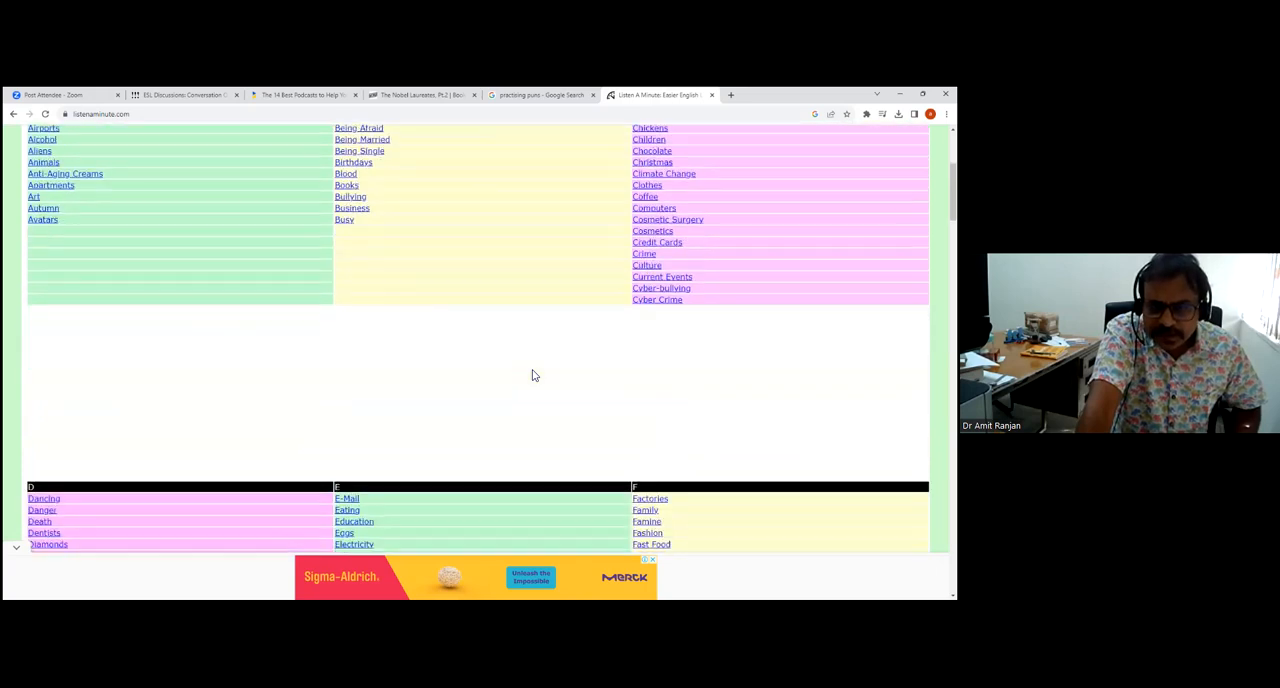
scroll(533, 375, "down", 1)
scroll(533, 375, "down", 2)
scroll(533, 375, "down", 1)
scroll(533, 375, "down", 1)
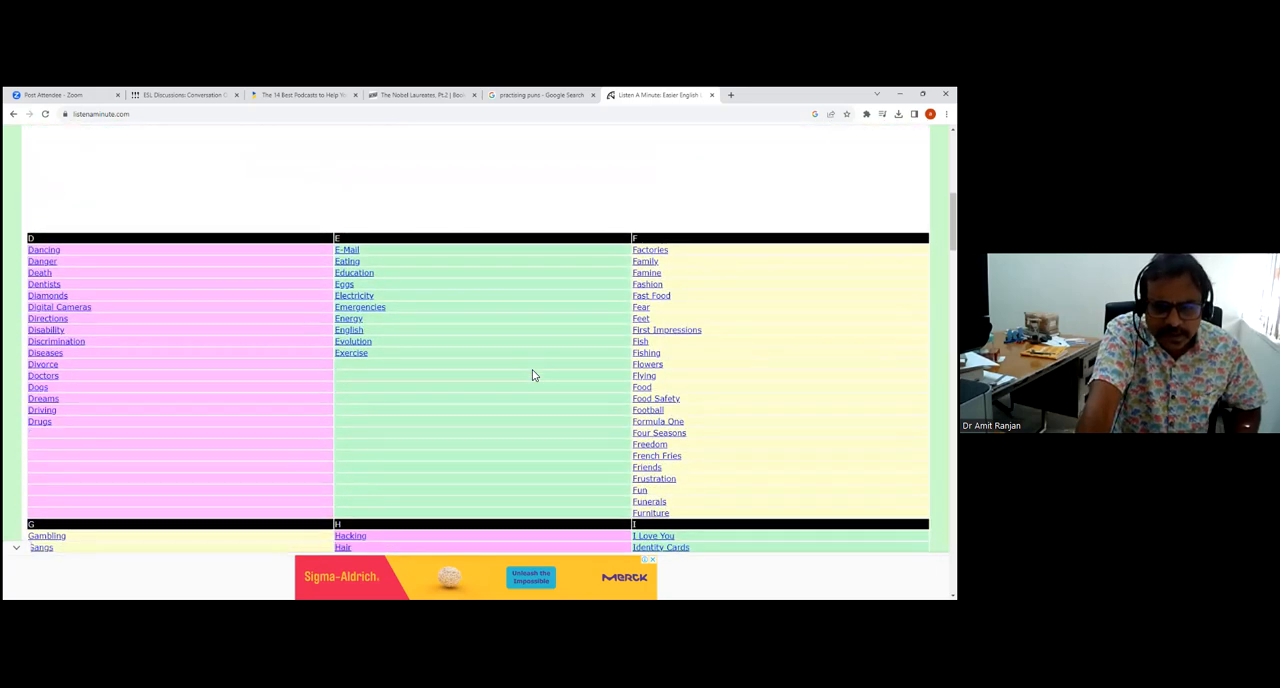
scroll(533, 375, "down", 2)
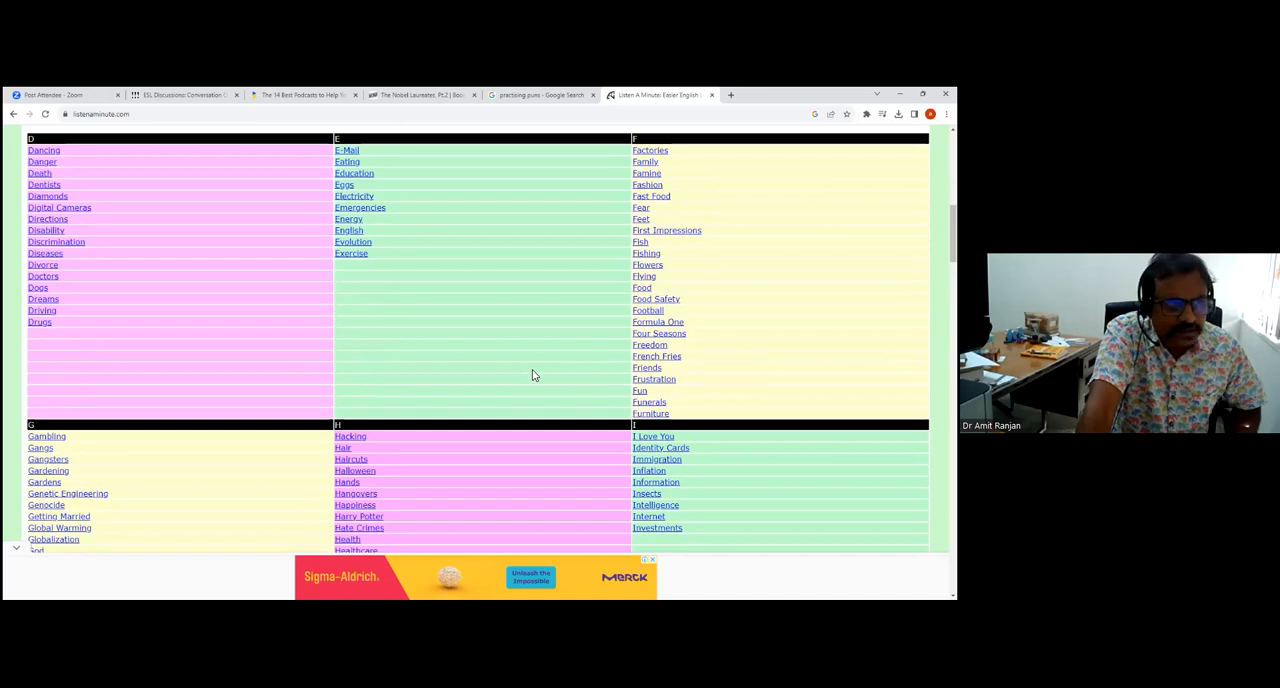
scroll(533, 375, "down", 1)
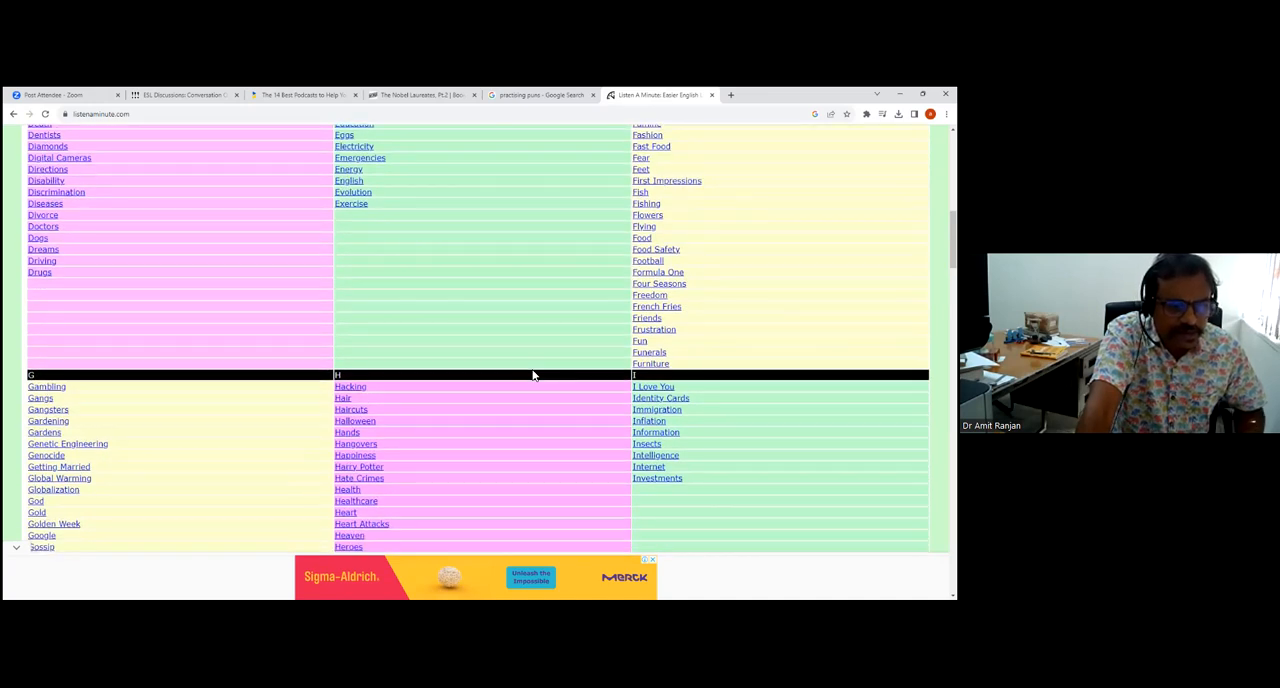
scroll(533, 375, "up", 3)
scroll(533, 375, "up", 3)
scroll(533, 375, "up", 1)
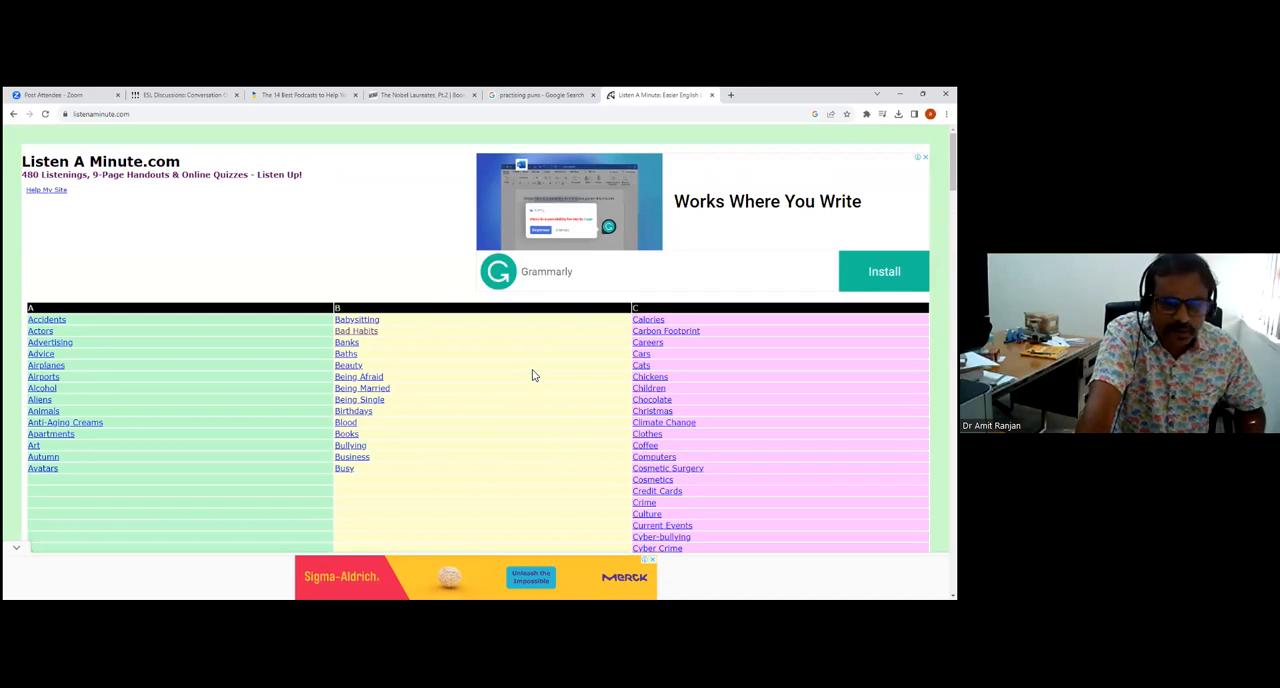
Open the Bullying lesson, play its recording and pause it at about 0:26.
left_click(355, 446)
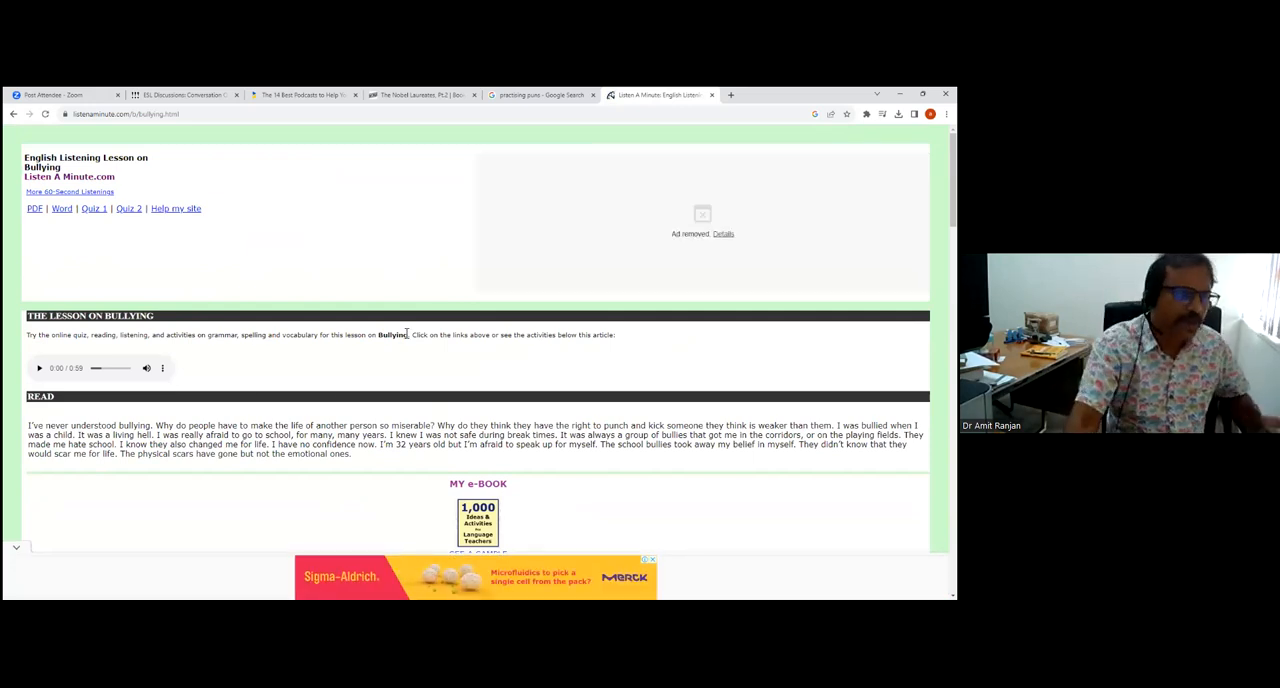
left_click(40, 369)
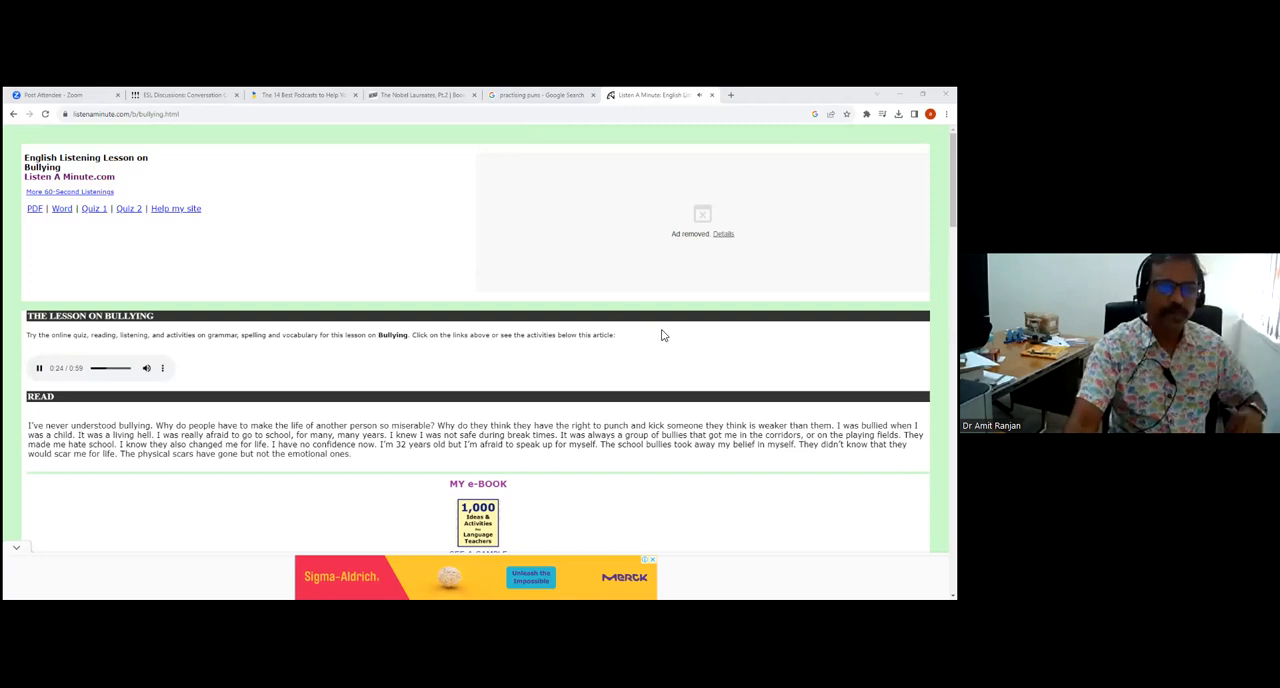
left_click(39, 368)
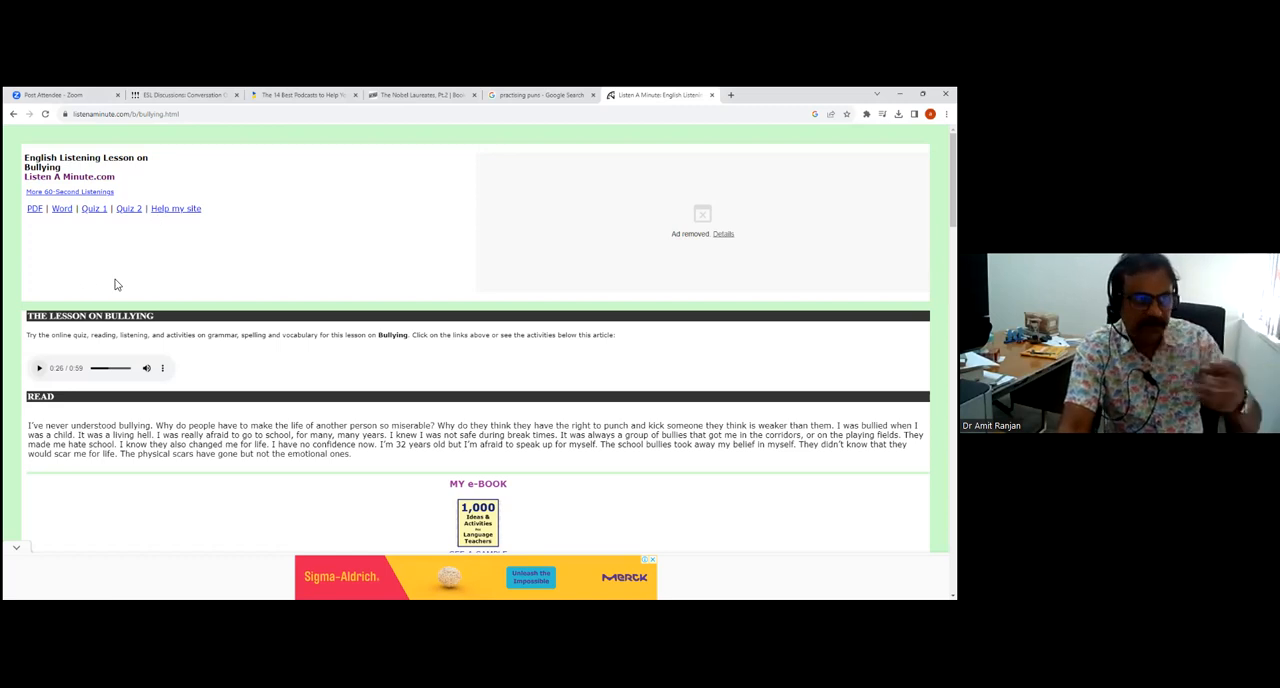
Try Quiz 1 on Bullying with answer A, then go back to the topic index.
left_click(99, 210)
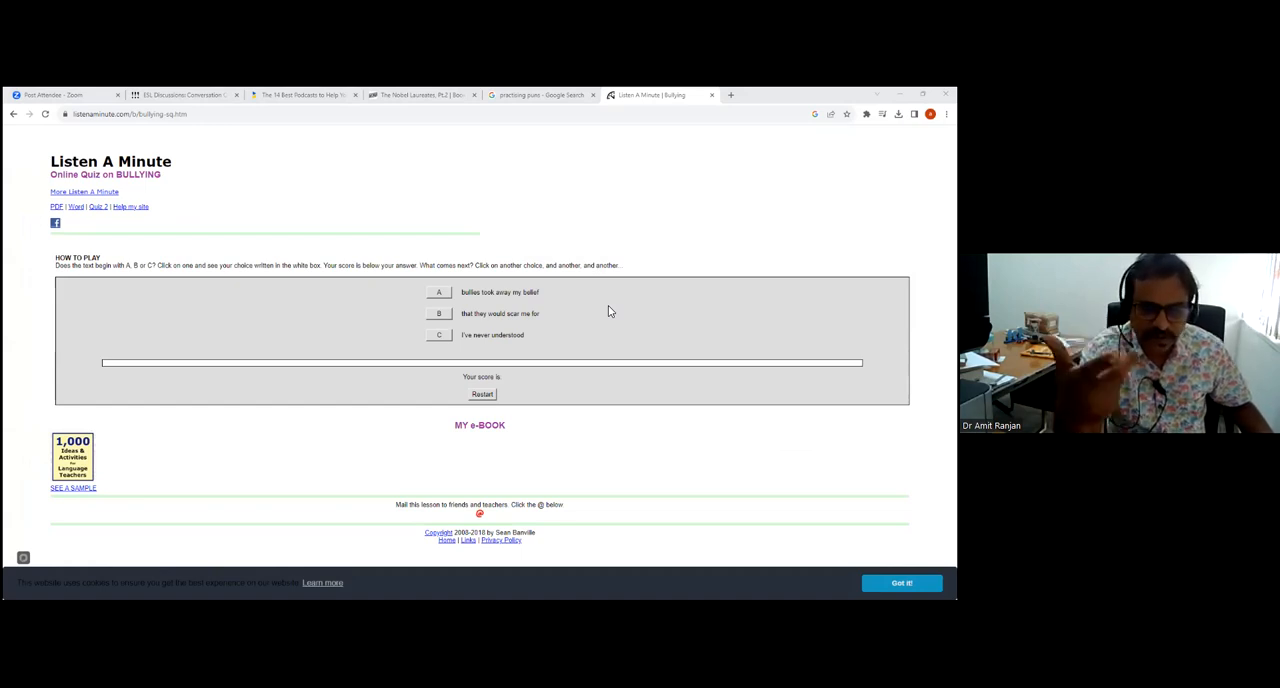
left_click(441, 296)
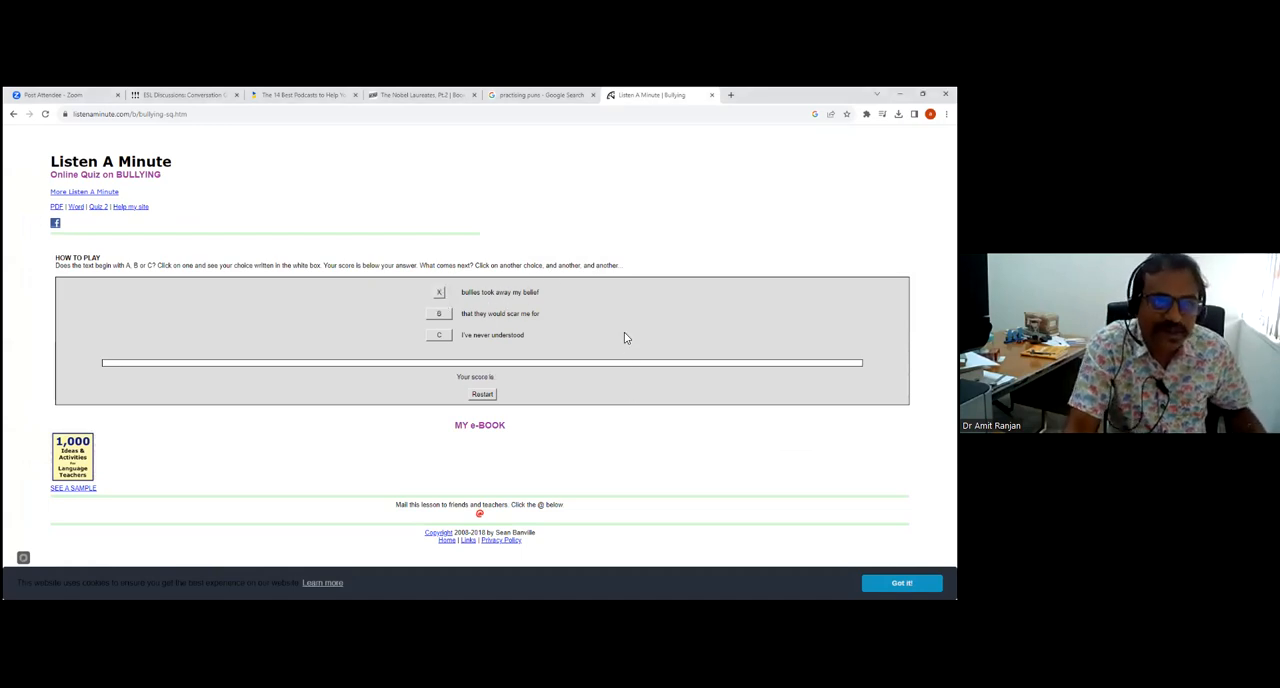
left_click(13, 114)
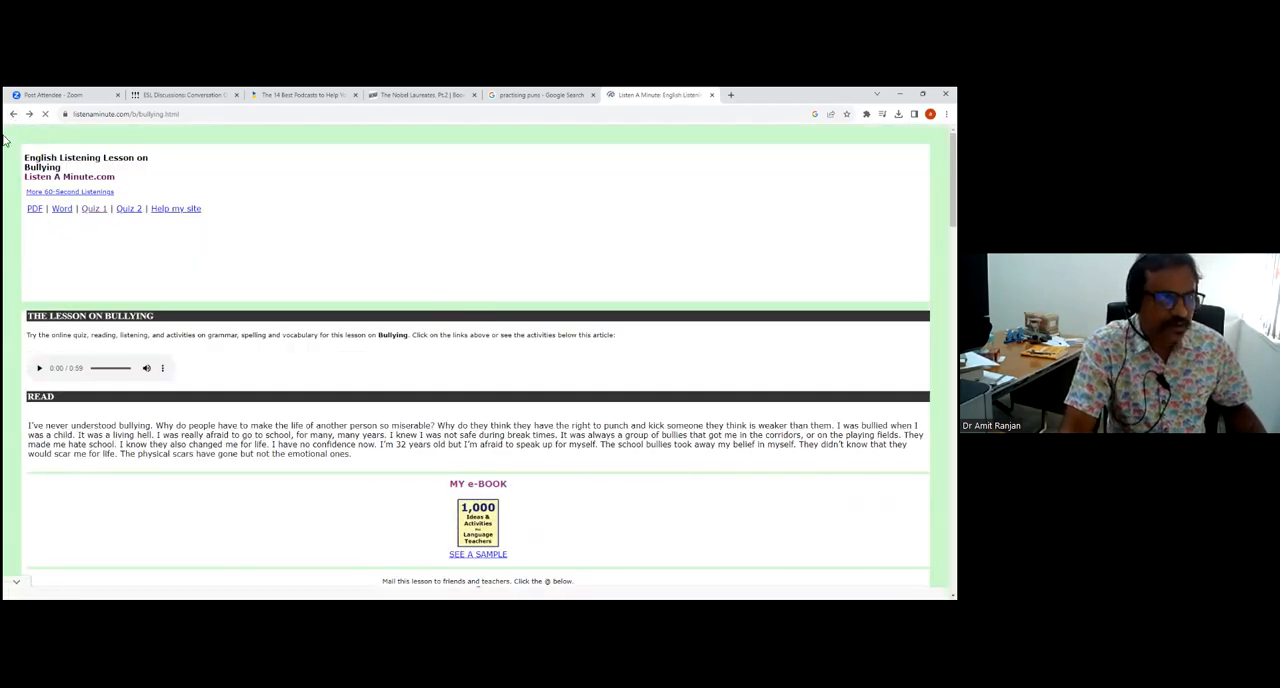
left_click(13, 114)
scroll(529, 346, "down", 2)
scroll(529, 346, "down", 2)
scroll(529, 346, "down", 2)
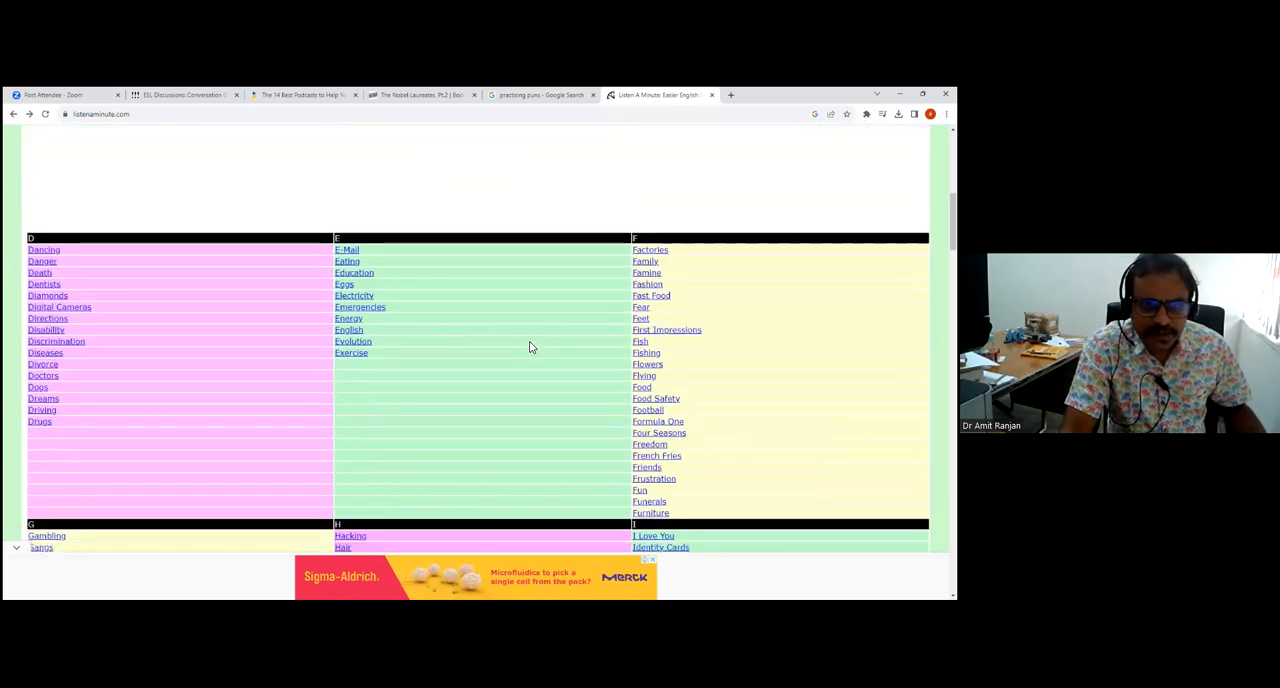
scroll(529, 346, "down", 1)
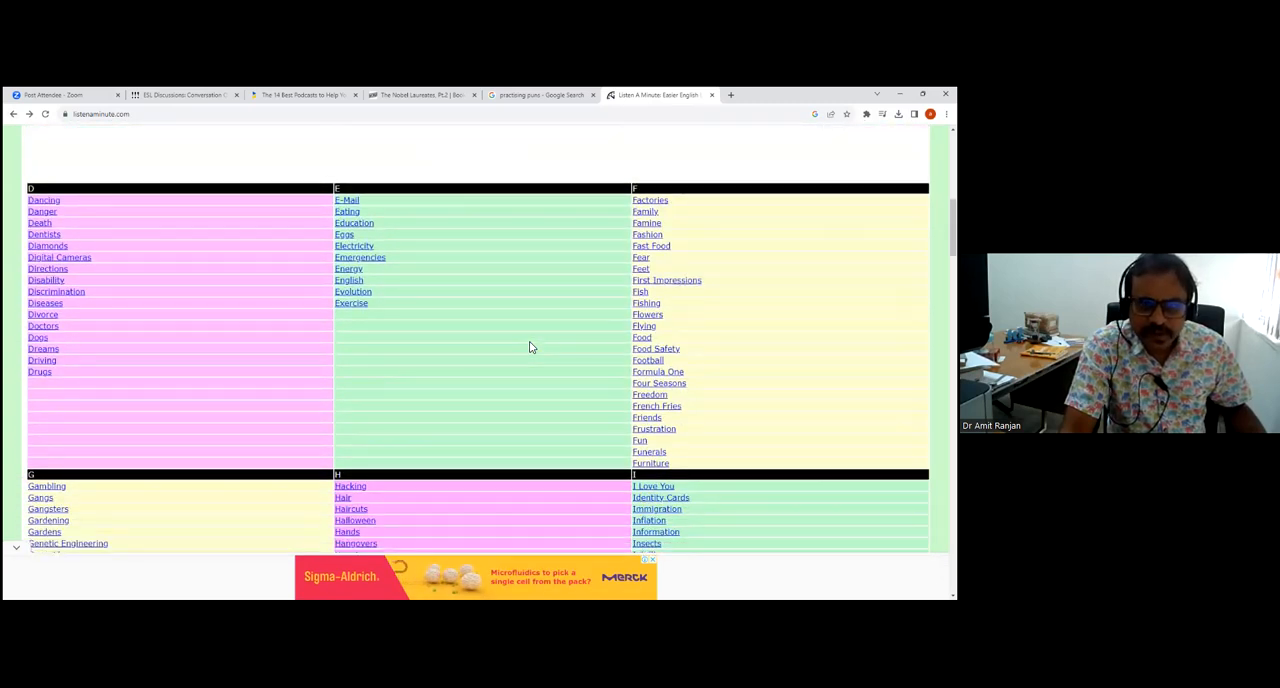
scroll(529, 346, "down", 1)
scroll(531, 346, "up", 2)
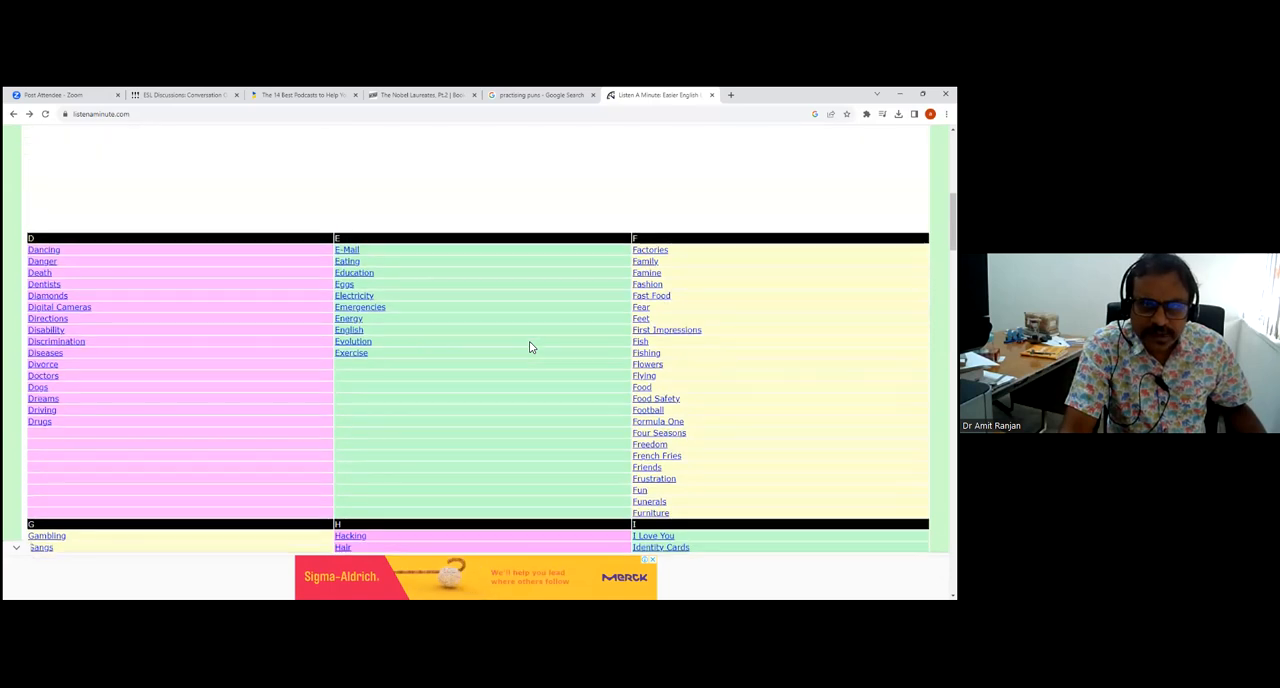
scroll(531, 346, "down", 1)
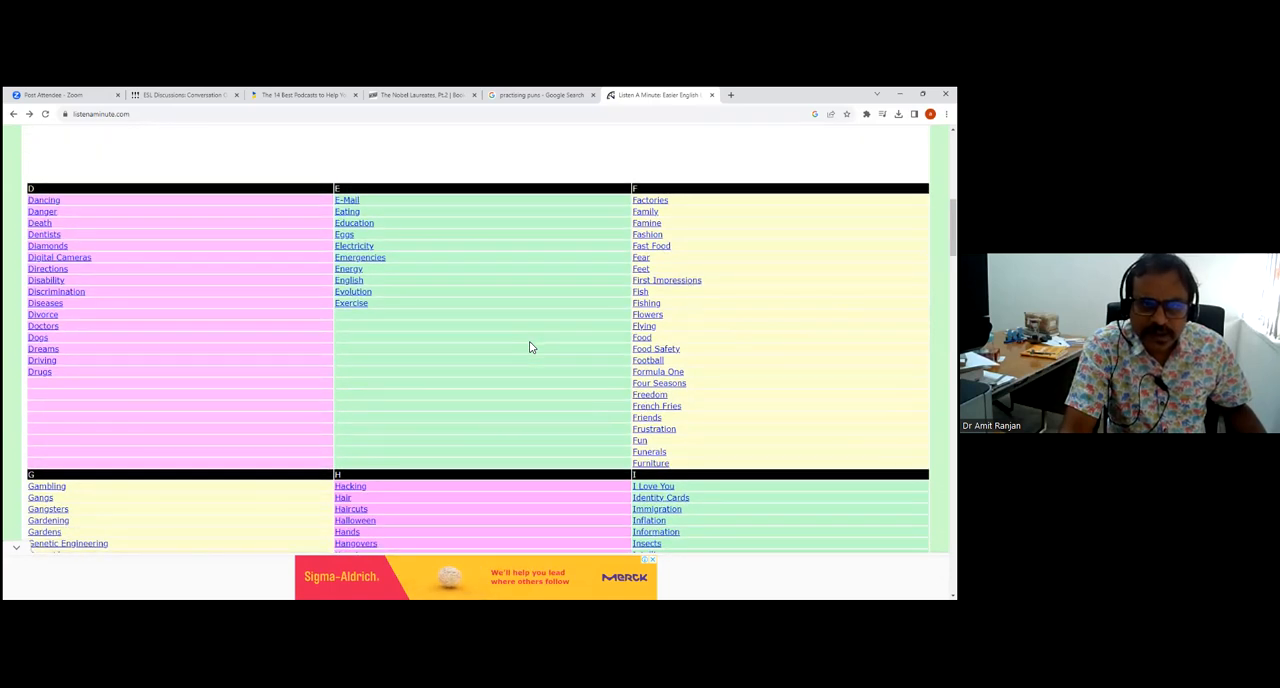
scroll(531, 347, "down", 4)
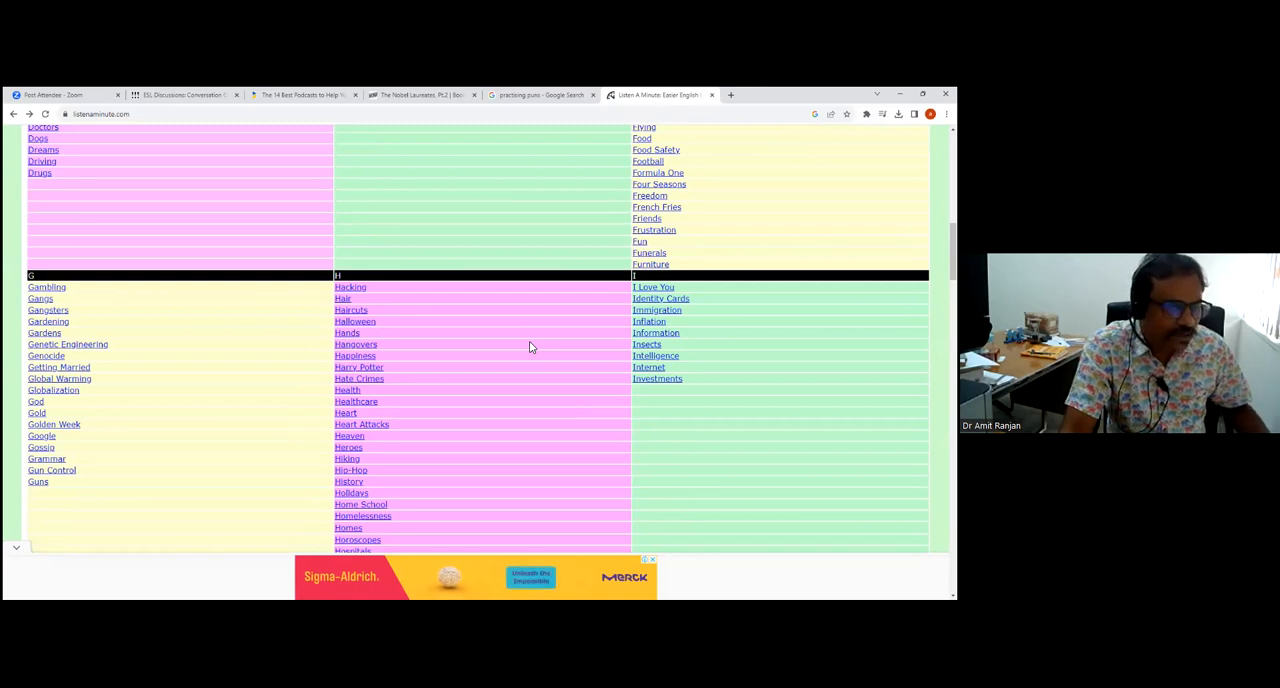
scroll(531, 346, "down", 1)
scroll(531, 346, "down", 4)
scroll(531, 347, "down", 2)
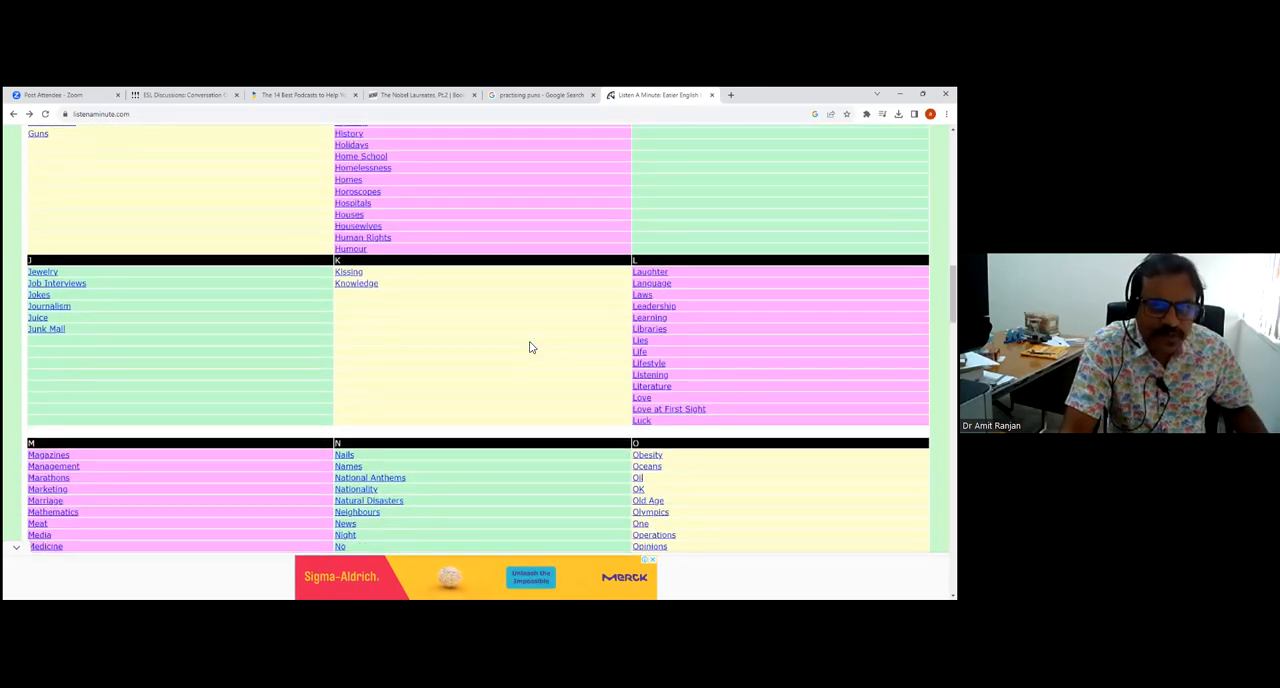
scroll(531, 347, "down", 2)
scroll(531, 347, "down", 1)
scroll(531, 347, "down", 1)
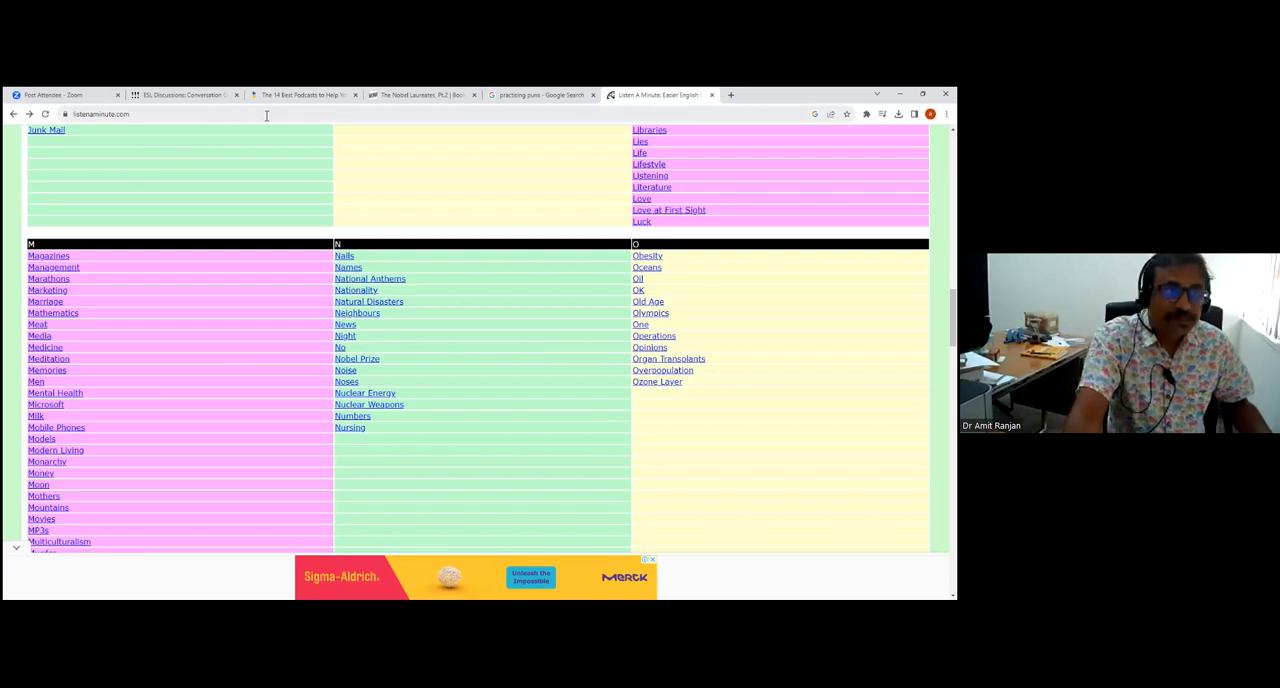
Run a Google search for 'kcrw bookworm' from the address bar.
left_click(174, 115)
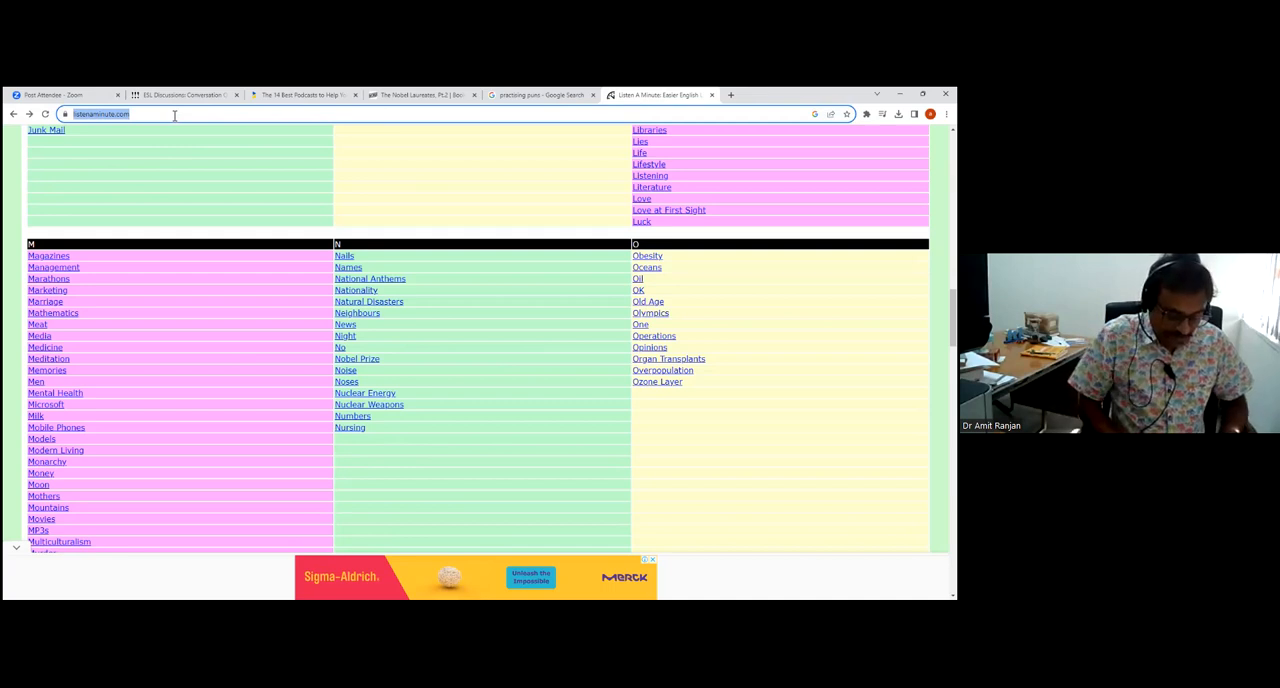
type("kcrw")
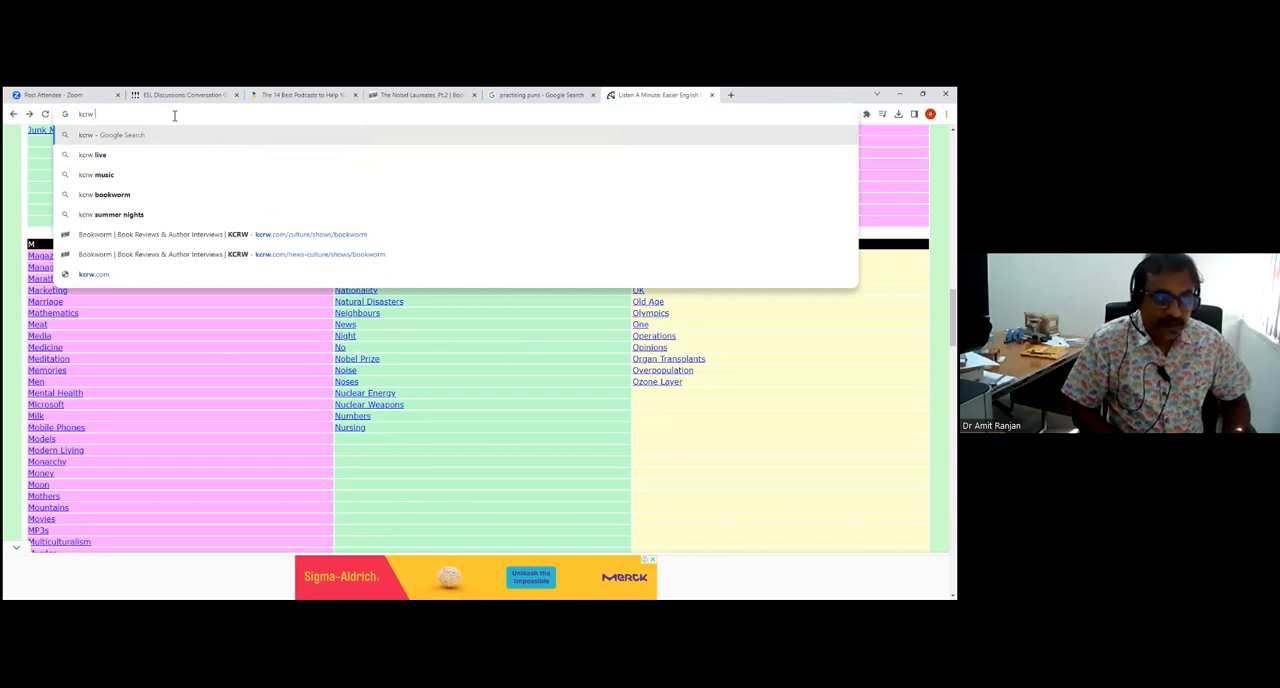
type("bookw")
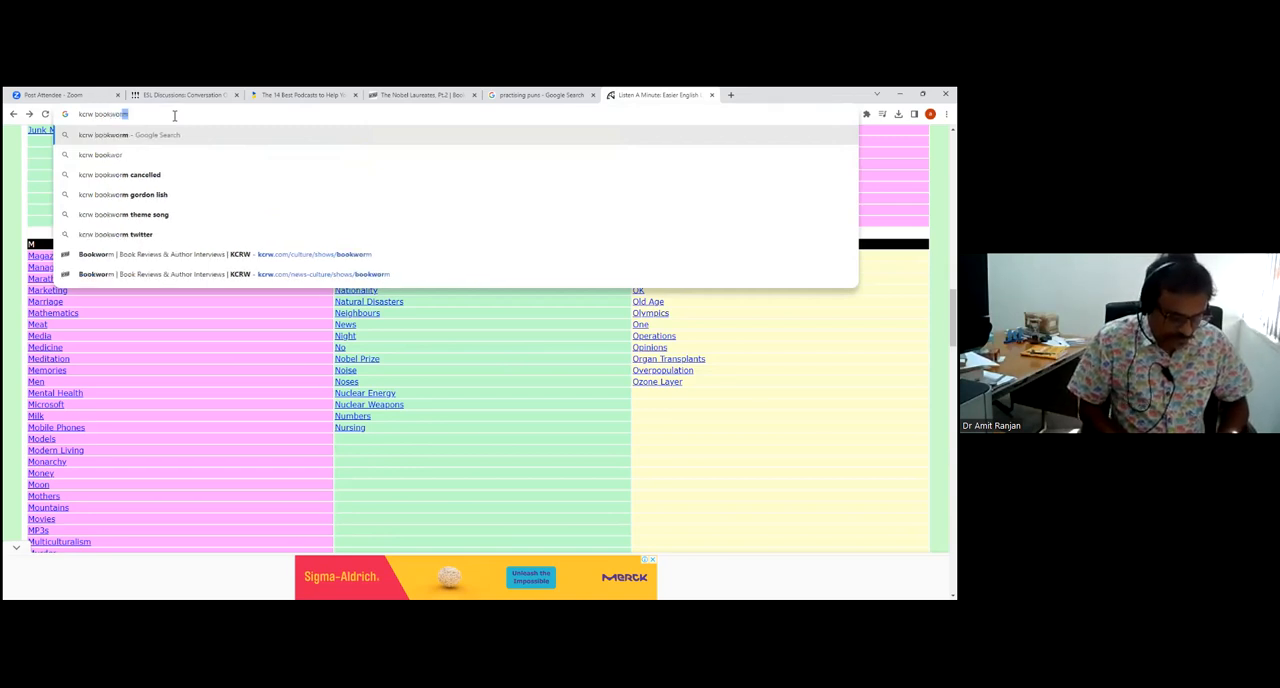
type("orm")
key("Return")
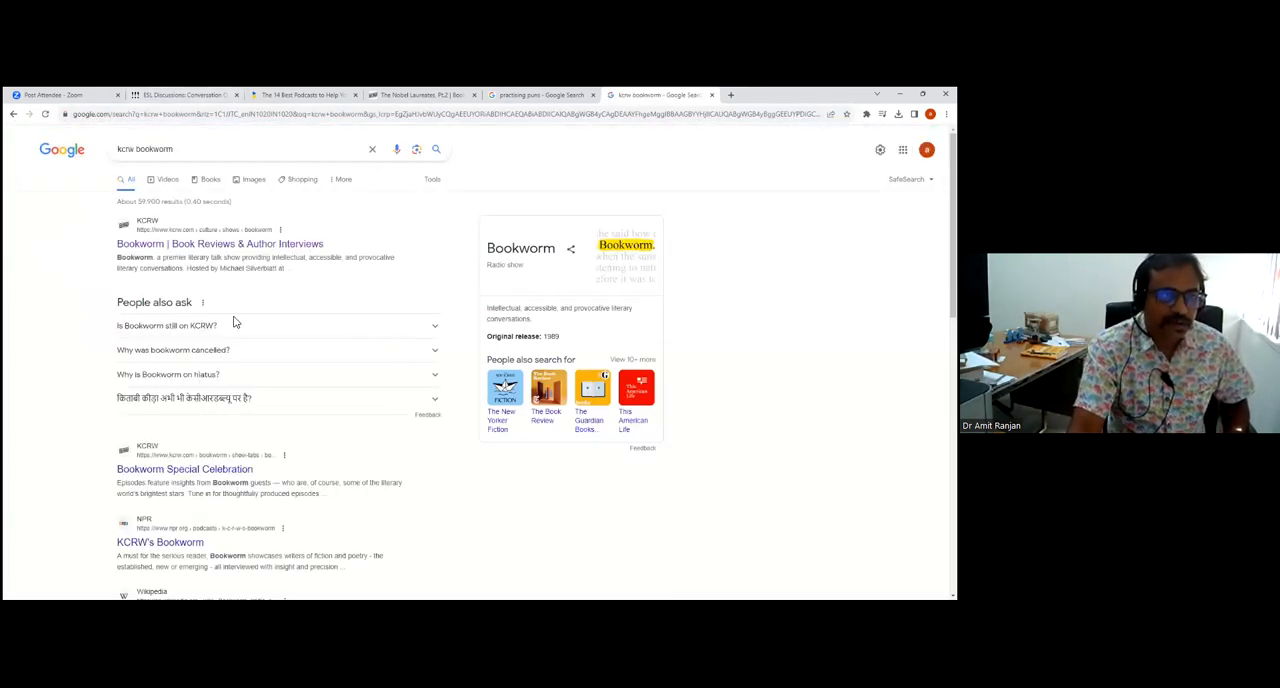
Go to the Bookworm show page and load more of its episodes.
left_click(246, 249)
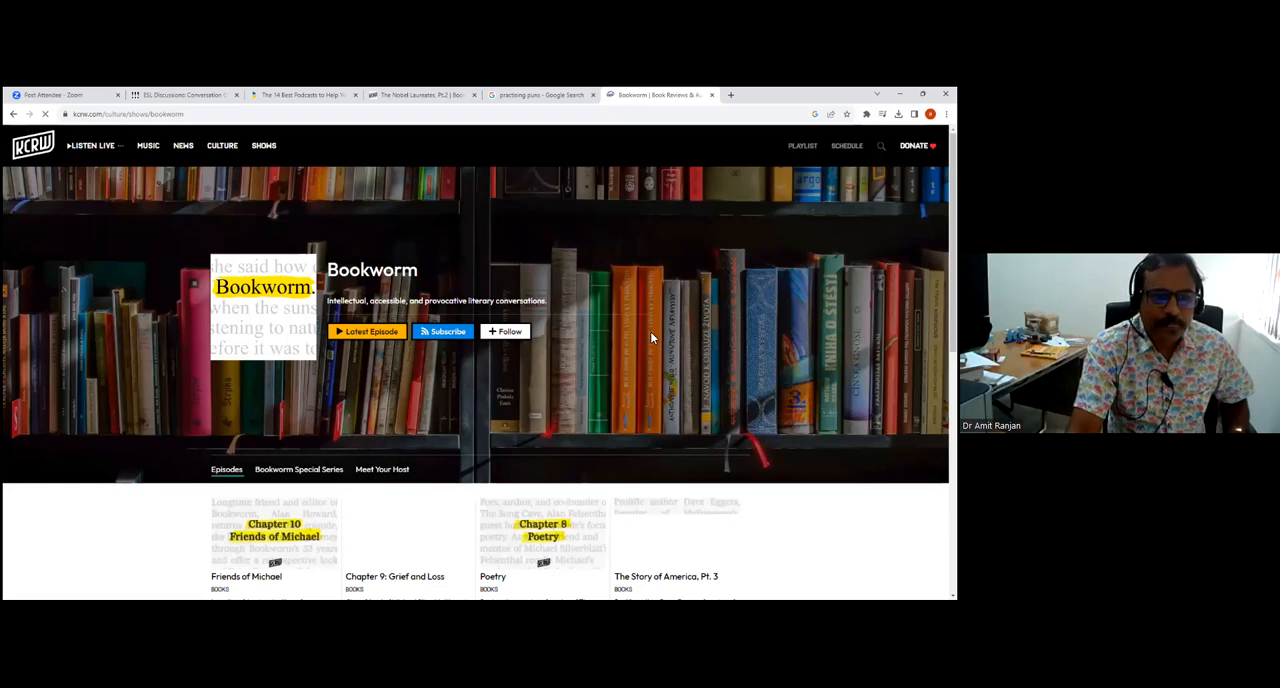
scroll(650, 331, "down", 3)
scroll(650, 337, "down", 2)
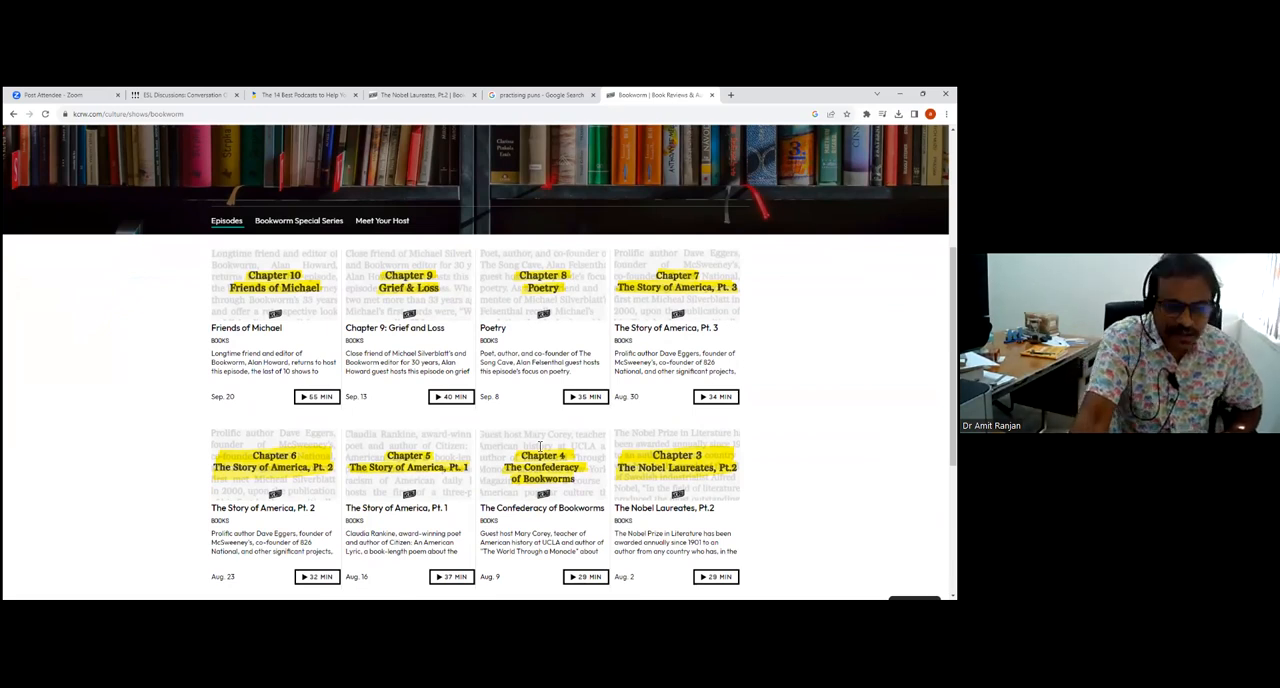
scroll(572, 405, "down", 3)
left_click(475, 389)
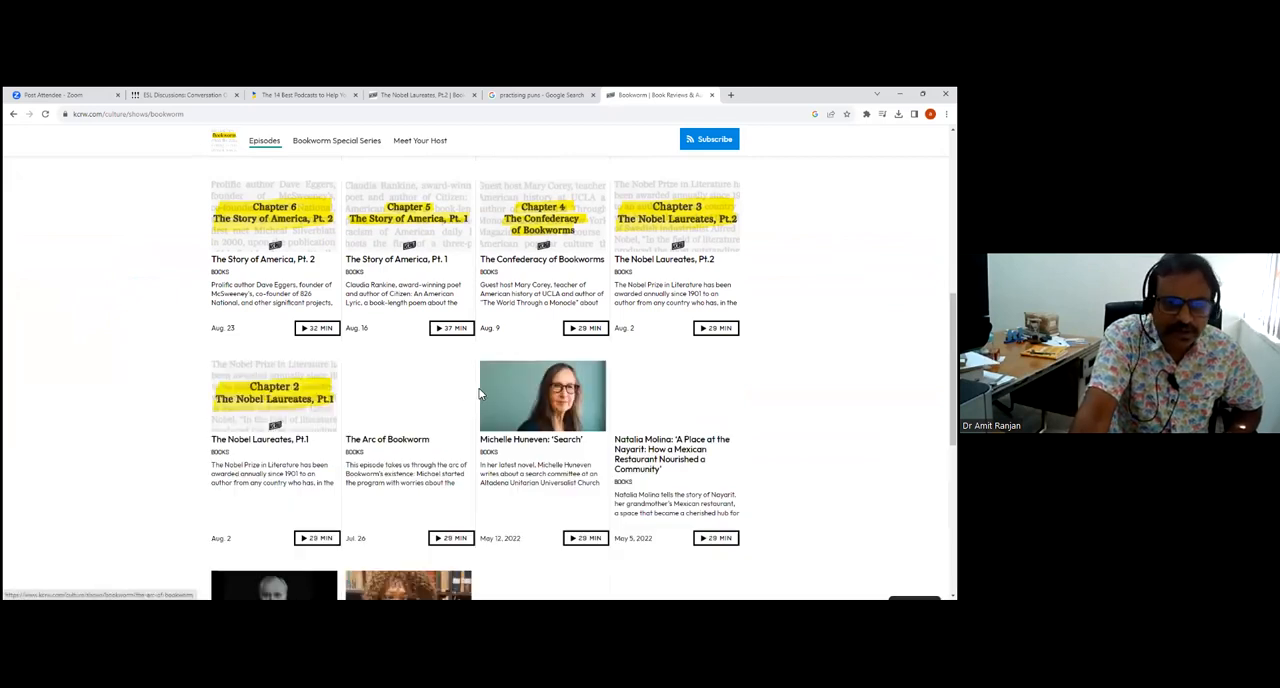
scroll(580, 410, "down", 1)
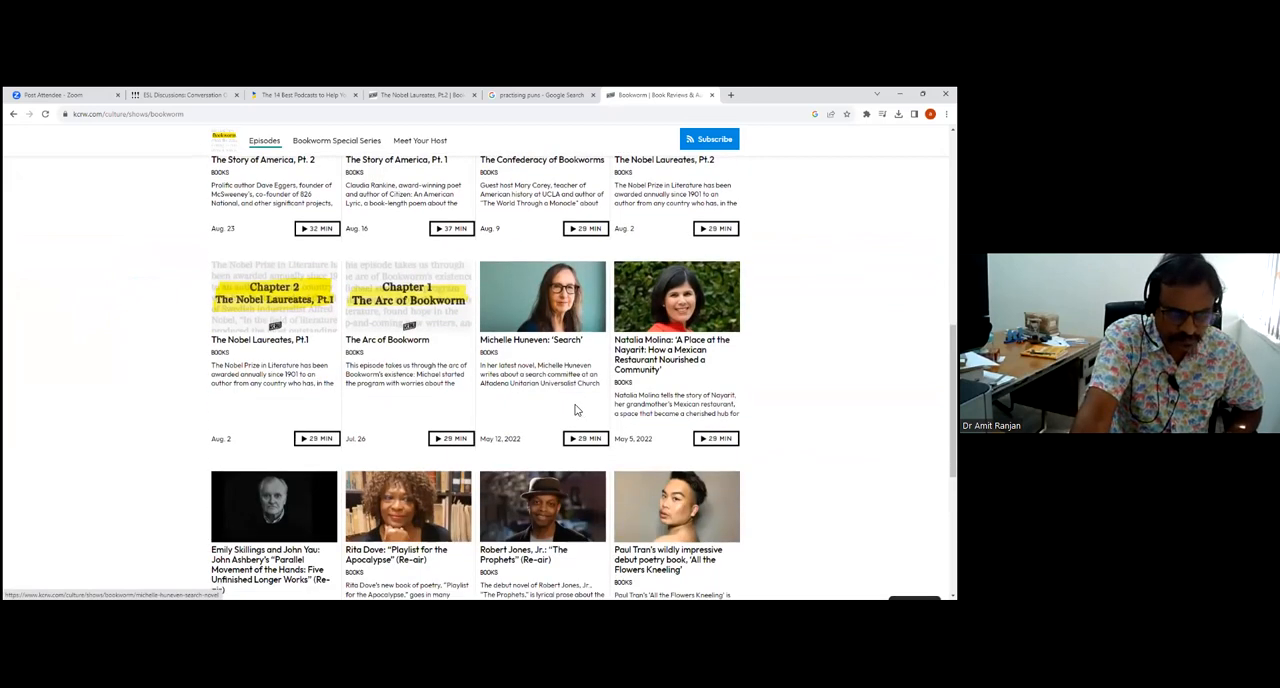
View the Bookworm episode 'The Nobel Laureates, Pt.1' with its listen option and description.
left_click(283, 348)
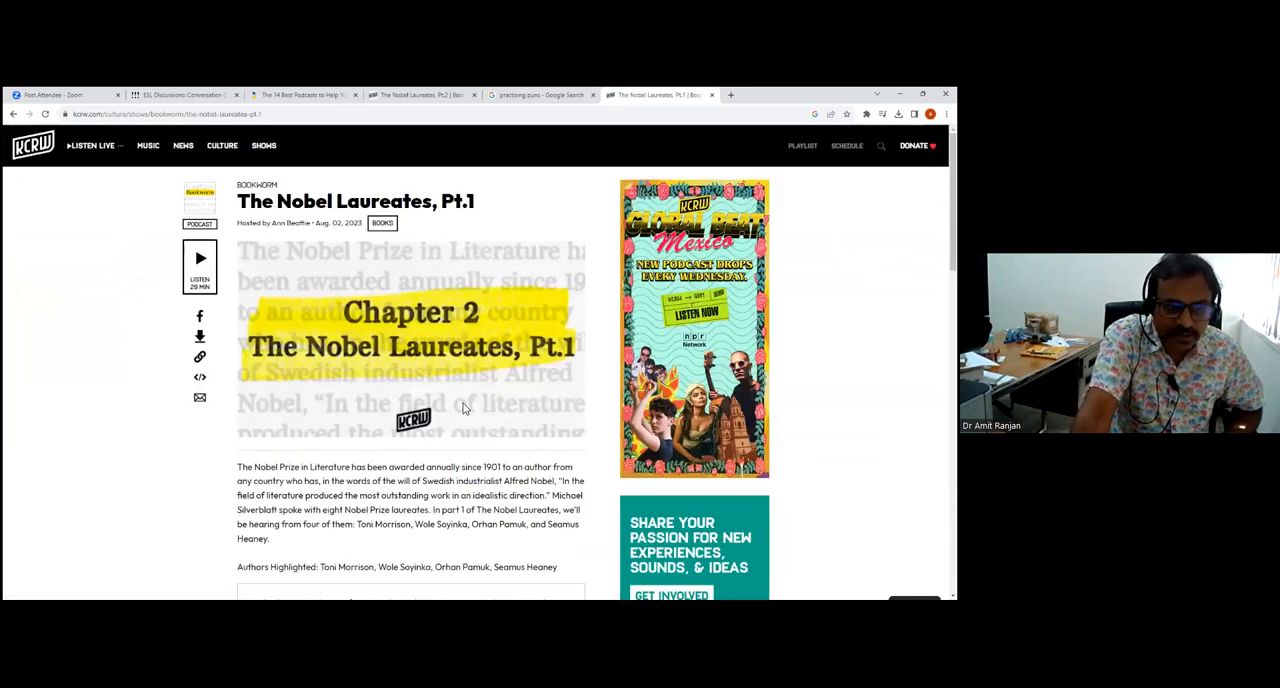
scroll(534, 441, "down", 2)
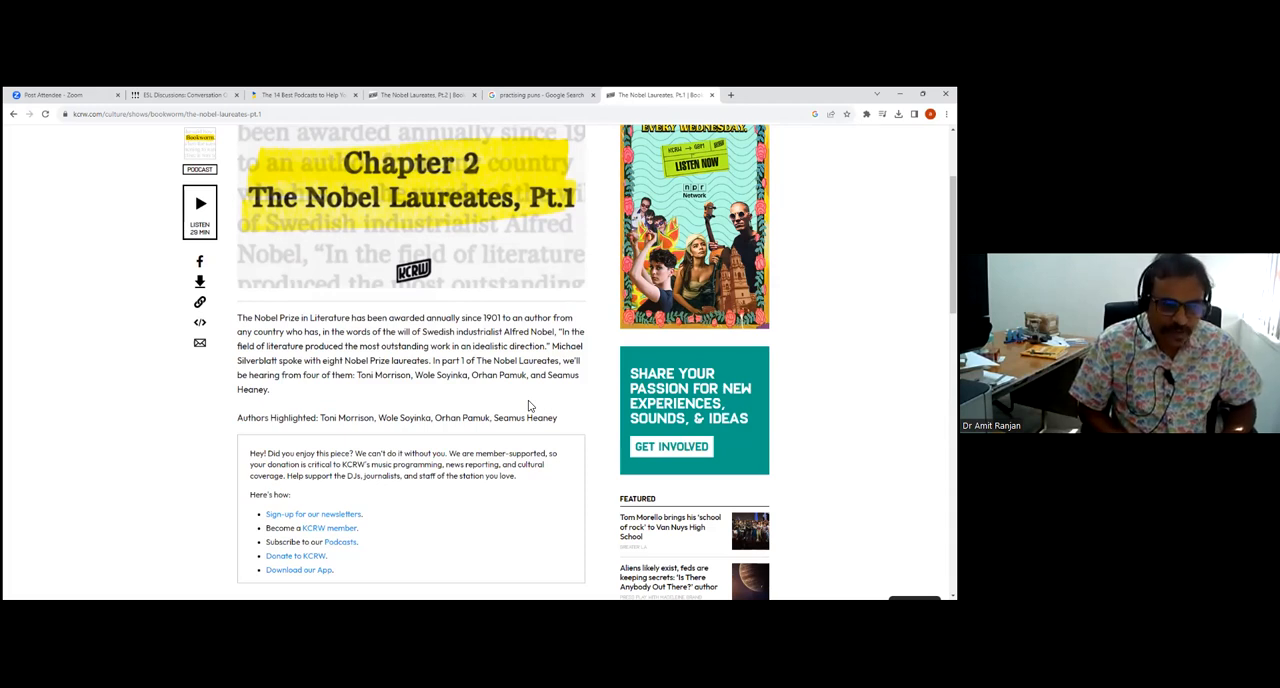
scroll(513, 411, "down", 3)
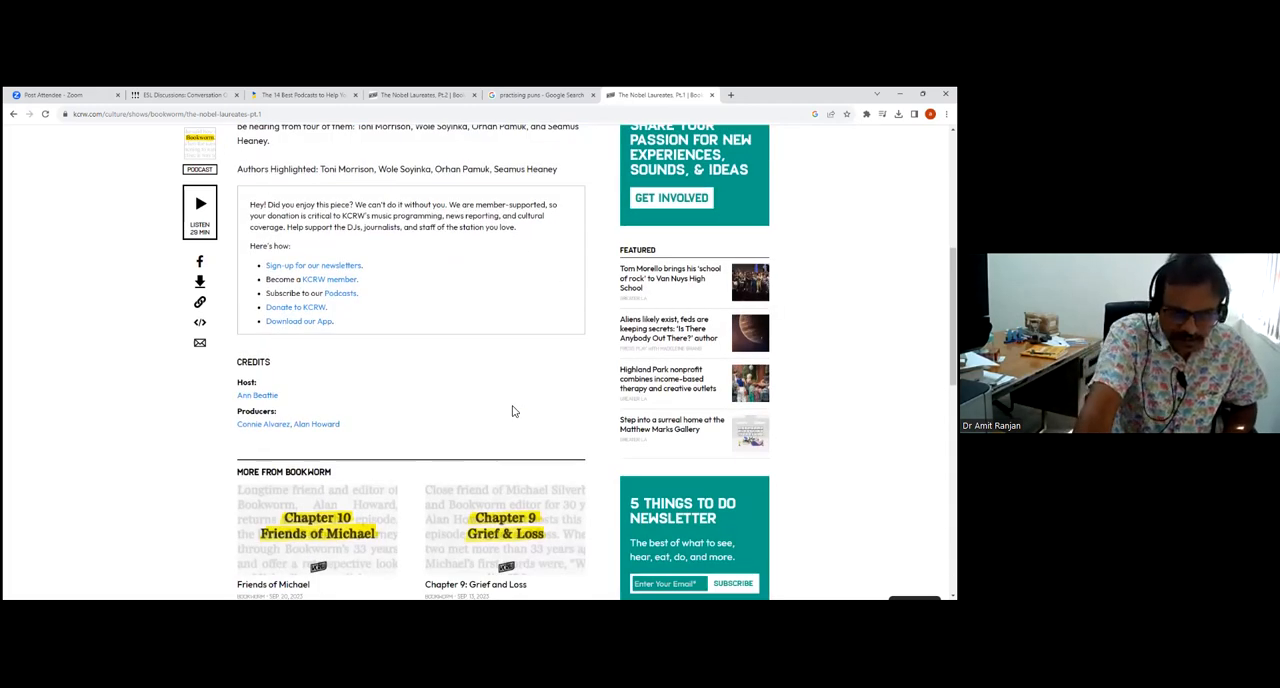
scroll(513, 411, "down", 1)
scroll(513, 411, "down", 2)
scroll(513, 411, "down", 1)
scroll(513, 411, "down", 1)
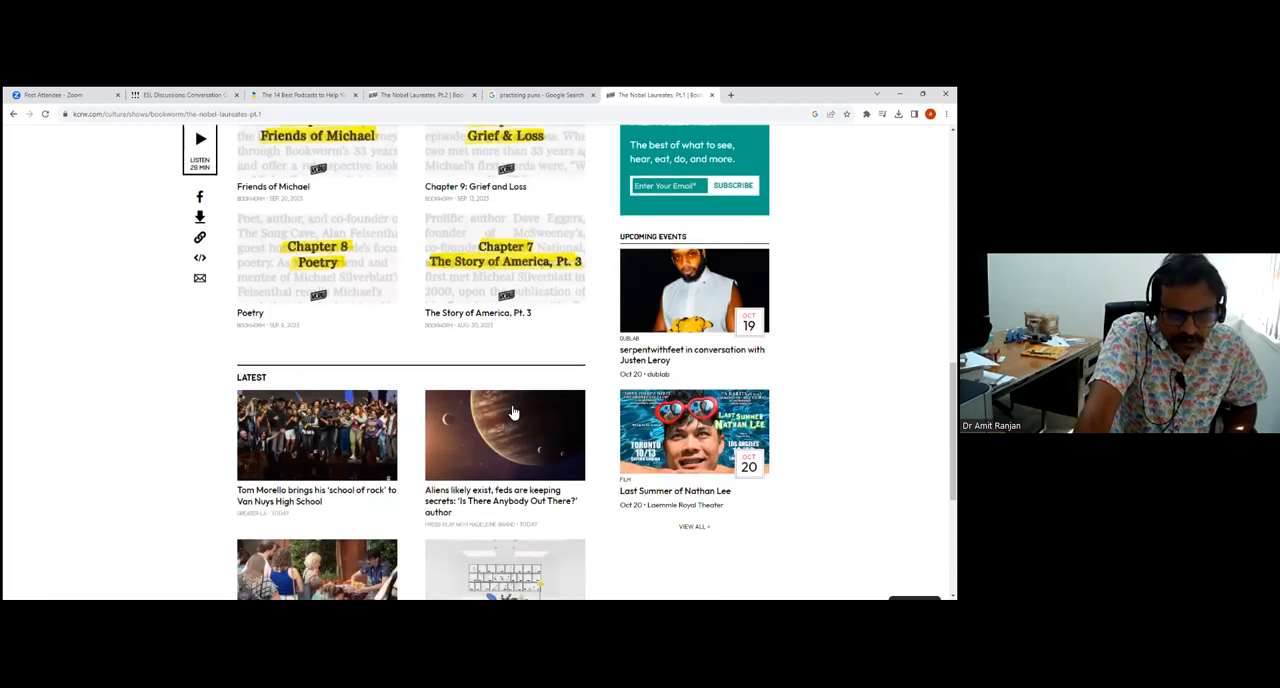
scroll(513, 411, "down", 1)
scroll(513, 411, "down", 2)
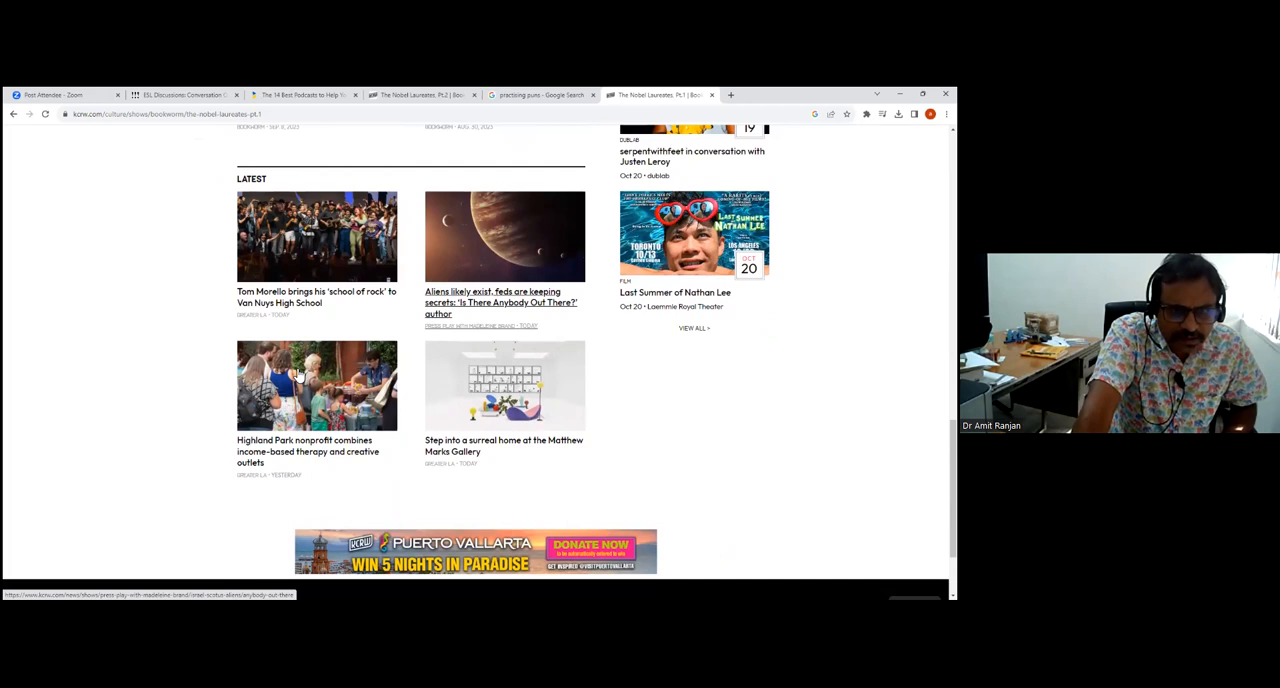
scroll(298, 373, "up", 1)
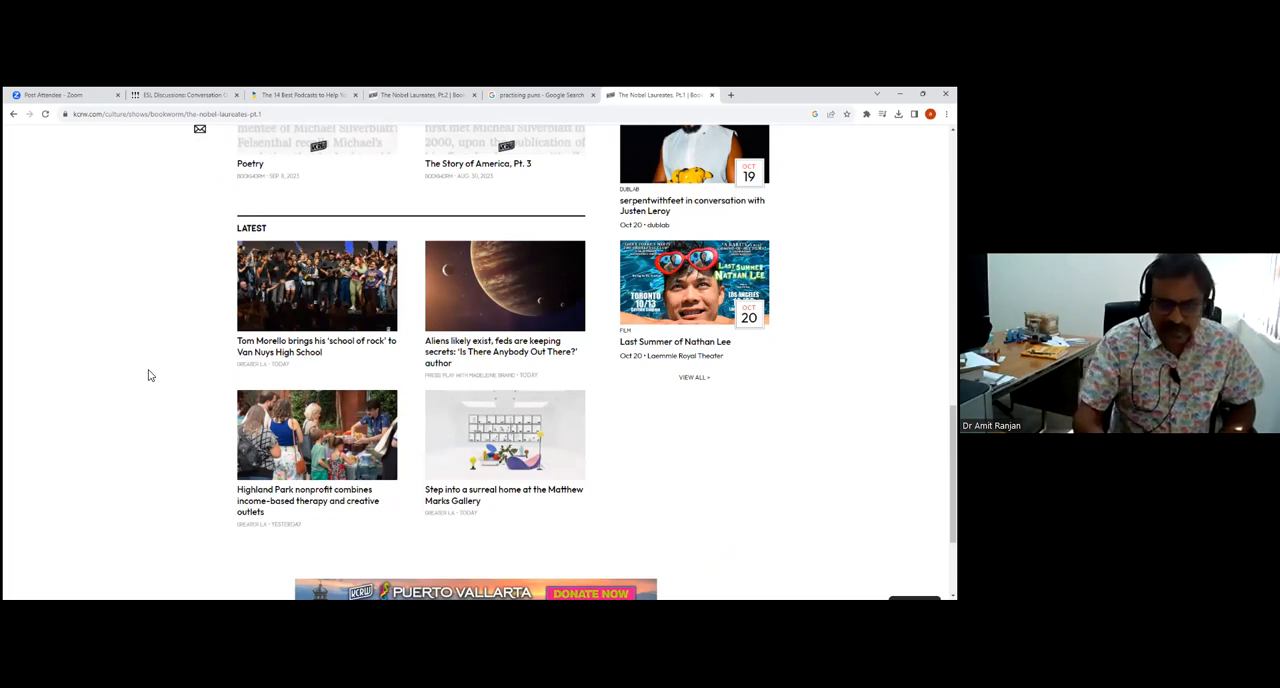
scroll(325, 455, "down", 2)
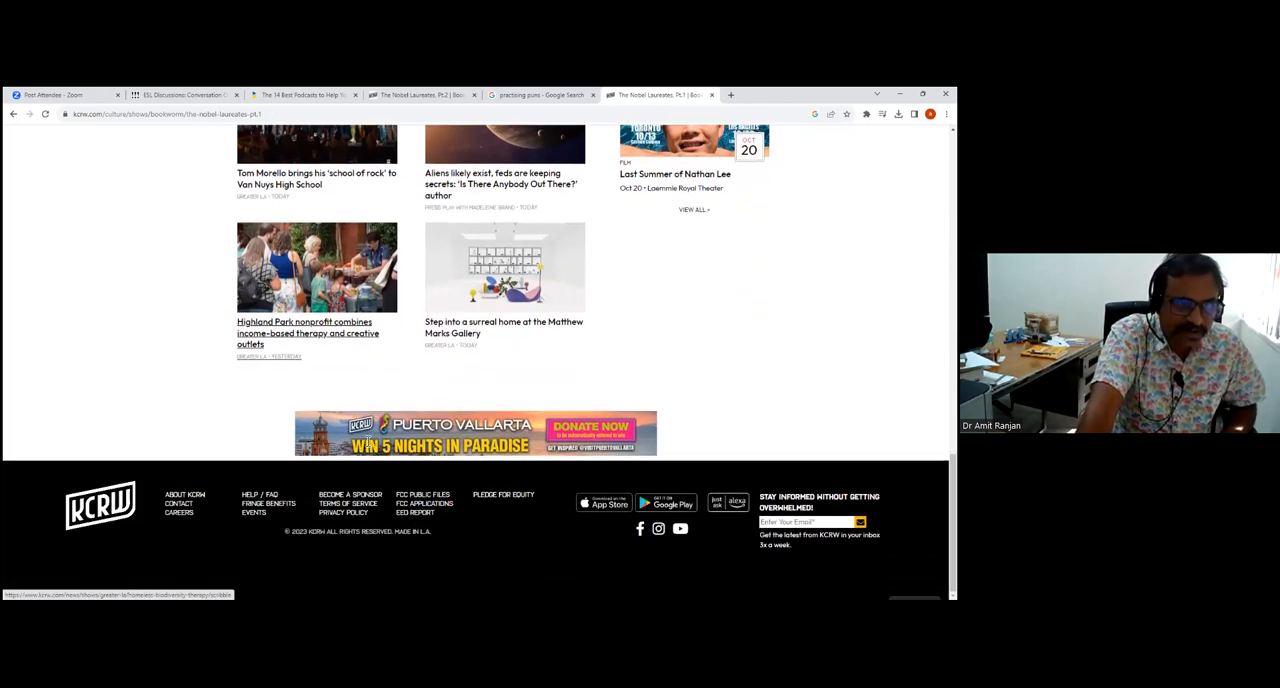
scroll(366, 440, "up", 15)
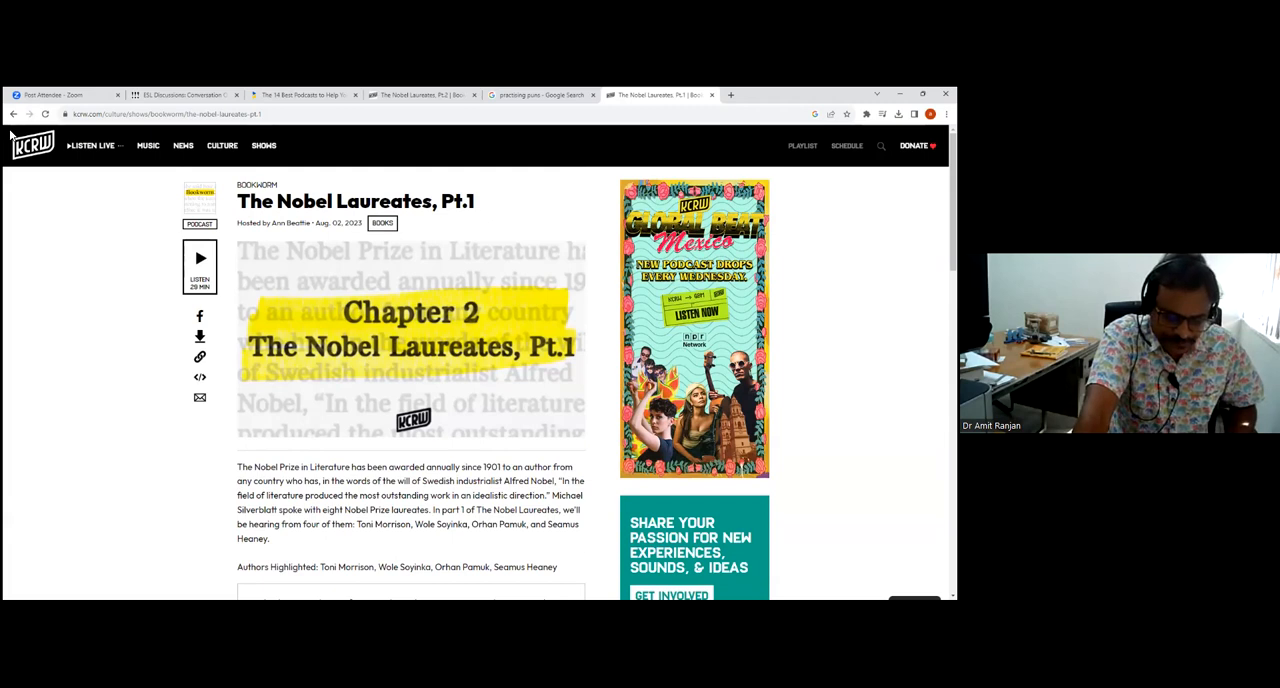
Search the web for radio 4 podcasts to reach the In Our Time podcast tiles.
left_click(130, 114)
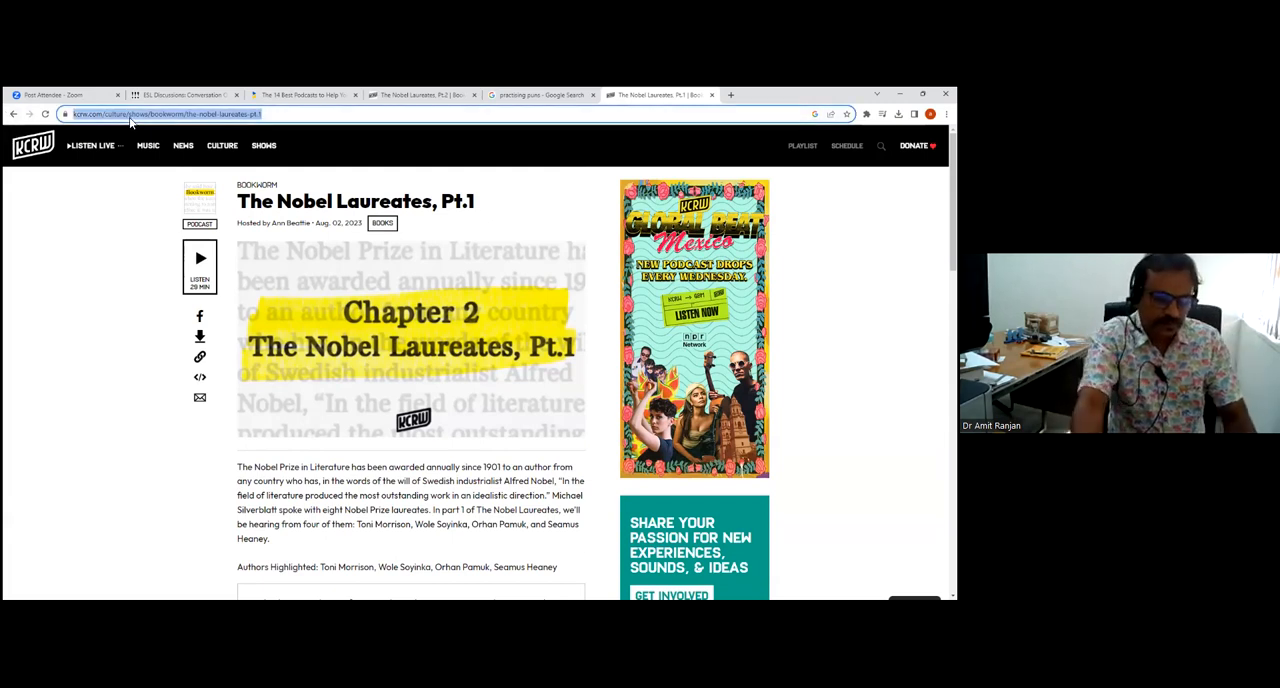
type("rad")
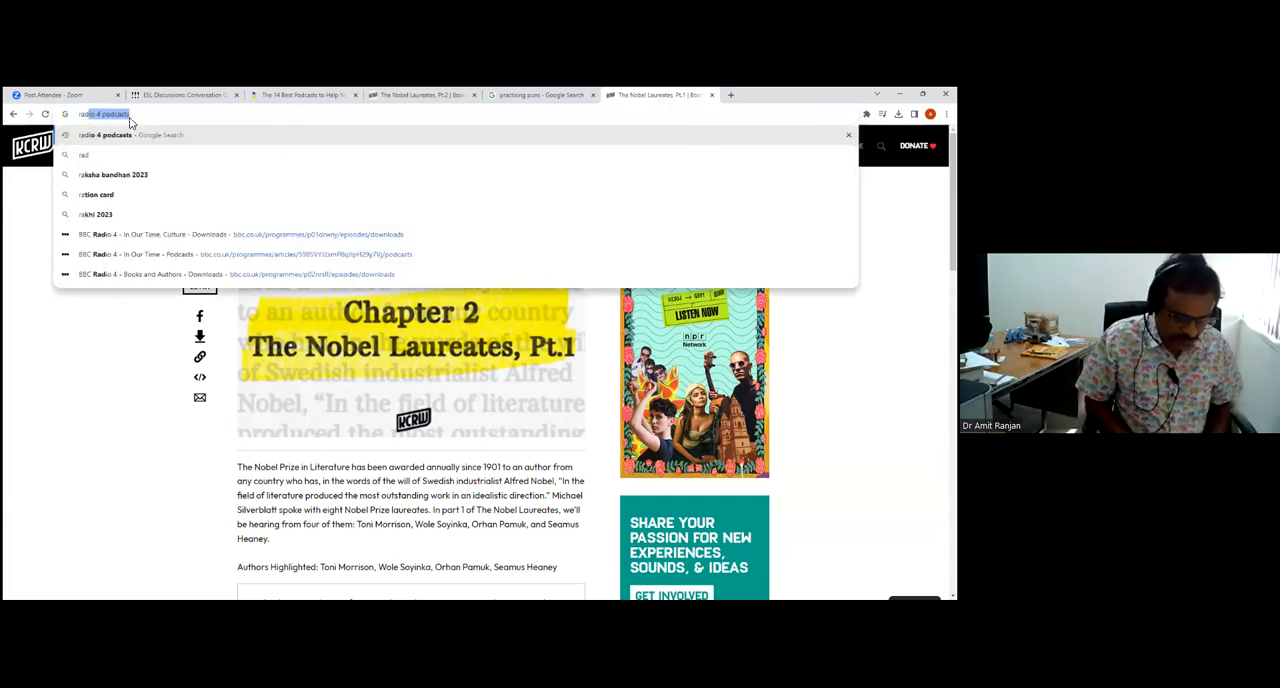
type("io")
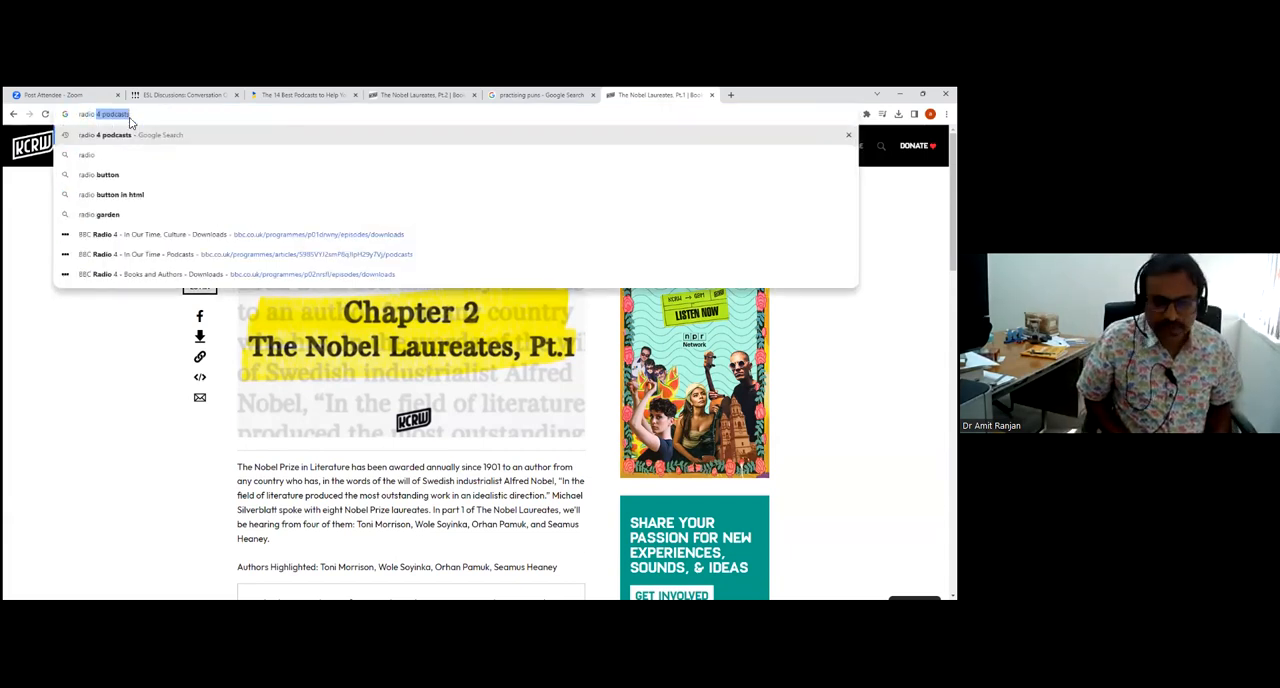
key("Return")
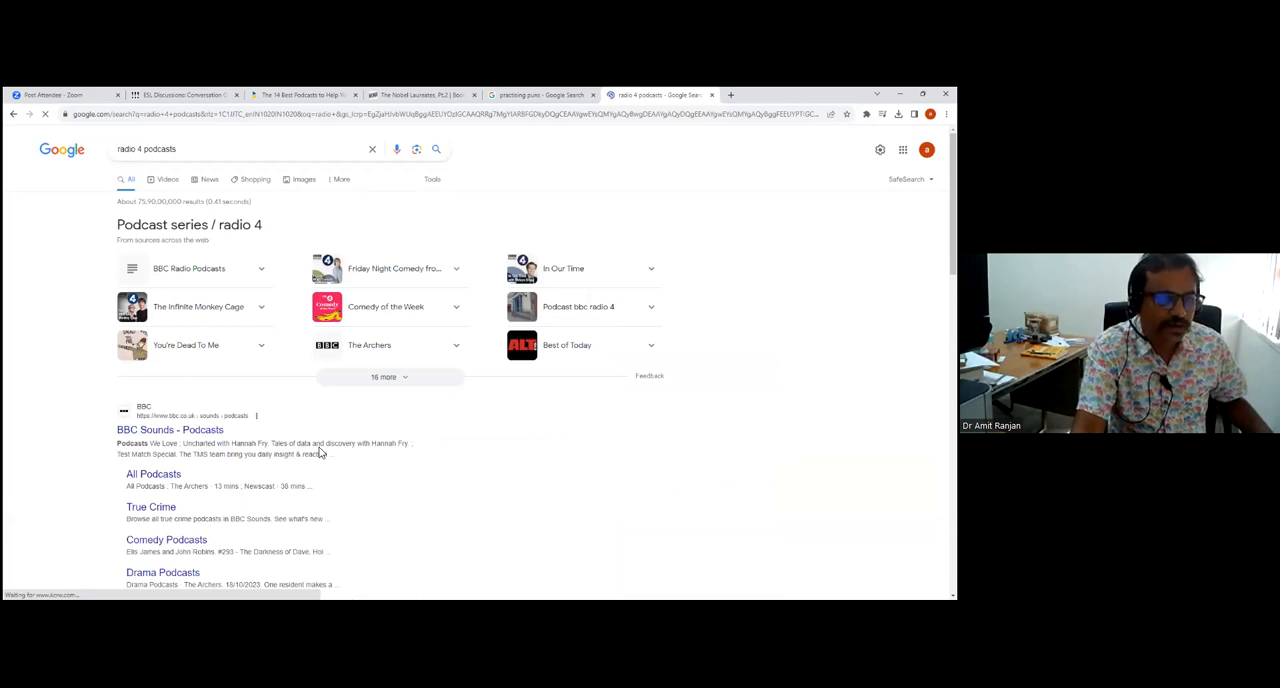
scroll(432, 462, "down", 2)
scroll(451, 443, "down", 2)
scroll(460, 437, "down", 2)
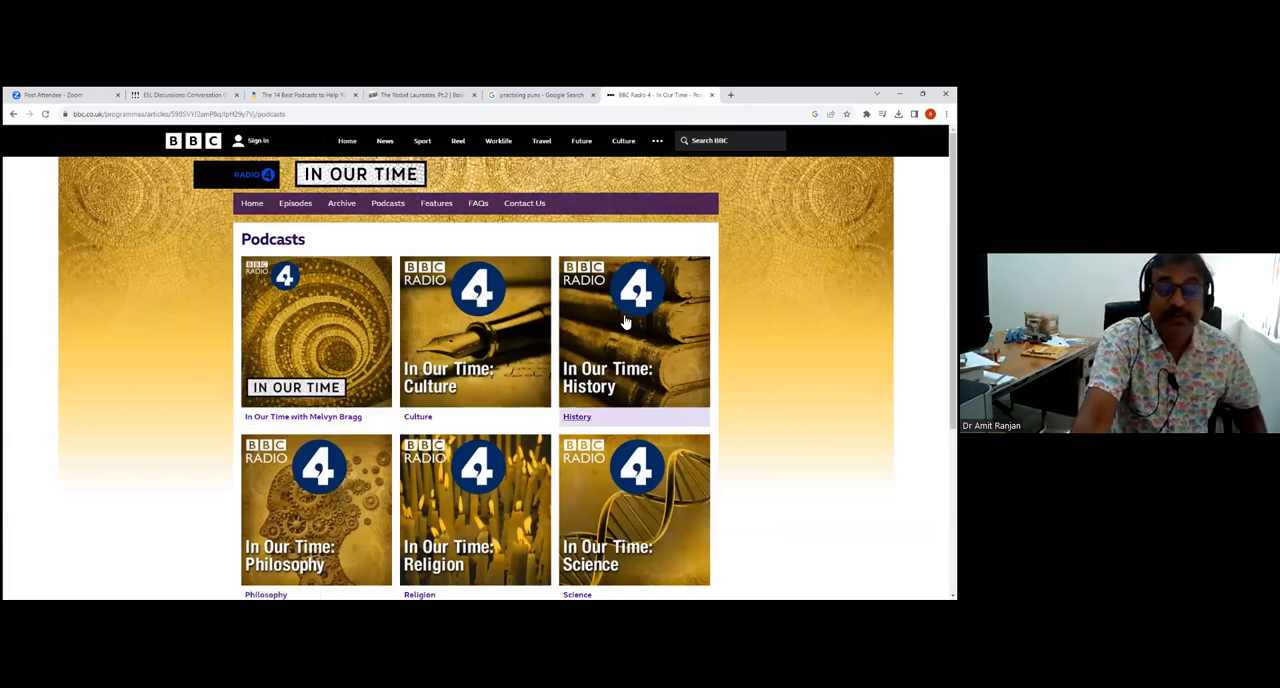
scroll(480, 360, "down", 1)
scroll(476, 360, "down", 1)
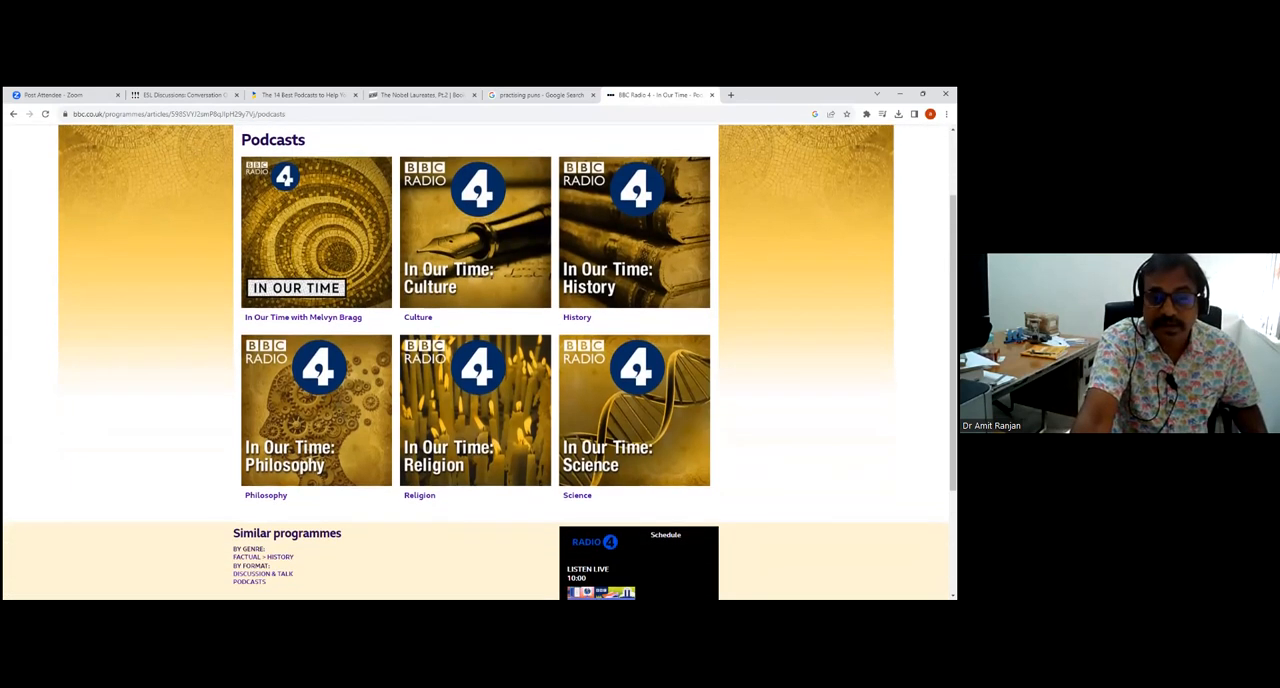
scroll(476, 360, "down", 2)
scroll(476, 360, "down", 2)
scroll(429, 272, "up", 1)
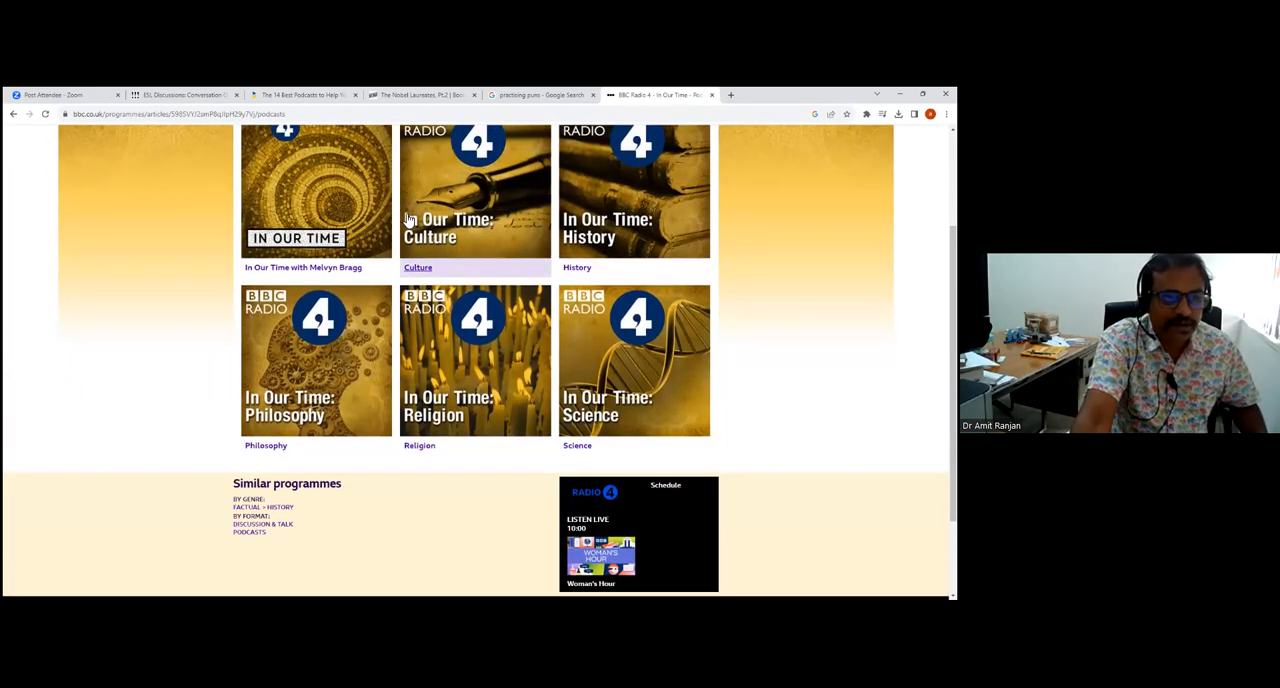
scroll(457, 327, "up", 1)
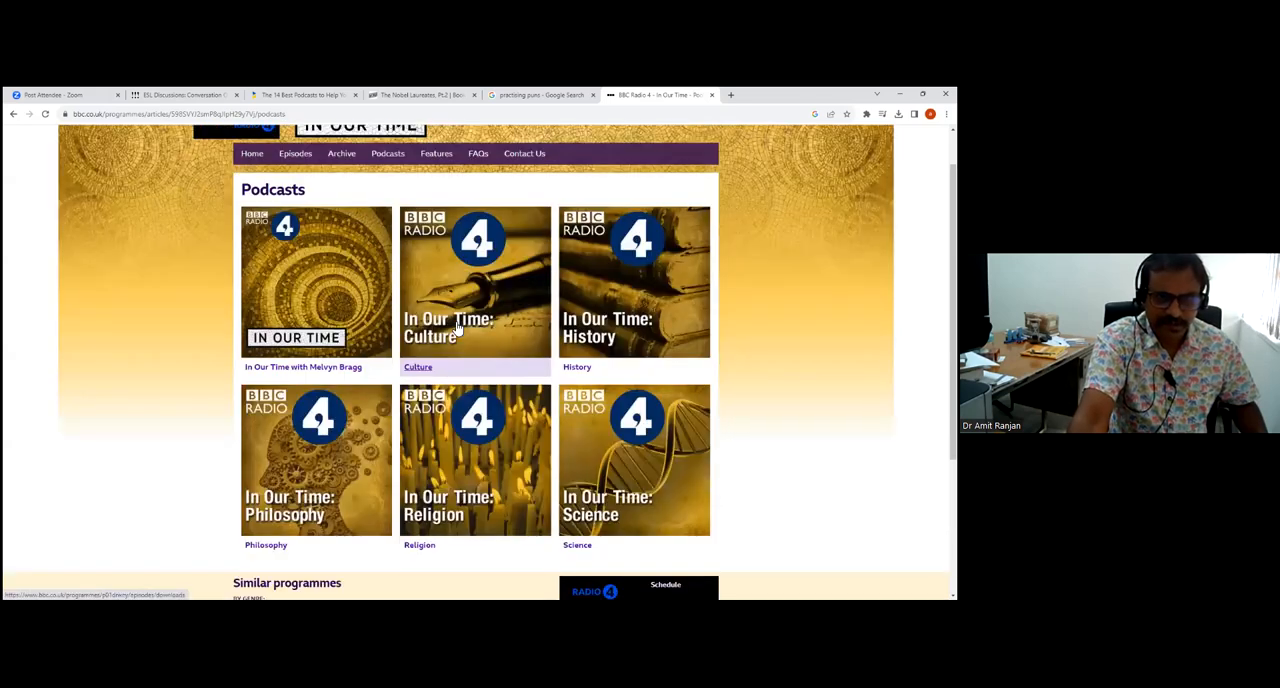
View the In Our Time Culture podcast's downloadable episodes list.
left_click(459, 328)
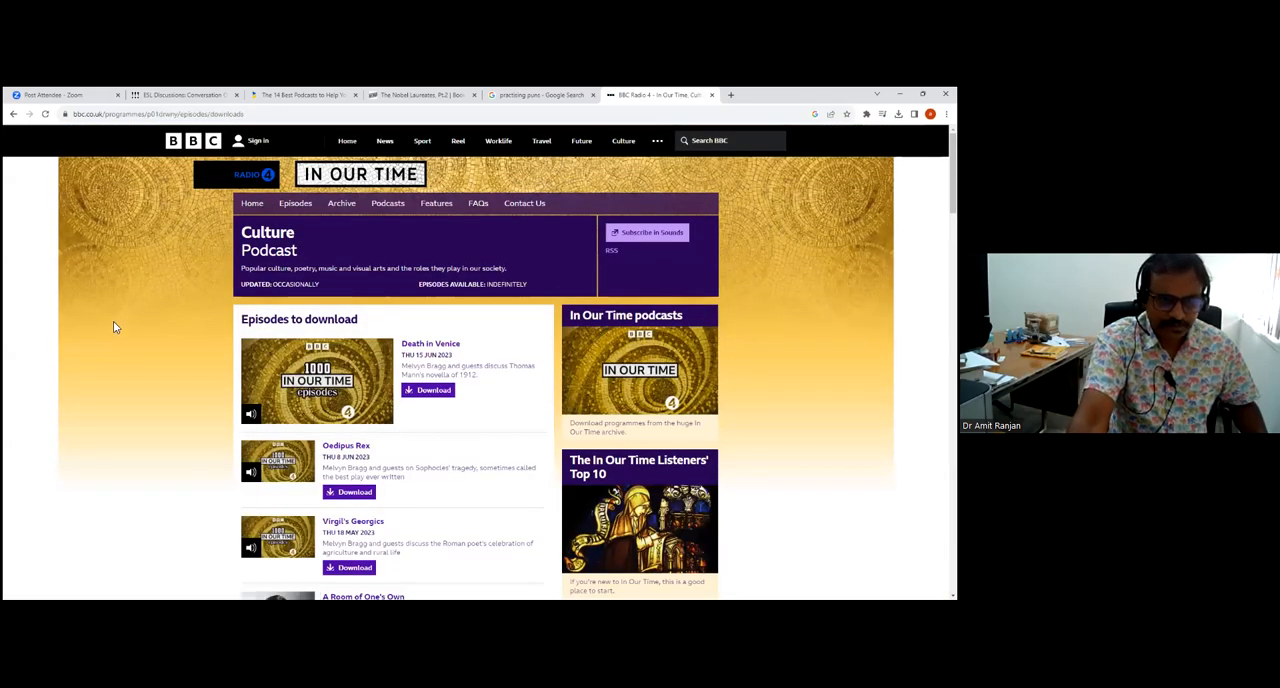
scroll(113, 327, "down", 1)
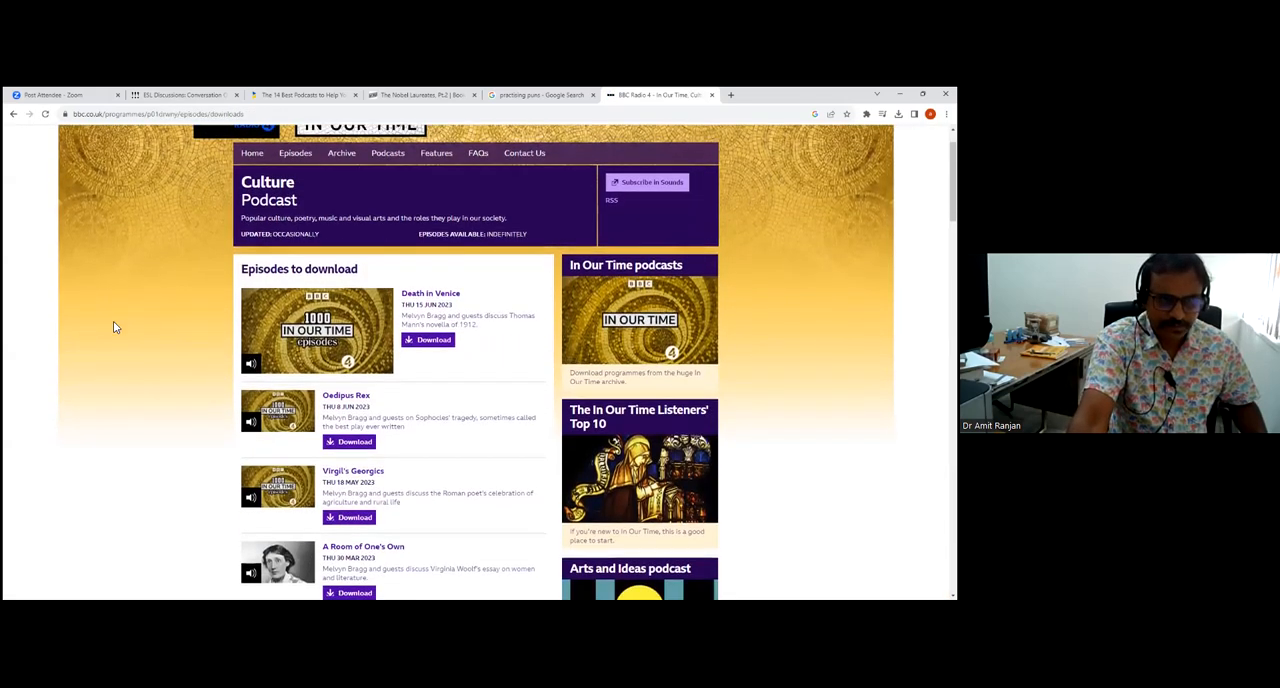
scroll(113, 327, "down", 1)
scroll(113, 327, "down", 1)
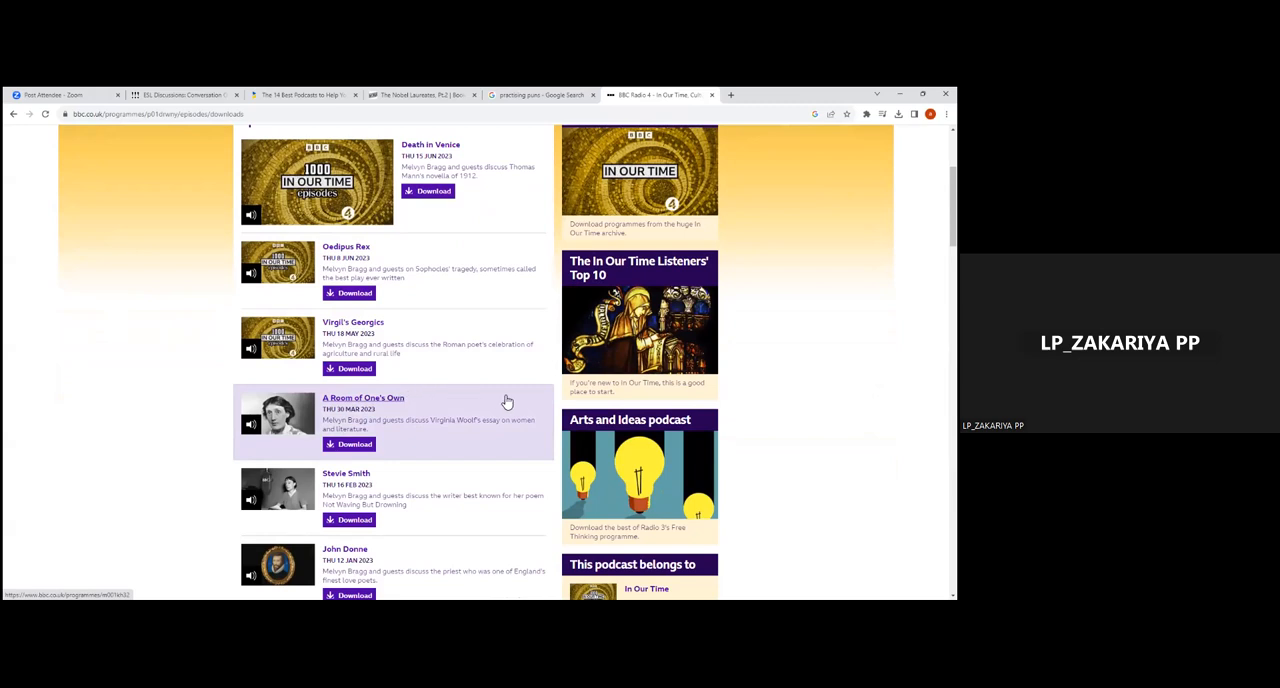
scroll(507, 401, "up", 2)
scroll(507, 401, "up", 2)
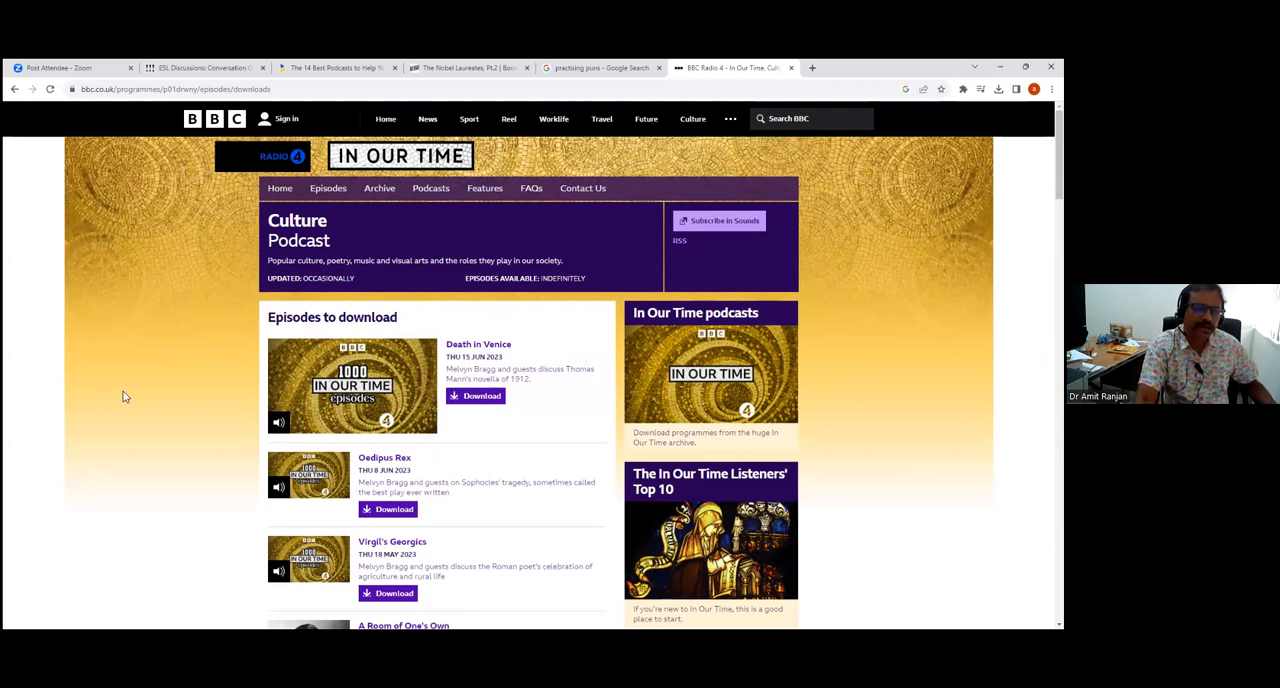
scroll(493, 526, "down", 3)
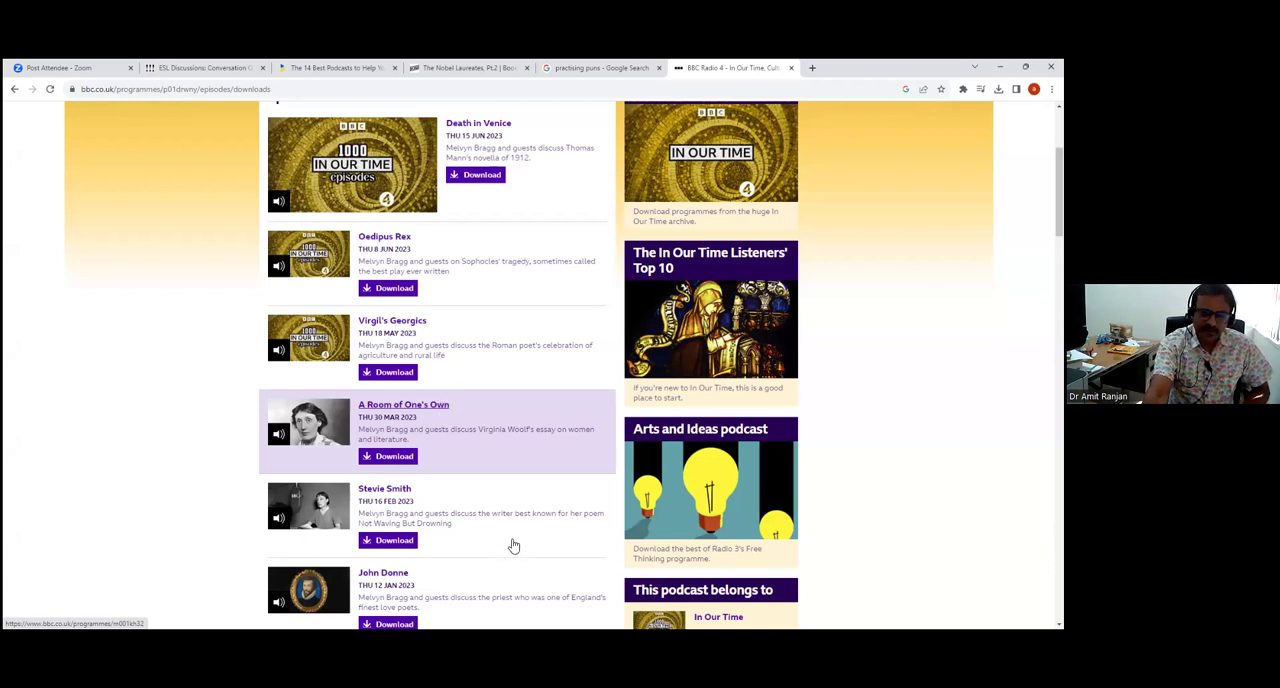
scroll(512, 550, "down", 2)
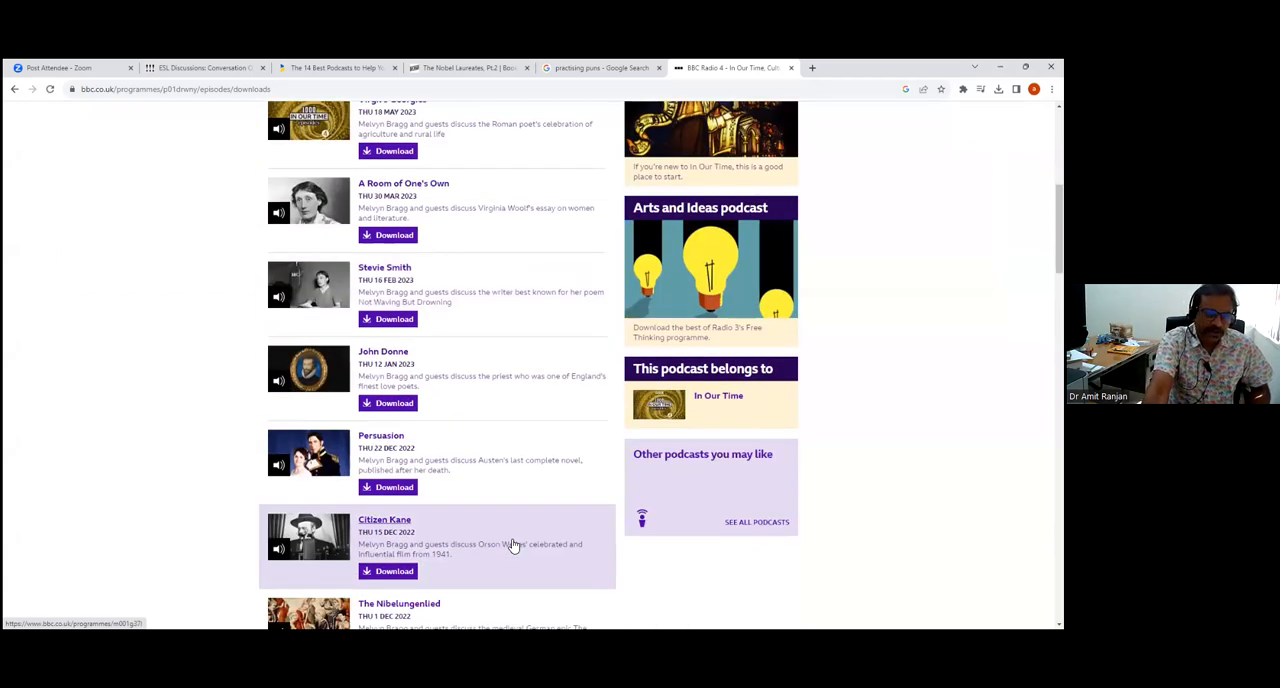
scroll(512, 545, "up", 2)
scroll(512, 545, "up", 1)
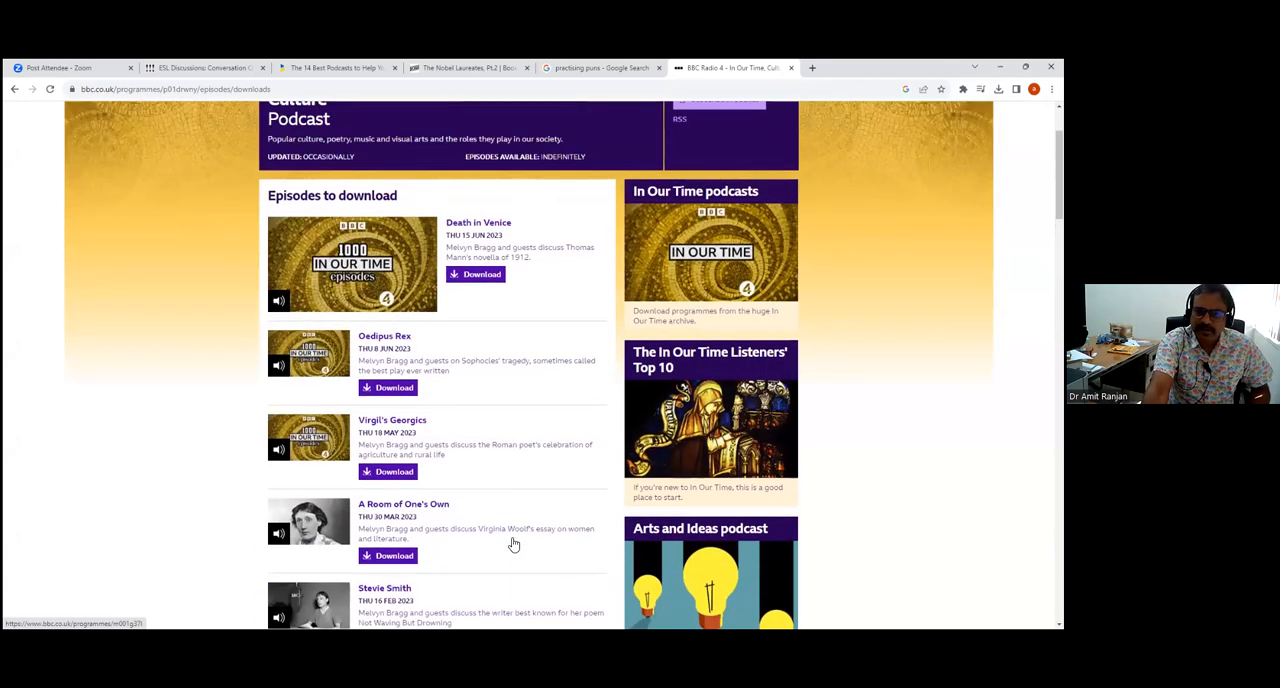
scroll(537, 419, "up", 1)
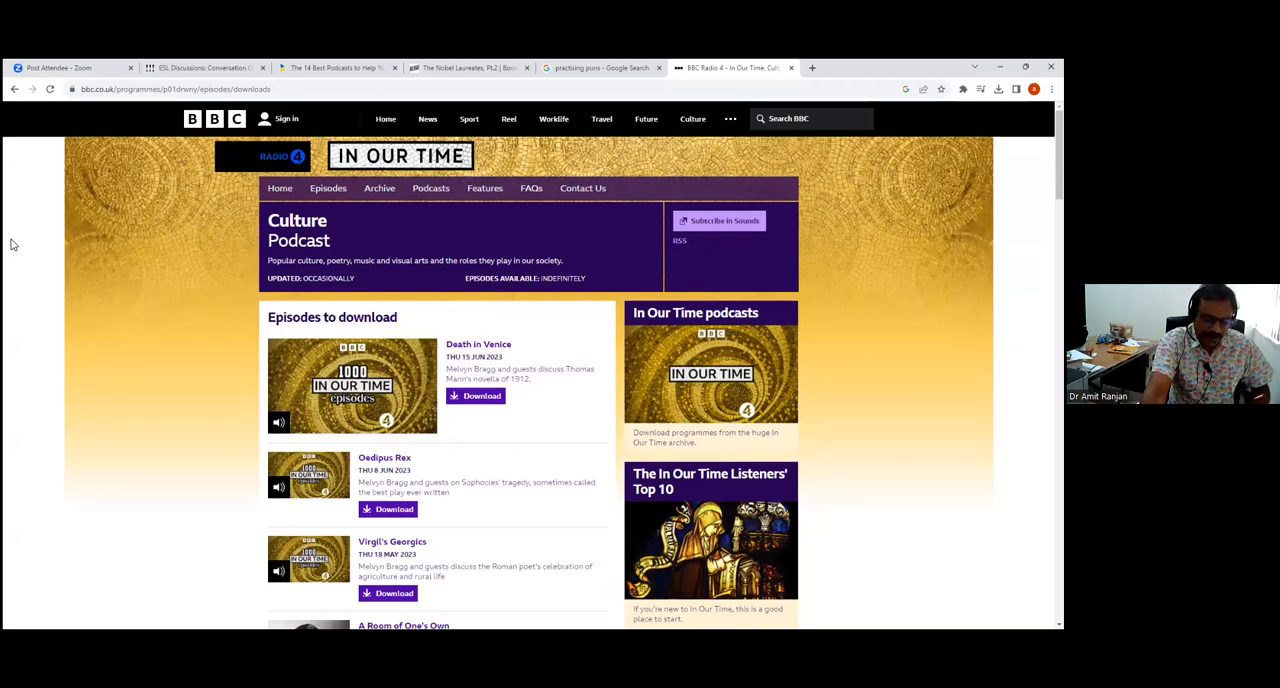
Search Google for 'tls voices', then refine it to 'tls voice podcast'.
left_click(197, 91)
type("t")
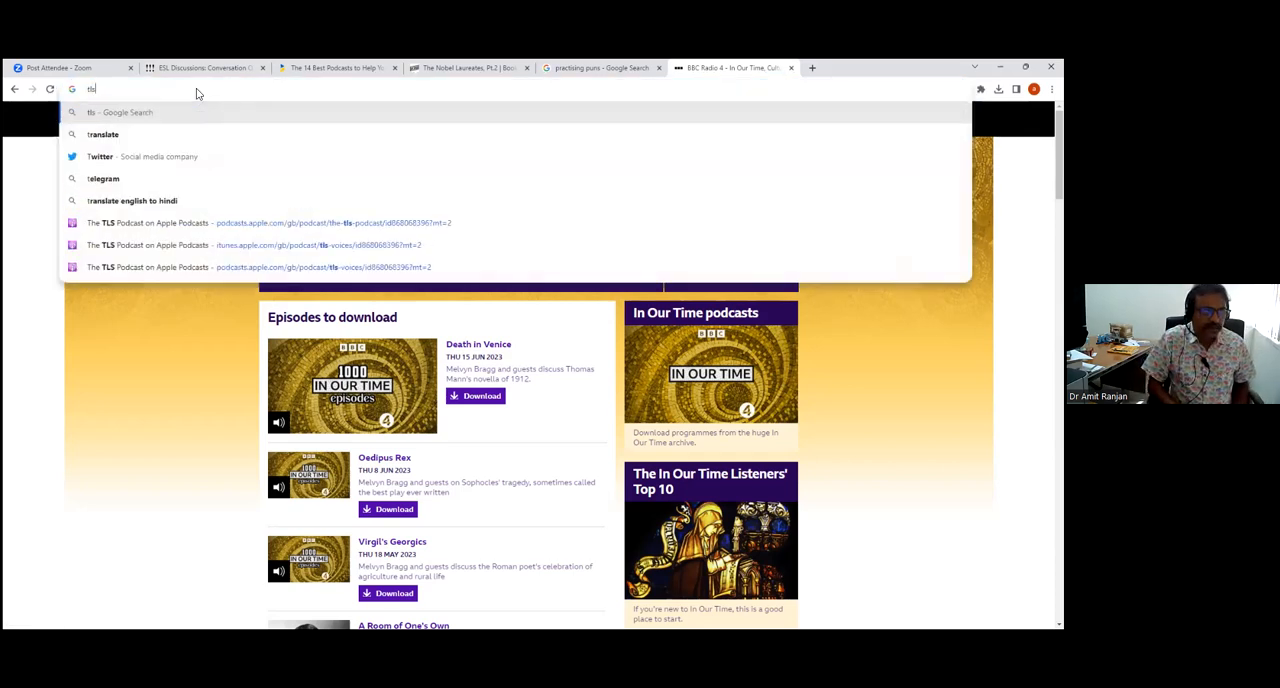
type("ls")
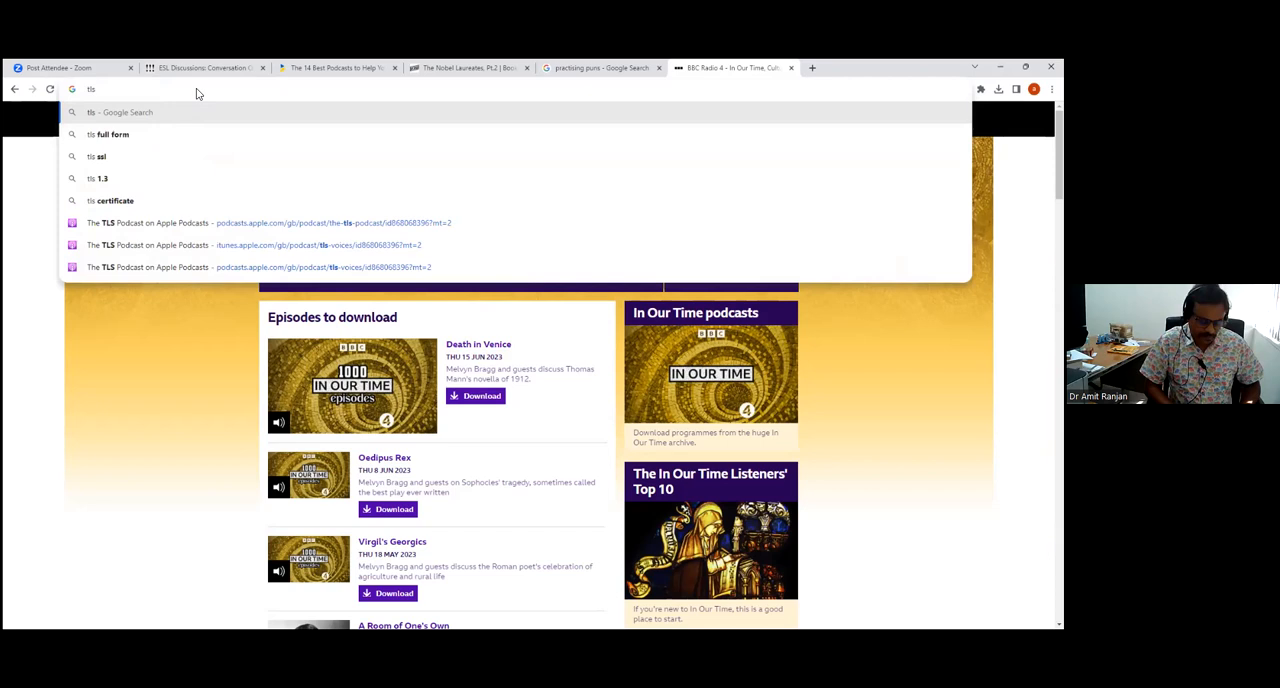
type(" voices")
key("Return")
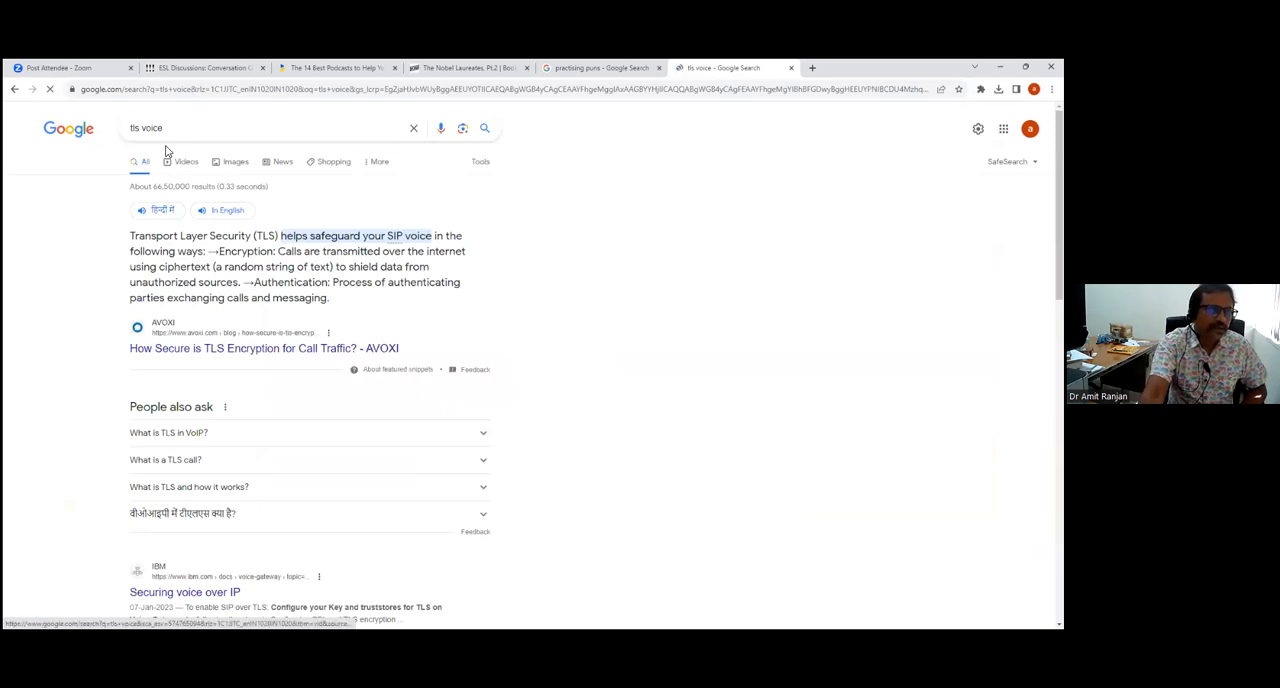
left_click(237, 128)
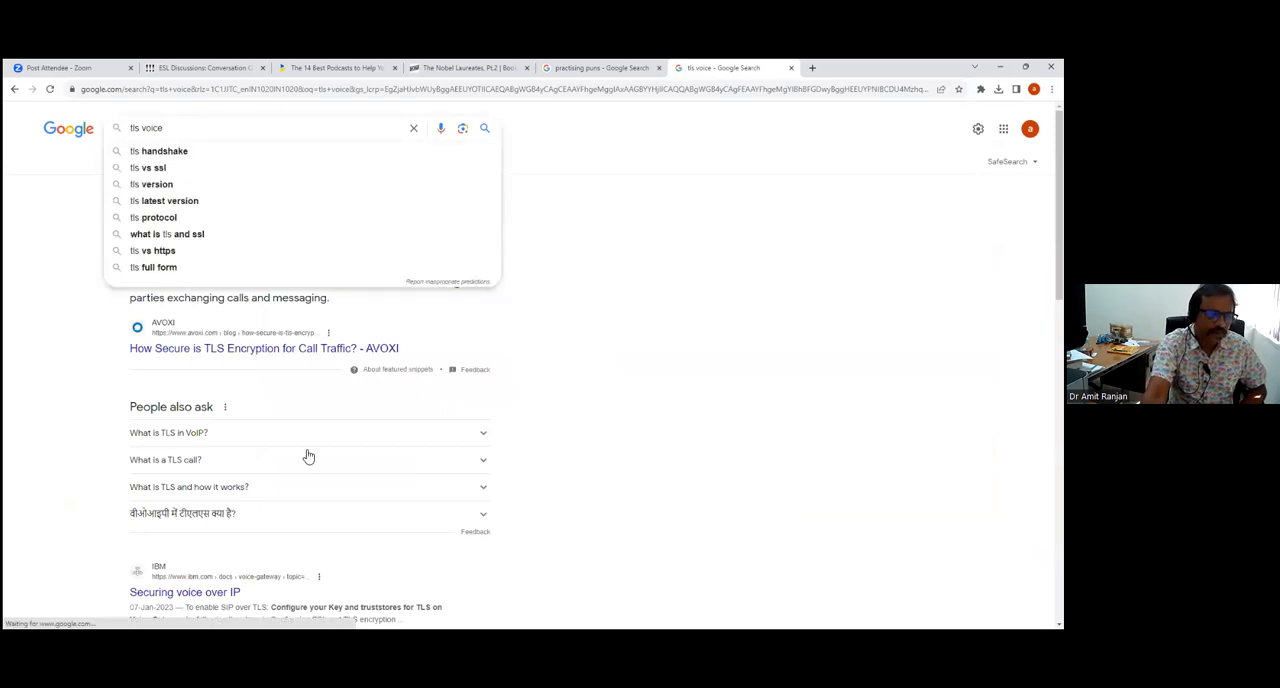
scroll(312, 460, "down", 2)
scroll(314, 457, "down", 2)
scroll(314, 457, "up", 4)
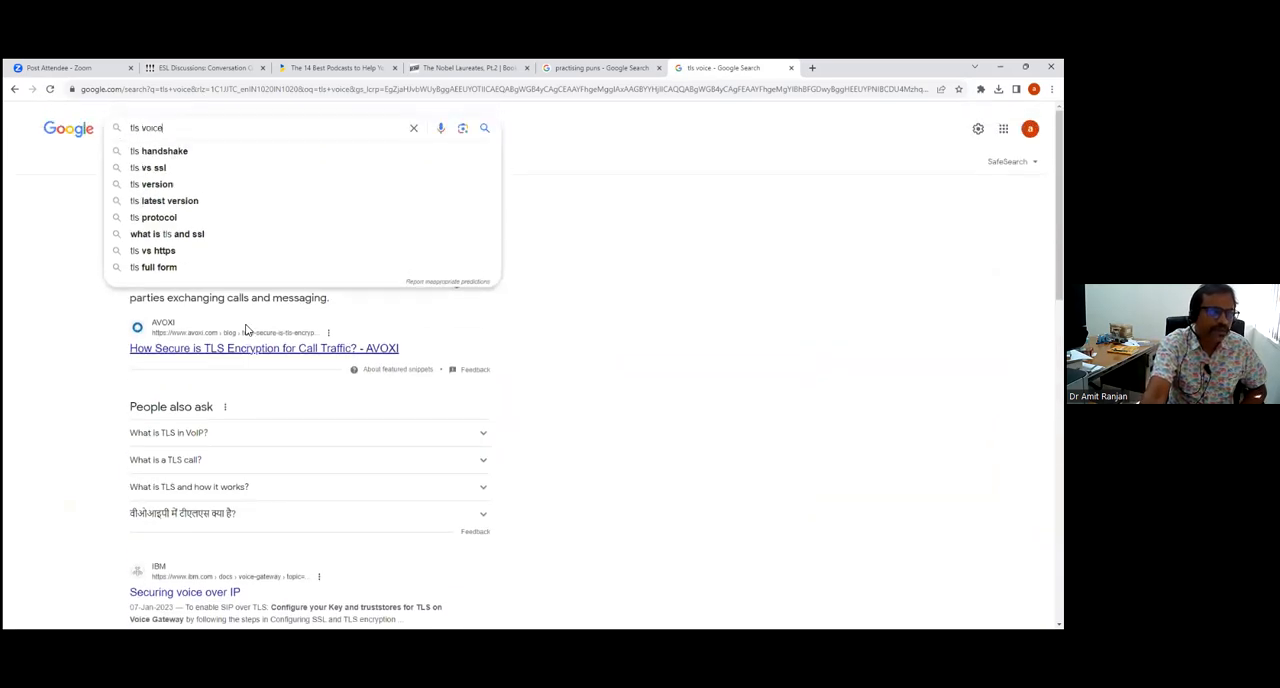
type("podcast")
key("Return")
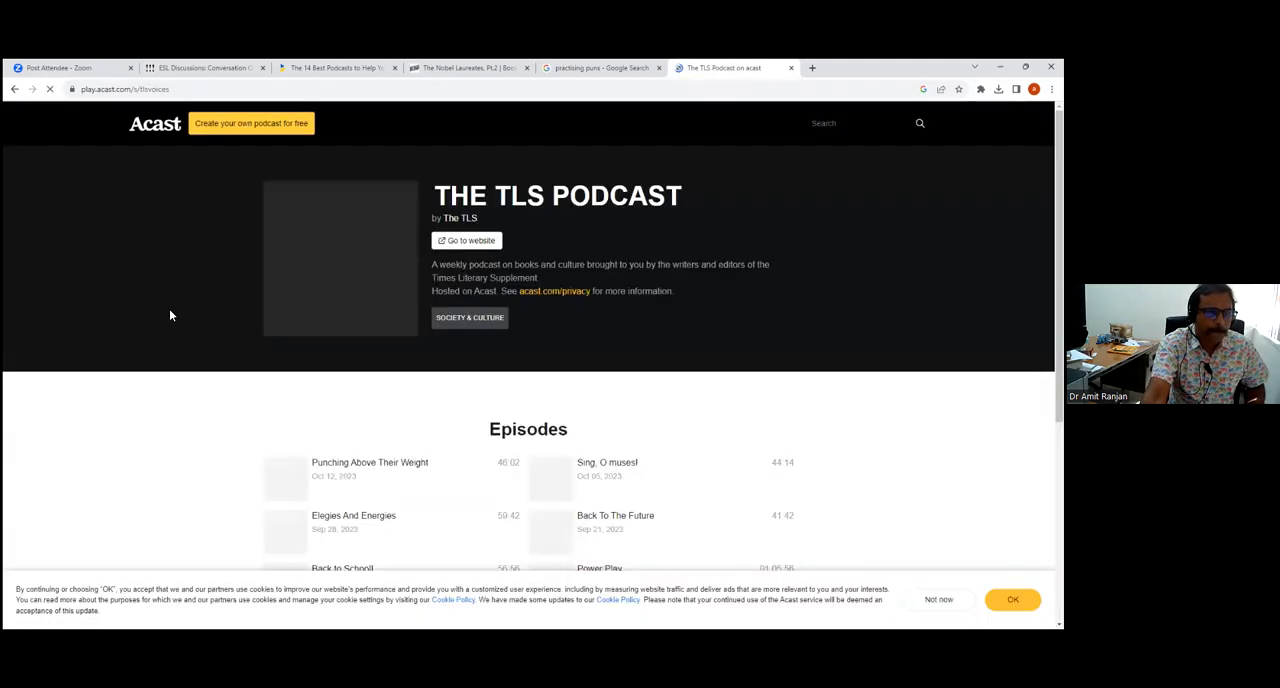
scroll(604, 302, "down", 3)
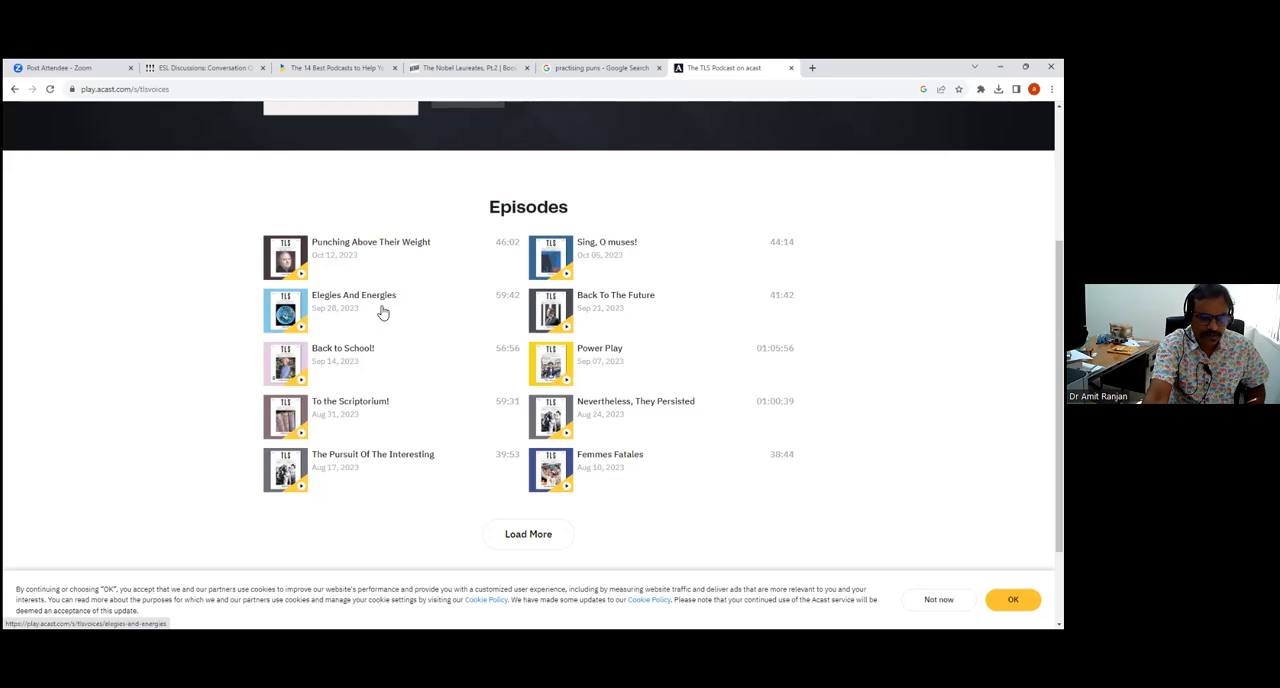
Briefly view the 'Back to School!' episode, then return to the TLS Podcast episode list.
left_click(353, 357)
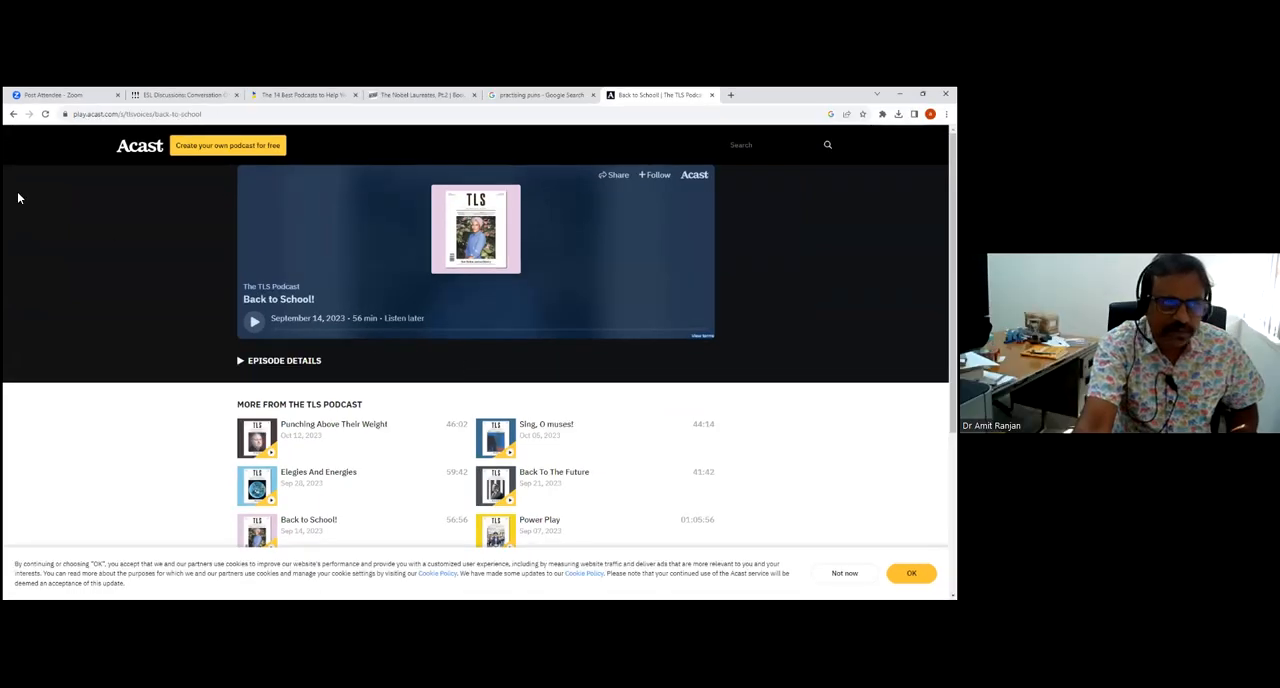
left_click(13, 114)
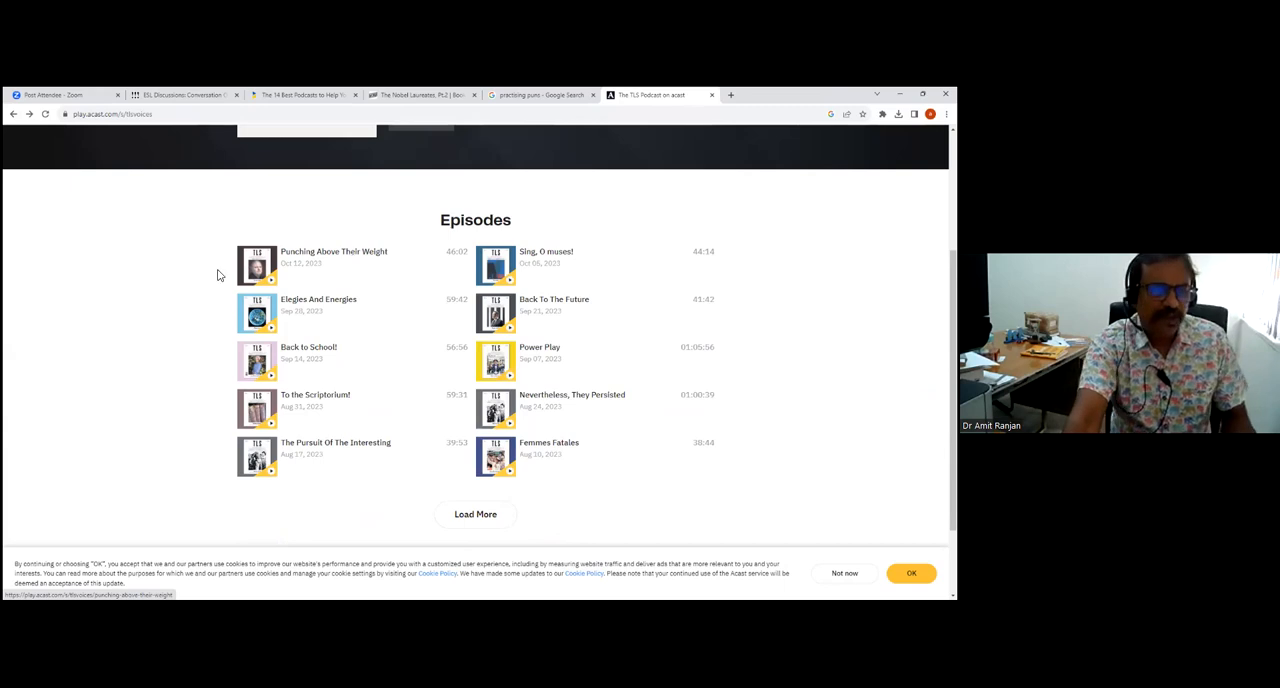
Search Google for 'the english we speak' to reach the BBC Learning English programme.
left_click(162, 116)
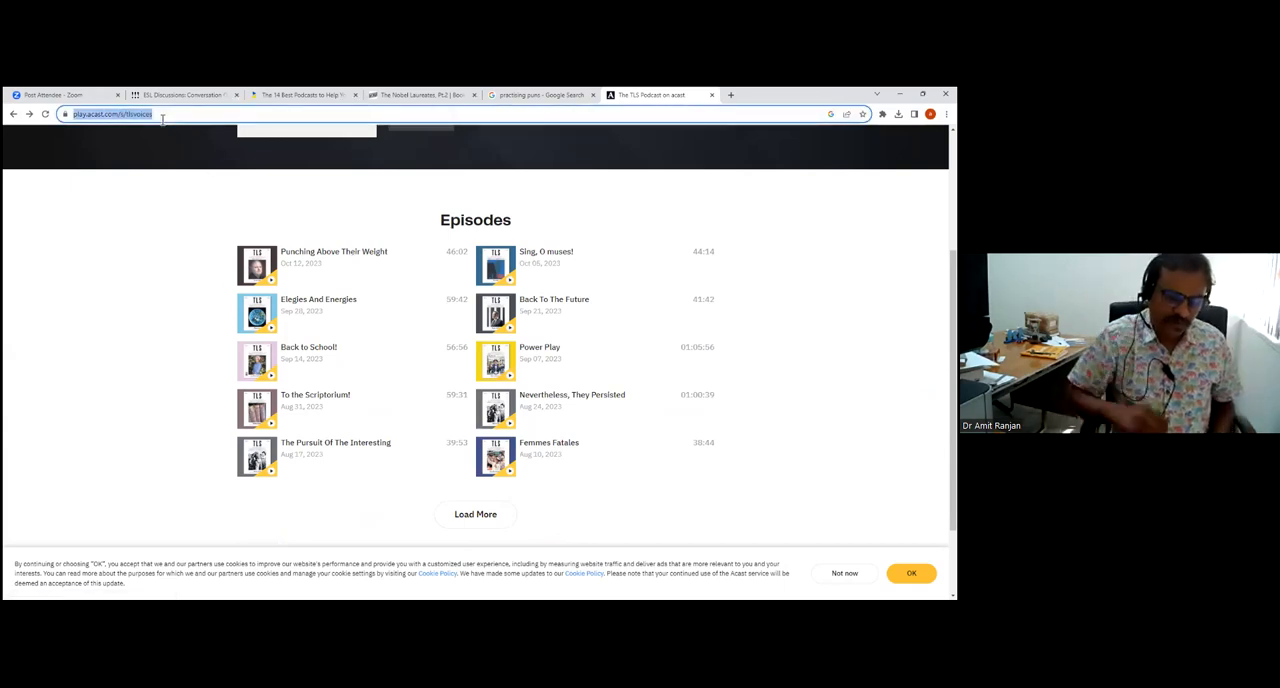
type("the")
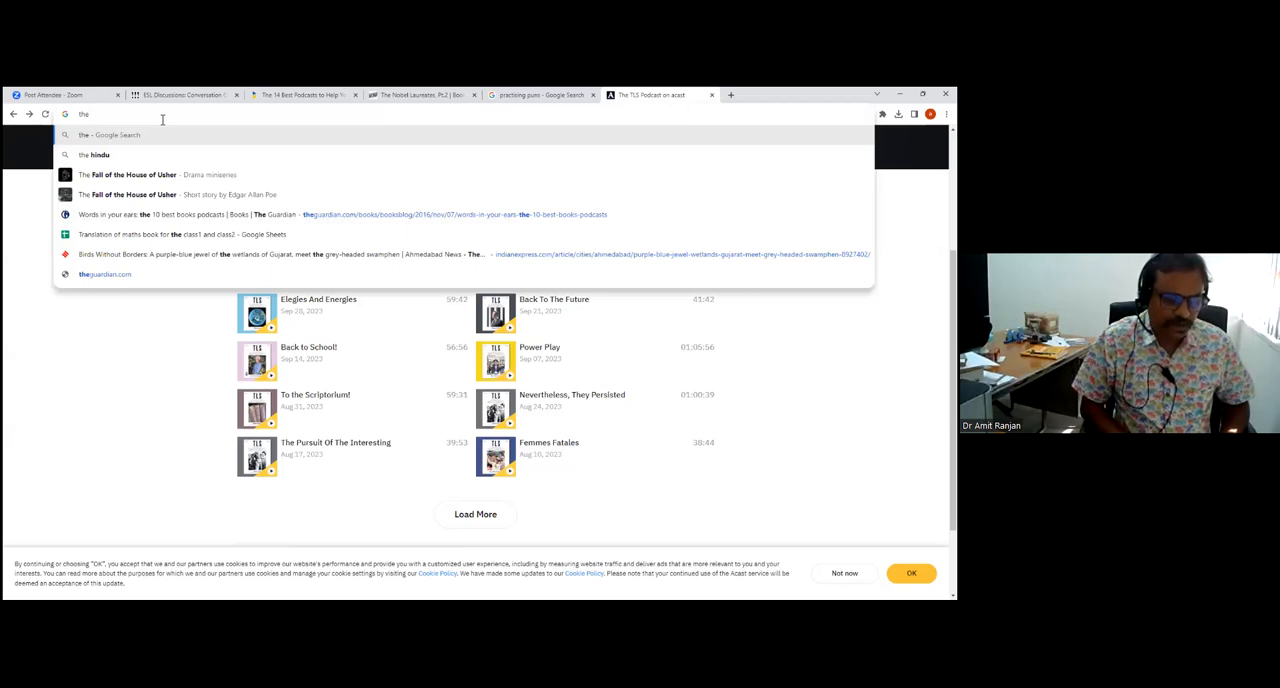
type(" english")
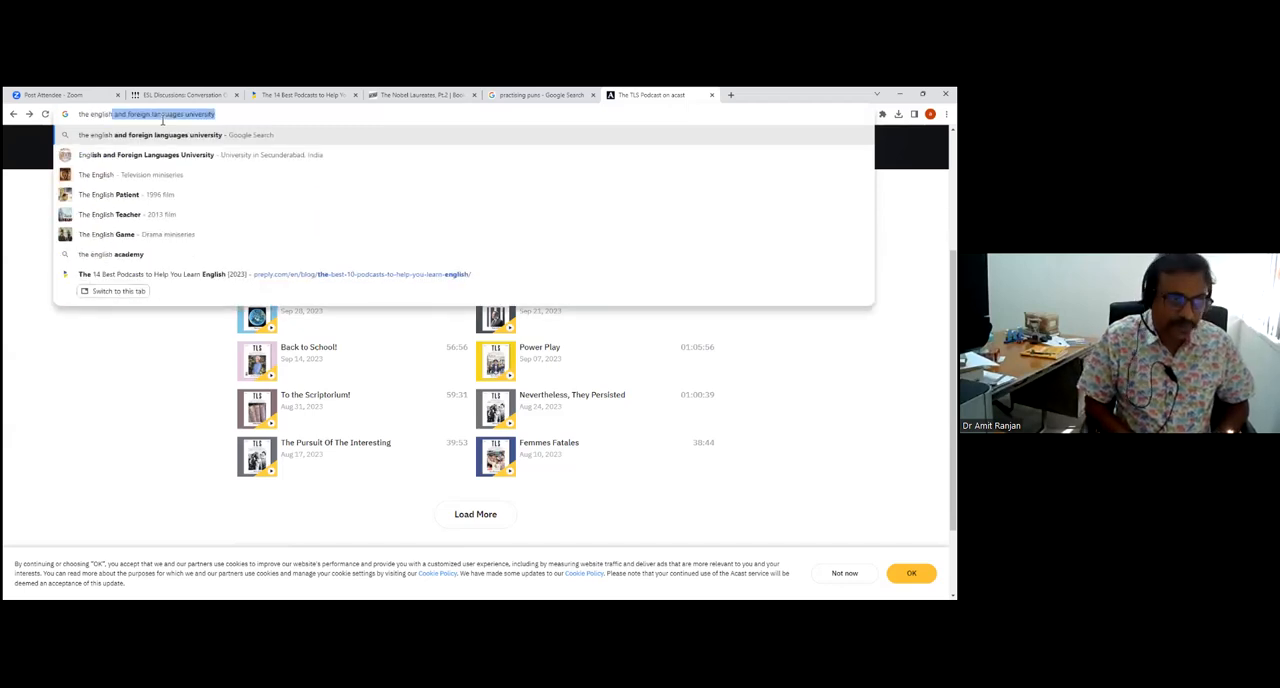
type("we speak")
key("Return")
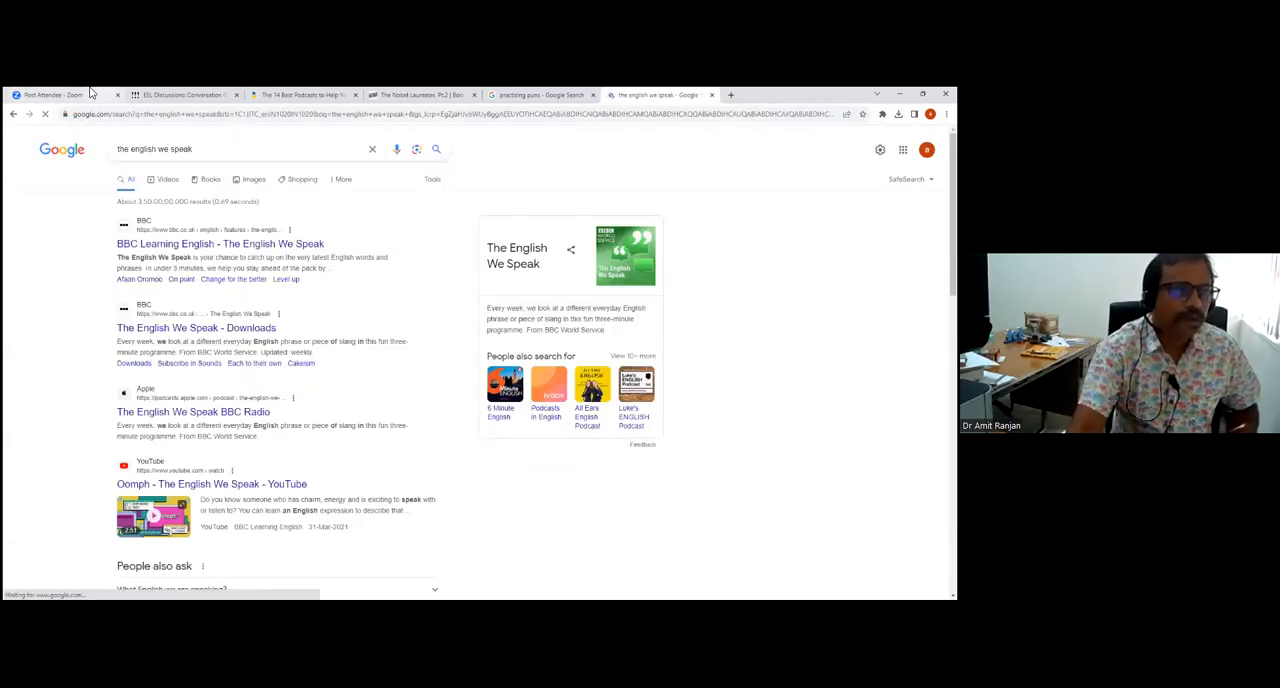
left_click(229, 254)
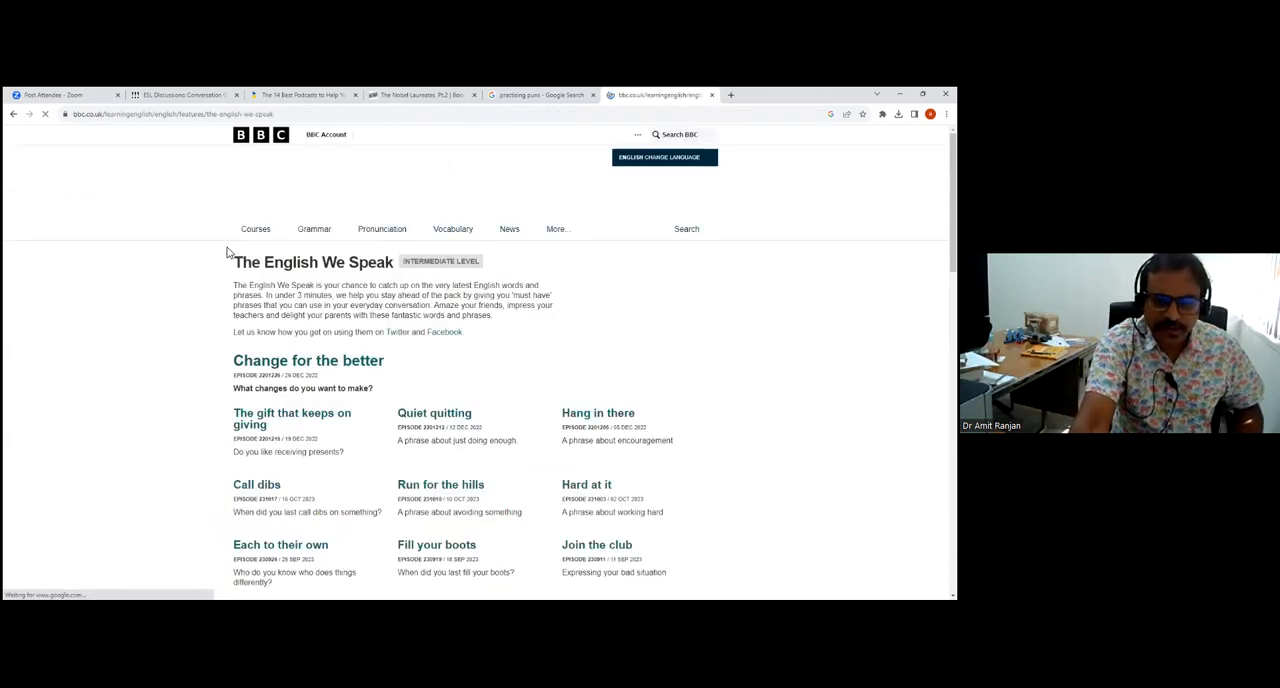
scroll(612, 292, "down", 1)
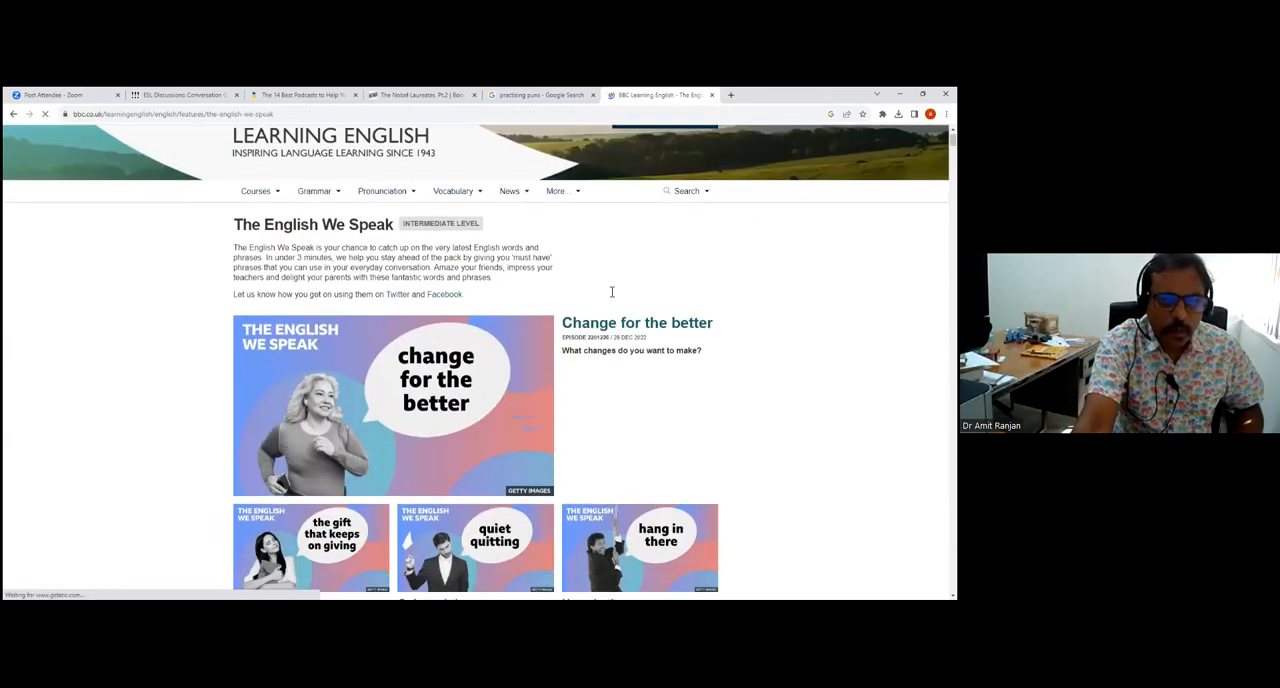
scroll(612, 292, "down", 2)
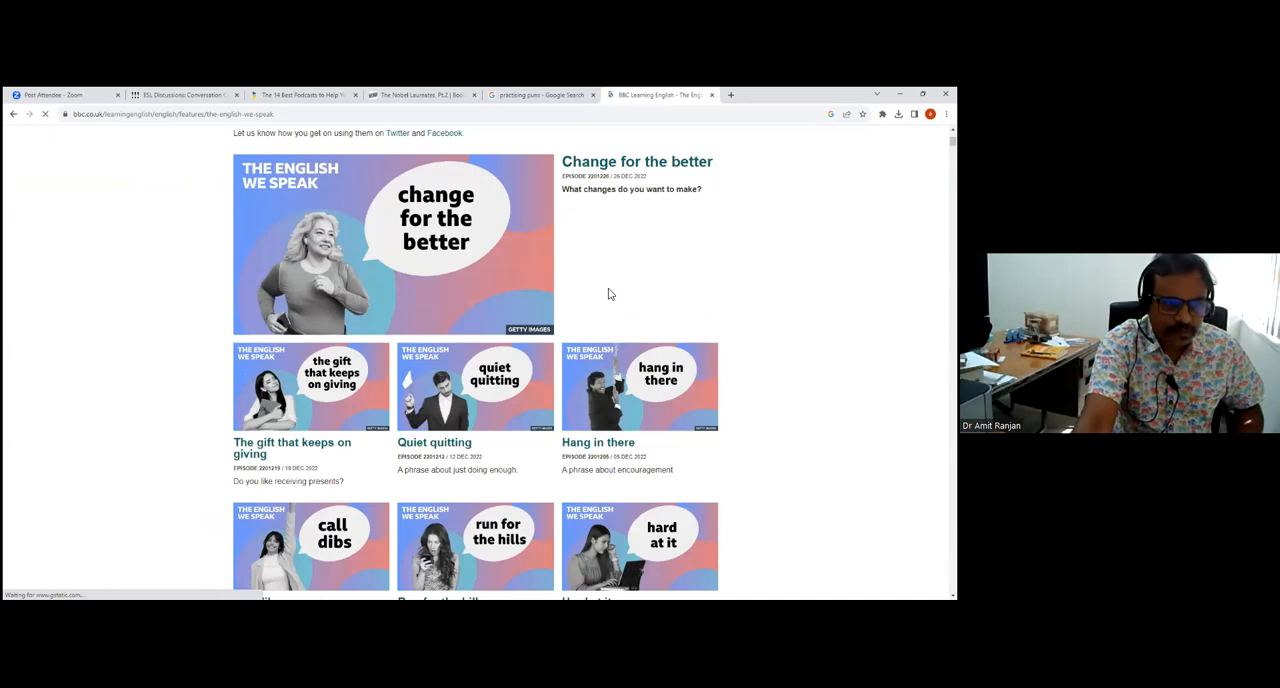
left_click(332, 386)
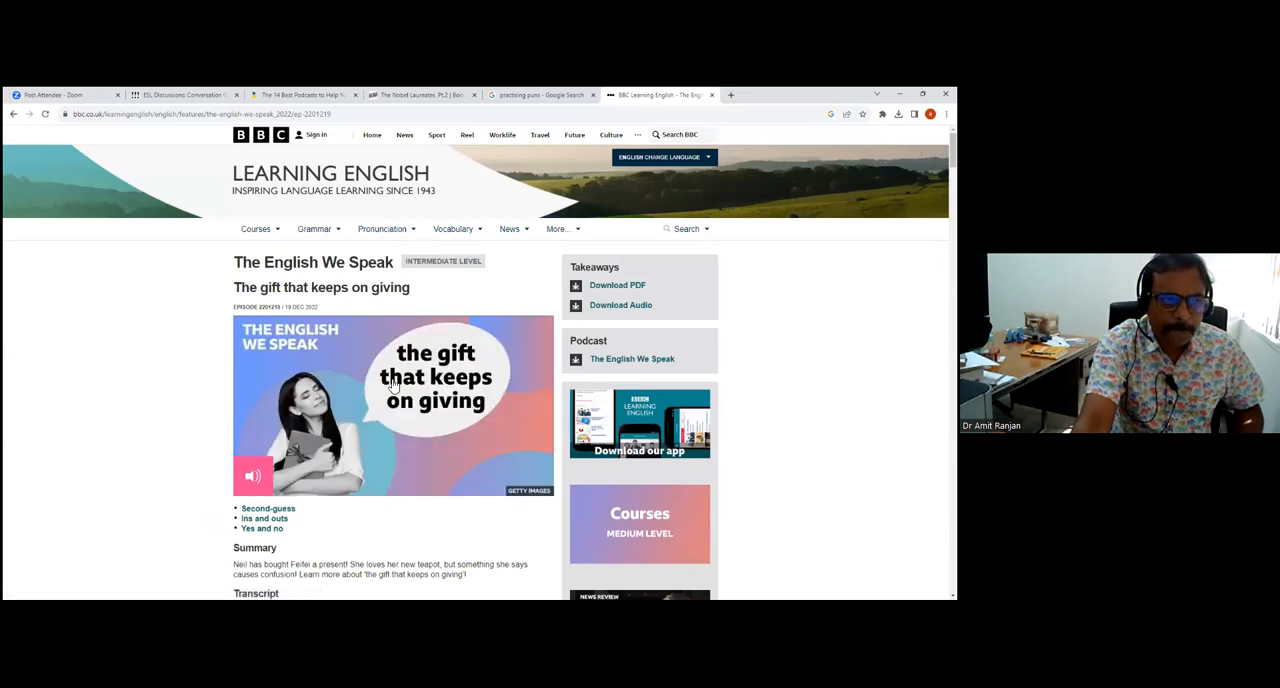
scroll(393, 385, "down", 1)
scroll(393, 383, "down", 1)
scroll(393, 382, "down", 1)
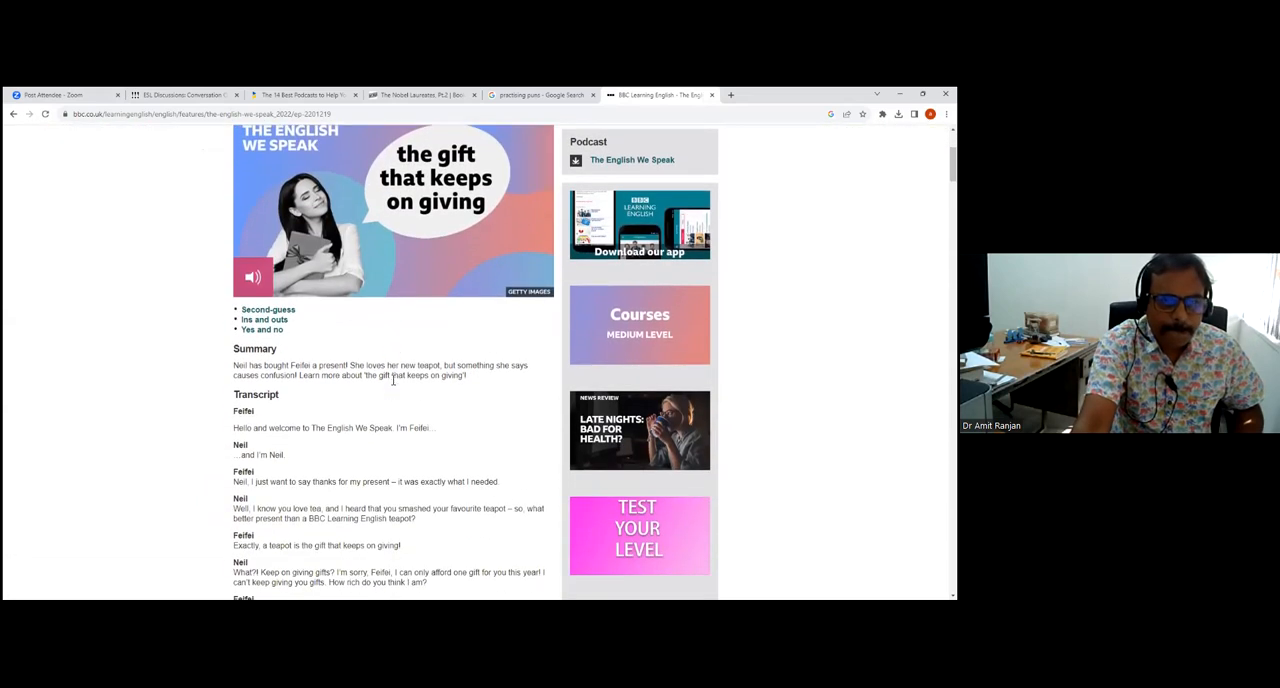
scroll(393, 380, "down", 1)
scroll(393, 380, "down", 1)
scroll(393, 381, "down", 1)
scroll(393, 383, "down", 1)
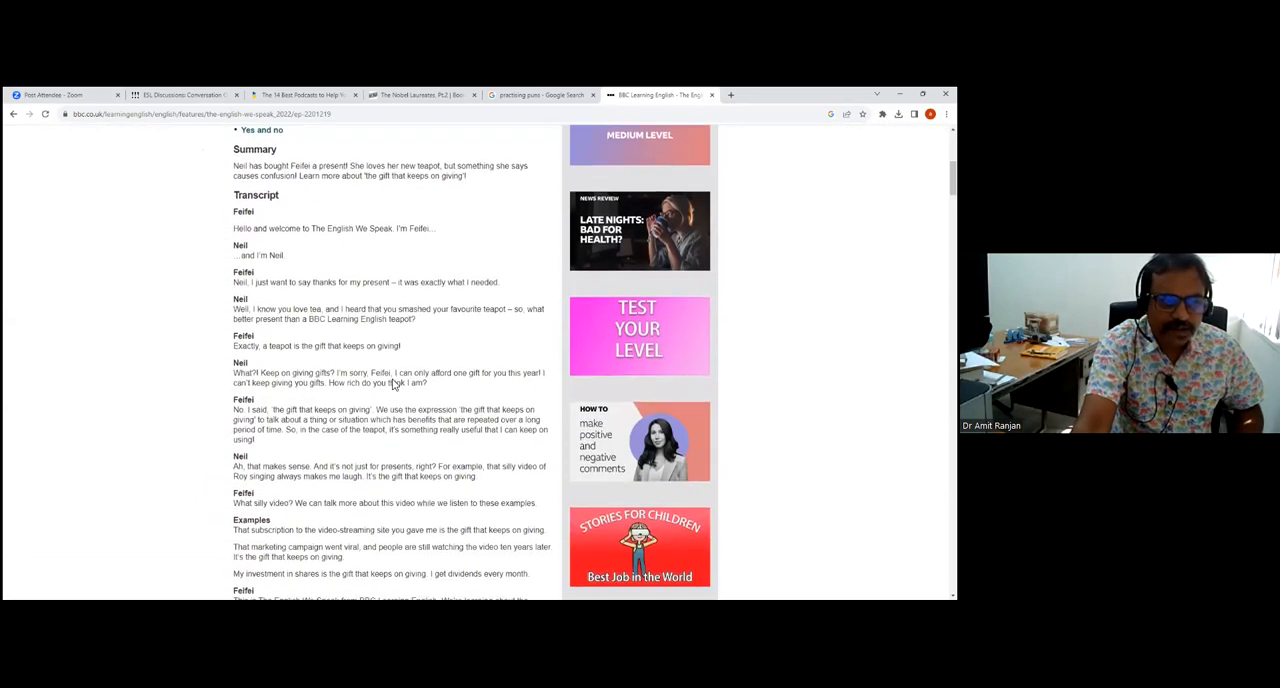
scroll(394, 385, "down", 1)
scroll(393, 380, "down", 1)
scroll(393, 380, "down", 1)
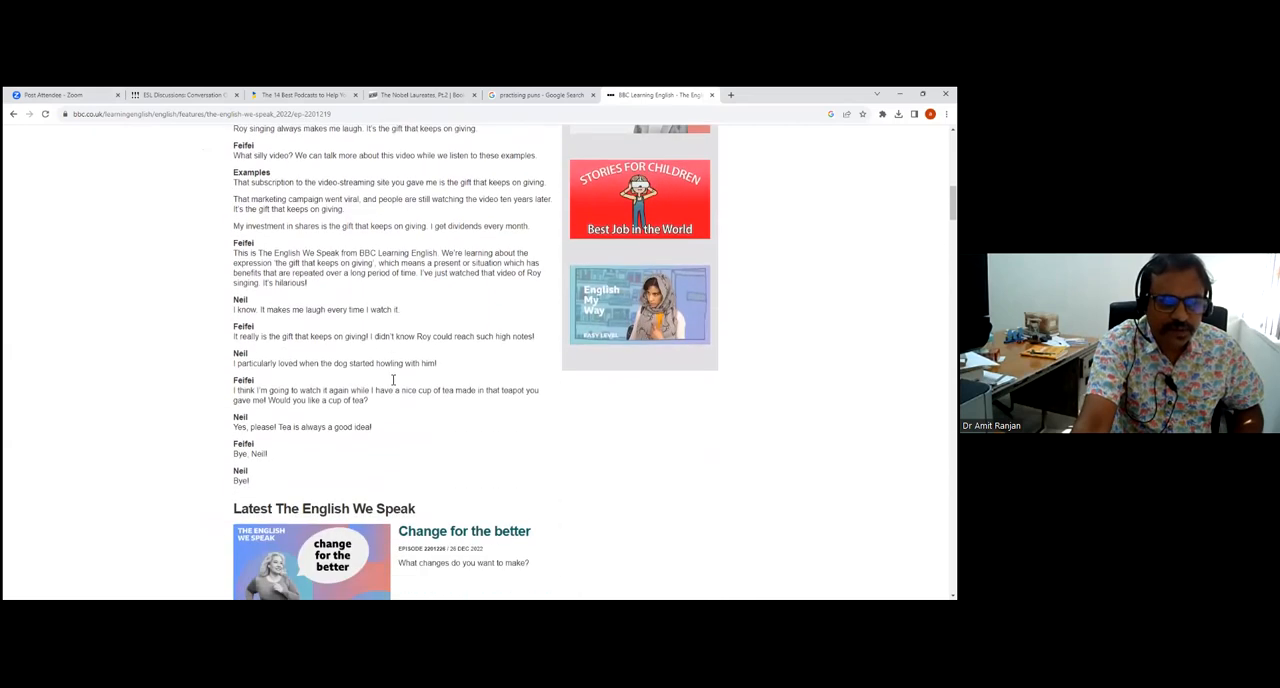
scroll(393, 383, "down", 1)
scroll(393, 383, "down", 1)
scroll(393, 383, "down", 1)
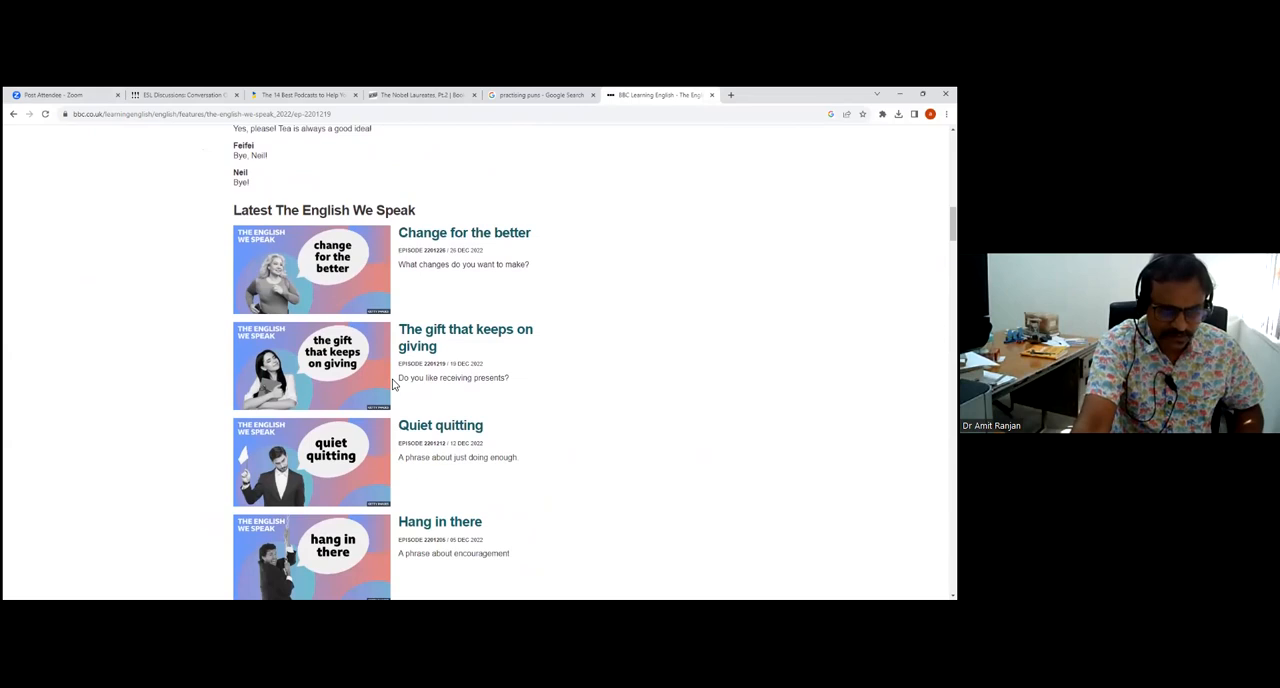
scroll(393, 383, "down", 1)
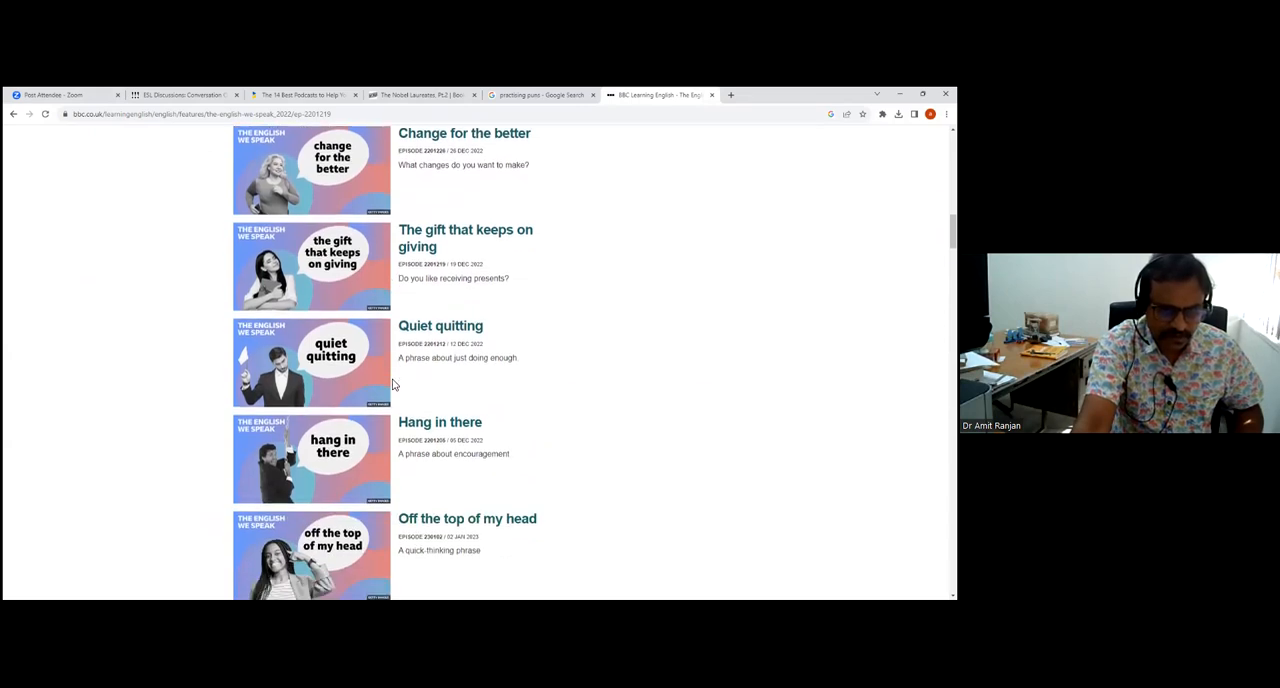
scroll(393, 383, "down", 1)
scroll(393, 383, "down", 1)
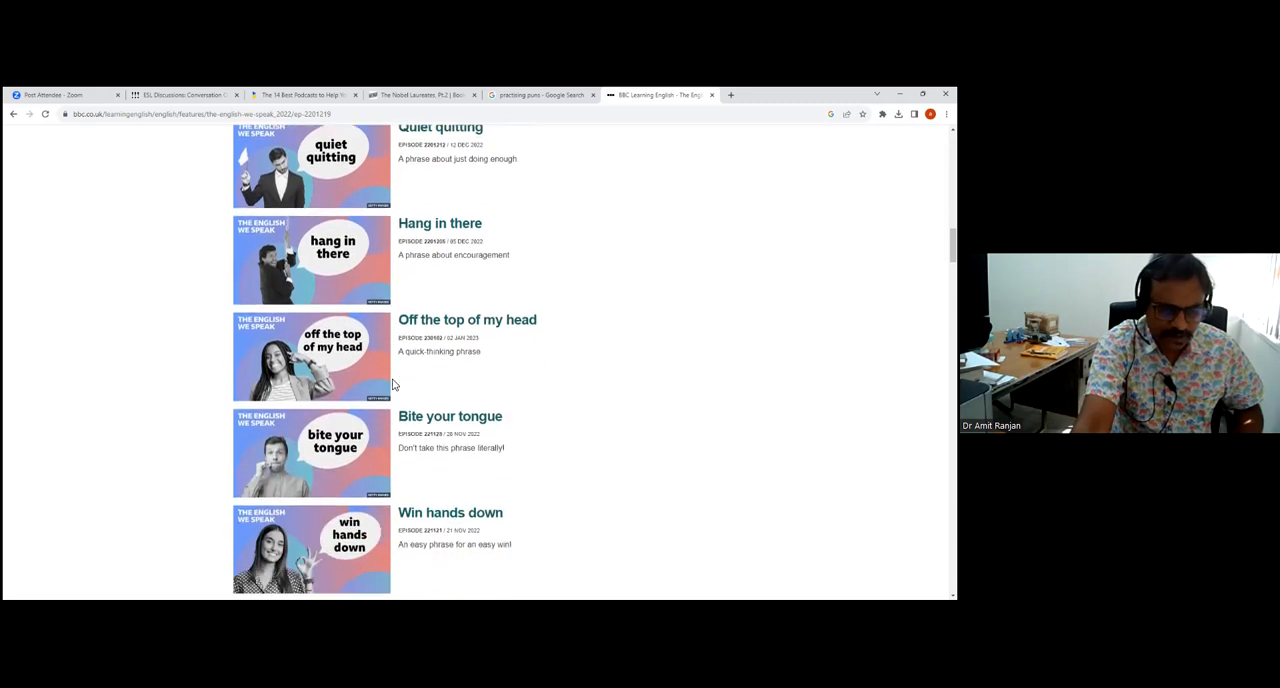
scroll(393, 383, "down", 1)
scroll(393, 383, "down", 1)
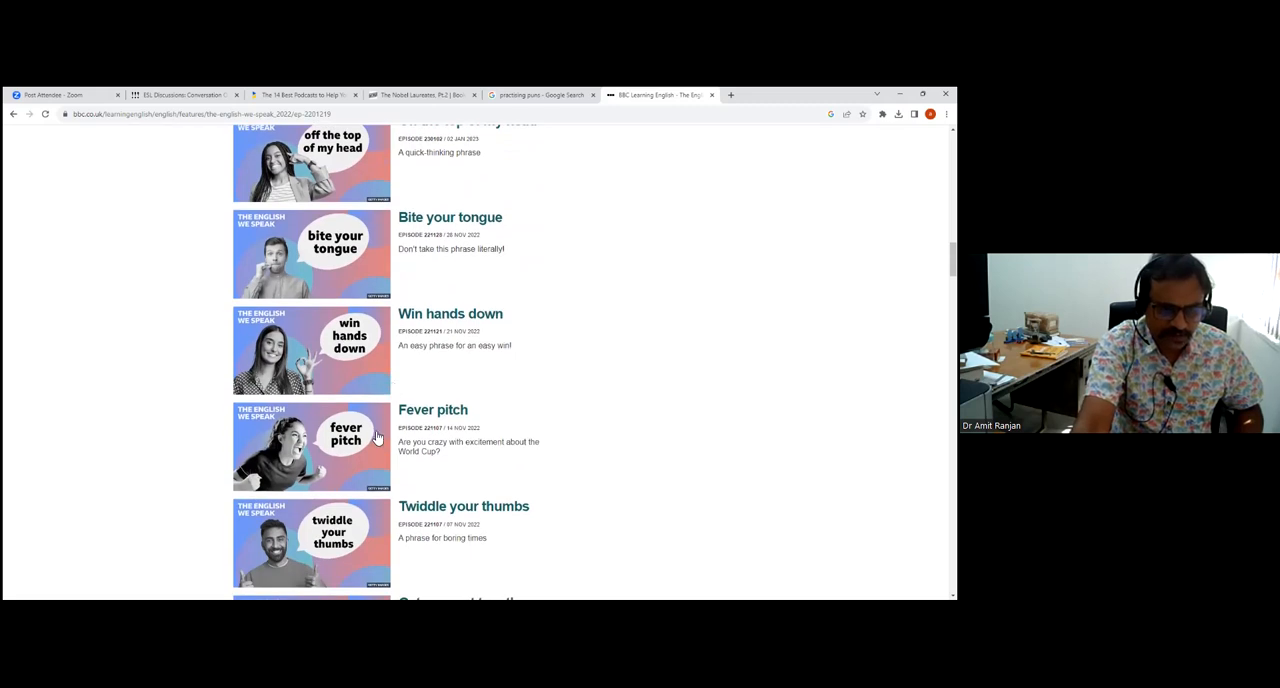
View the 'Win hands down' episode with its summary and transcript.
left_click(321, 347)
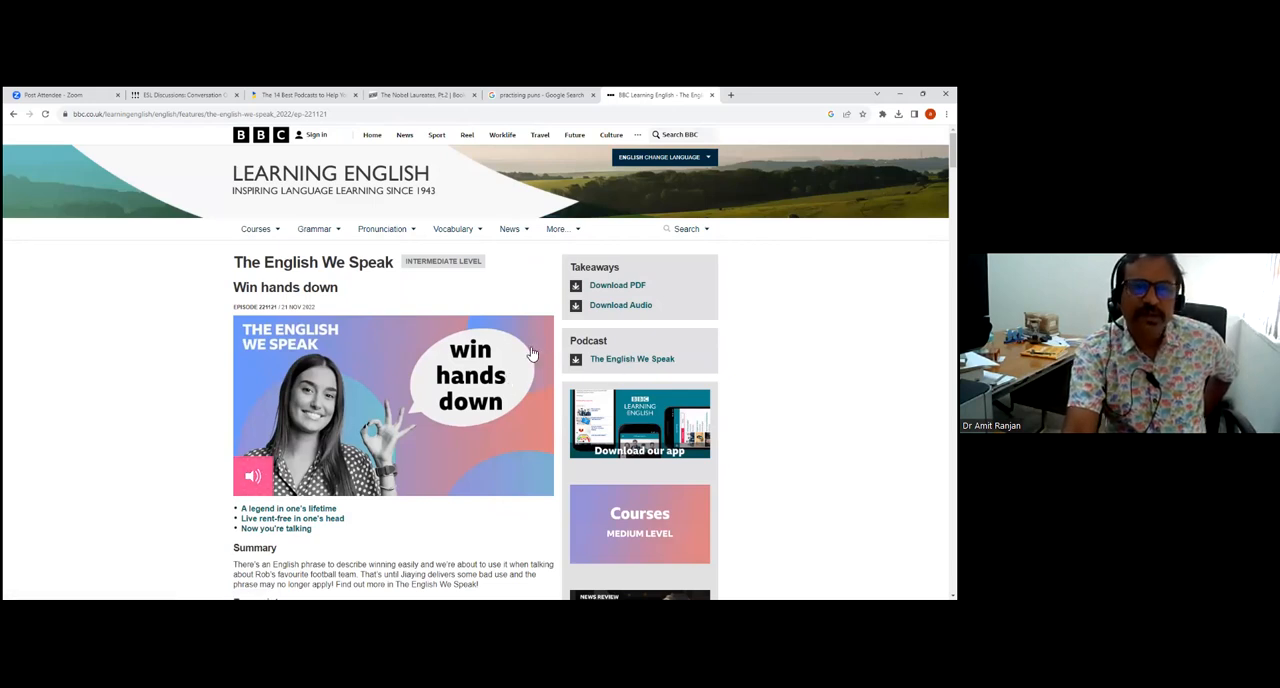
scroll(481, 298, "down", 2)
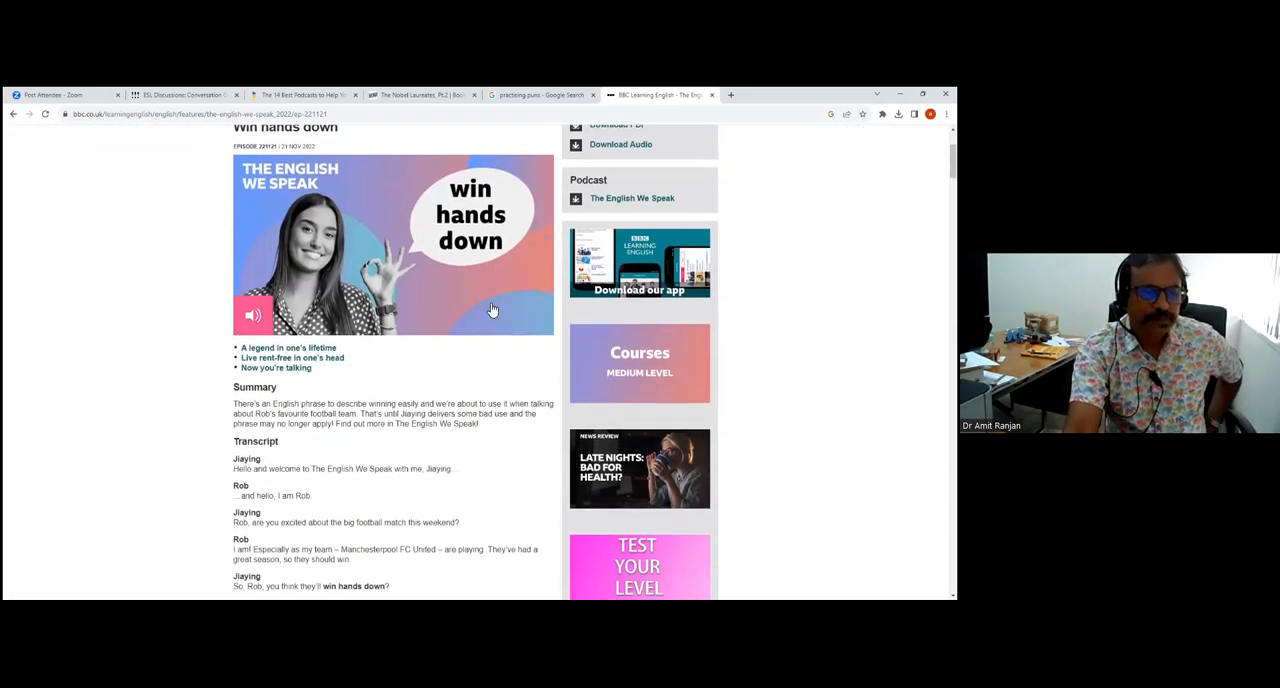
scroll(487, 310, "down", 2)
scroll(487, 310, "down", 2)
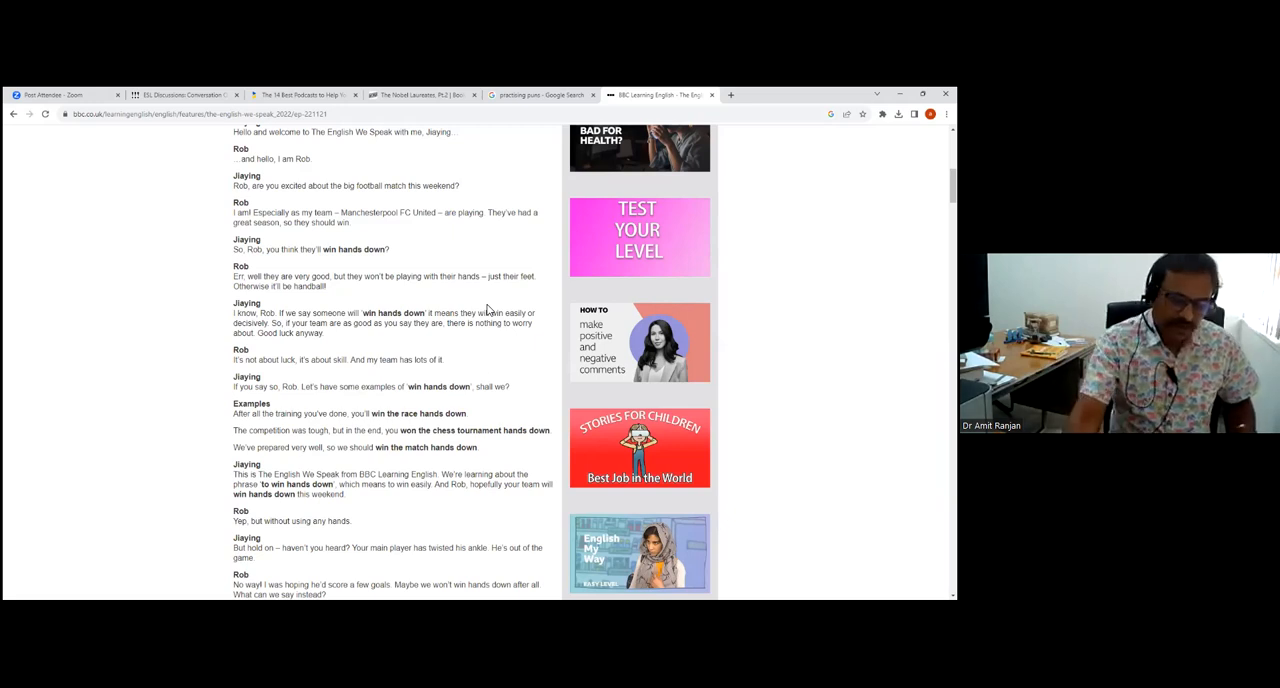
scroll(369, 483, "up", 1)
scroll(365, 481, "up", 5)
scroll(365, 481, "up", 3)
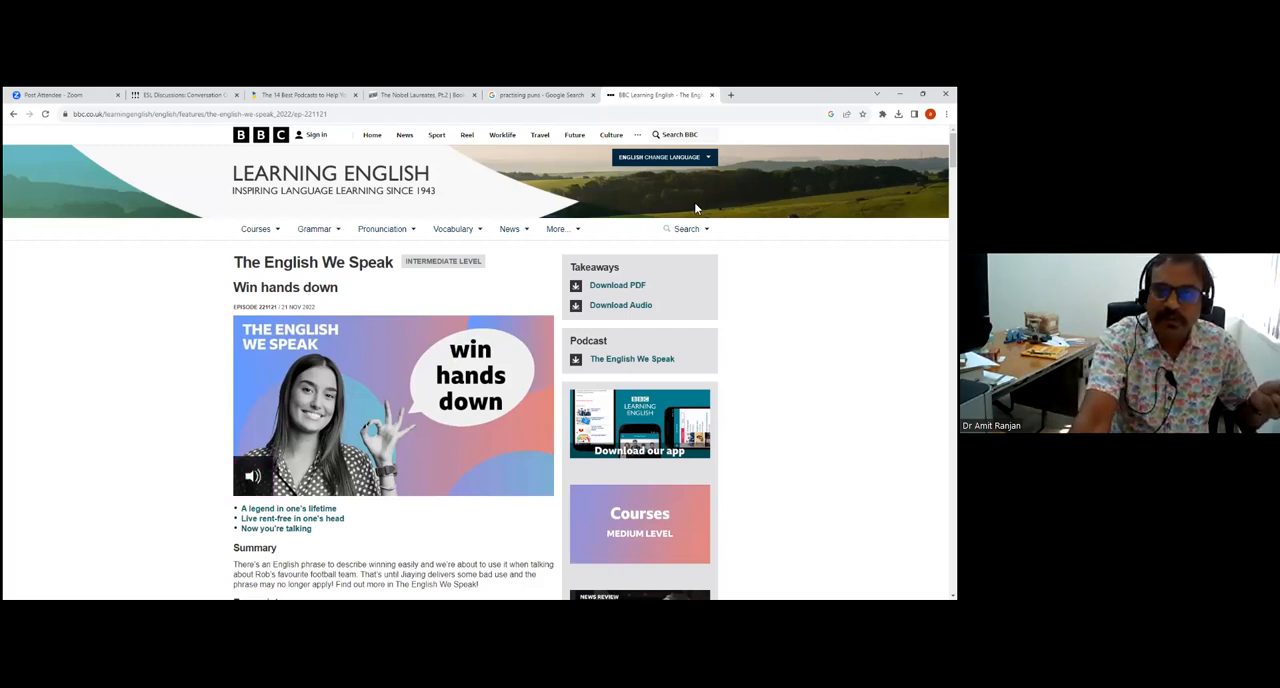
Go to google.com in a new tab and search for 'definition'.
key("ctrl+t")
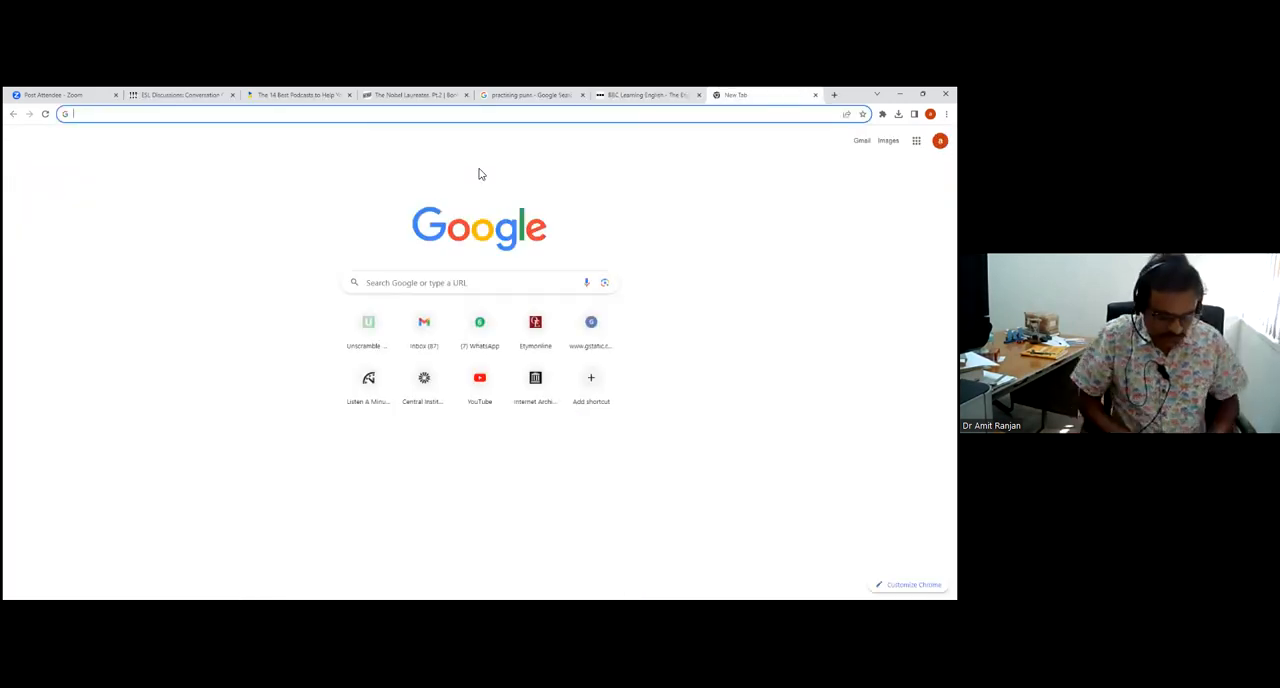
type("goo")
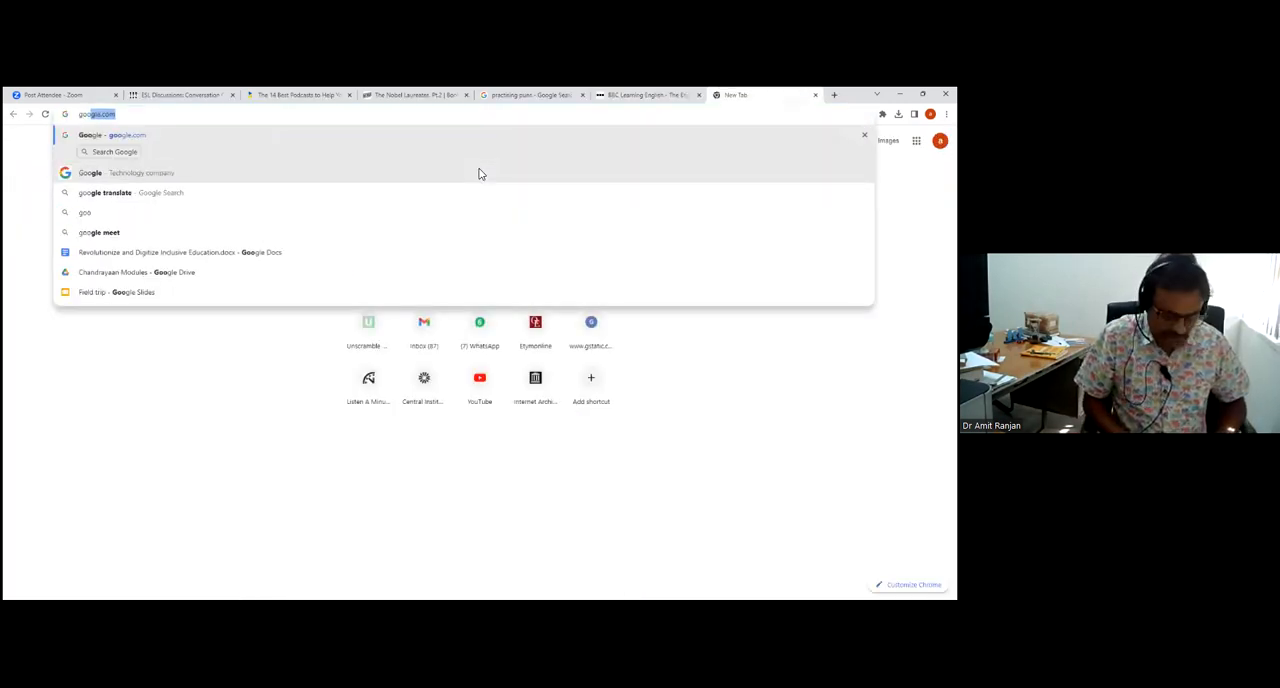
key("BackSpace")
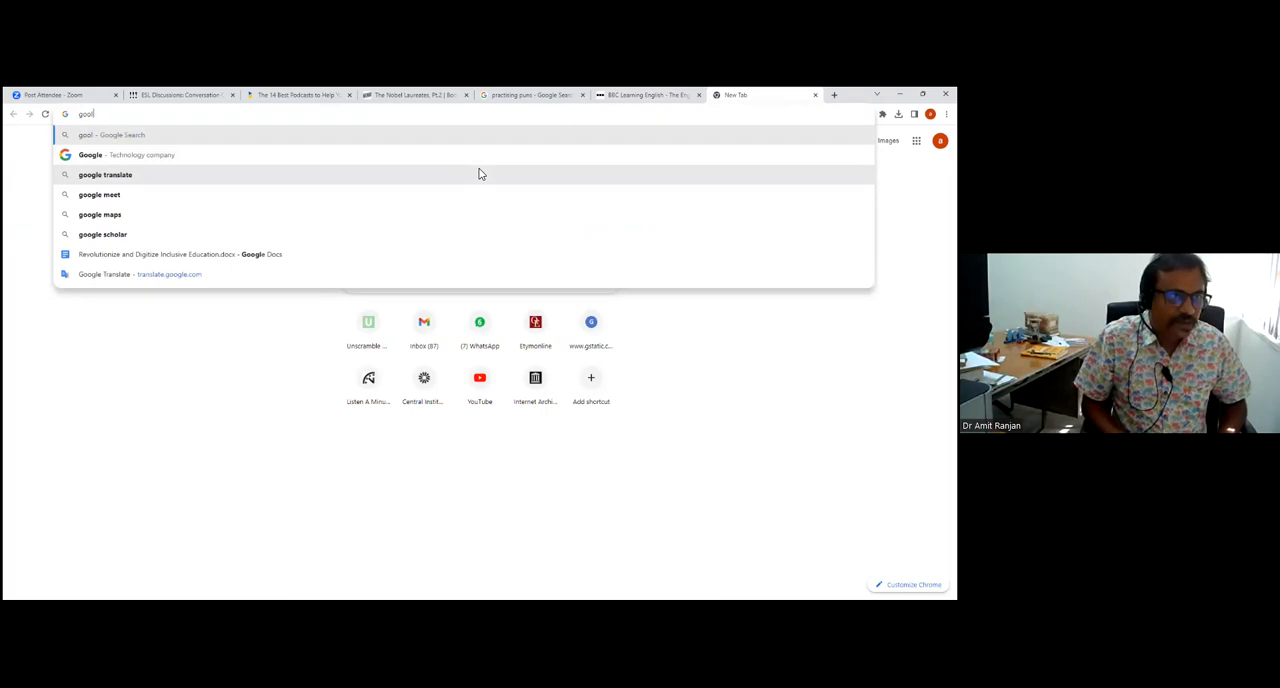
type("gle")
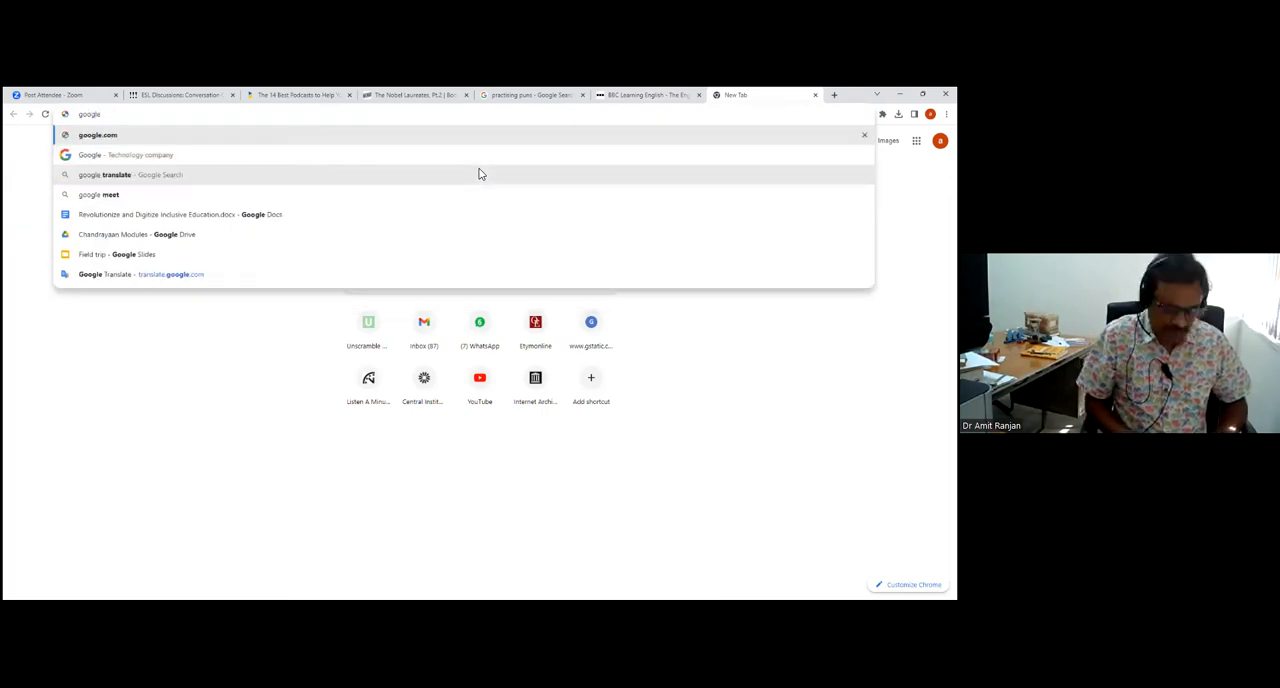
type(".com")
key("Return")
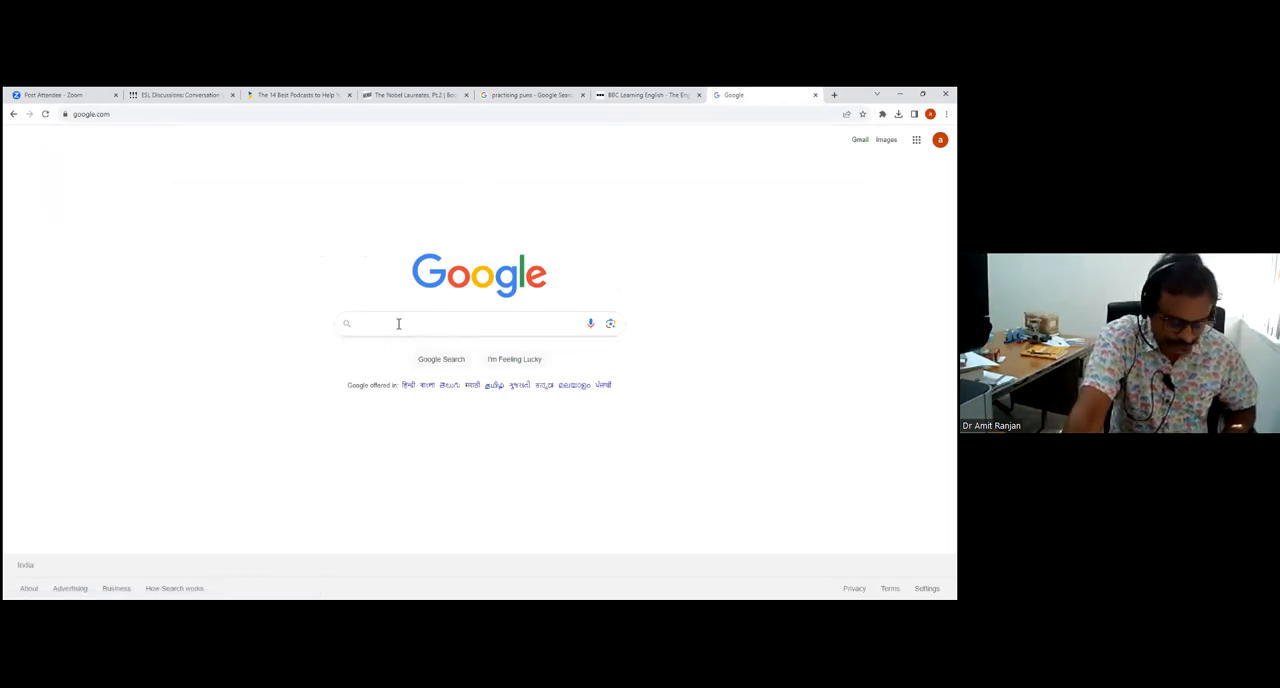
type("defini")
key("BackSpace")
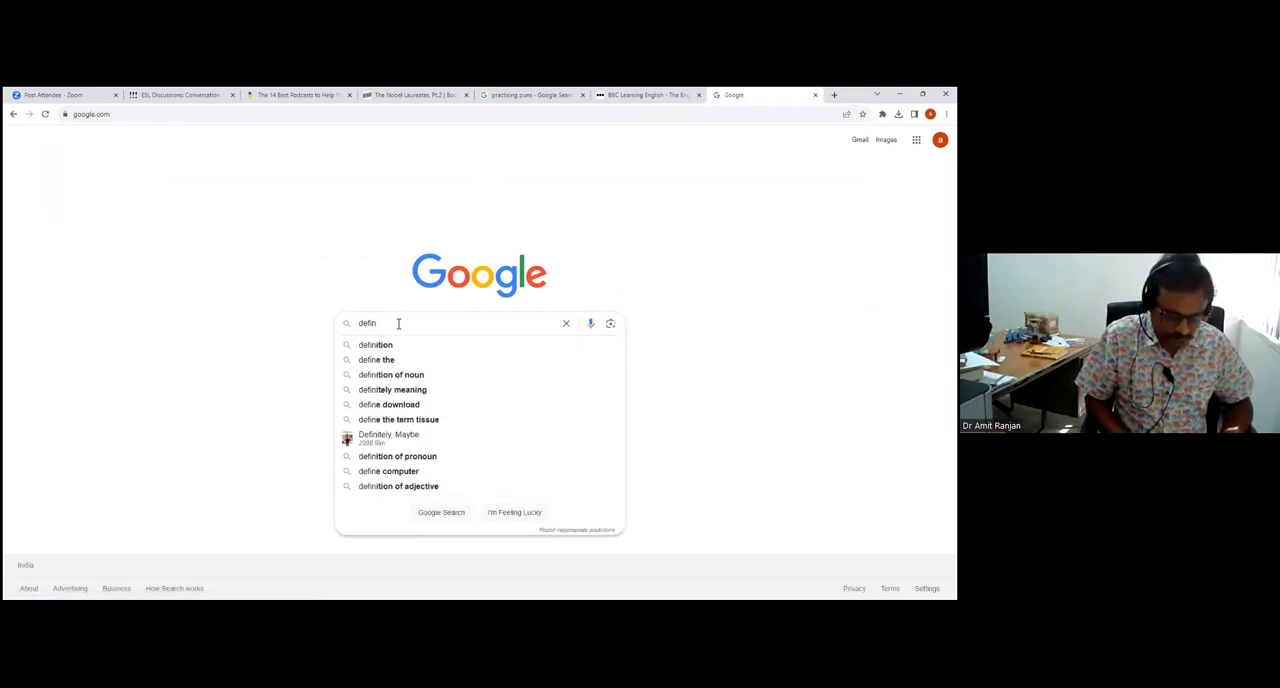
type("ition")
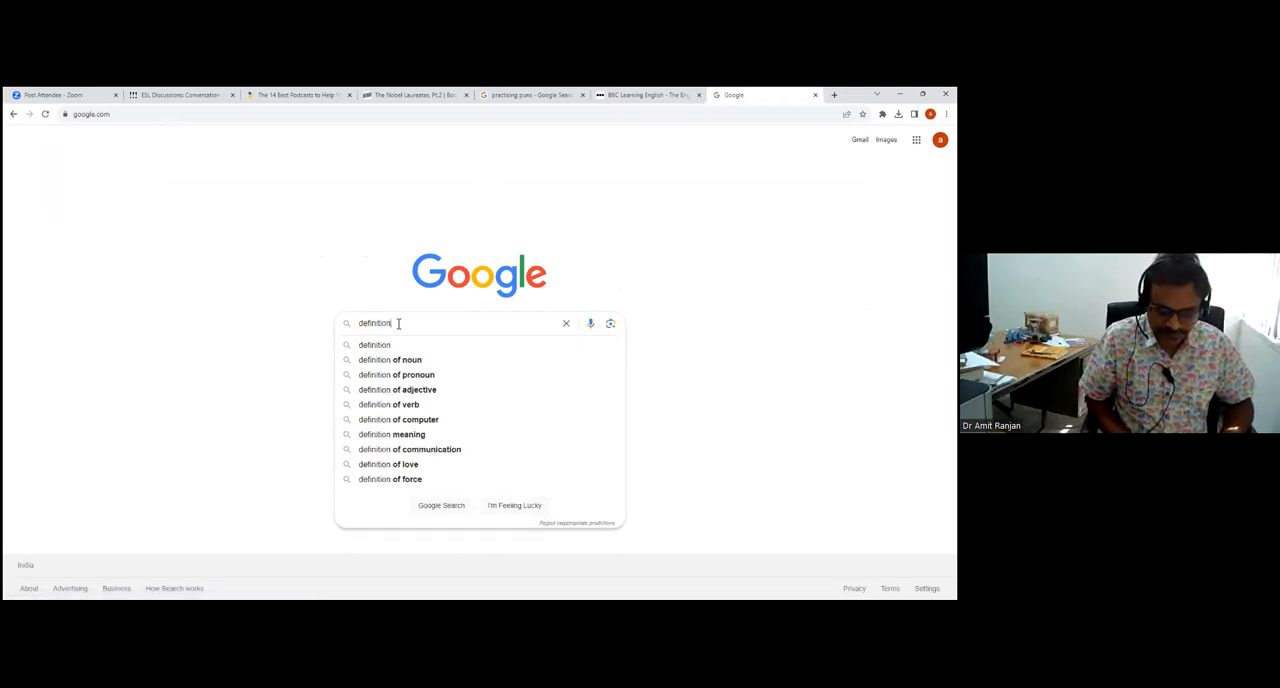
key("Return")
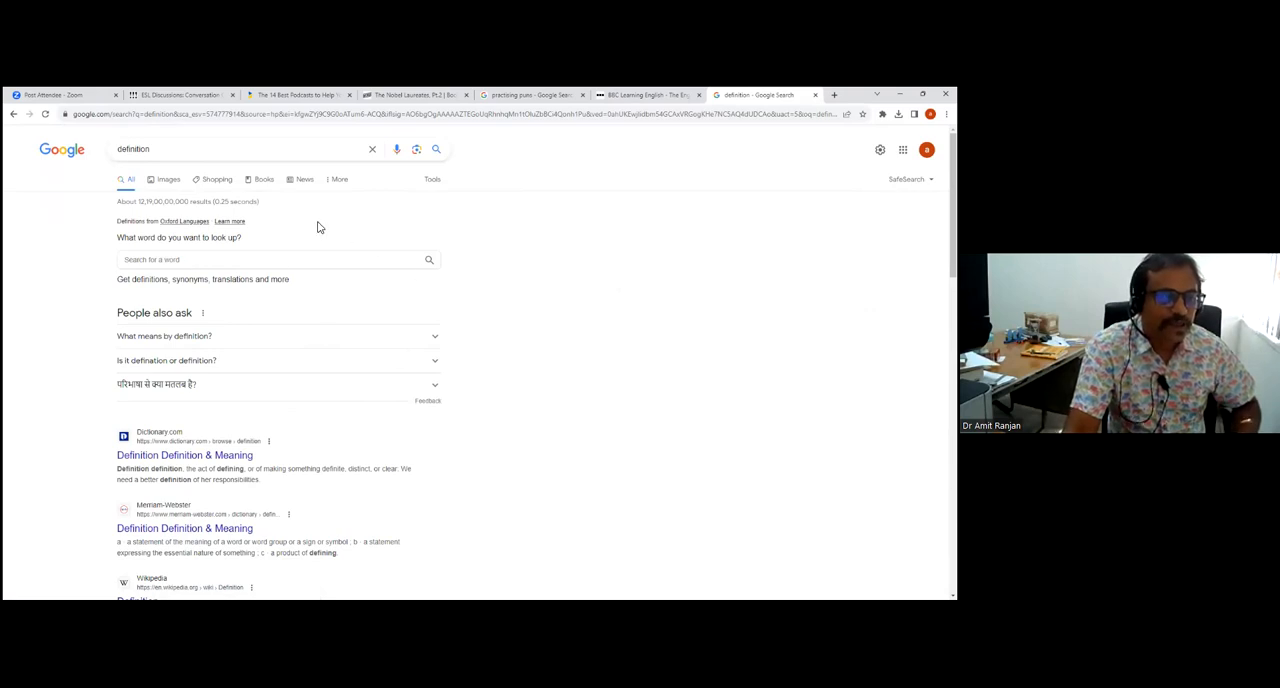
Look up 'definition' in the Oxford Languages dictionary box to see its meanings and pronunciation.
left_click(168, 261)
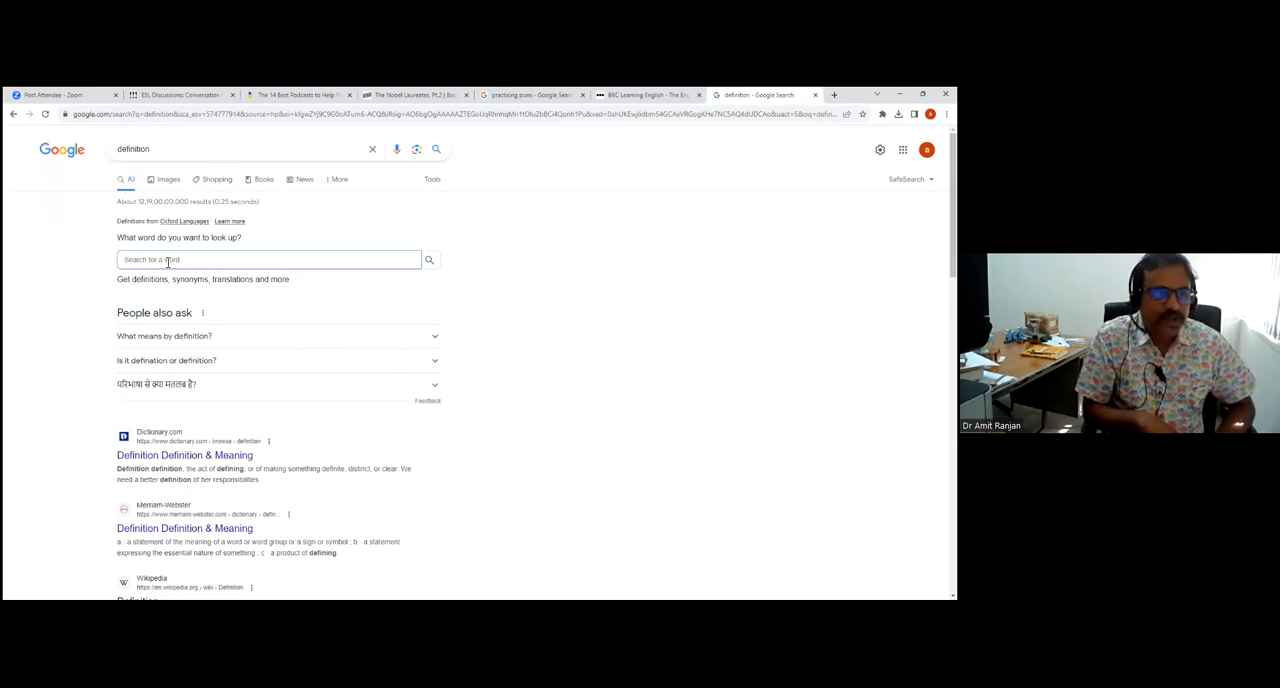
type("def")
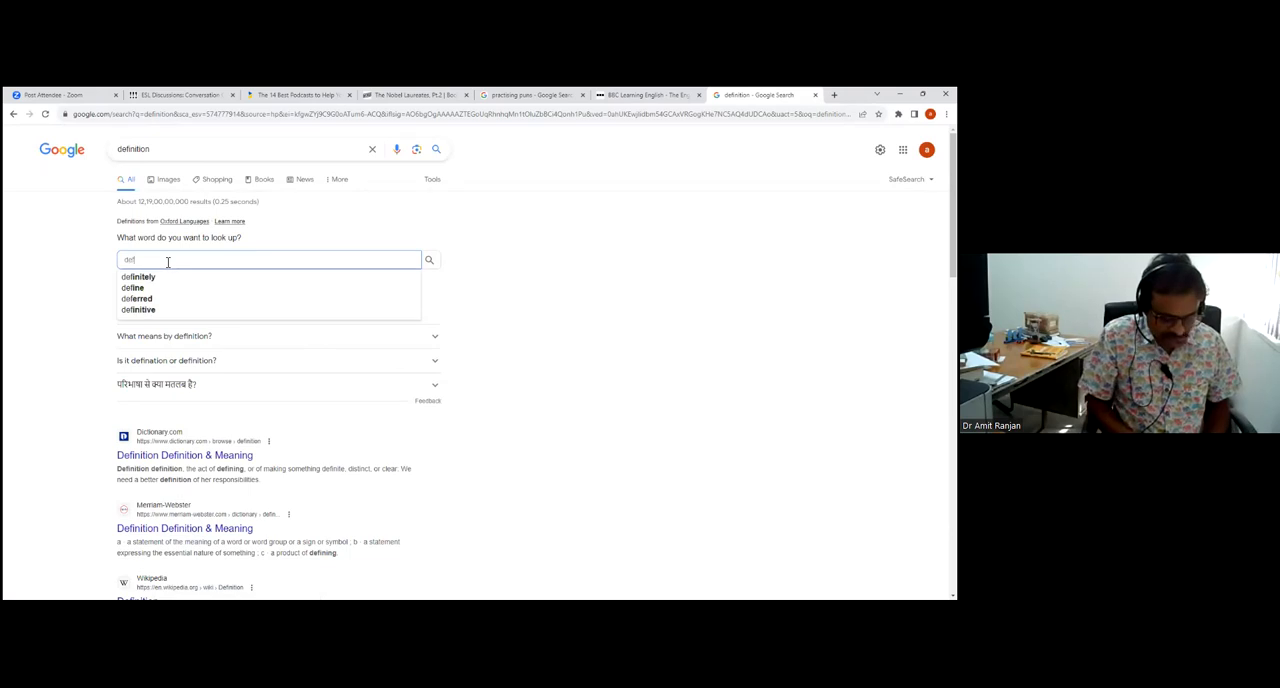
type("inition")
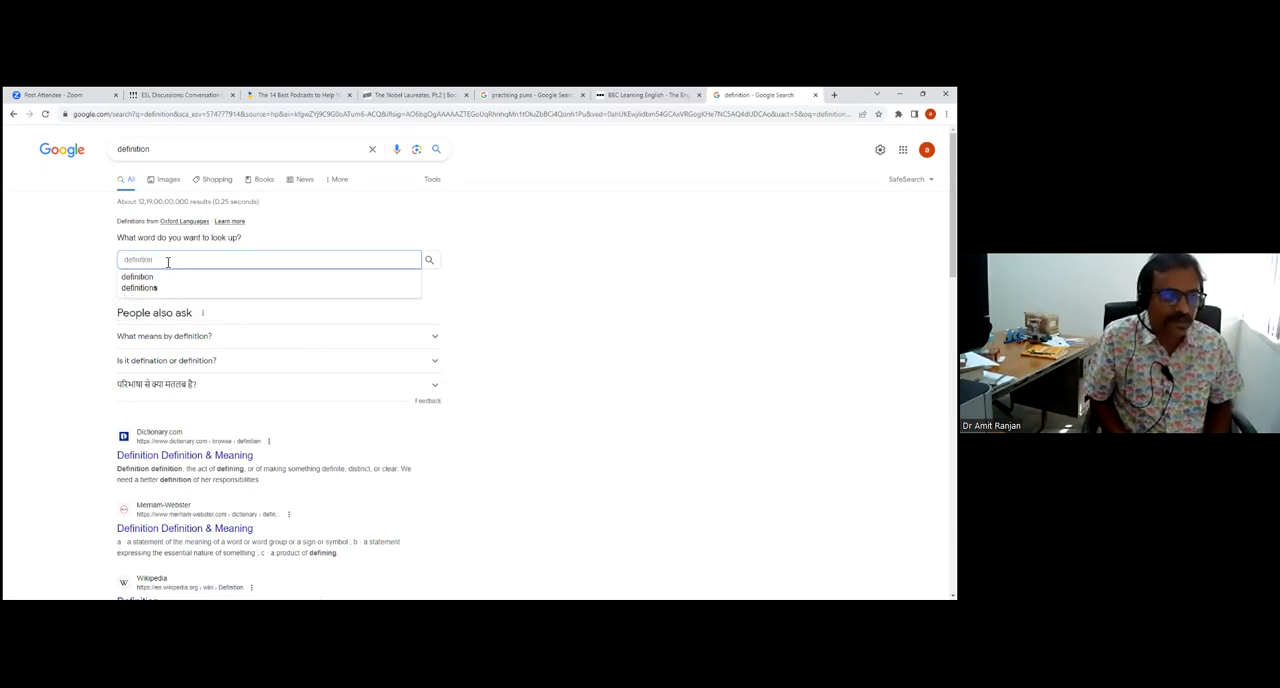
key("Return")
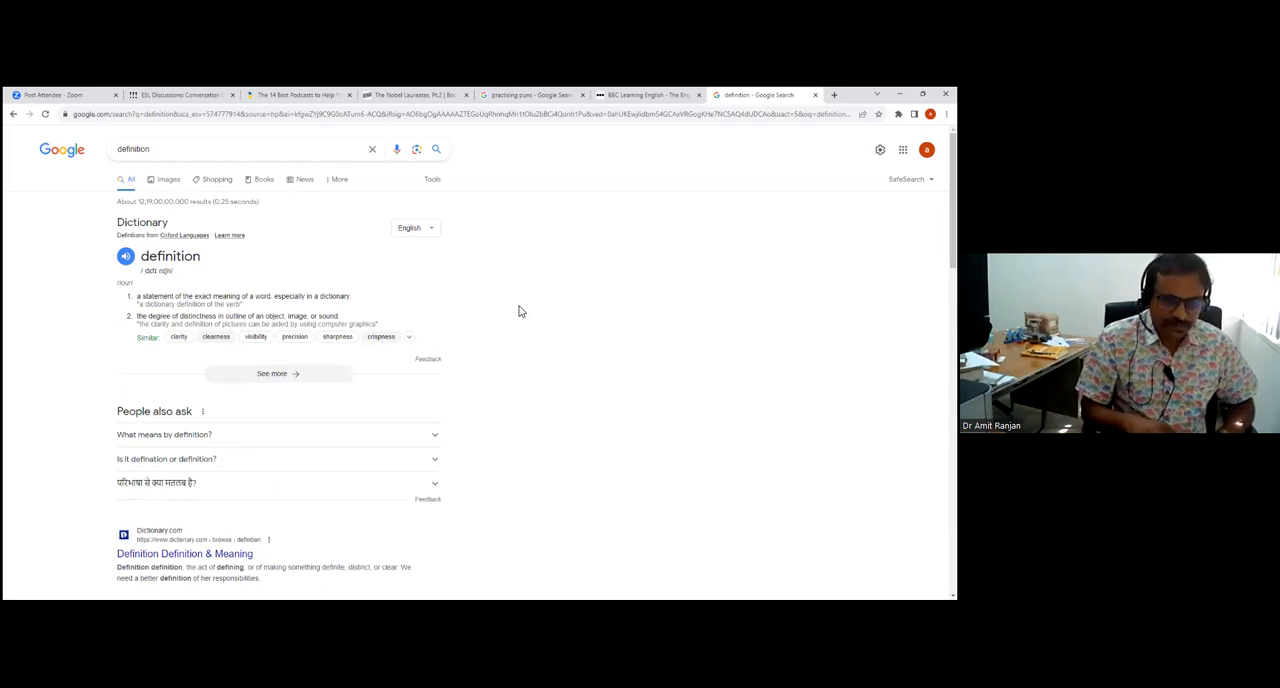
Play the spoken pronunciation of 'definition' several times.
left_click(129, 261)
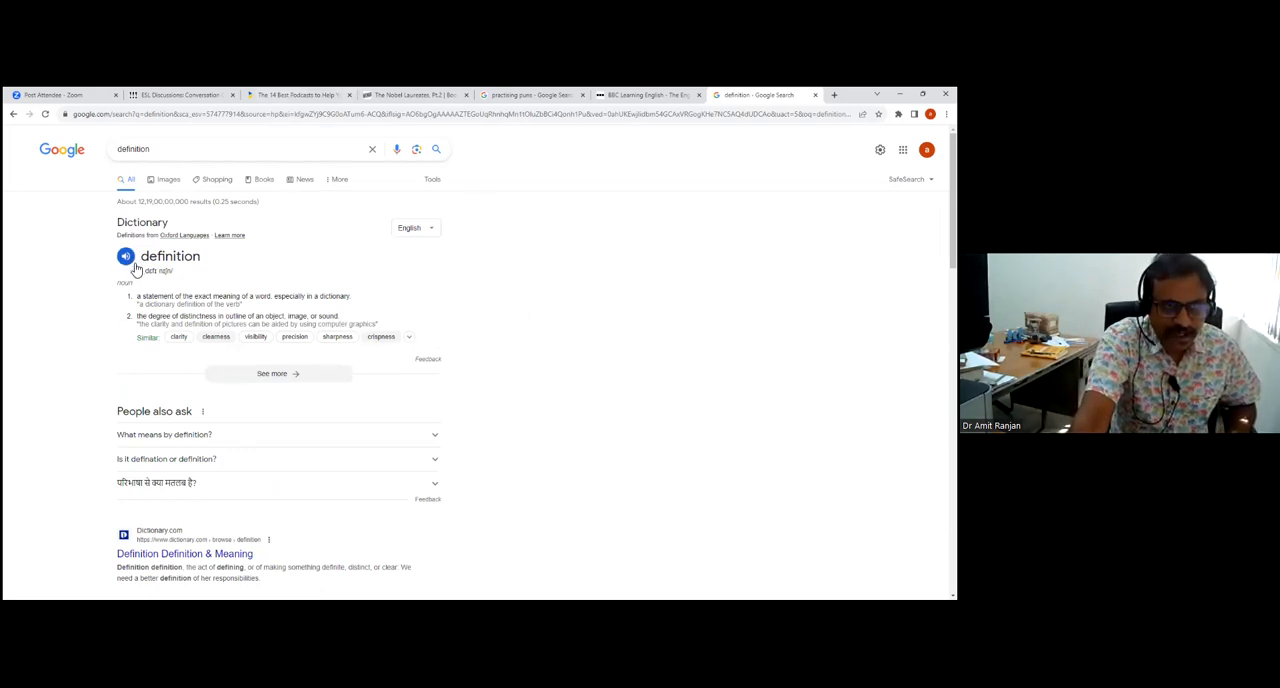
left_click(129, 261)
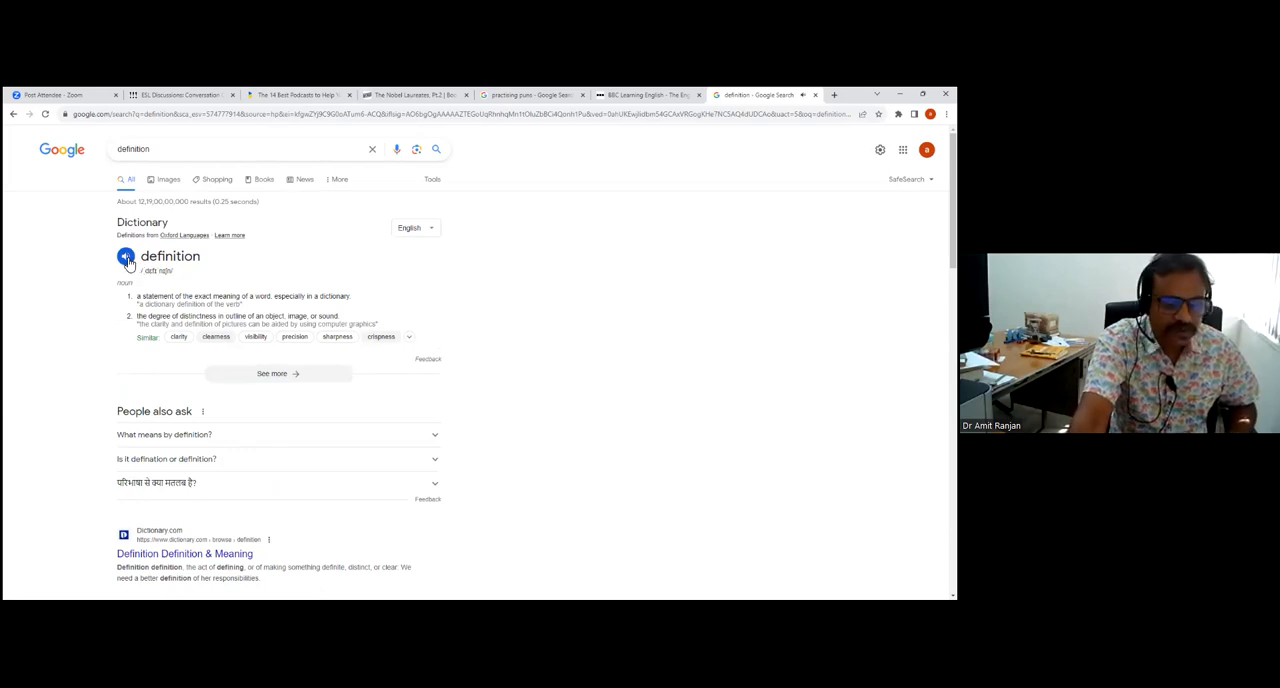
left_click(126, 258)
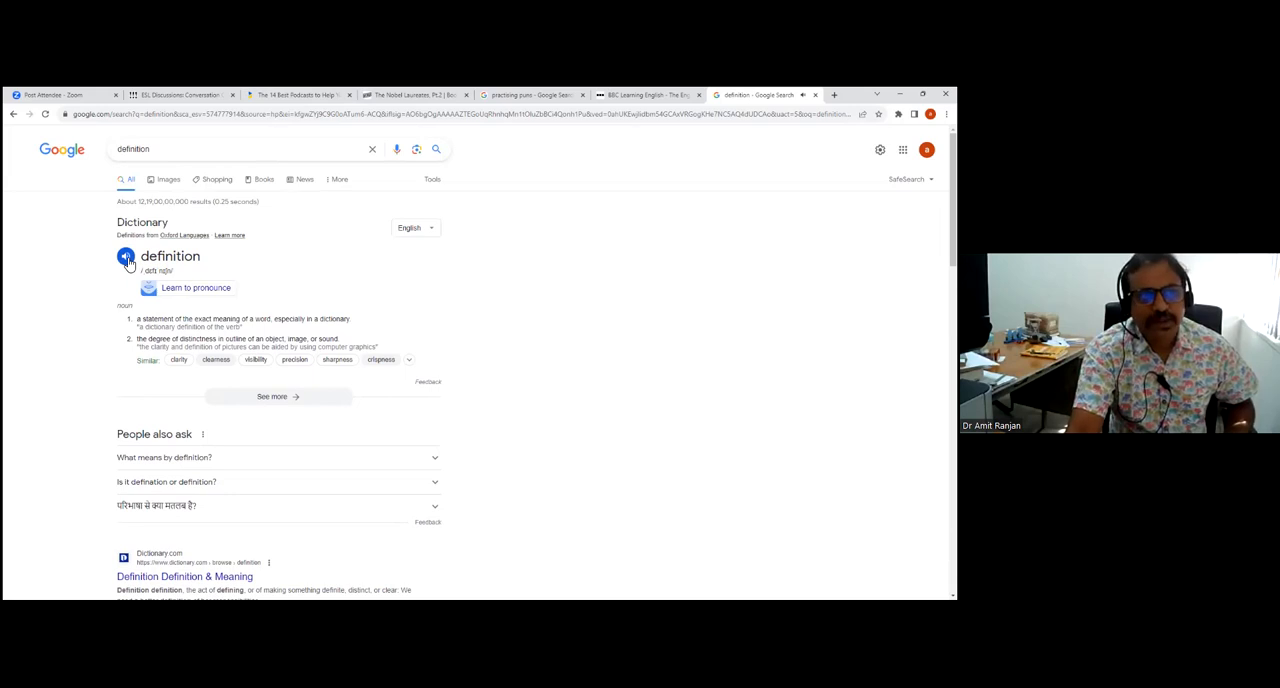
left_click(126, 258)
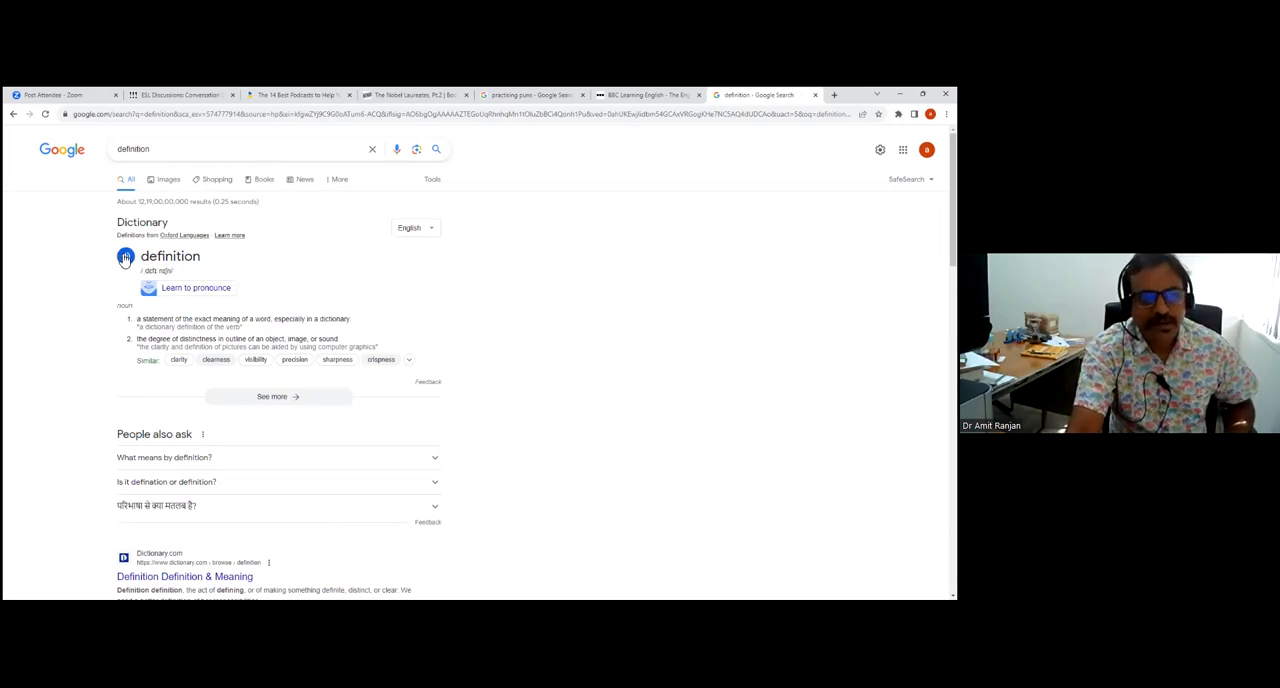
Check the dictionary language choices, keep English, and start the 'Learn to pronounce' guide.
left_click(433, 230)
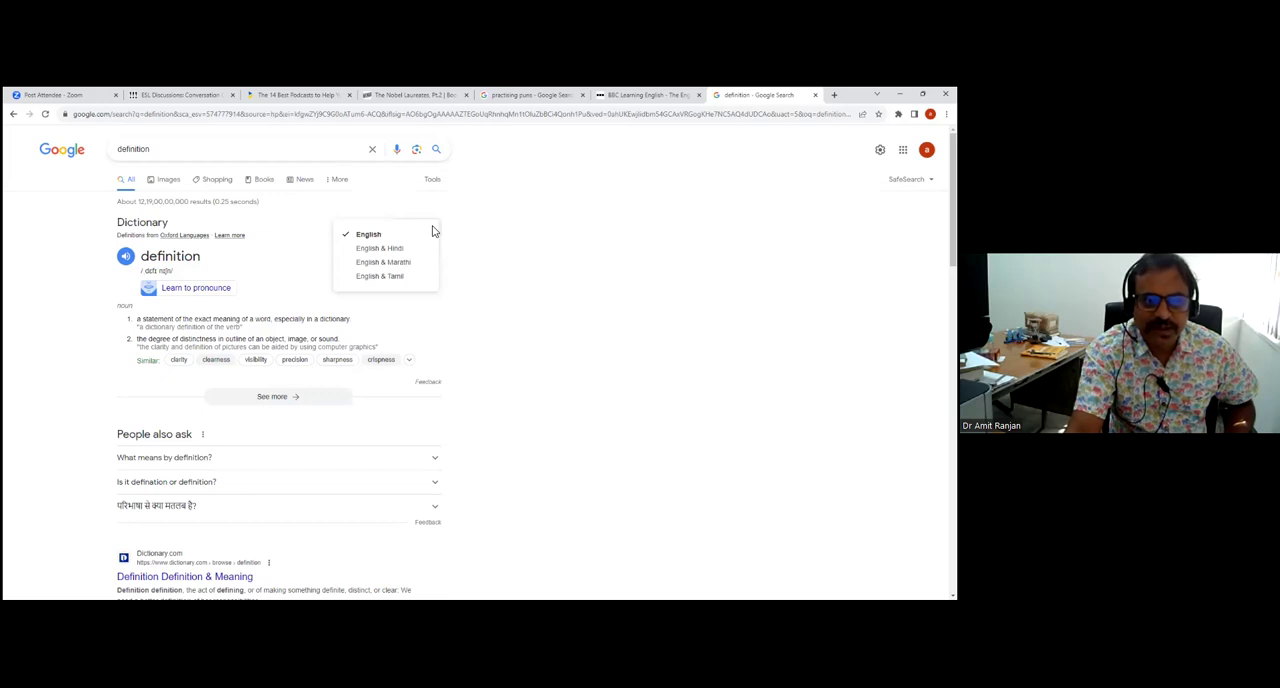
left_click(503, 347)
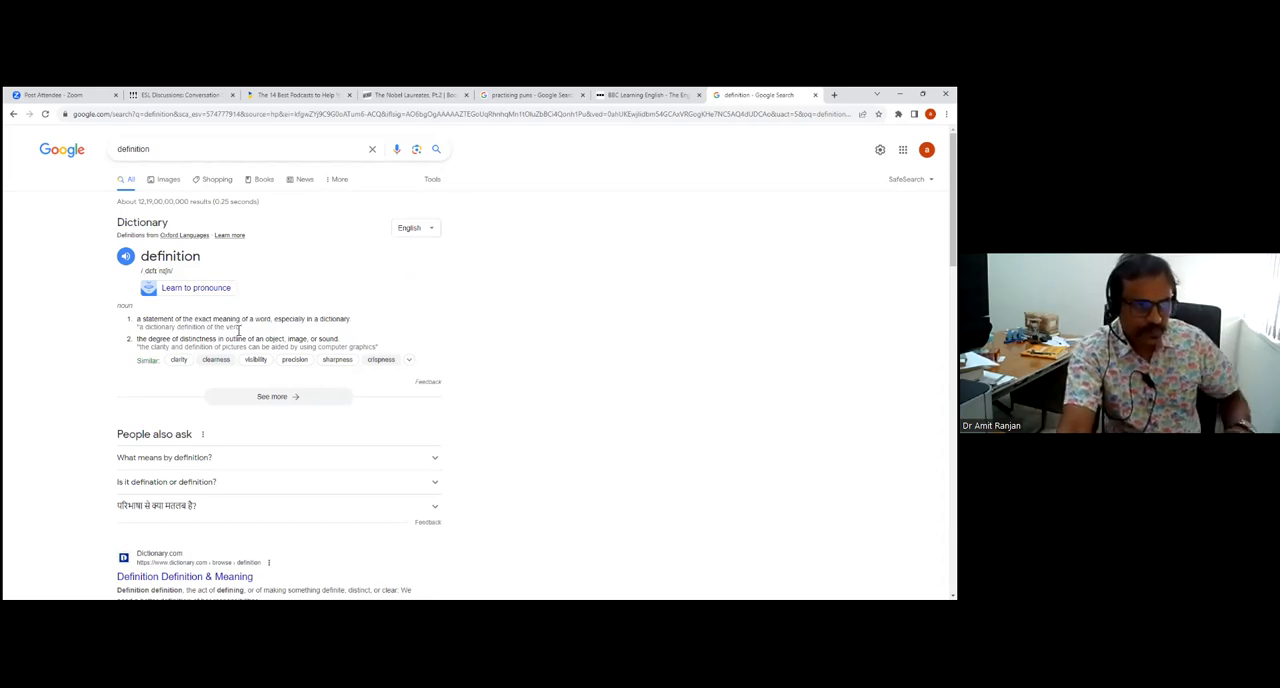
left_click(196, 288)
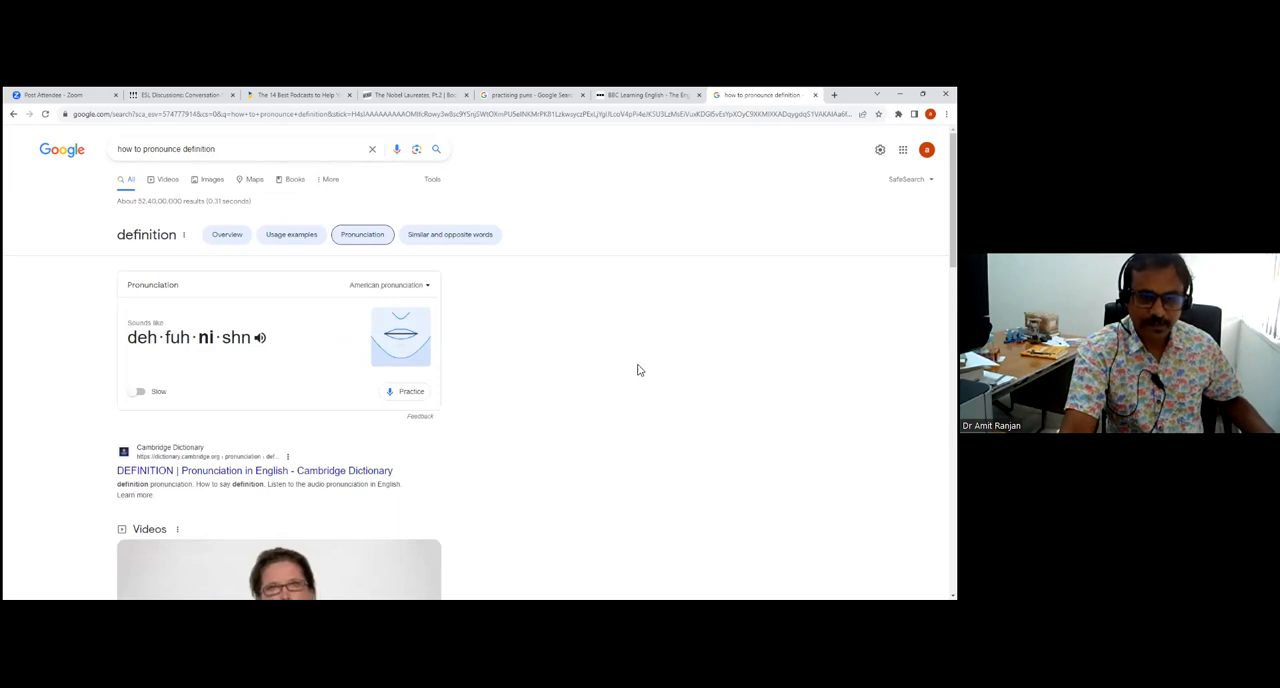
Try the speaking practice, then watch the mouth animation at slow and normal speed.
left_click(409, 392)
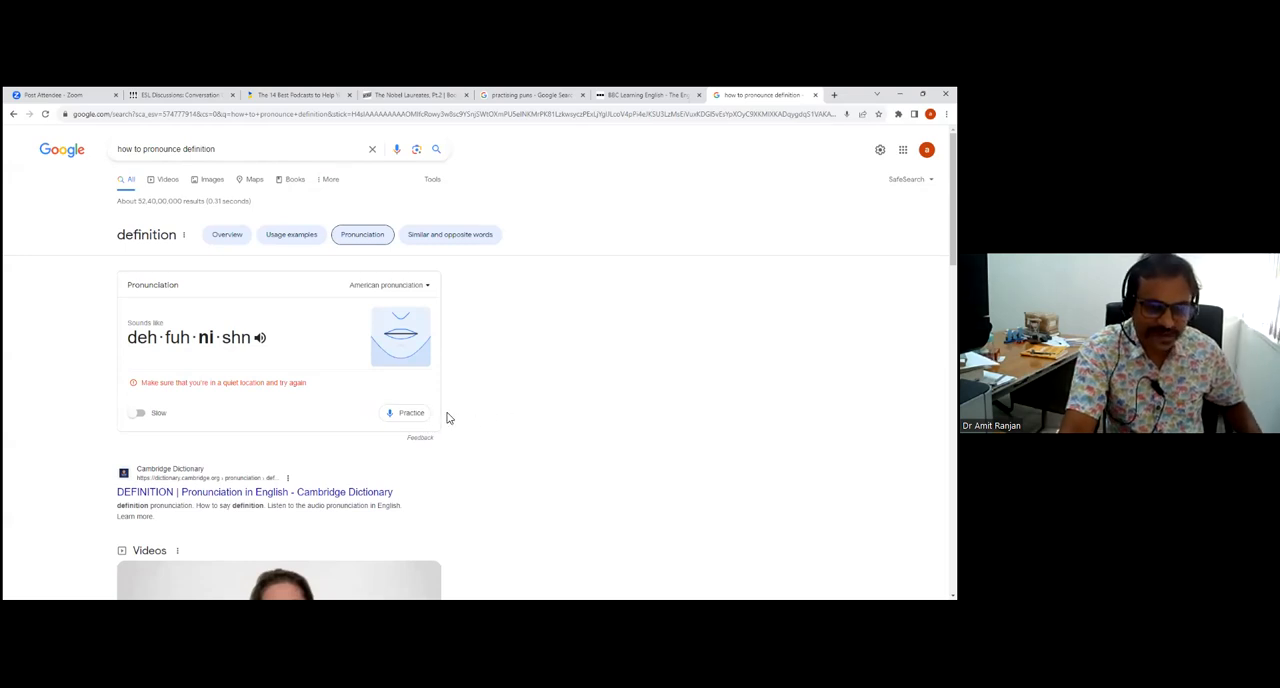
left_click(408, 414)
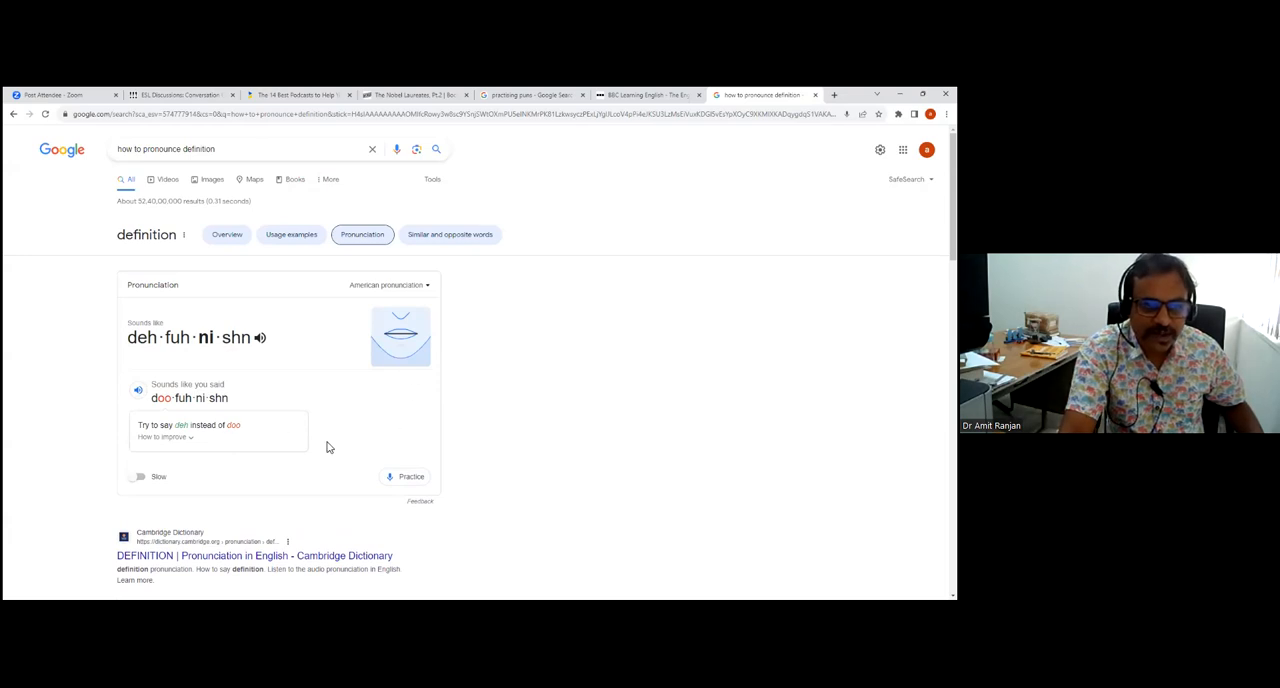
left_click(405, 343)
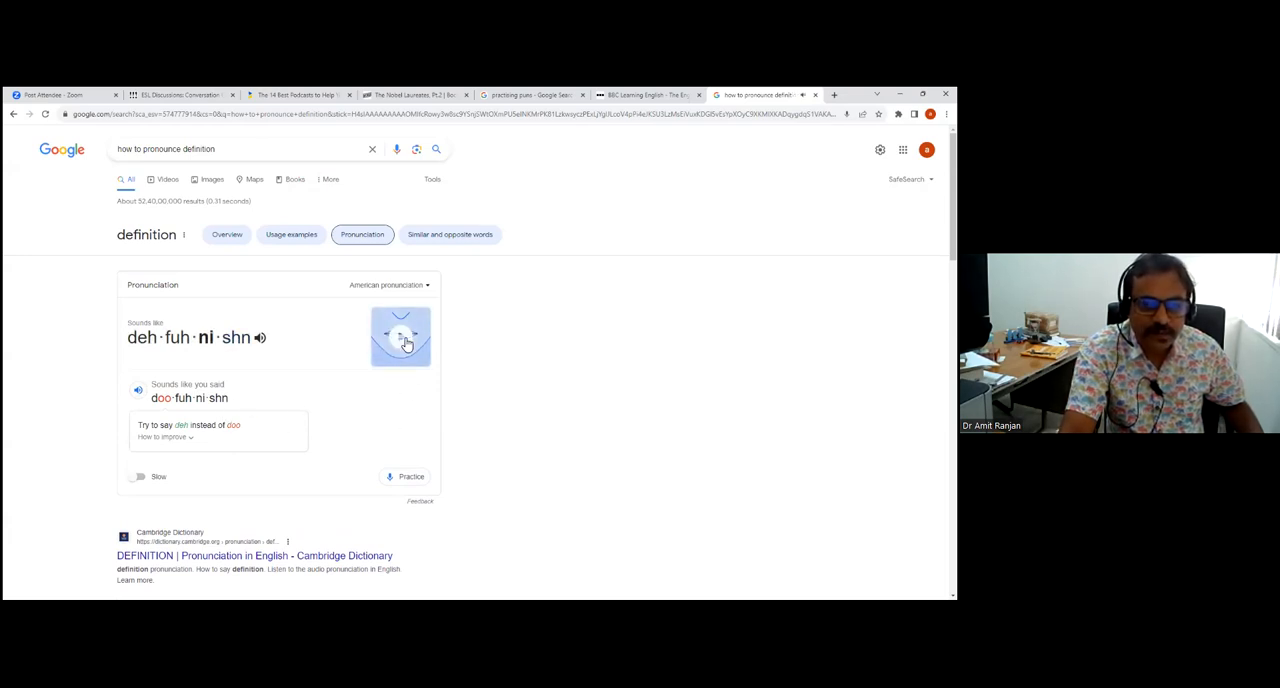
left_click(141, 480)
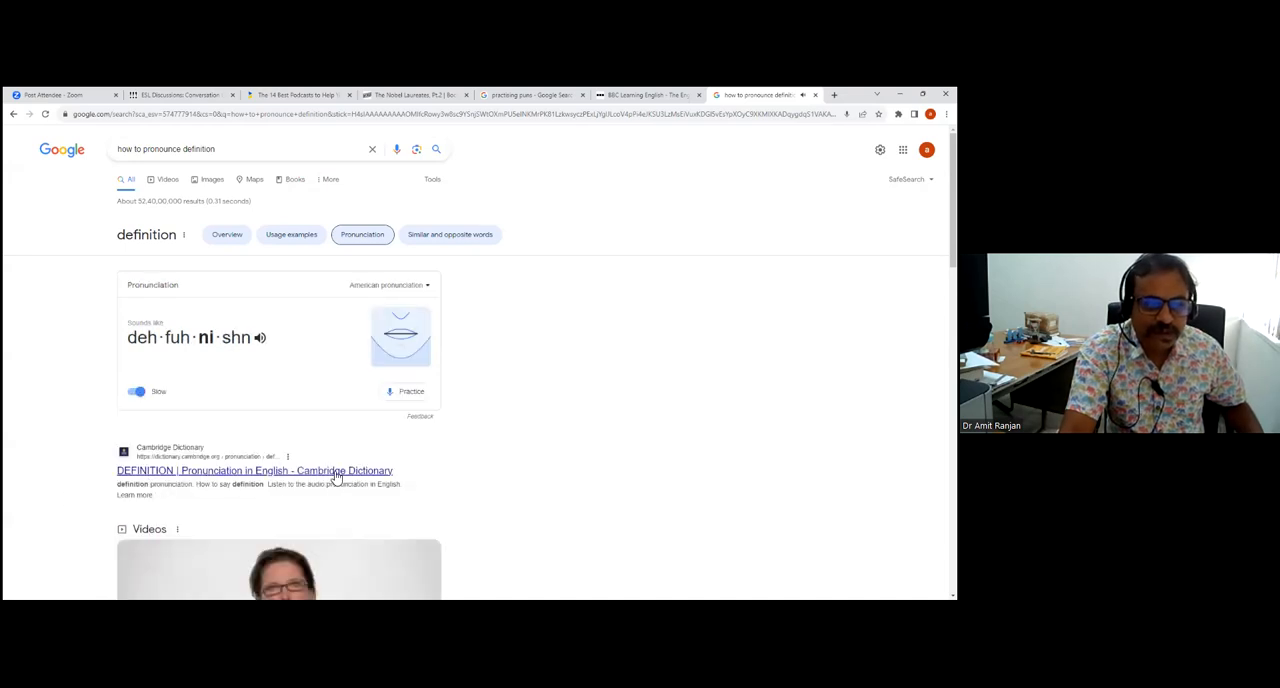
left_click(415, 353)
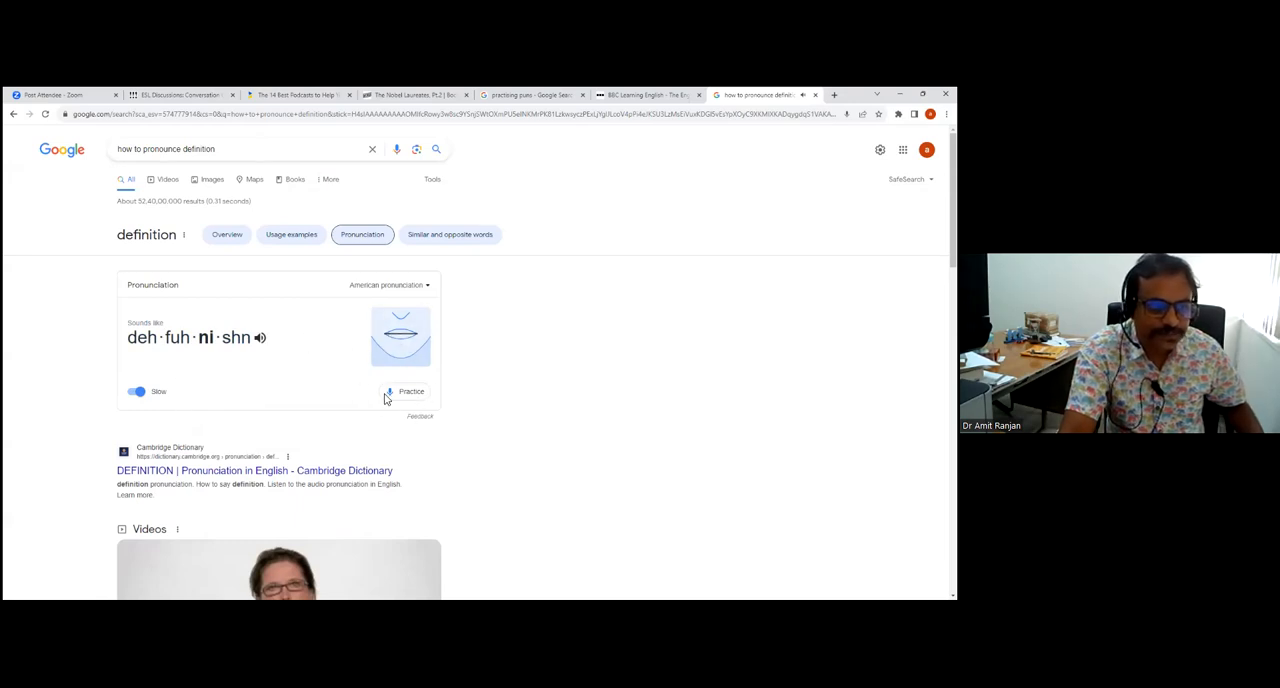
left_click(136, 391)
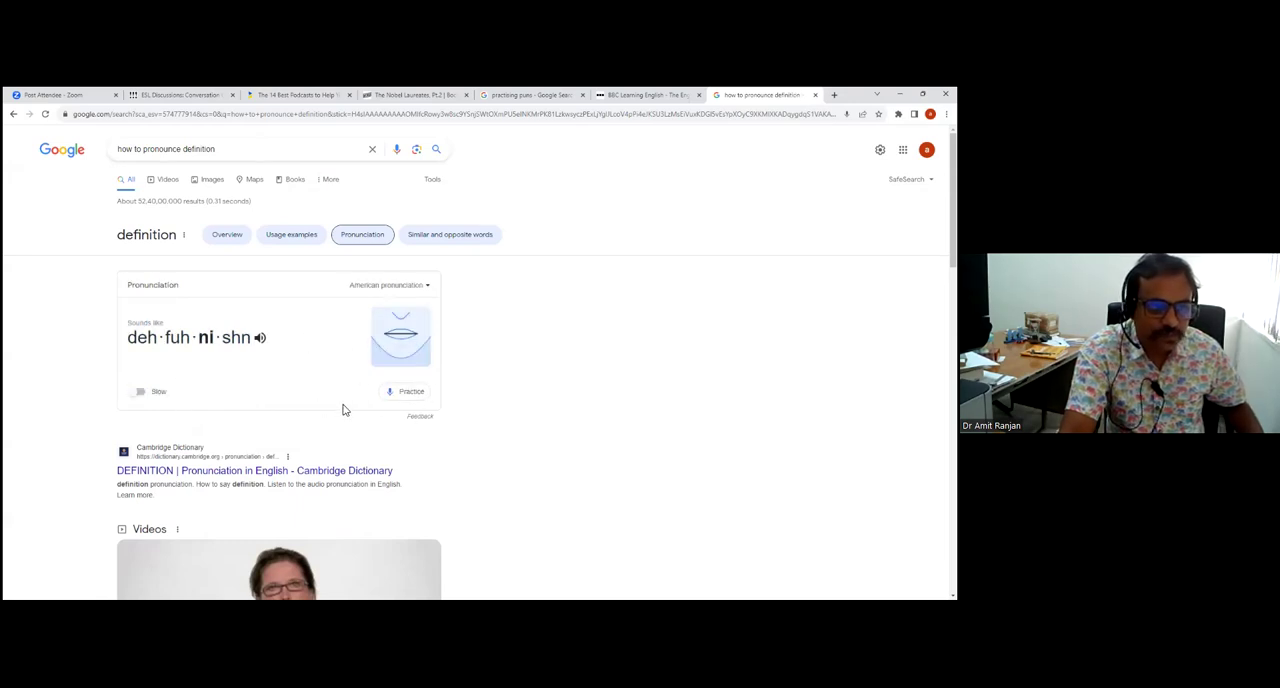
Record several attempts at saying 'definition' to get pronunciation feedback.
left_click(405, 398)
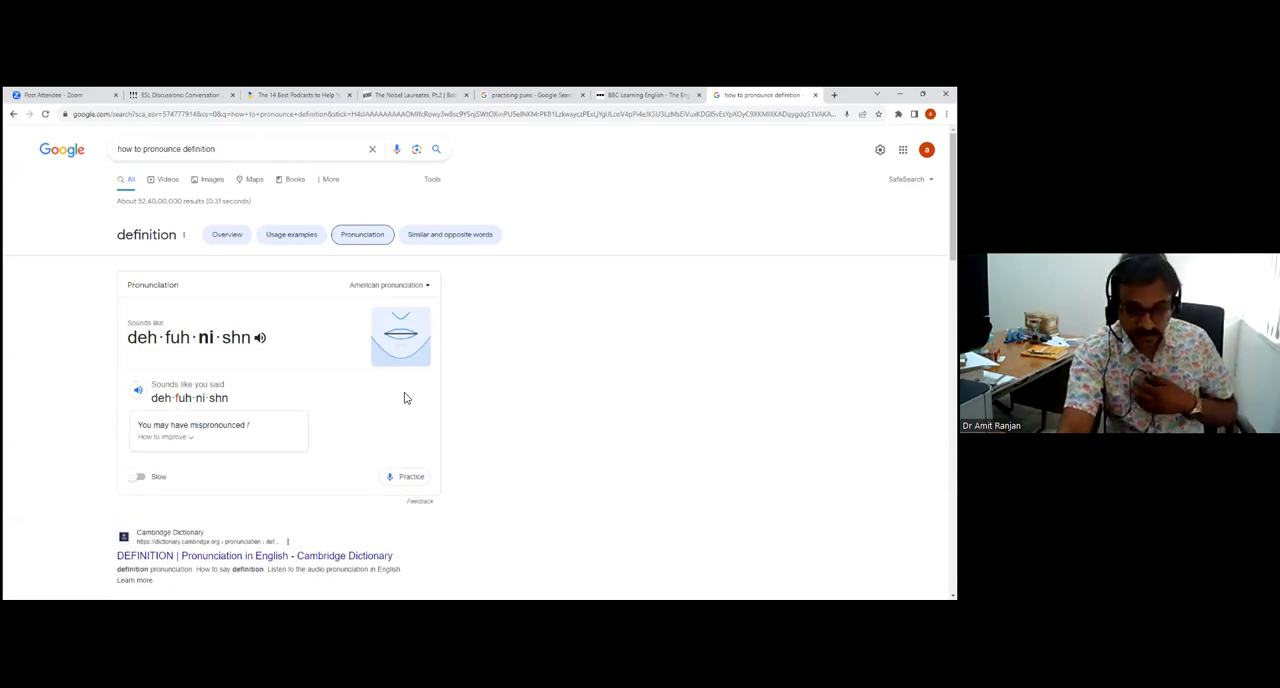
left_click(405, 478)
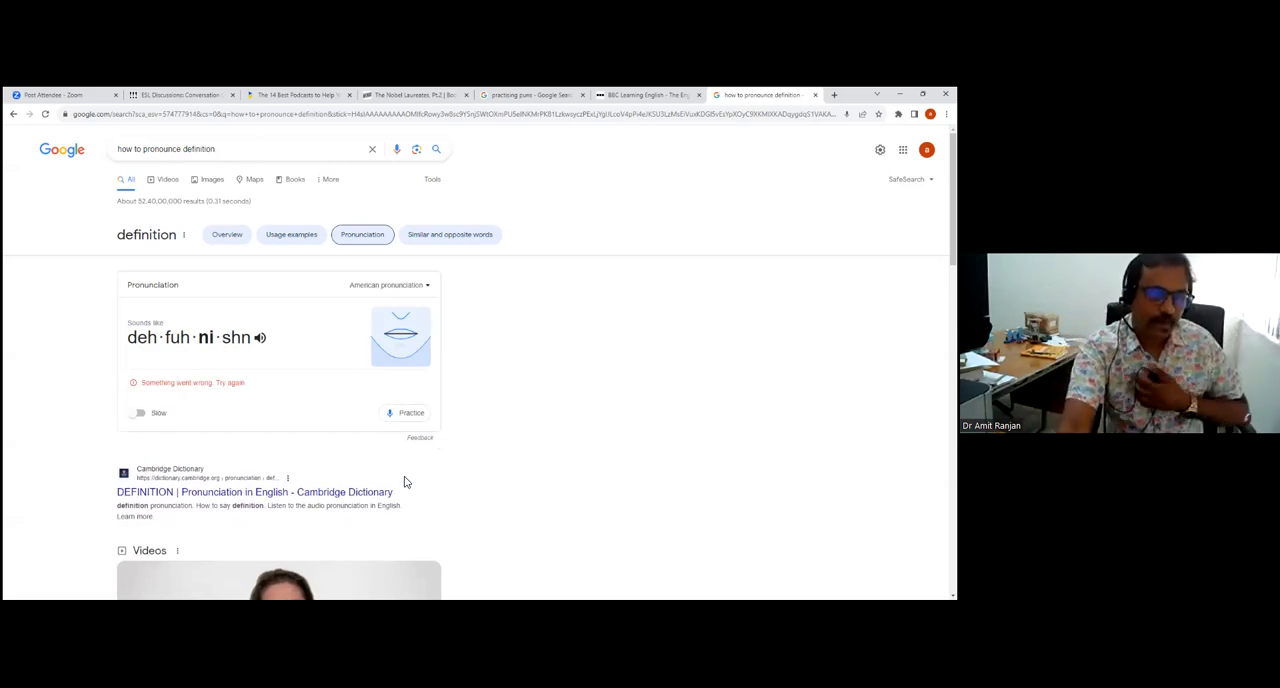
left_click(406, 416)
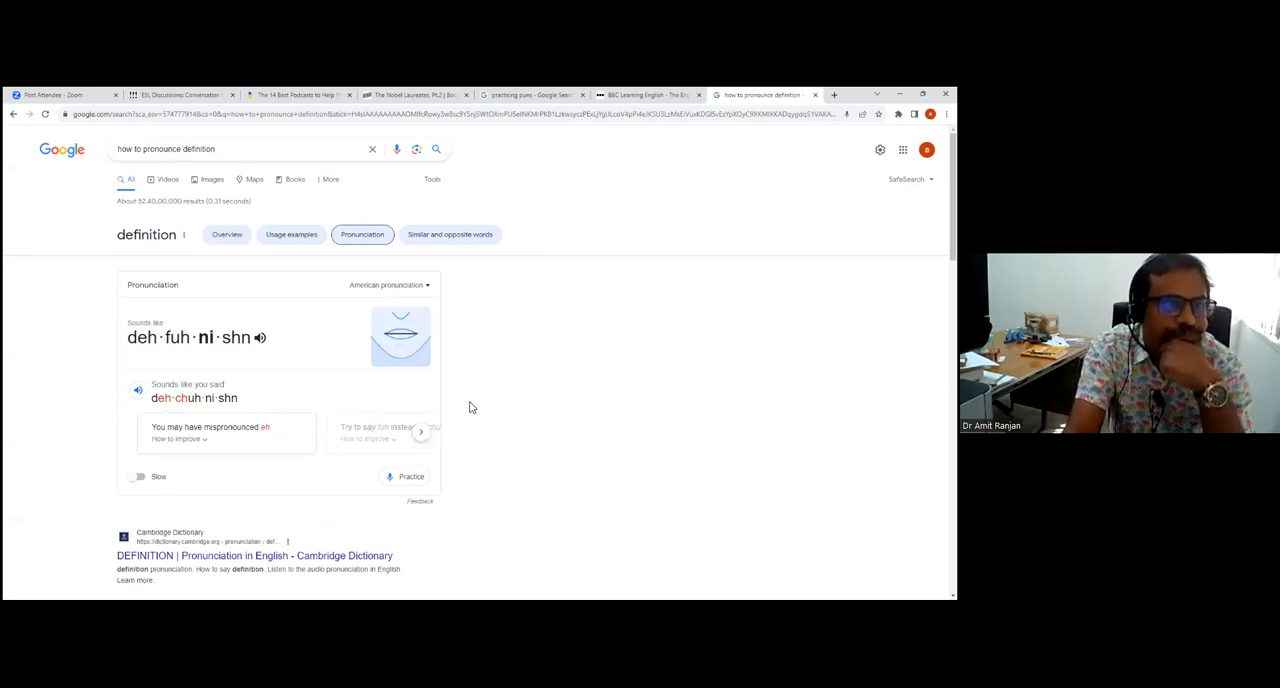
left_click(294, 242)
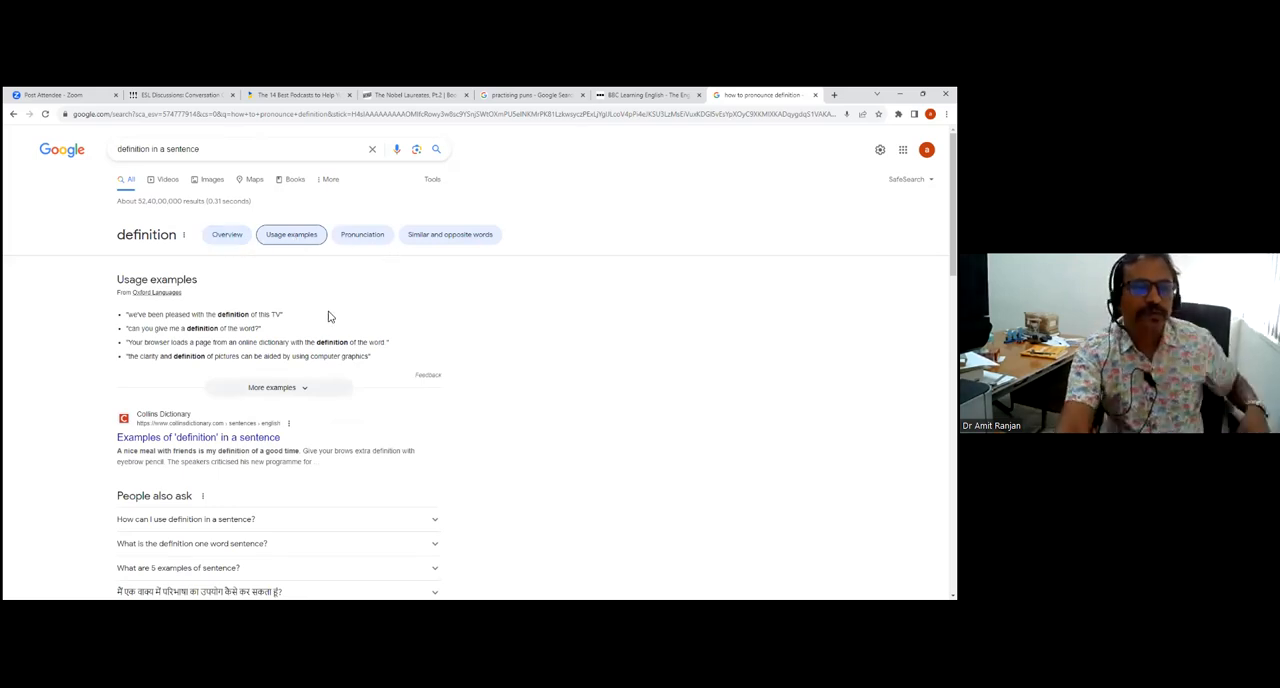
left_click(356, 246)
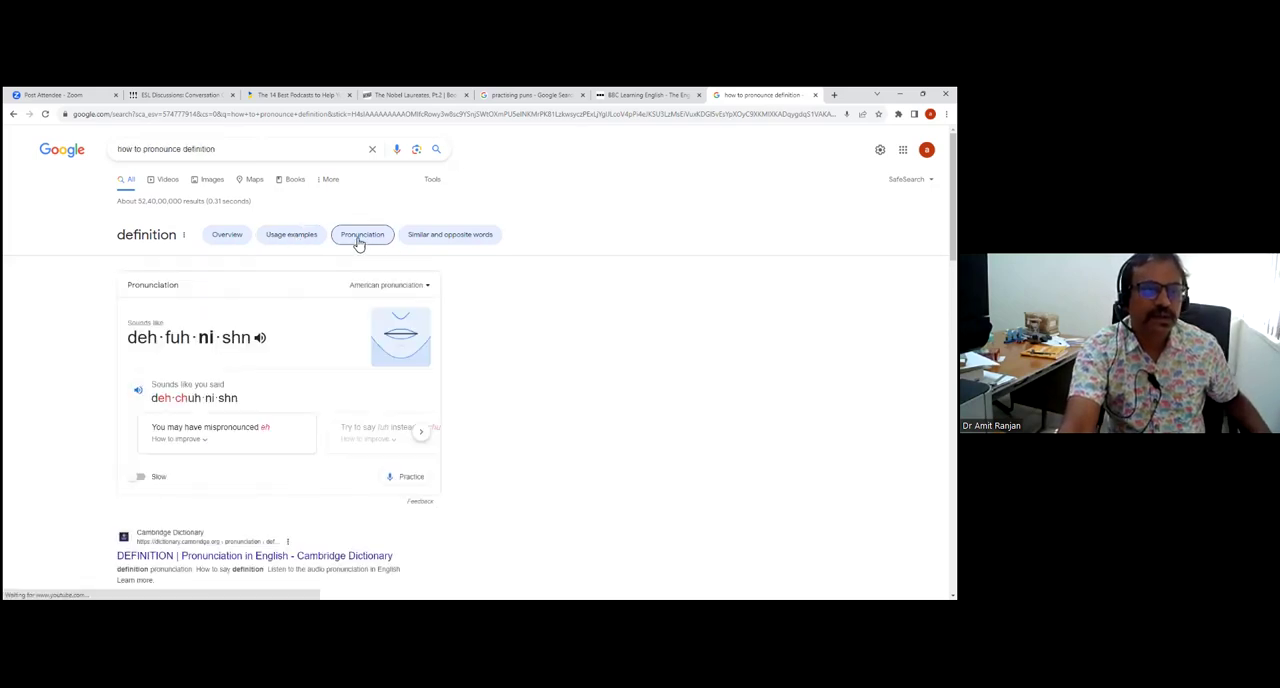
left_click(452, 240)
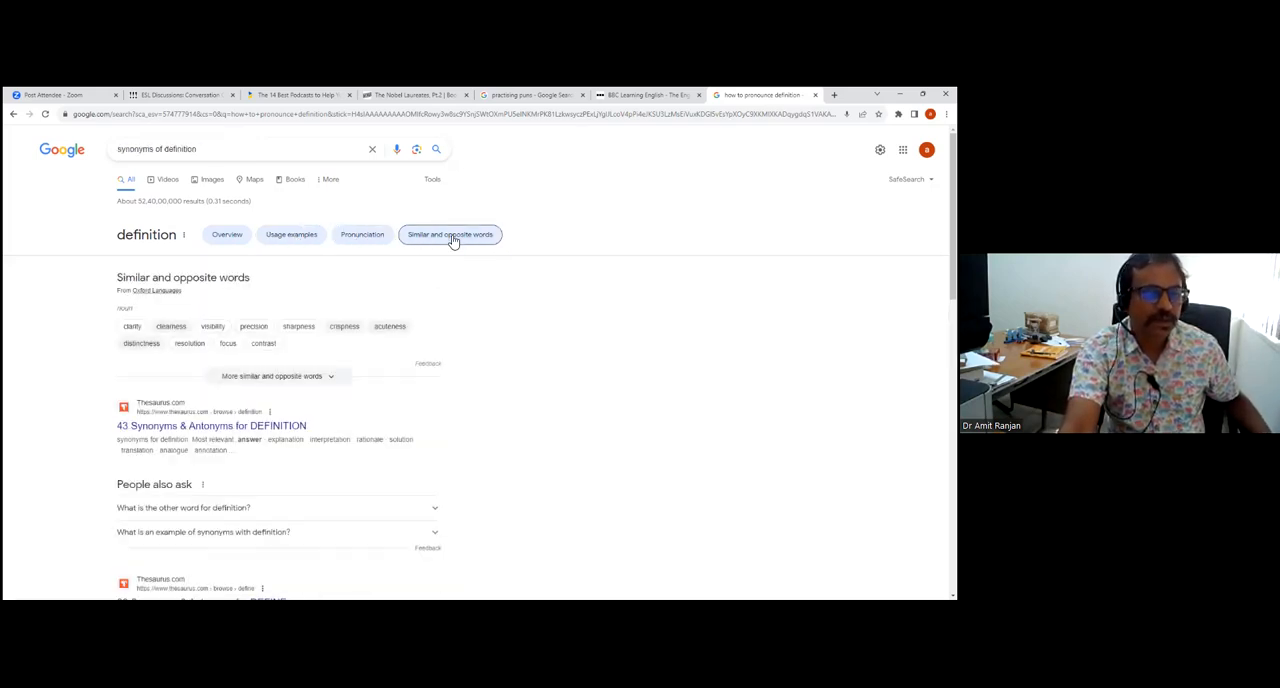
scroll(477, 374, "down", 2)
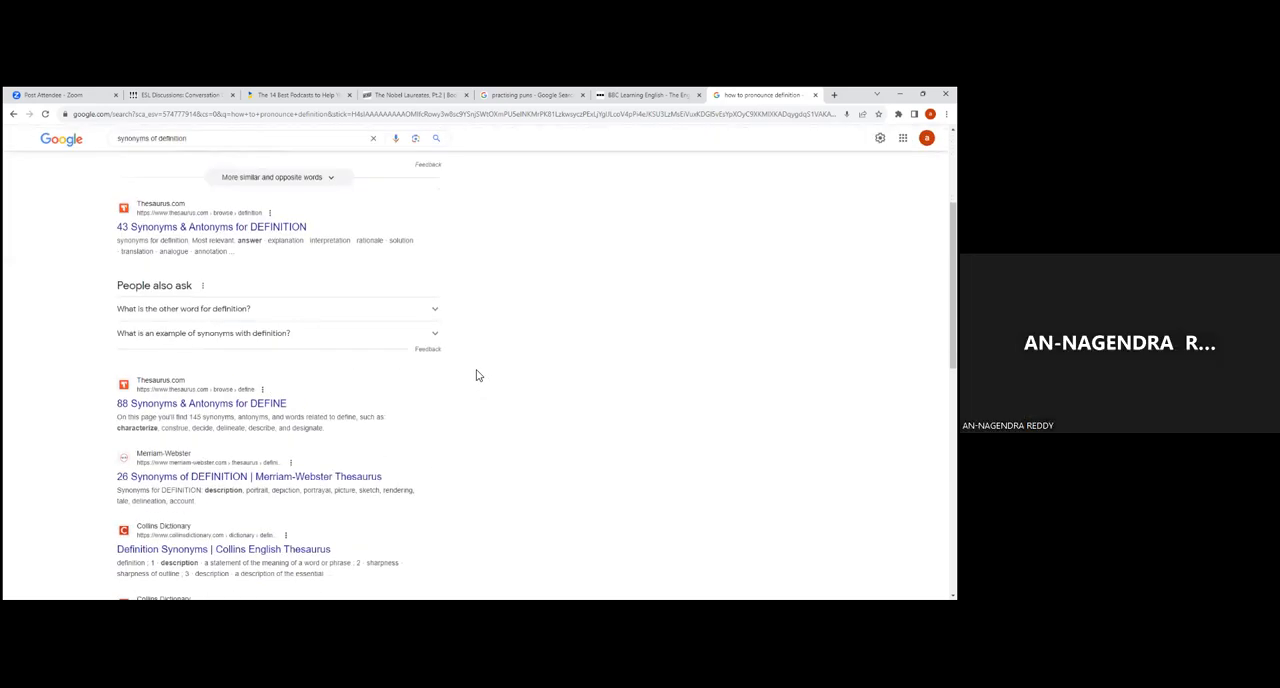
scroll(477, 374, "up", 2)
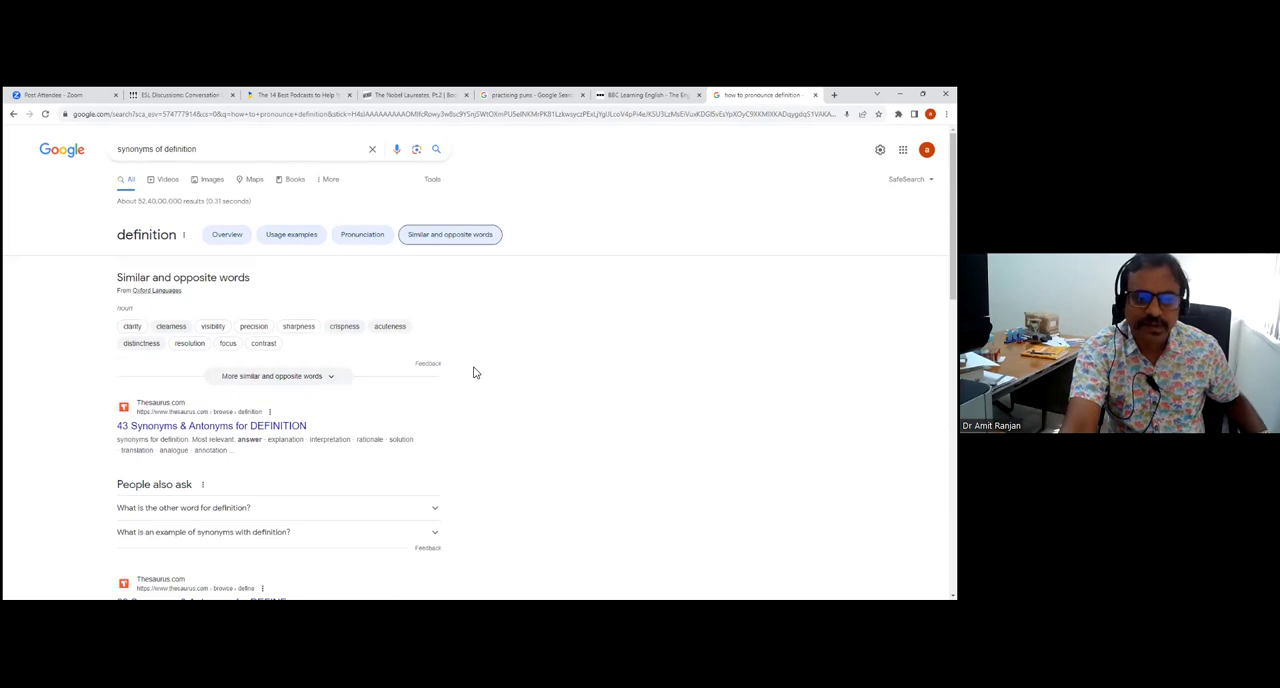
left_click(355, 240)
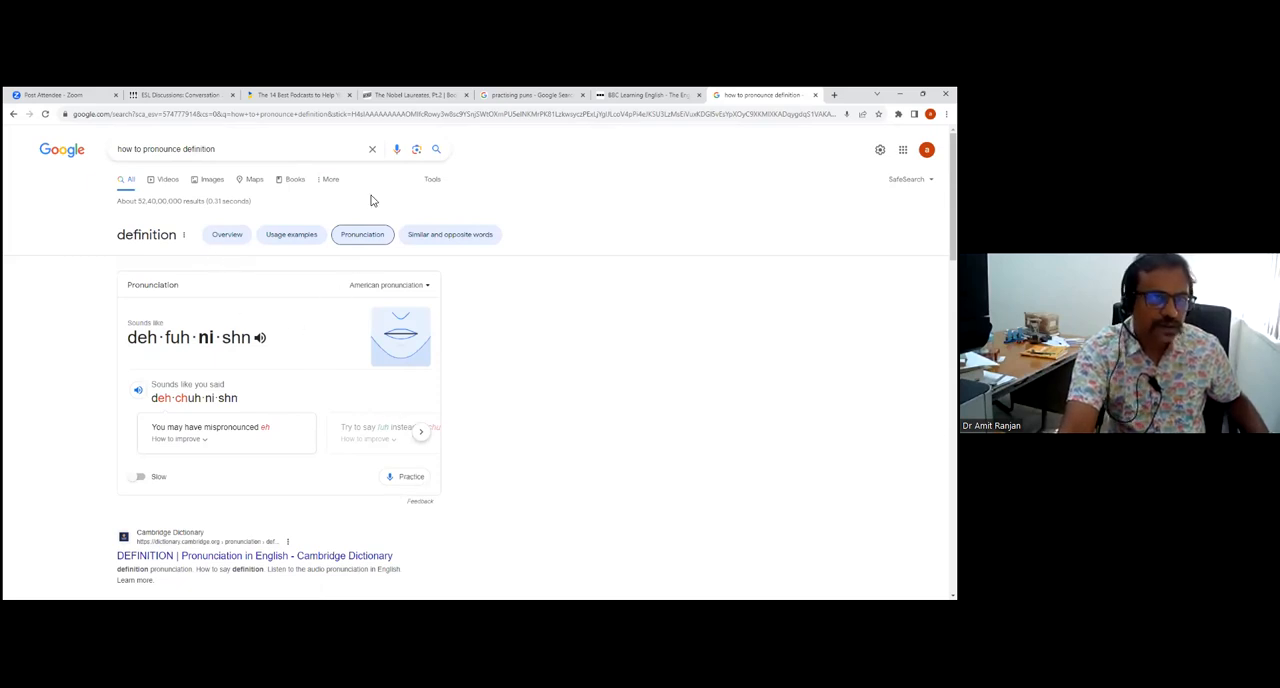
Search 'definition' again and look up 'accent' in the dictionary box.
left_click(372, 149)
type("d")
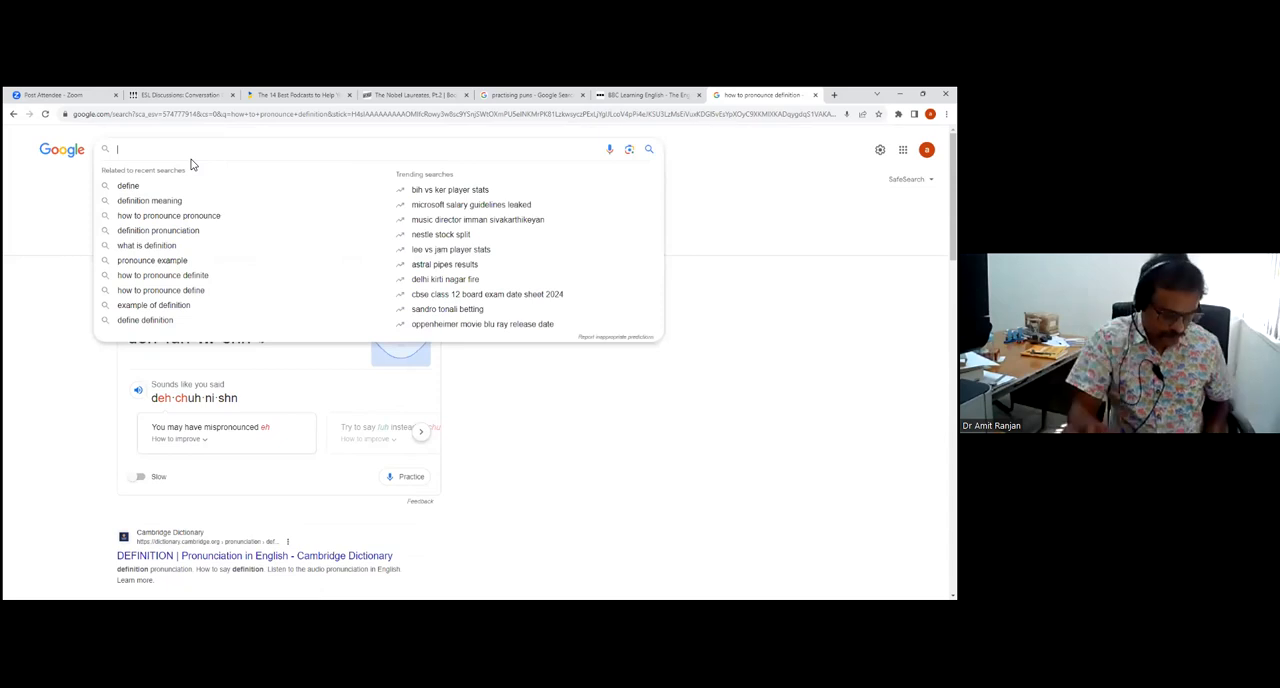
type("efini")
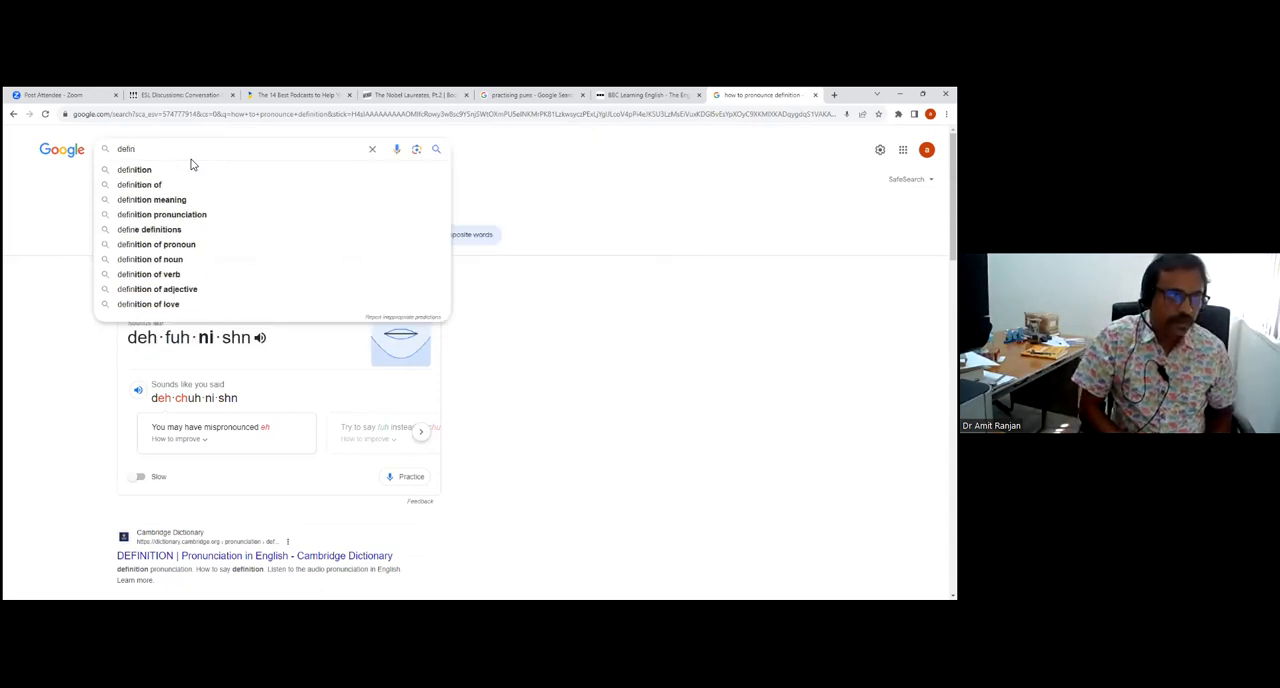
type("tion")
key("Return")
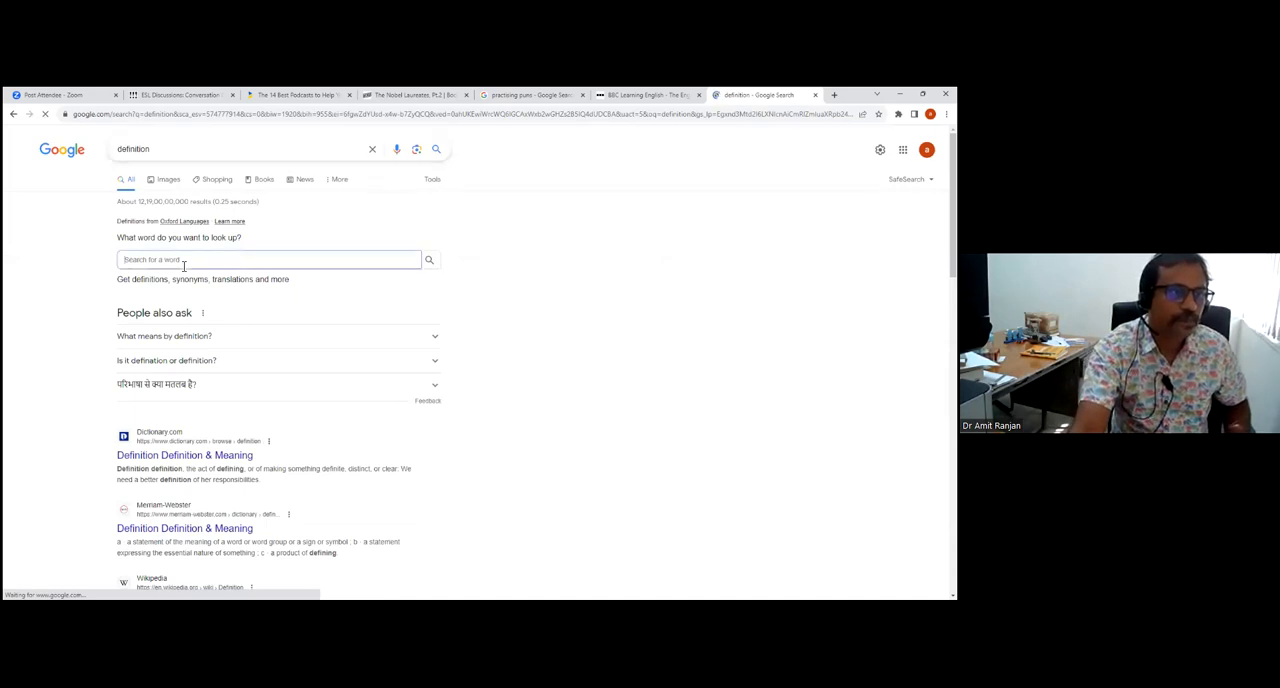
type("accent")
key("Return")
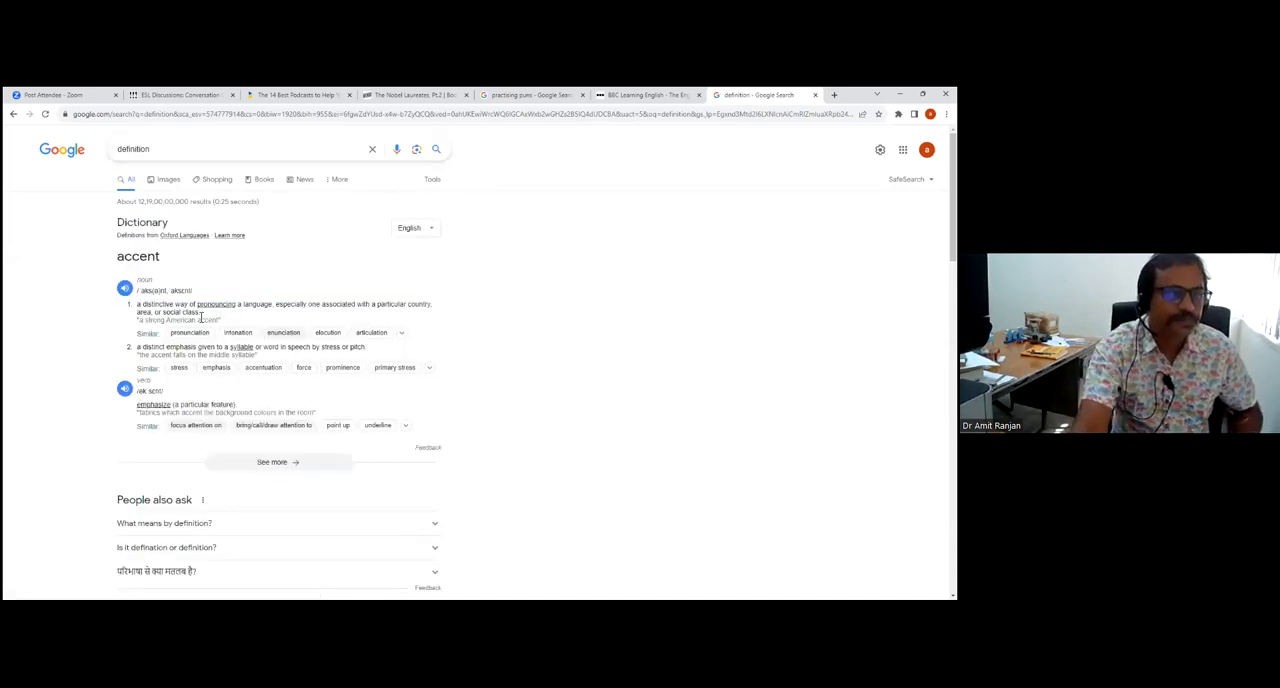
Hear the noun and verb pronunciations of 'accent' and expand its full entry.
left_click(123, 289)
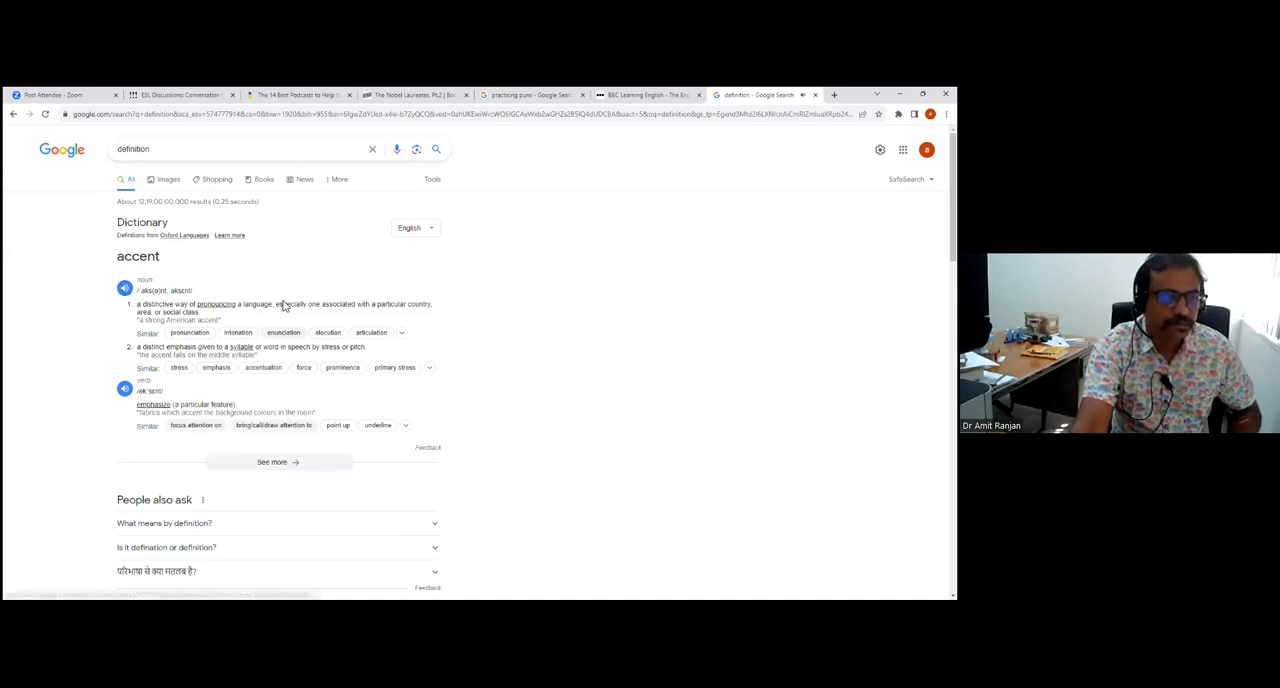
left_click(124, 389)
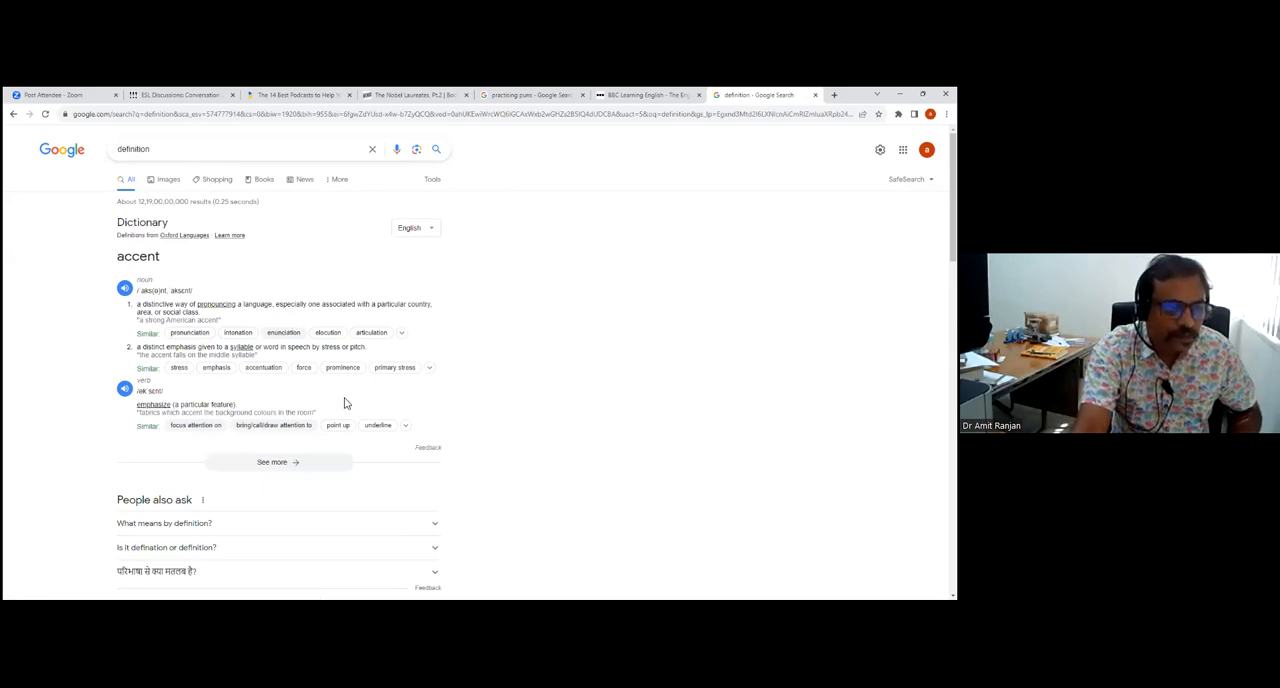
scroll(343, 400, "down", 1)
left_click(302, 413)
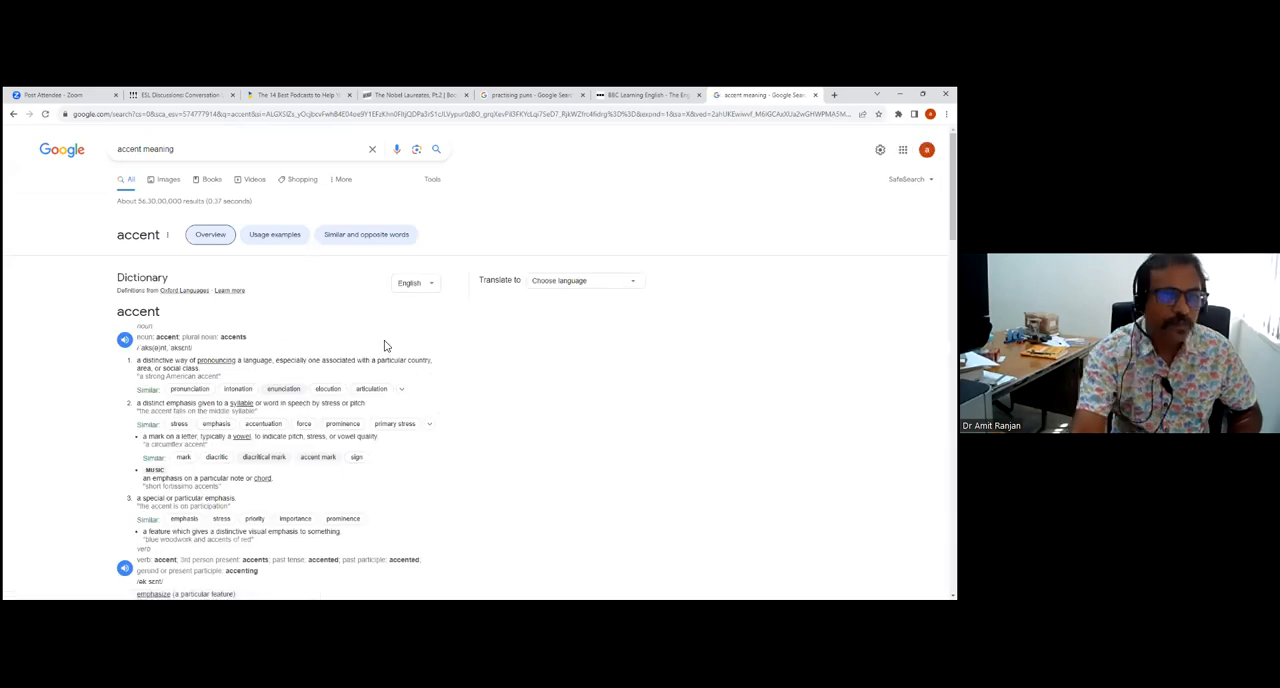
scroll(399, 362, "down", 2)
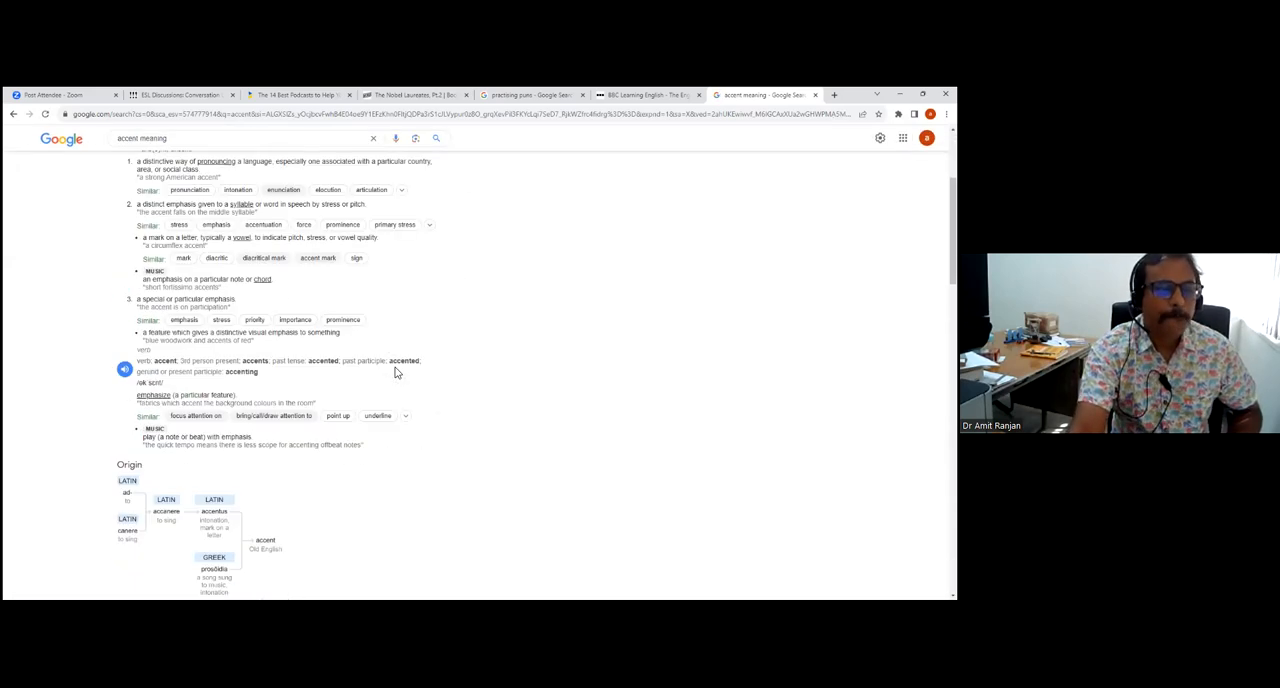
scroll(395, 372, "down", 3)
scroll(395, 372, "up", 1)
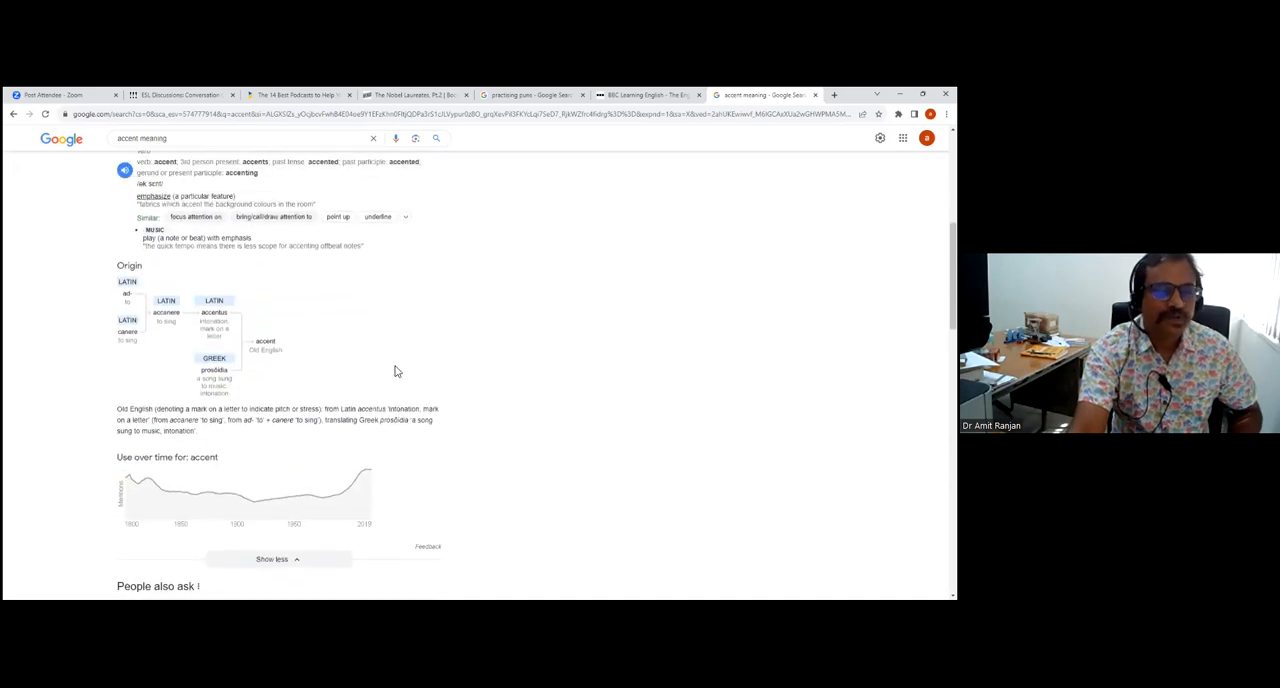
scroll(395, 372, "down", 1)
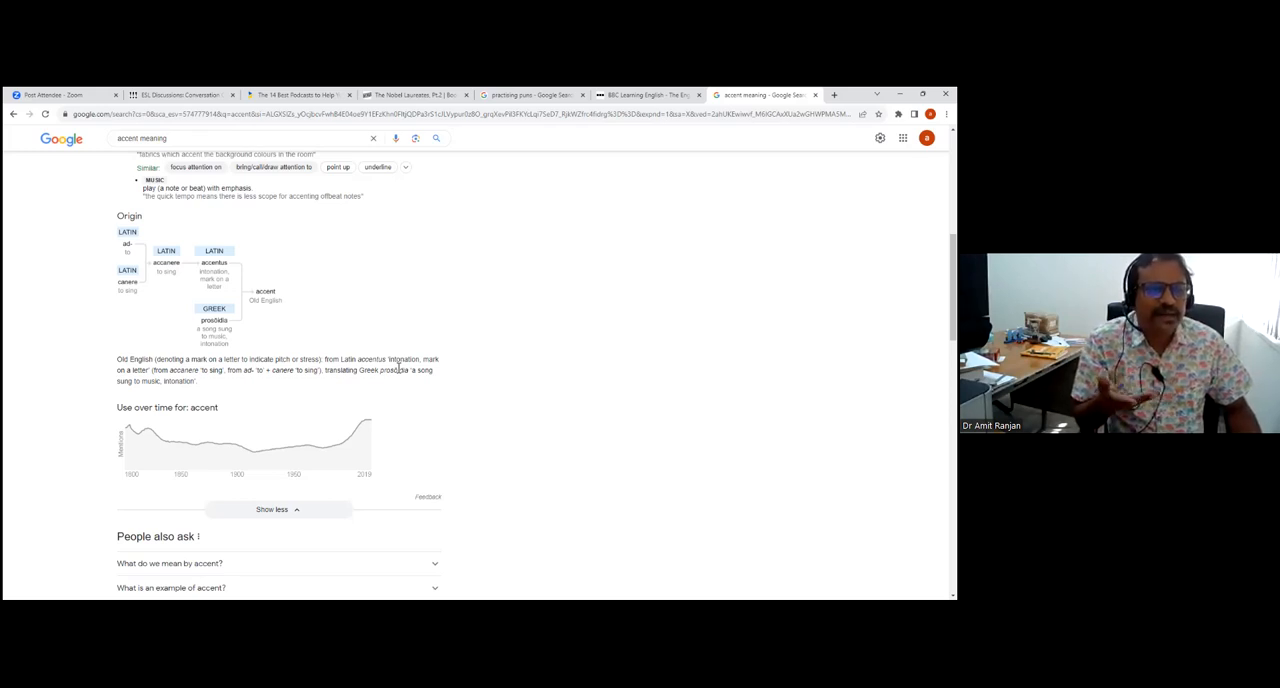
scroll(408, 528, "up", 1)
scroll(405, 512, "up", 3)
scroll(402, 504, "up", 1)
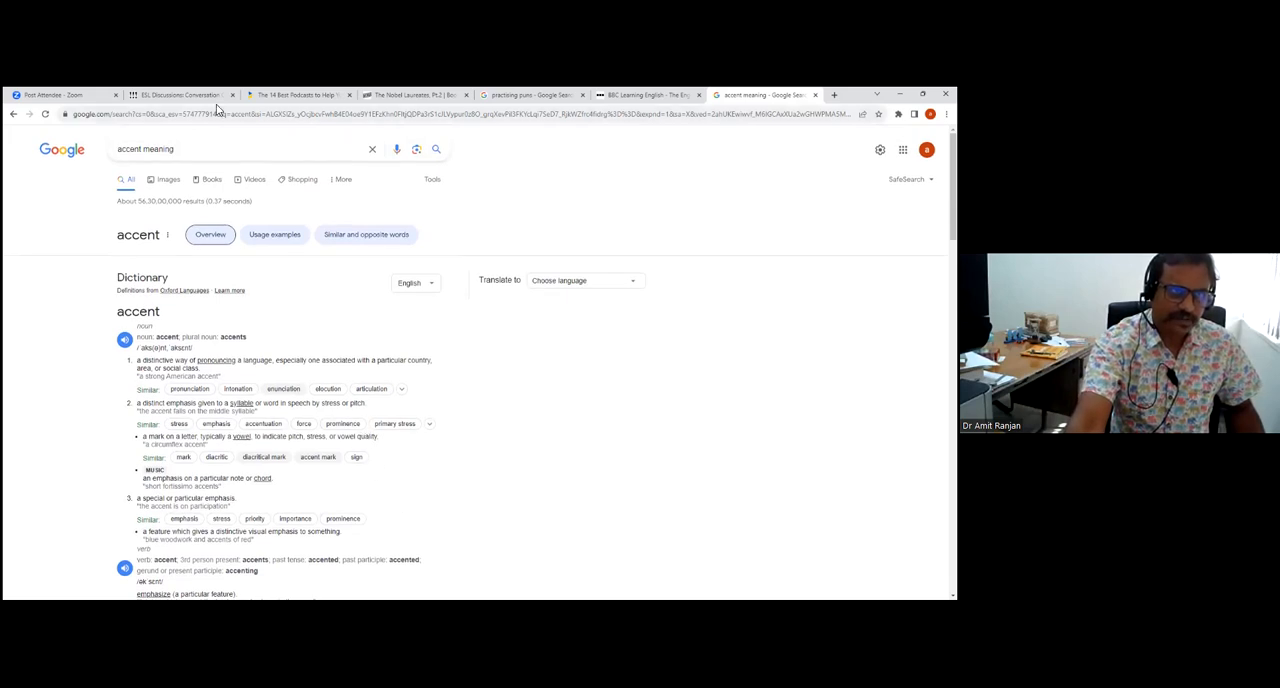
Go to etymonline.com from the address bar and focus its search box.
left_click(250, 115)
key("BackSpace")
type("etym")
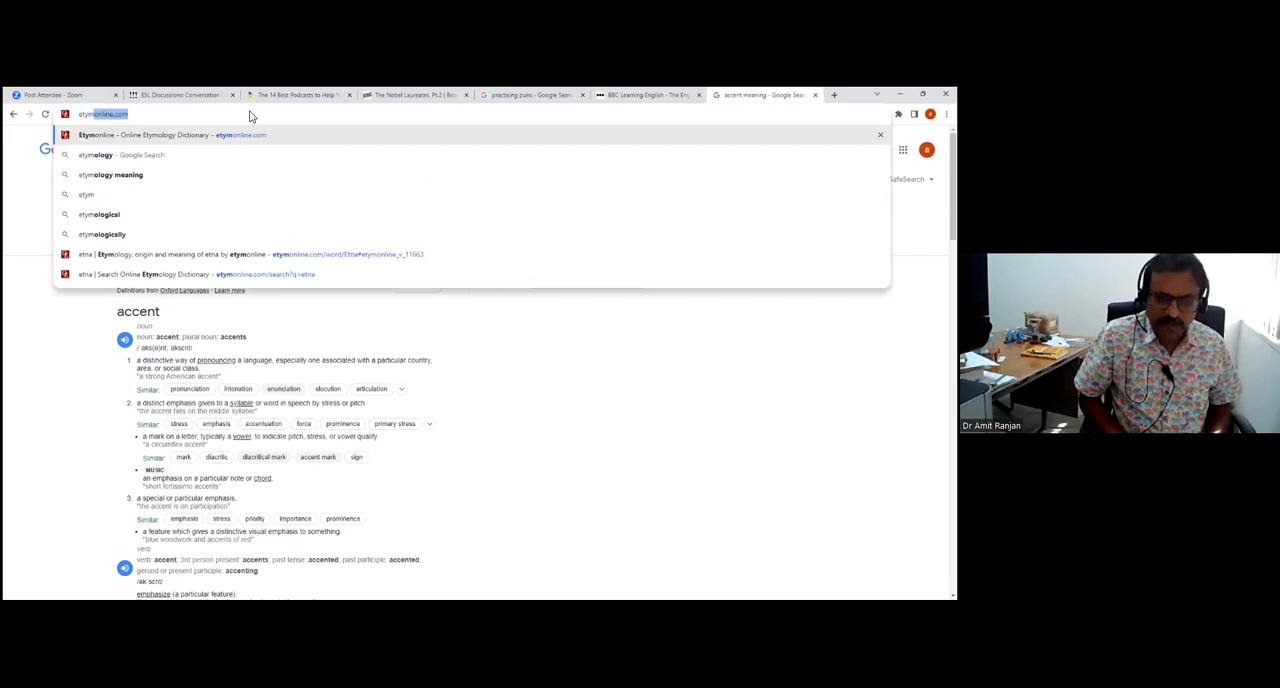
key("Return")
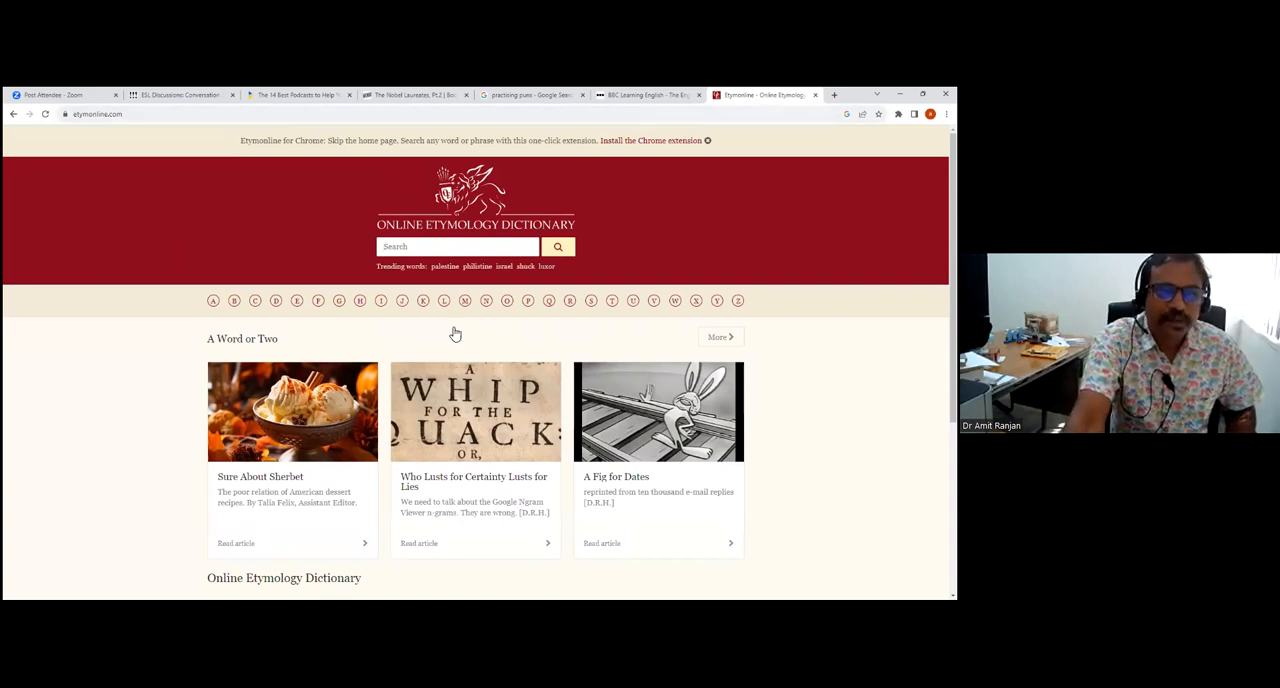
scroll(516, 338, "down", 2)
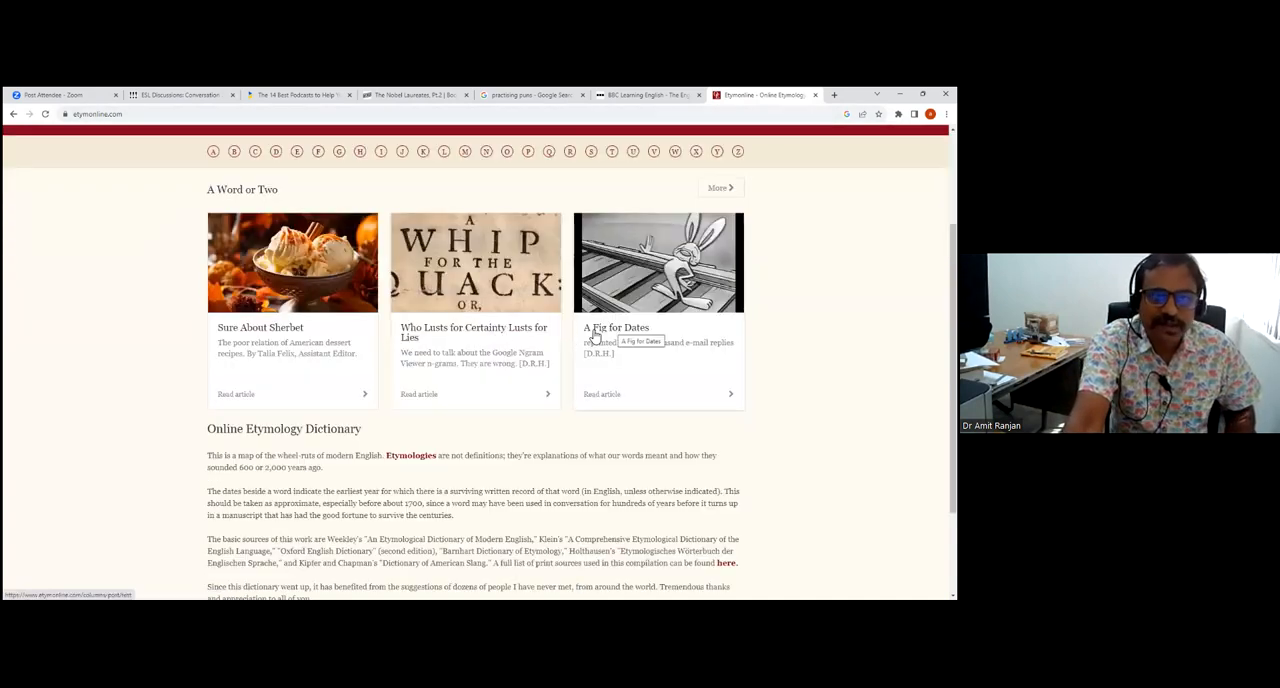
scroll(559, 388, "up", 2)
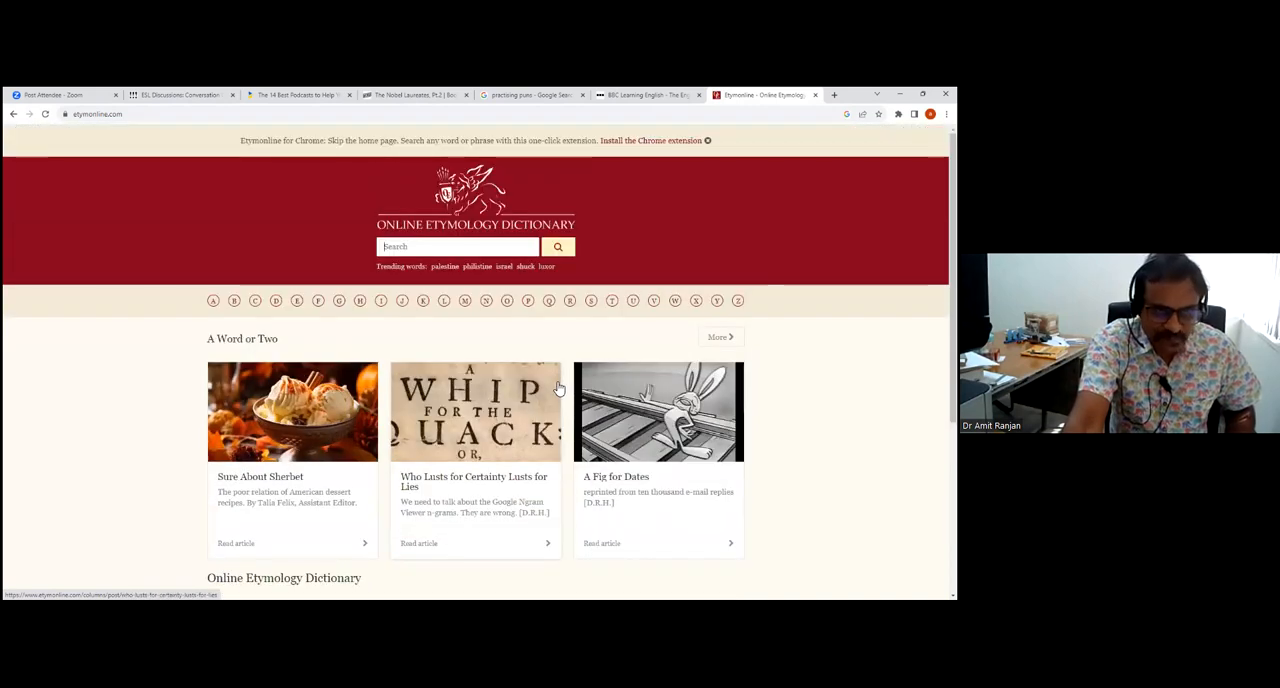
left_click(444, 252)
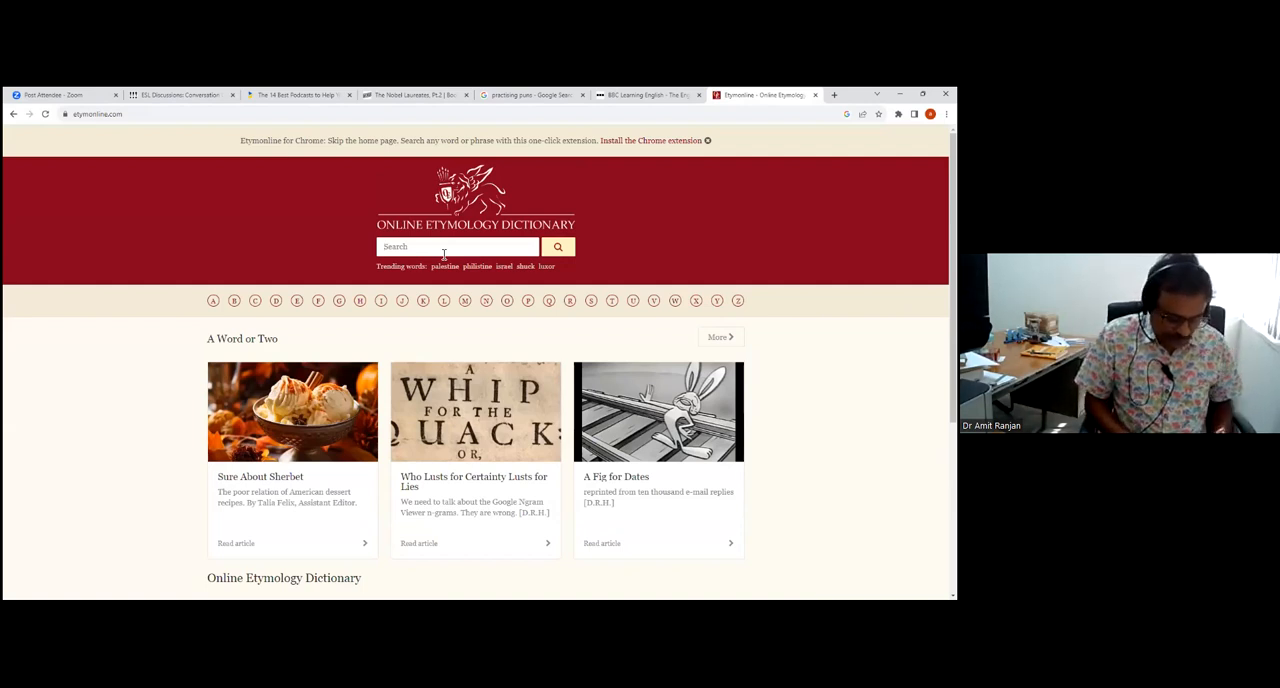
type("juggernaut")
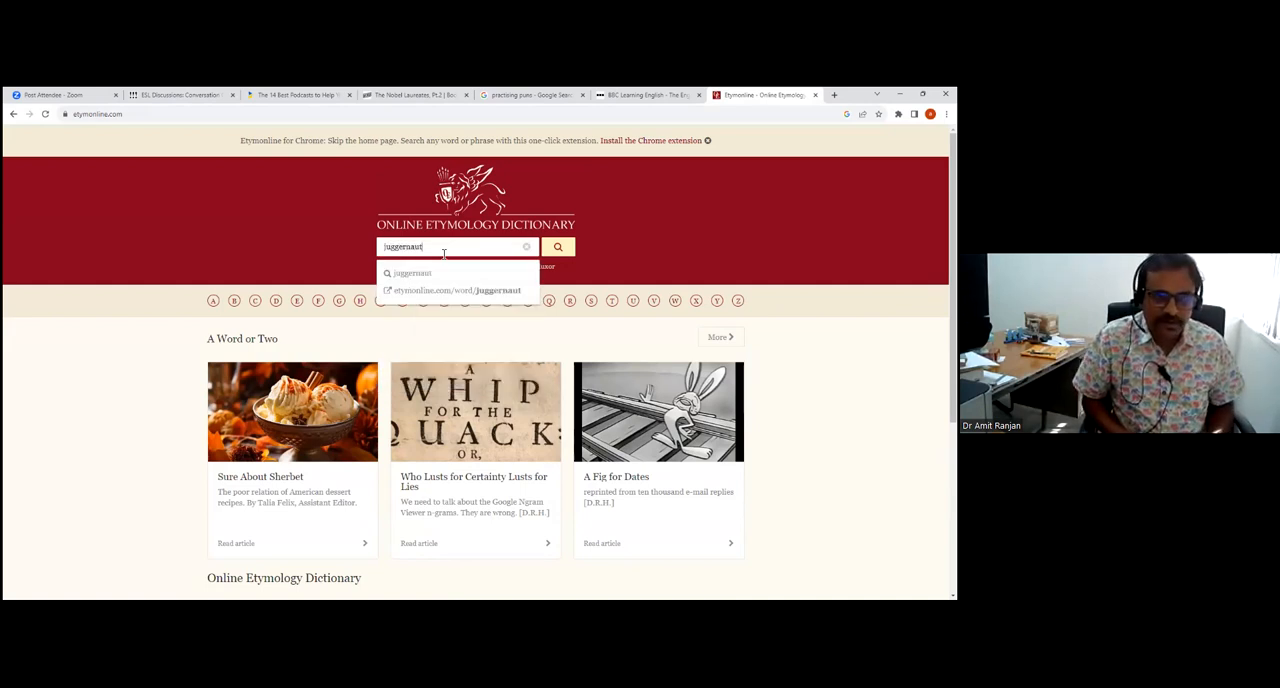
Search Etymonline for 'juggernaut'.
key("Return")
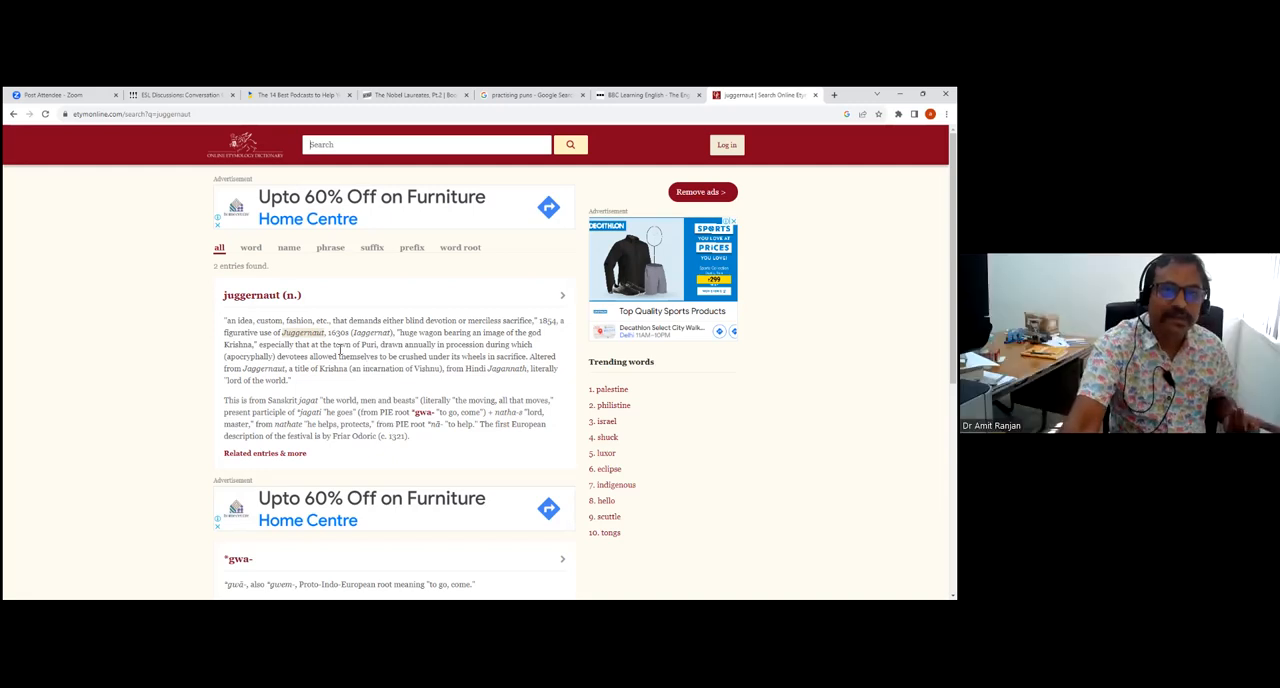
Search Etymonline for 'customary'.
left_click(378, 150)
type("cu")
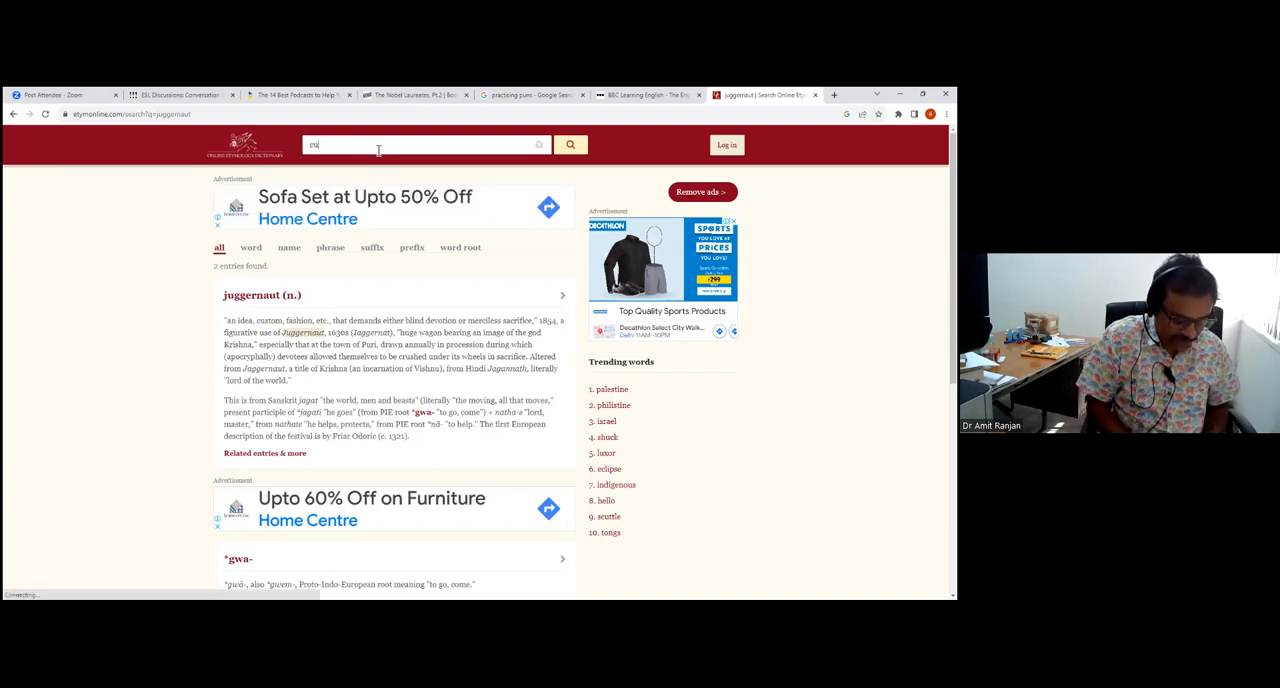
type("stomary")
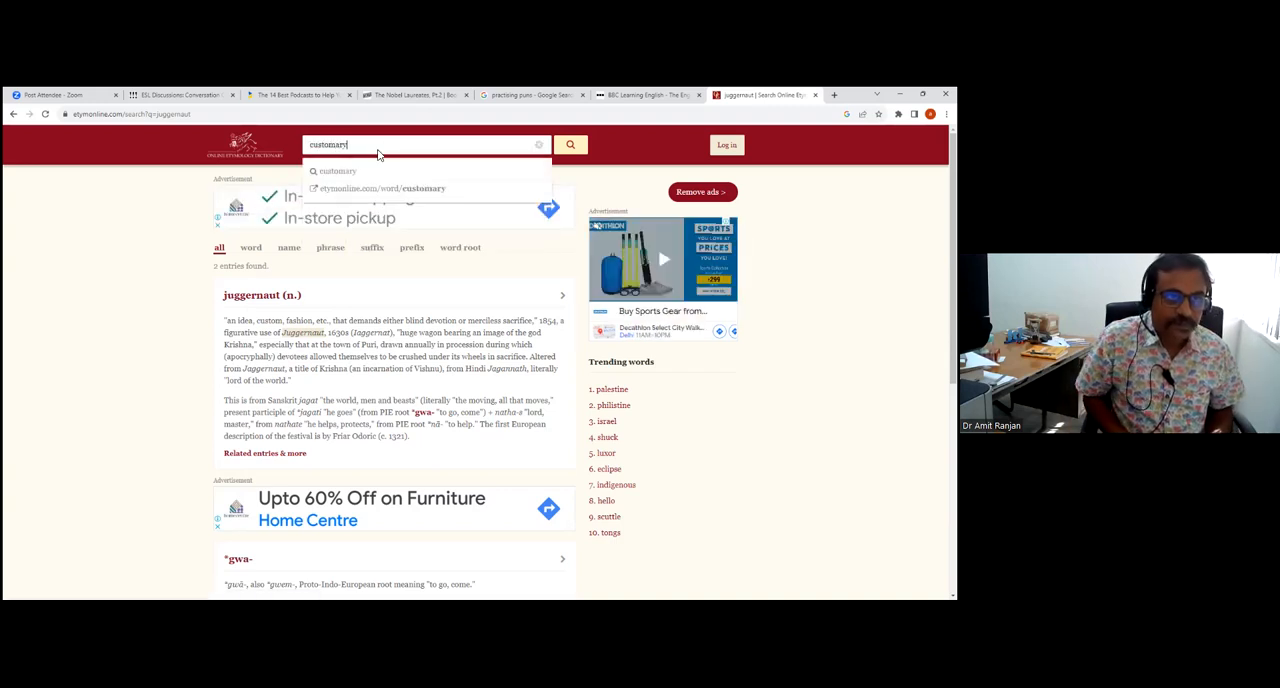
key("Return")
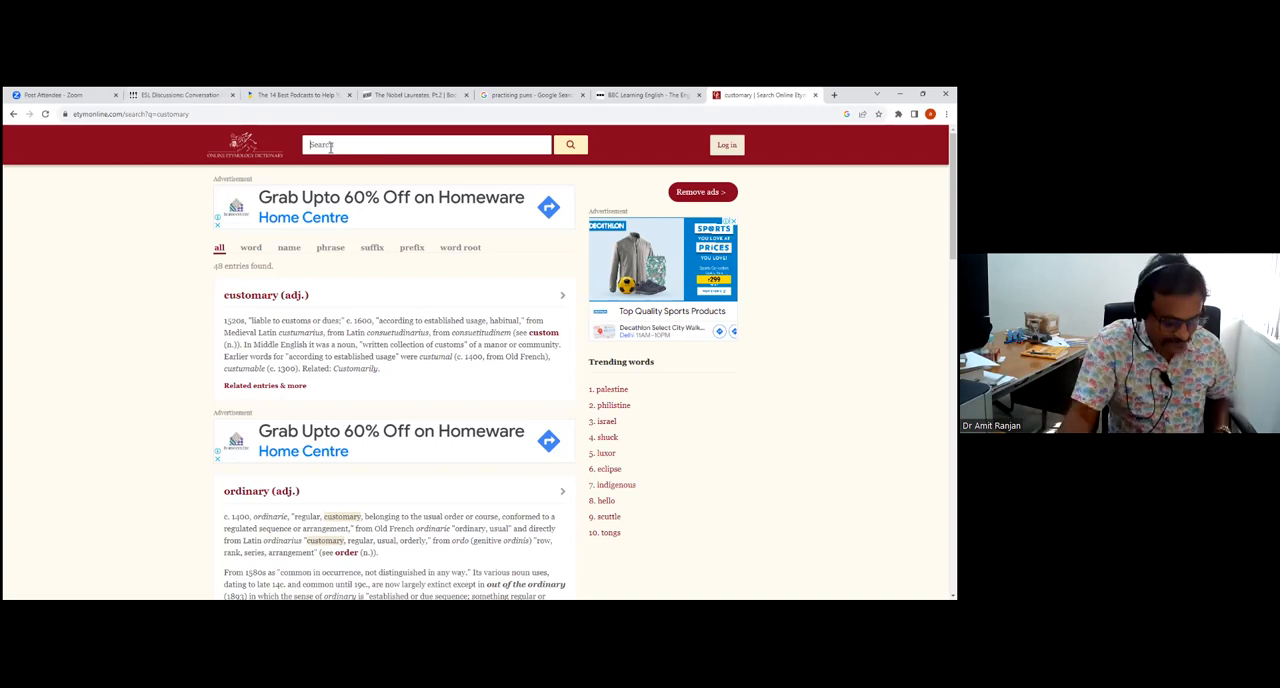
type("hawker")
Search Etymonline for 'hawker'.
key("Return")
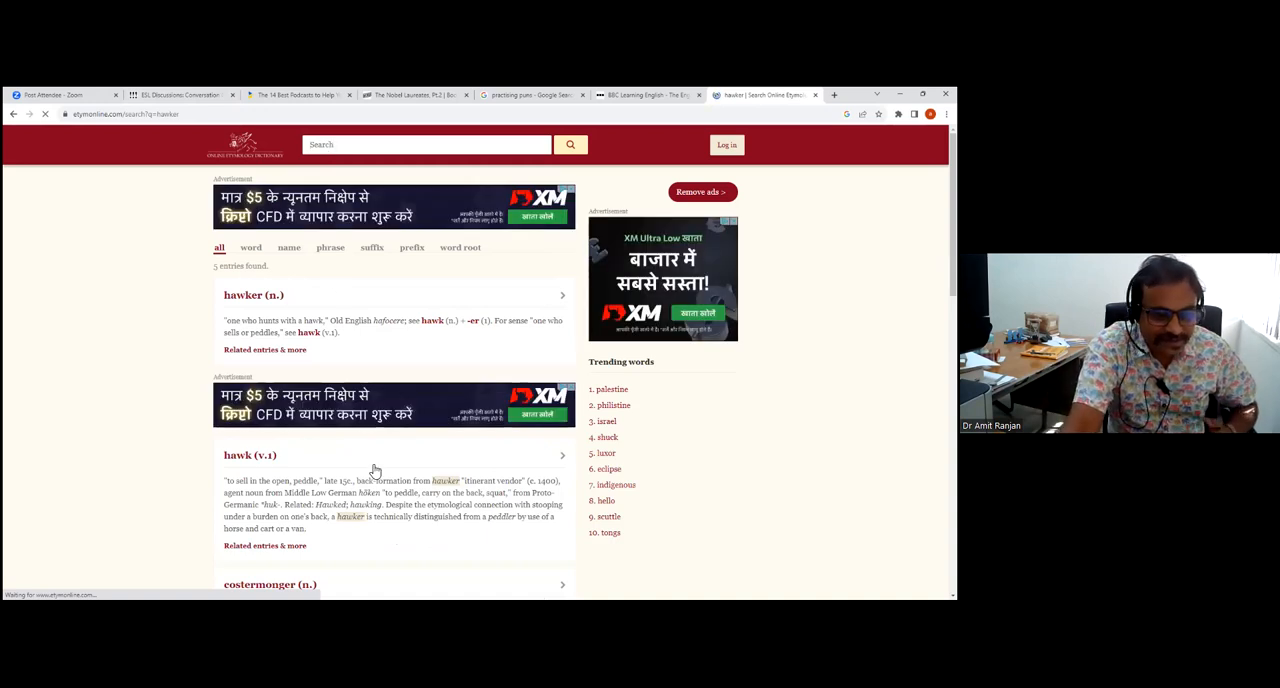
scroll(378, 485, "down", 3)
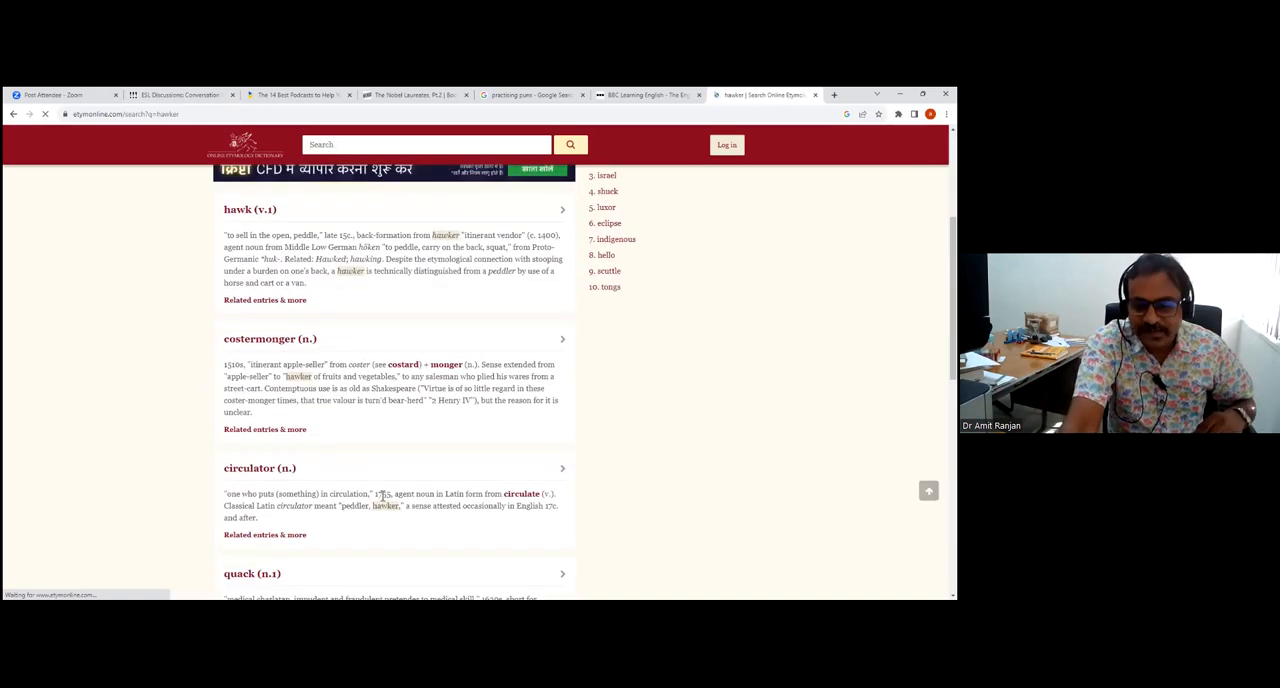
scroll(382, 491, "up", 3)
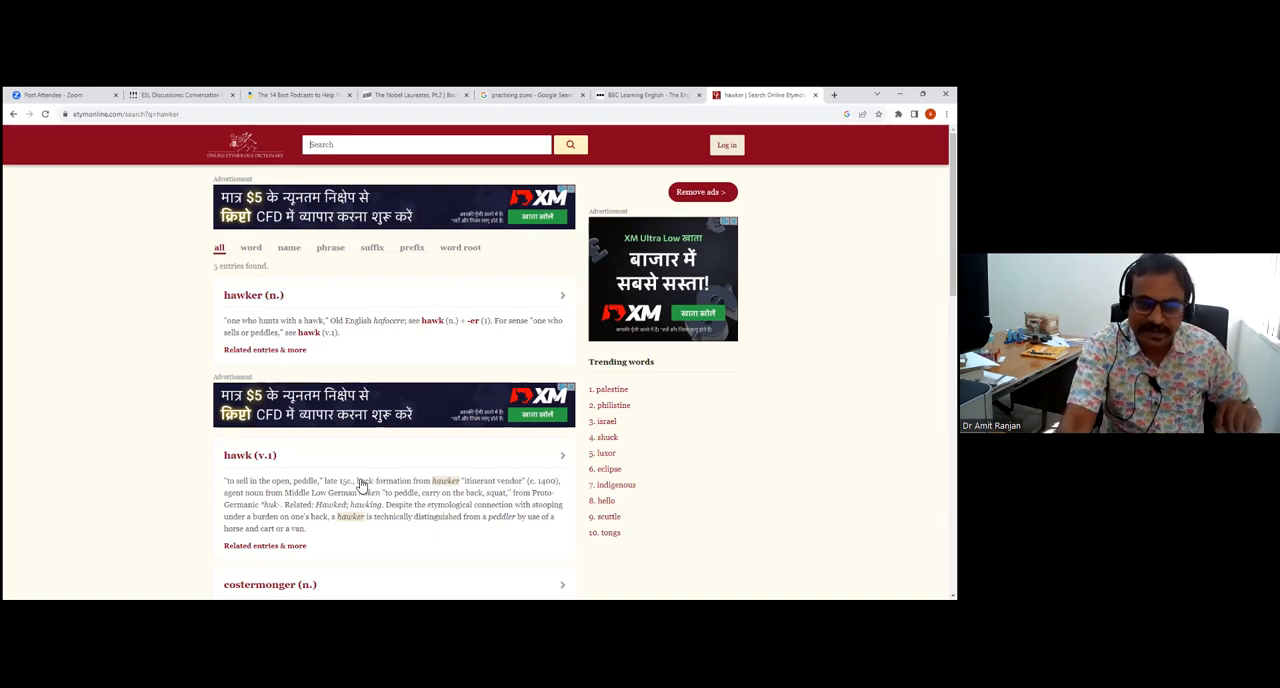
type("stationer")
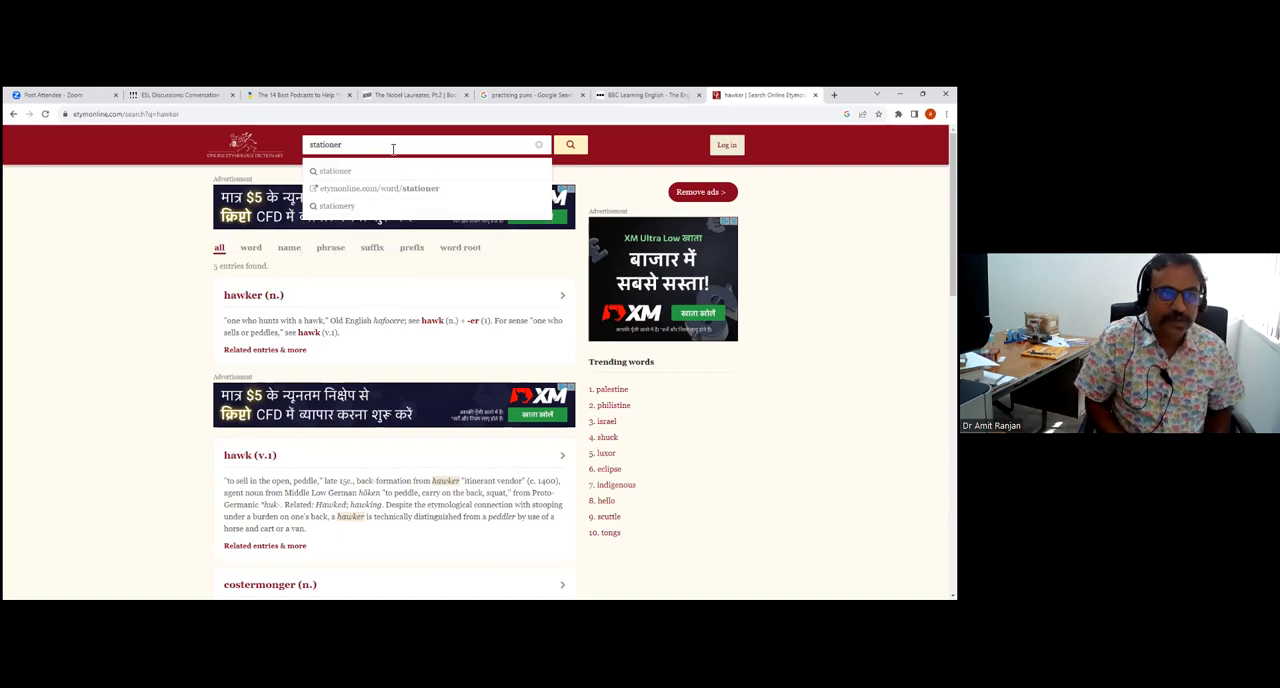
type("y")
Search Etymonline for 'stationery' and open the 'stationer' entry.
key("Return")
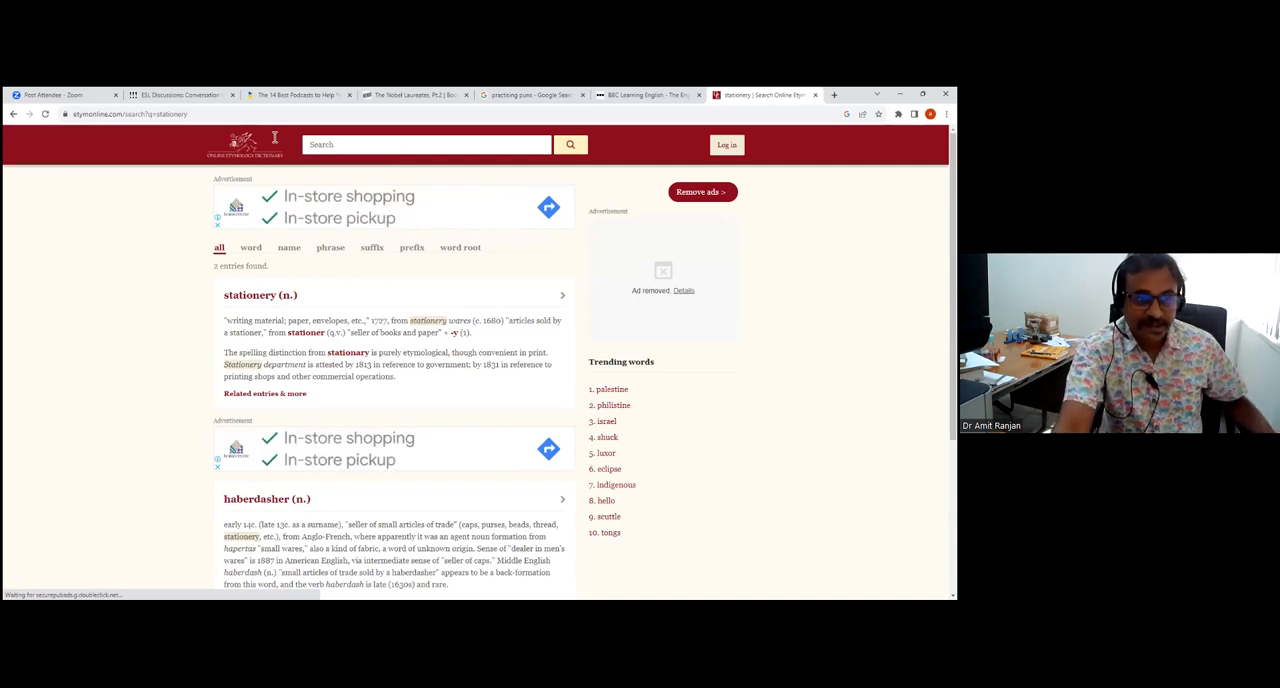
left_click(305, 333)
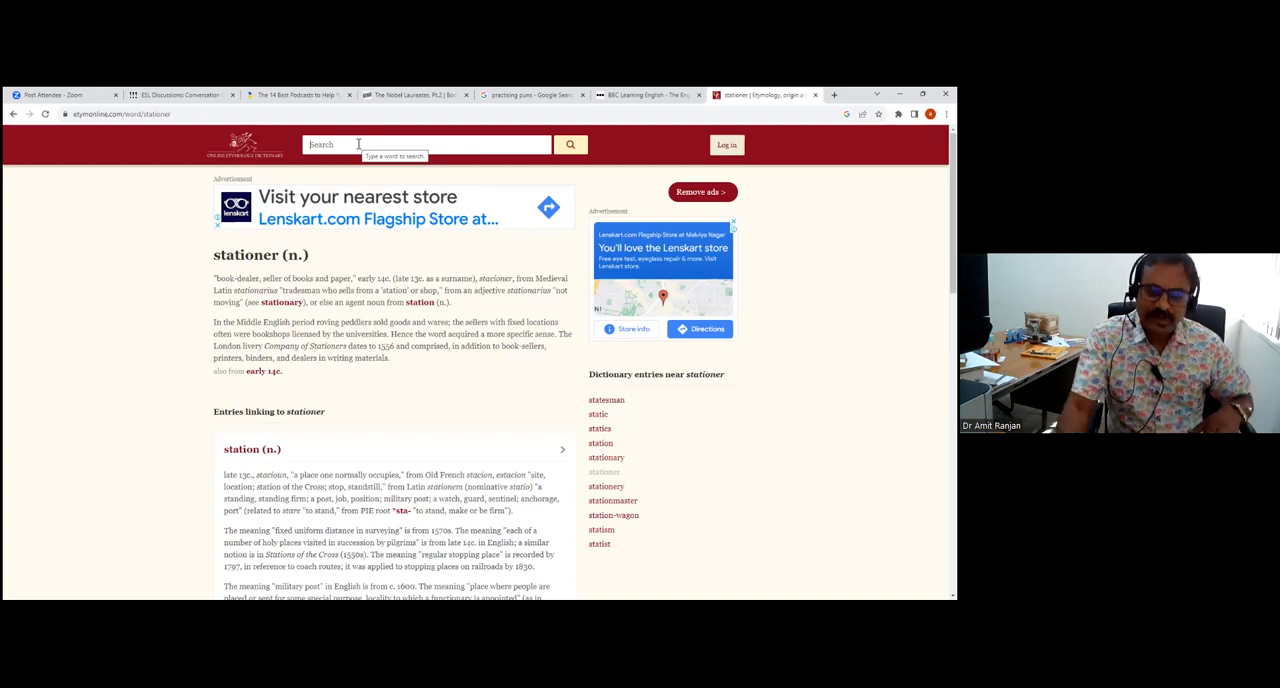
Go to yarn.co from the address bar and select the old search phrase to replace it.
left_click(191, 116)
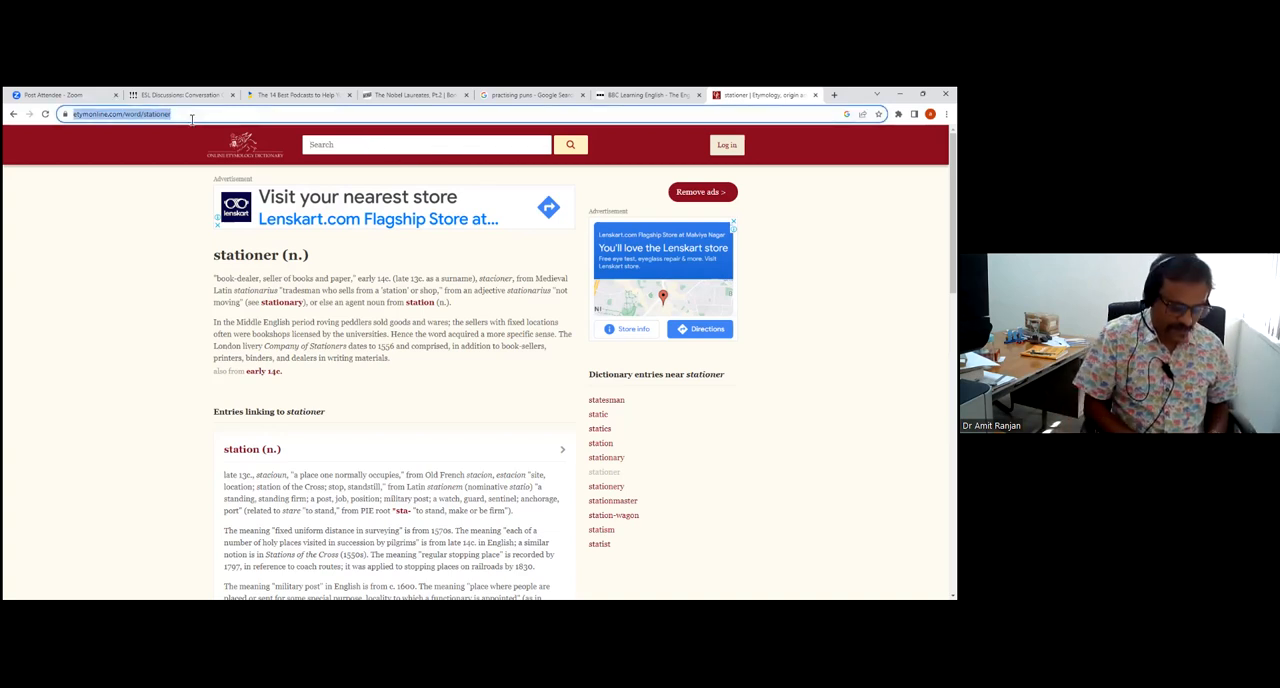
type("tarn")
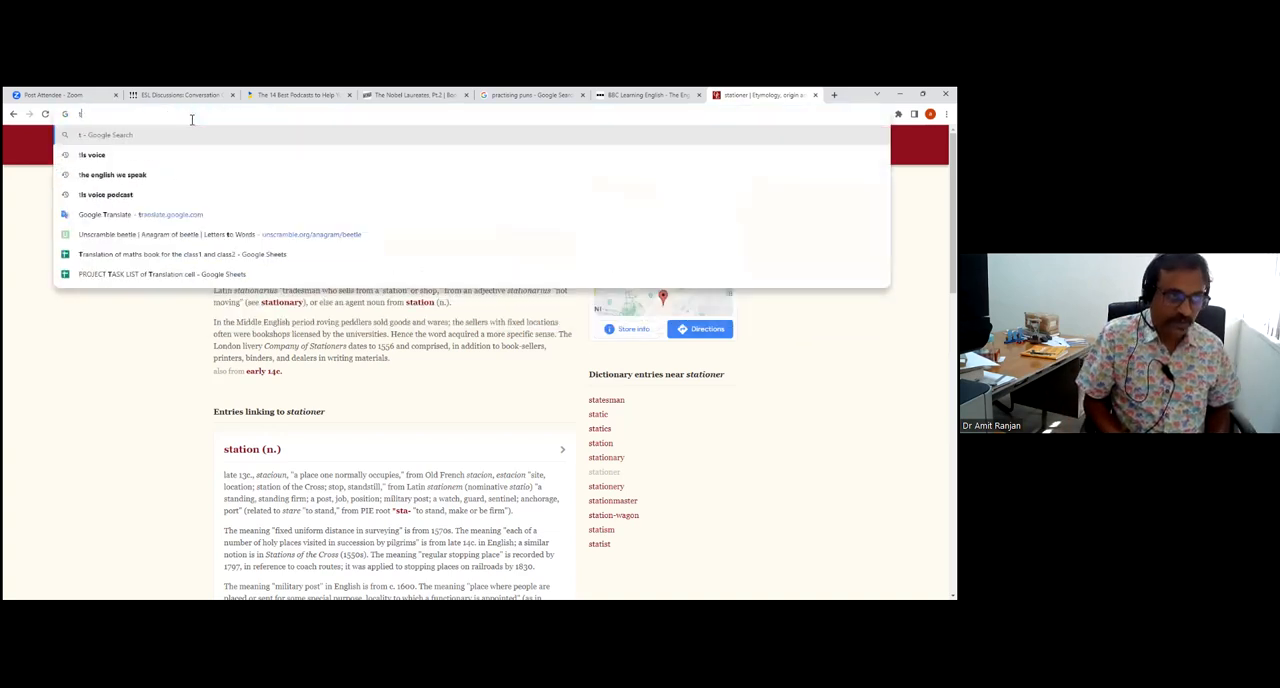
key("Escape")
left_click(191, 116)
type("yarn.co")
key("Return")
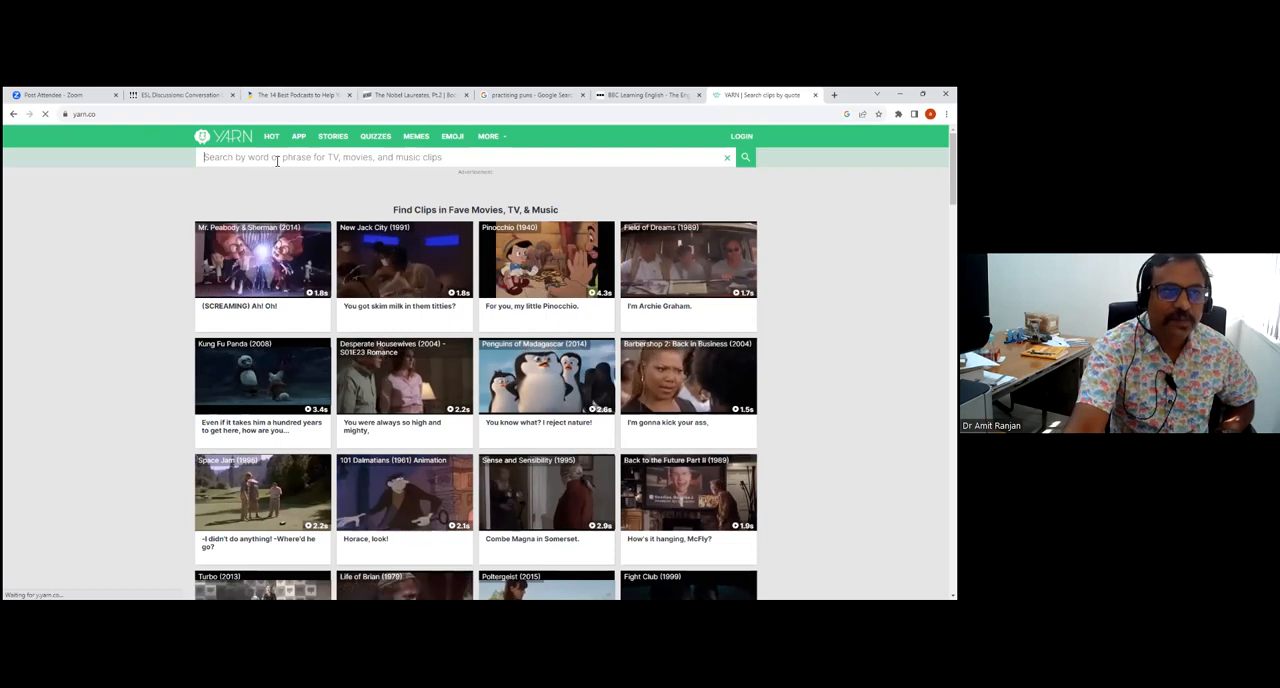
type("busy")
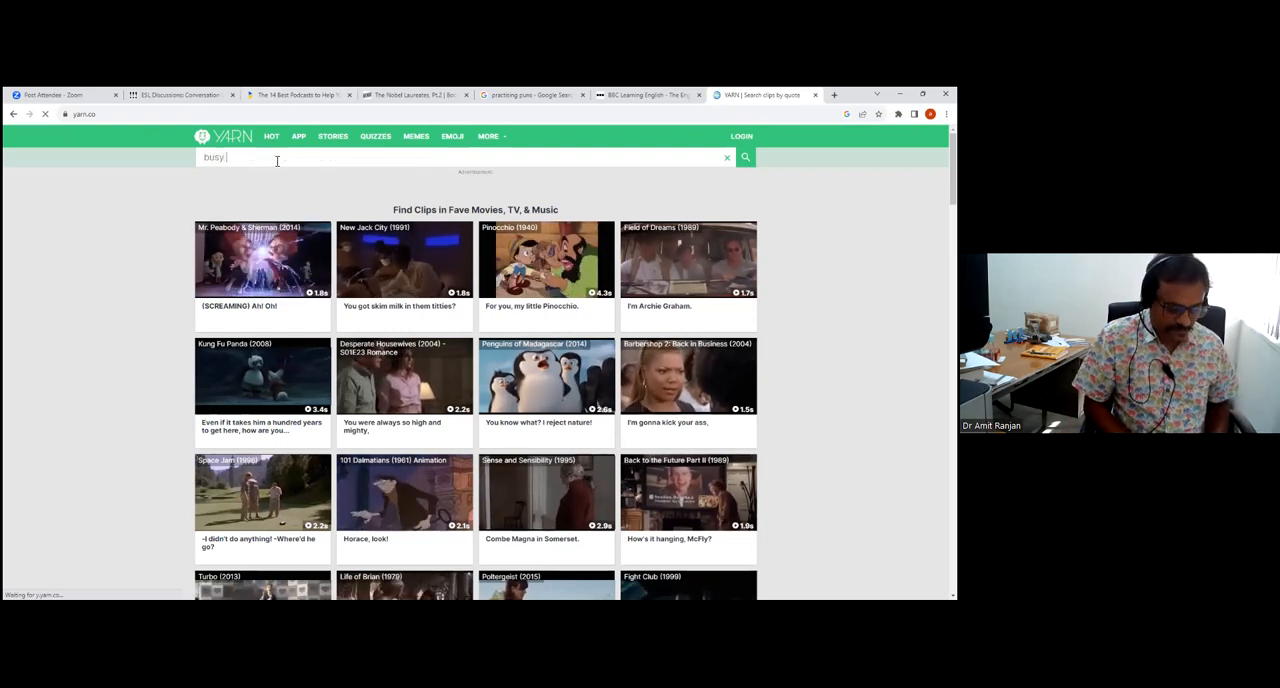
type(" as a bee")
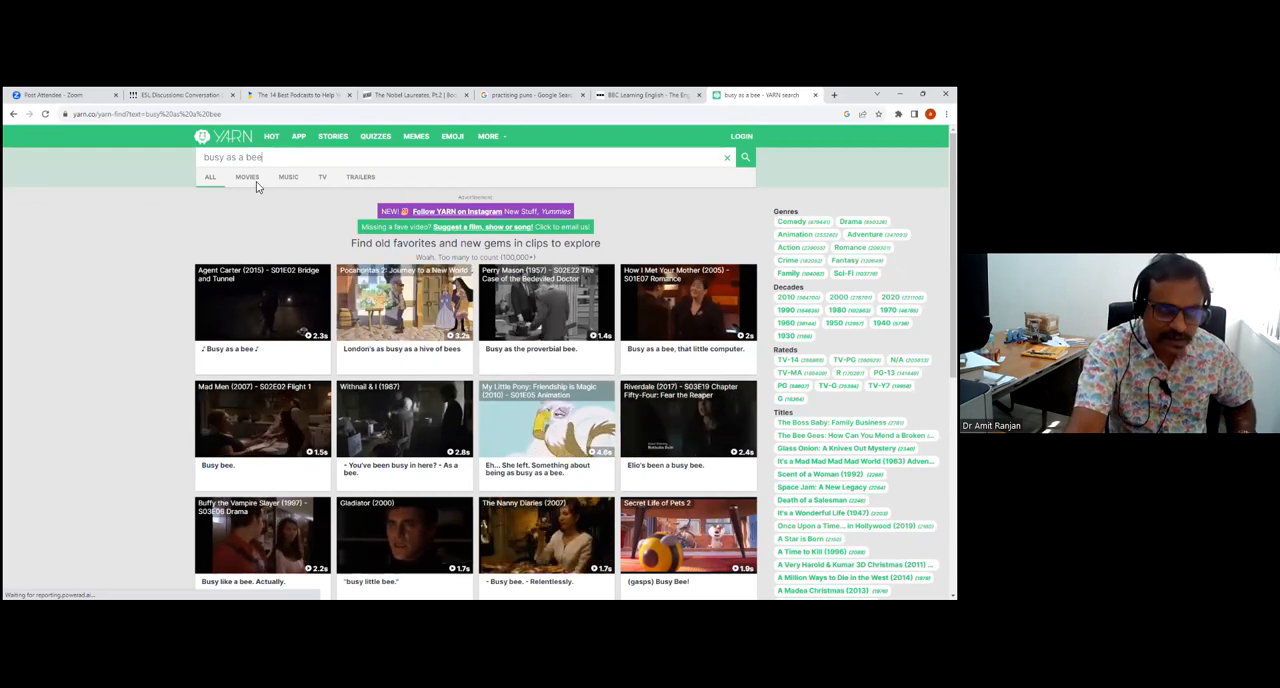
left_click_drag(278, 163, 185, 158)
type("barstow")
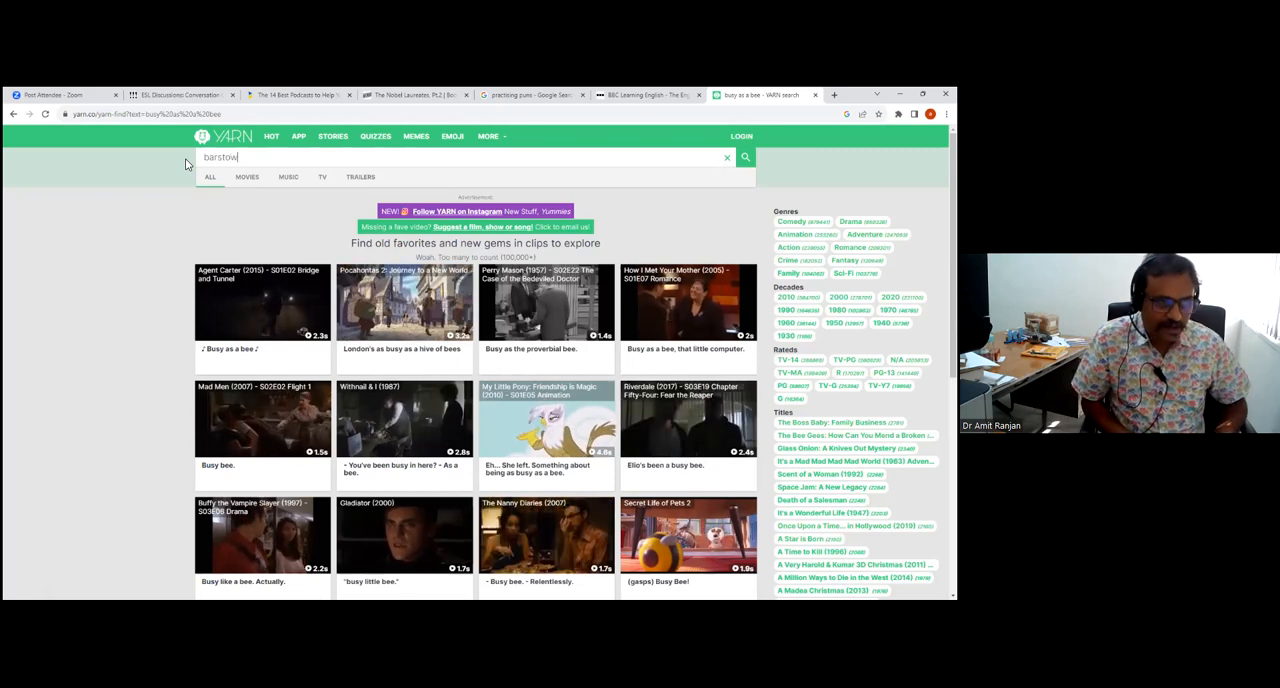
key("Return")
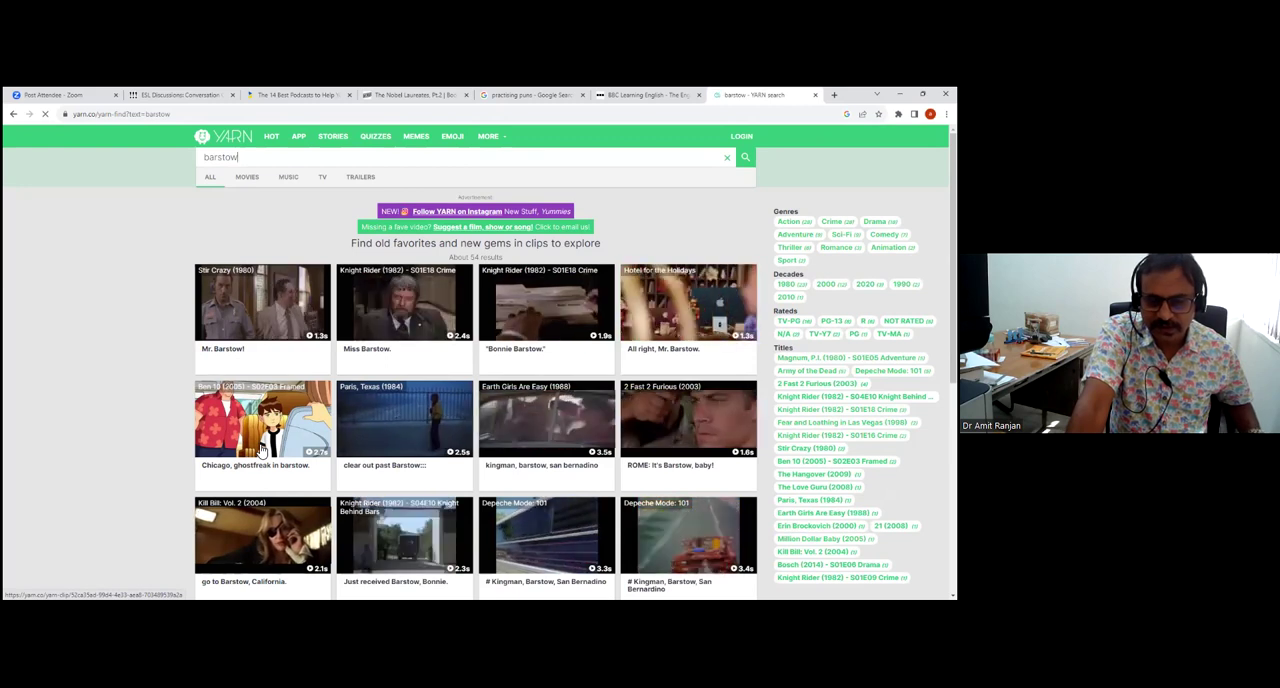
scroll(262, 450, "down", 5)
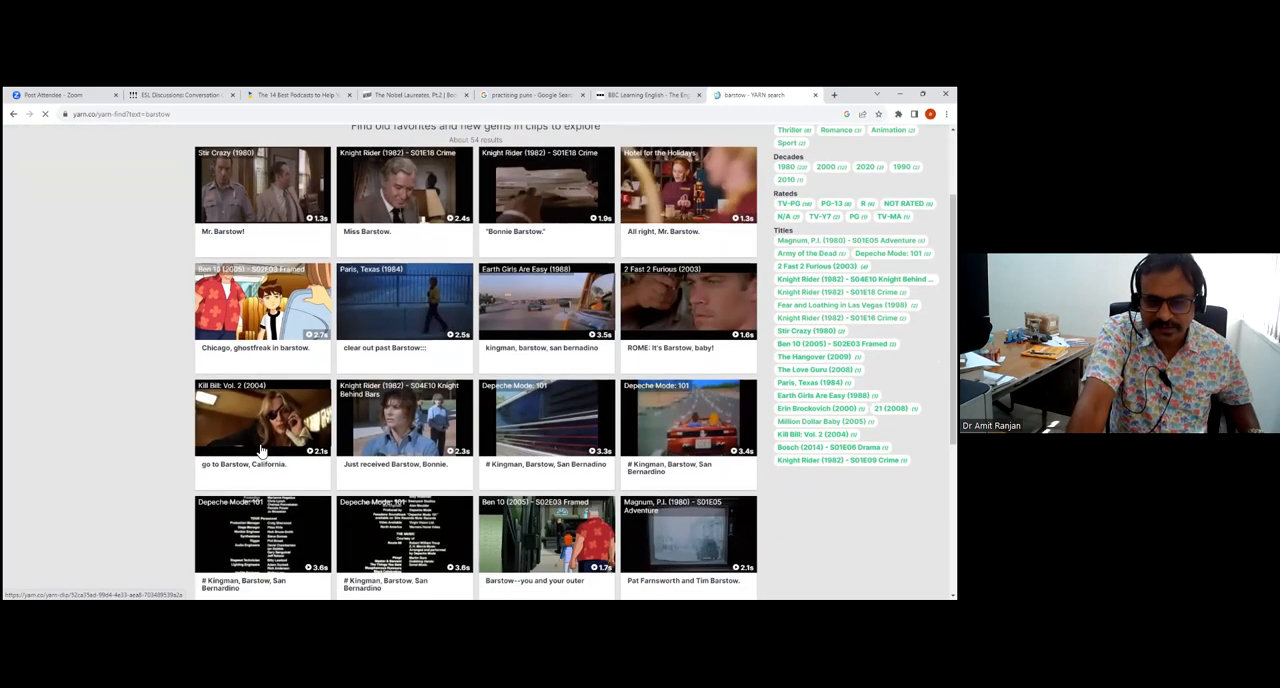
scroll(262, 450, "up", 5)
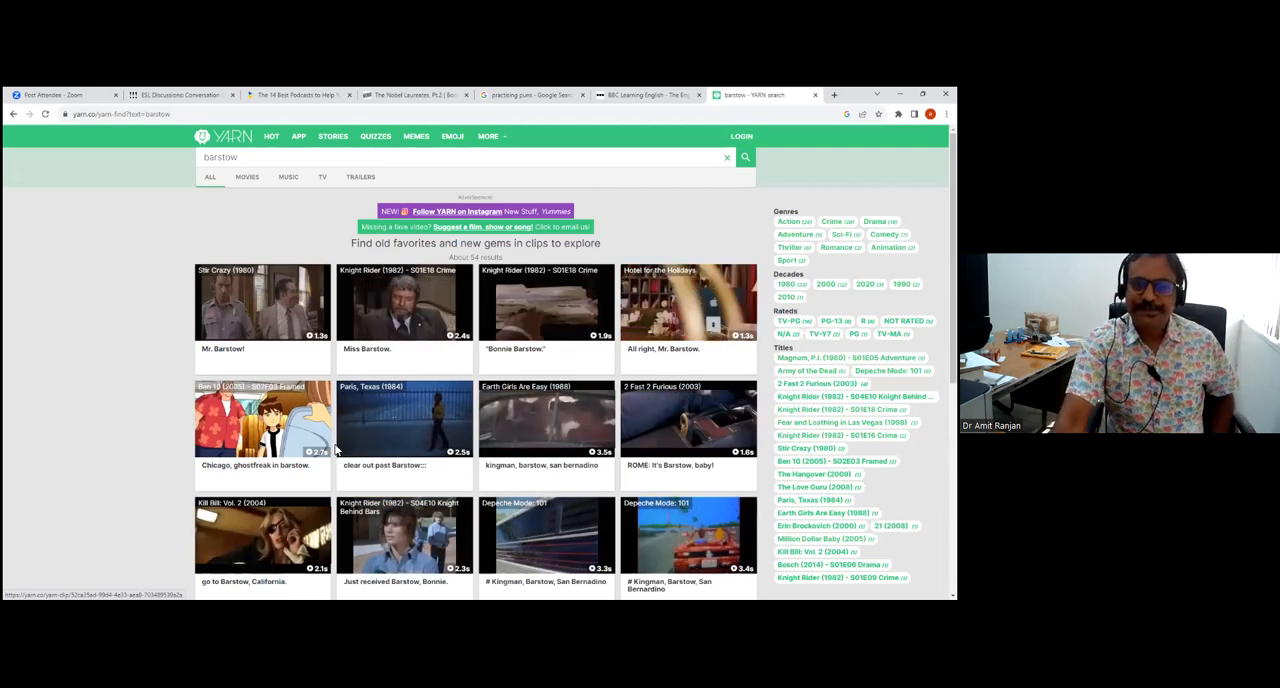
left_click(237, 157)
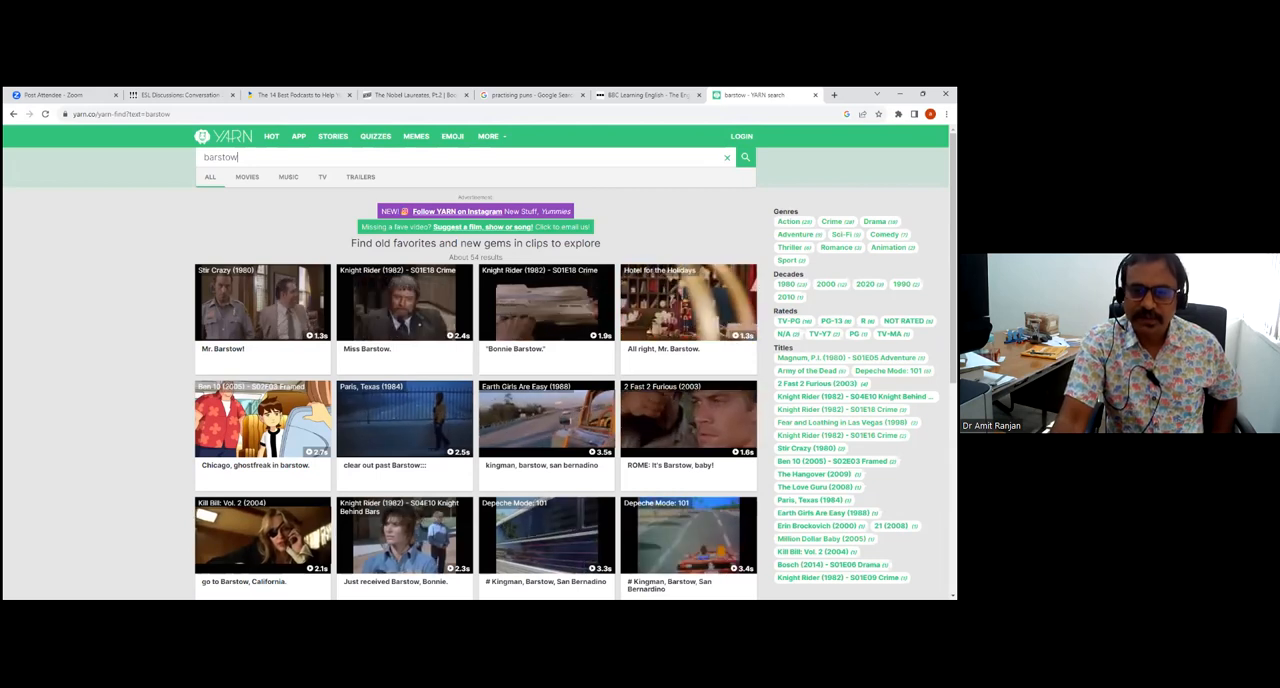